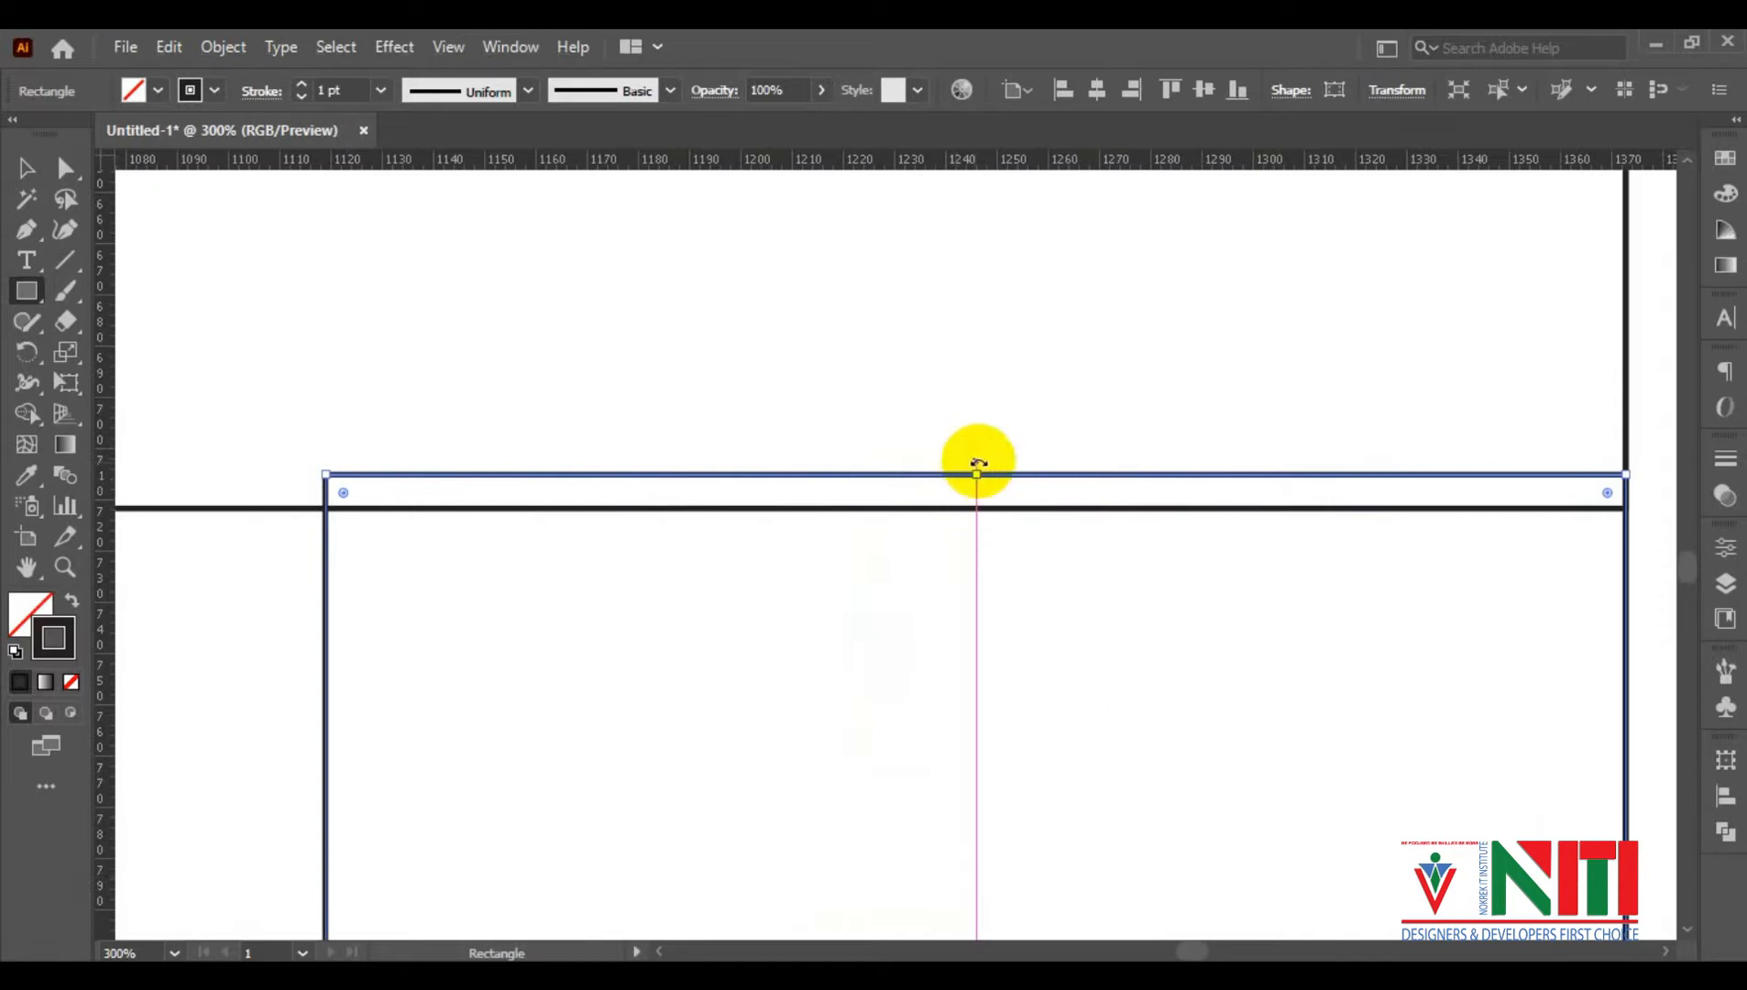
pyautogui.moveTo(978, 474); pyautogui.dragTo(968, 507)
pyautogui.hotkey('ctrl', '-')
pyautogui.hotkey('ctrl', '-')
pyautogui.hotkey('ctrl', '-')
pyautogui.hotkey('ctrl', '-')
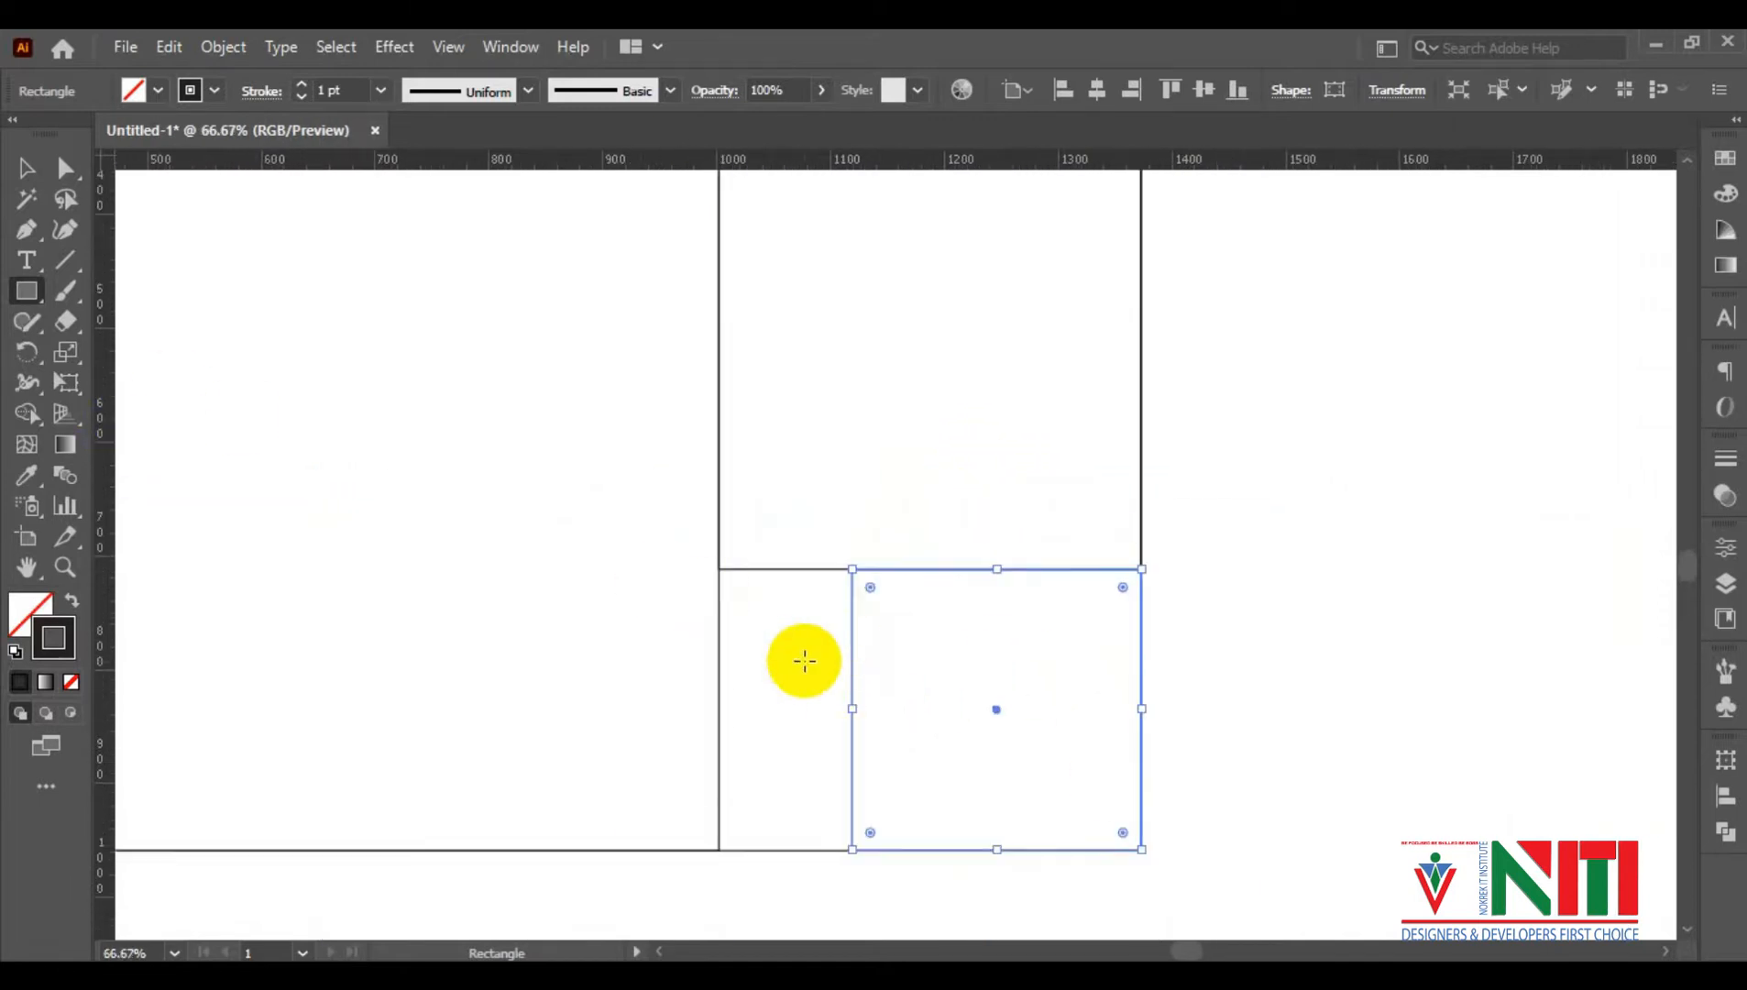
# Replace the lower-right rectangle with a square fitted from the grid's bottom-right corner up to the lower edge of the square above
pyautogui.press('Delete')
pyautogui.moveTo(1141, 850); pyautogui.dragTo(860, 570)
pyautogui.scroll(2, 860, 572)
pyautogui.hotkey('ctrl', 'y')
pyautogui.scroll(5, 899, 598)
pyautogui.click(31, 169)
pyautogui.click(865, 495)
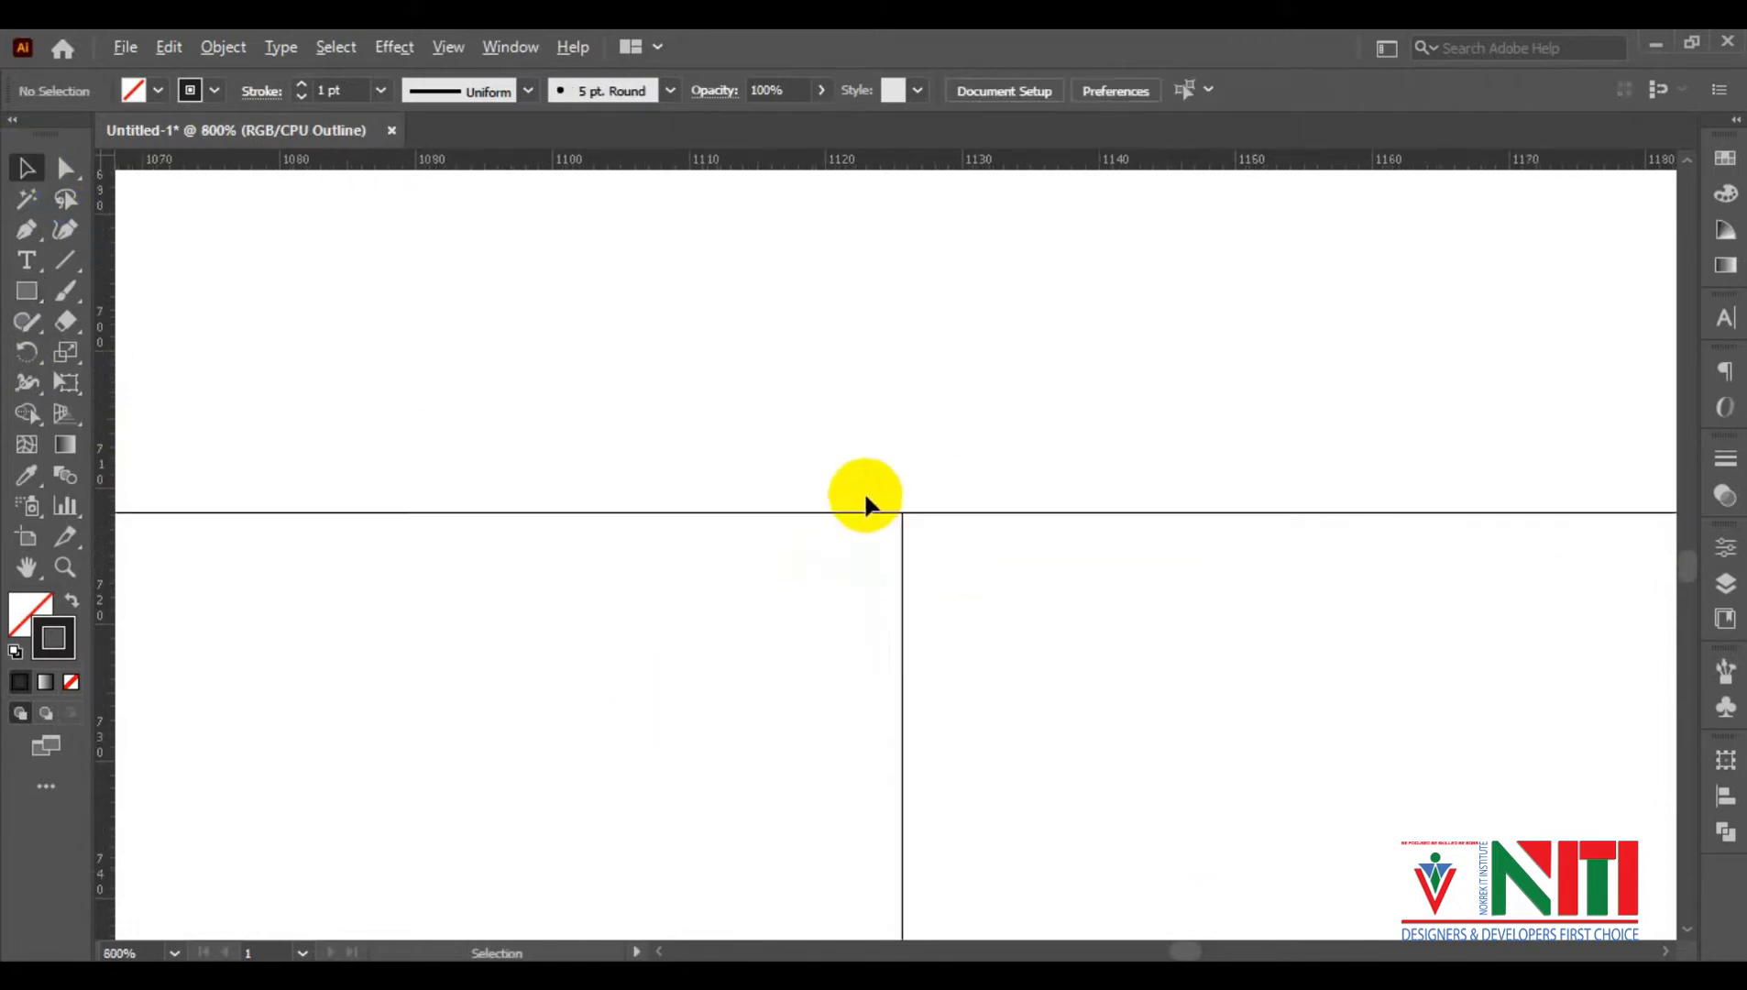
pyautogui.scroll(-5, 632, 482)
pyautogui.hotkey('ctrl', 'y')
pyautogui.scroll(-2, 644, 585)
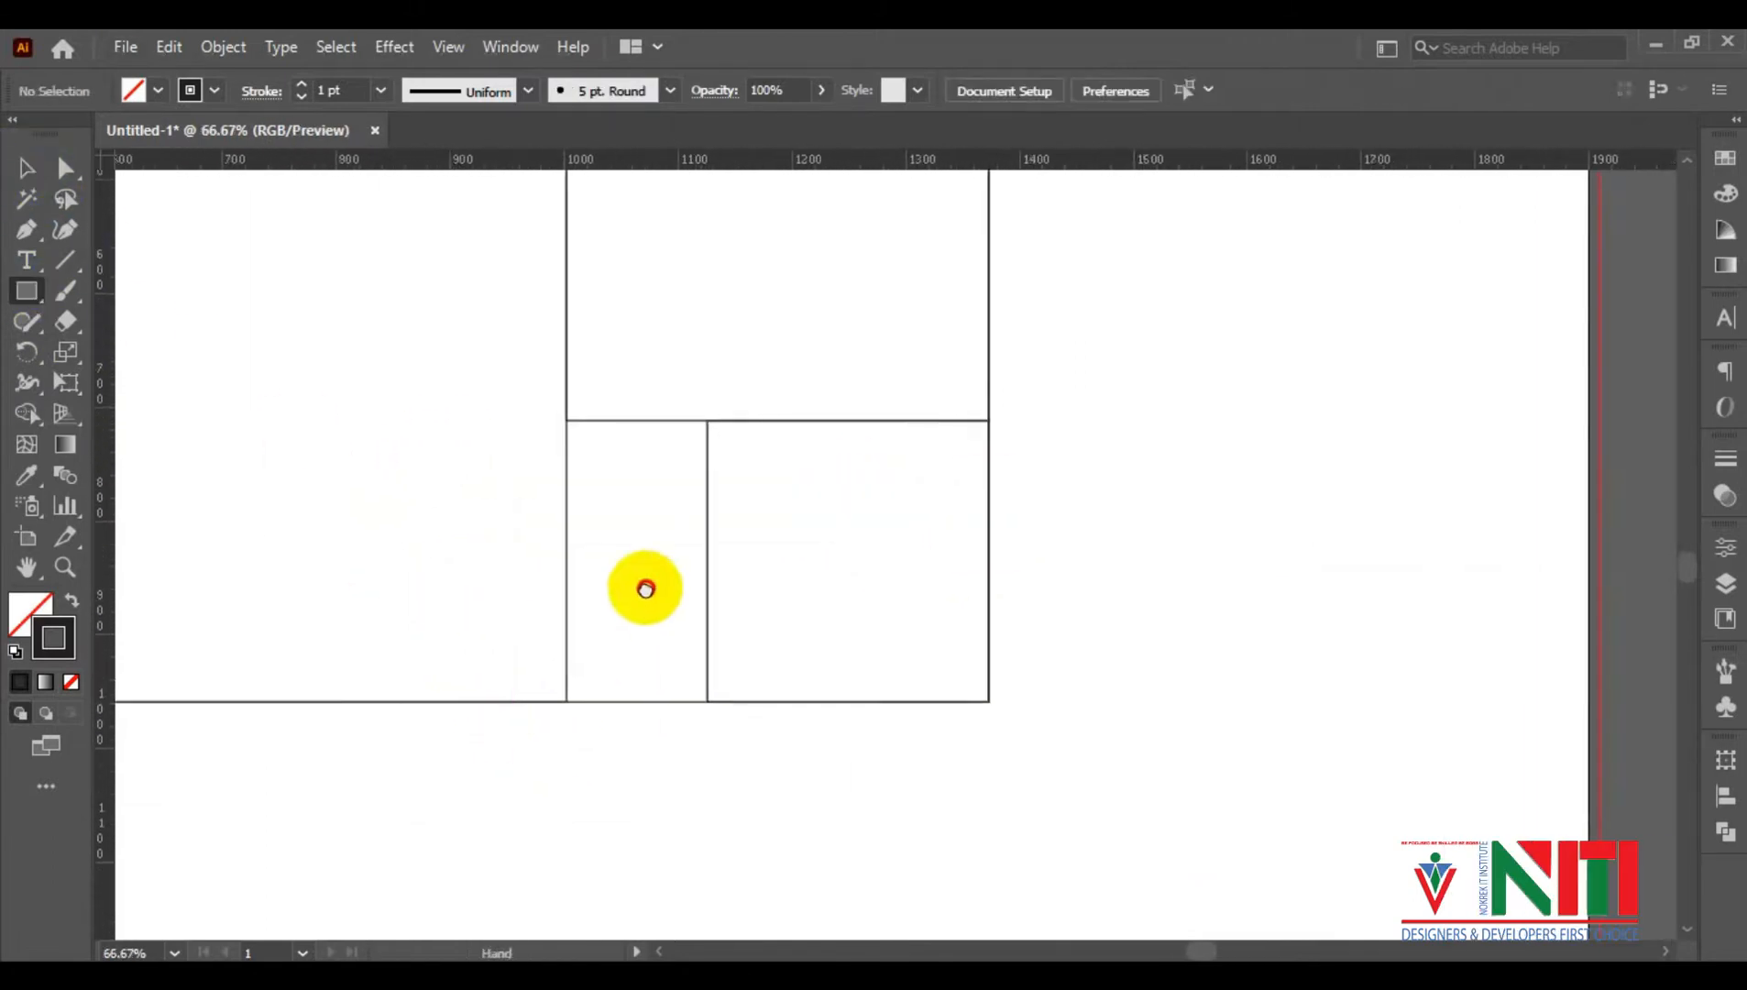
# Draw a small square at the bottom of the narrow strip between the large square and the lower-right square
pyautogui.scroll(2, 714, 722)
pyautogui.moveTo(714, 722); pyautogui.dragTo(396, 403)
pyautogui.scroll(-2, 475, 437)
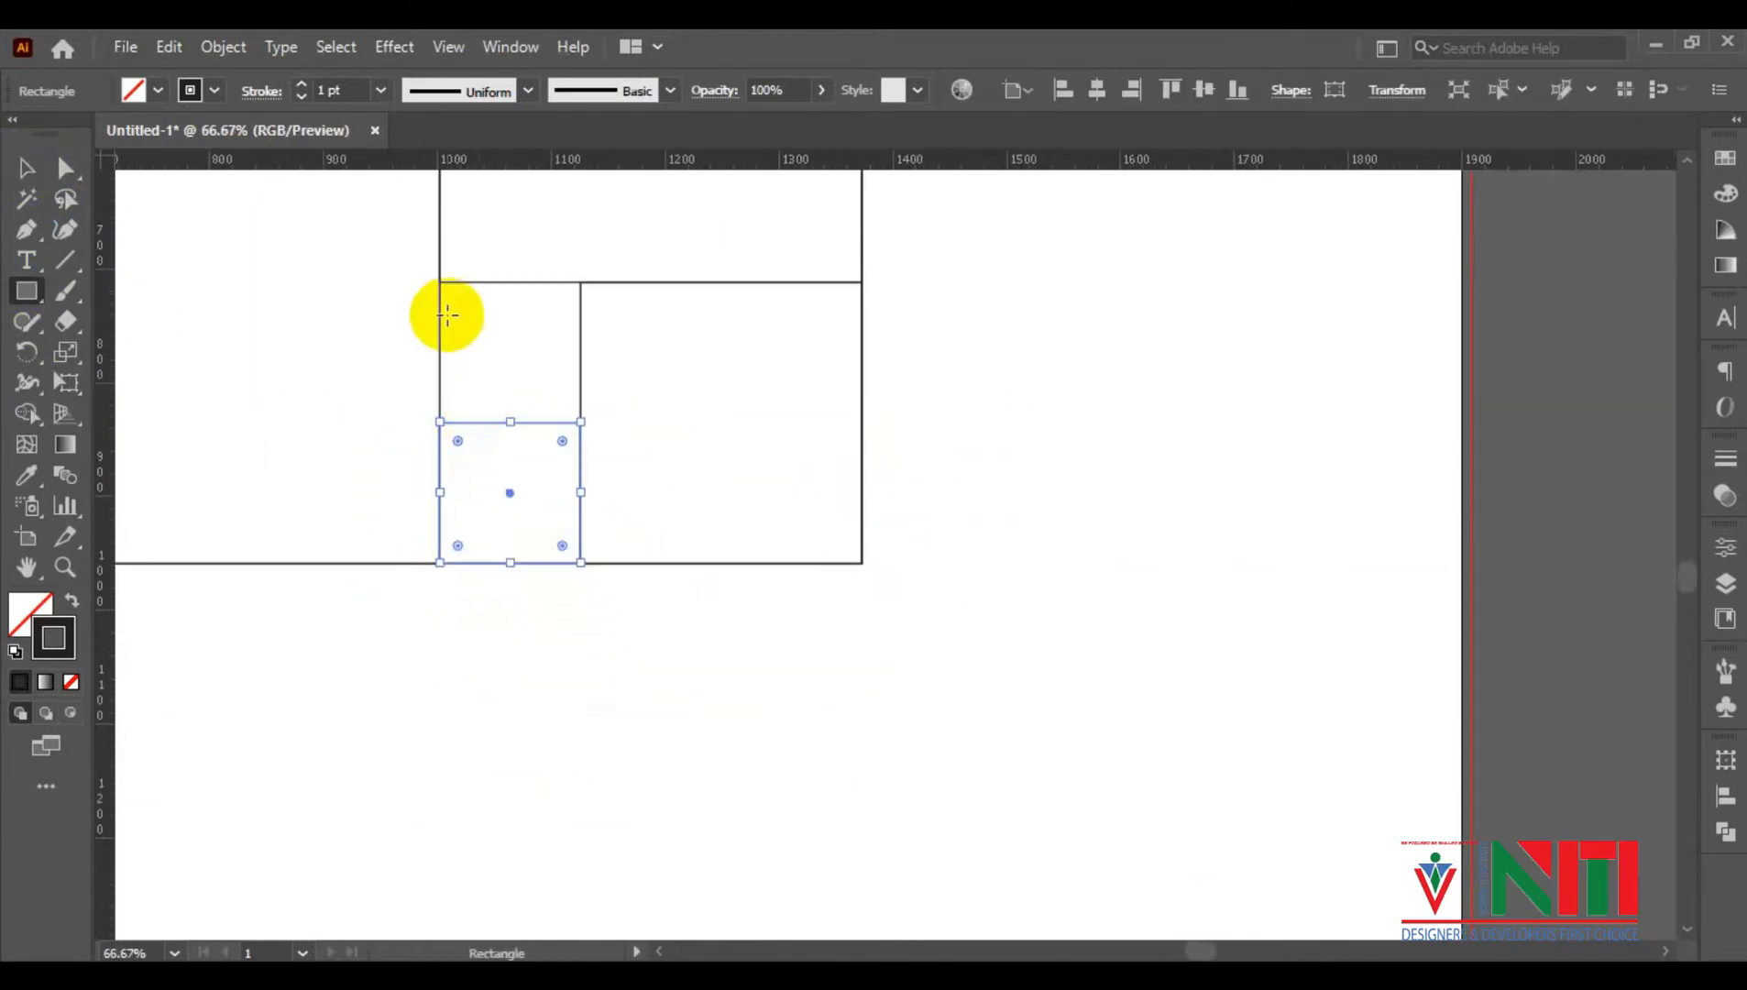
pyautogui.click(27, 168)
pyautogui.click(275, 321)
pyautogui.scroll(-2, 473, 427)
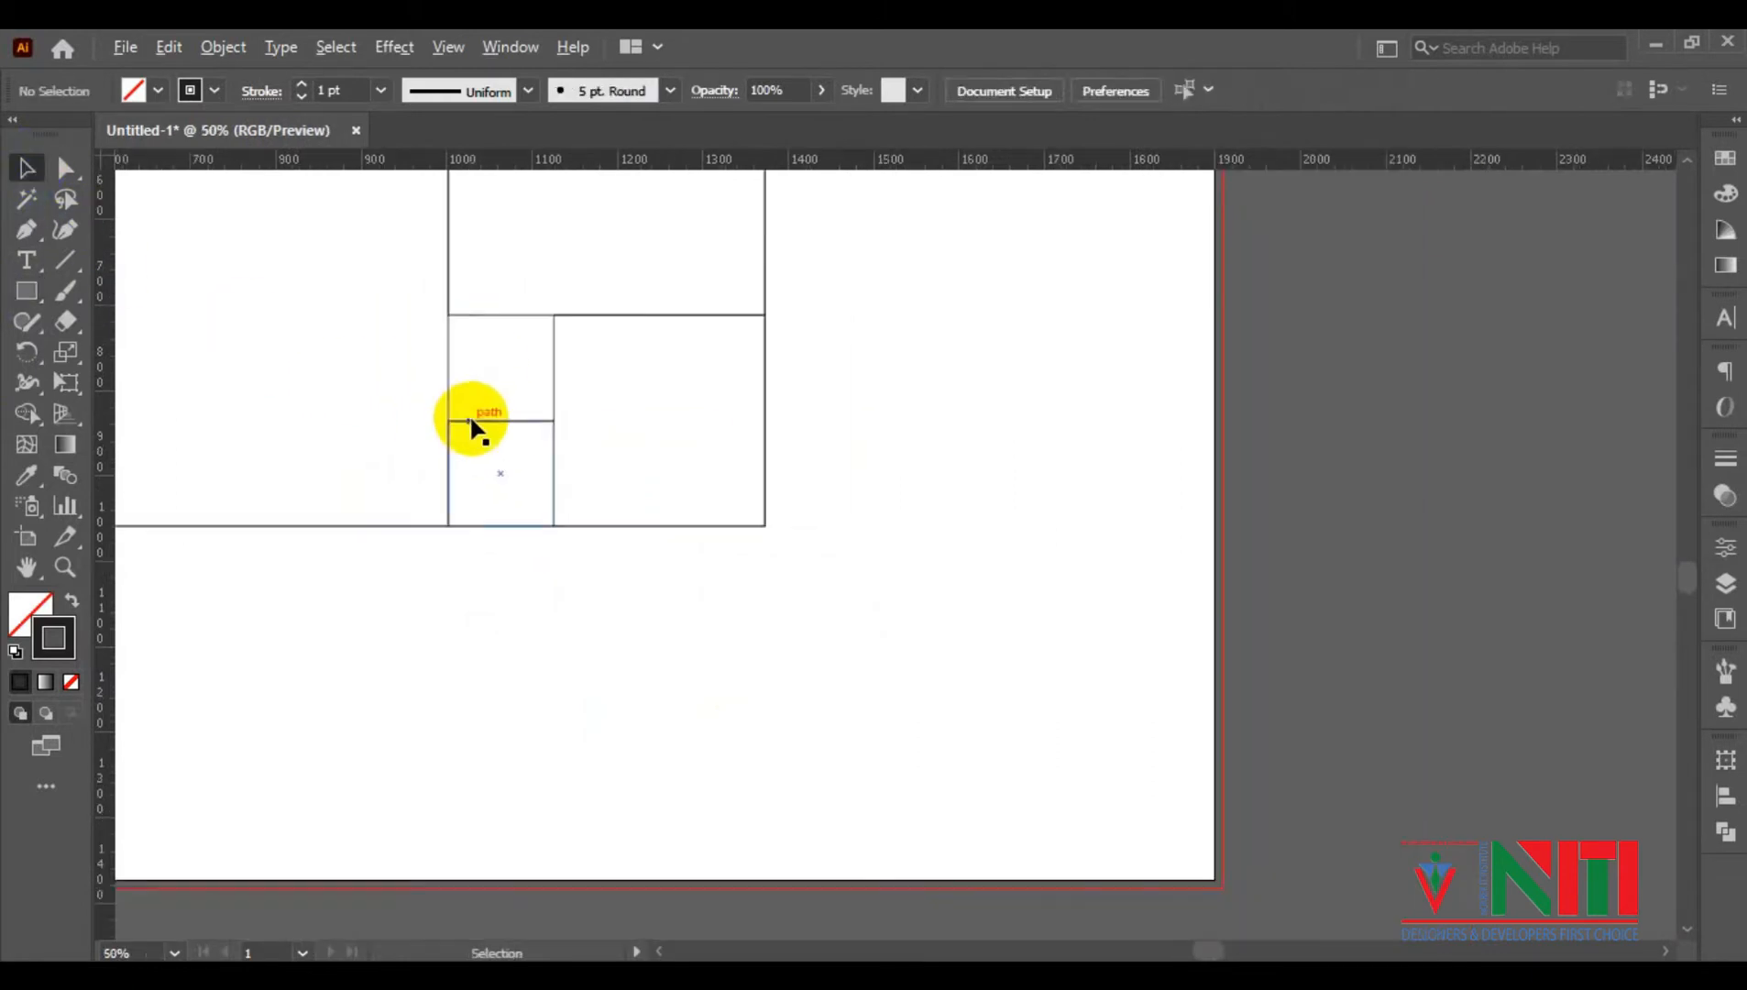
pyautogui.moveTo(296, 340); pyautogui.dragTo(650, 421)
# Draw an inscribed circle from the center of each of the four squares: large, upper-right, lower-right and small bottom square
pyautogui.moveTo(33, 300); pyautogui.dragTo(107, 355)
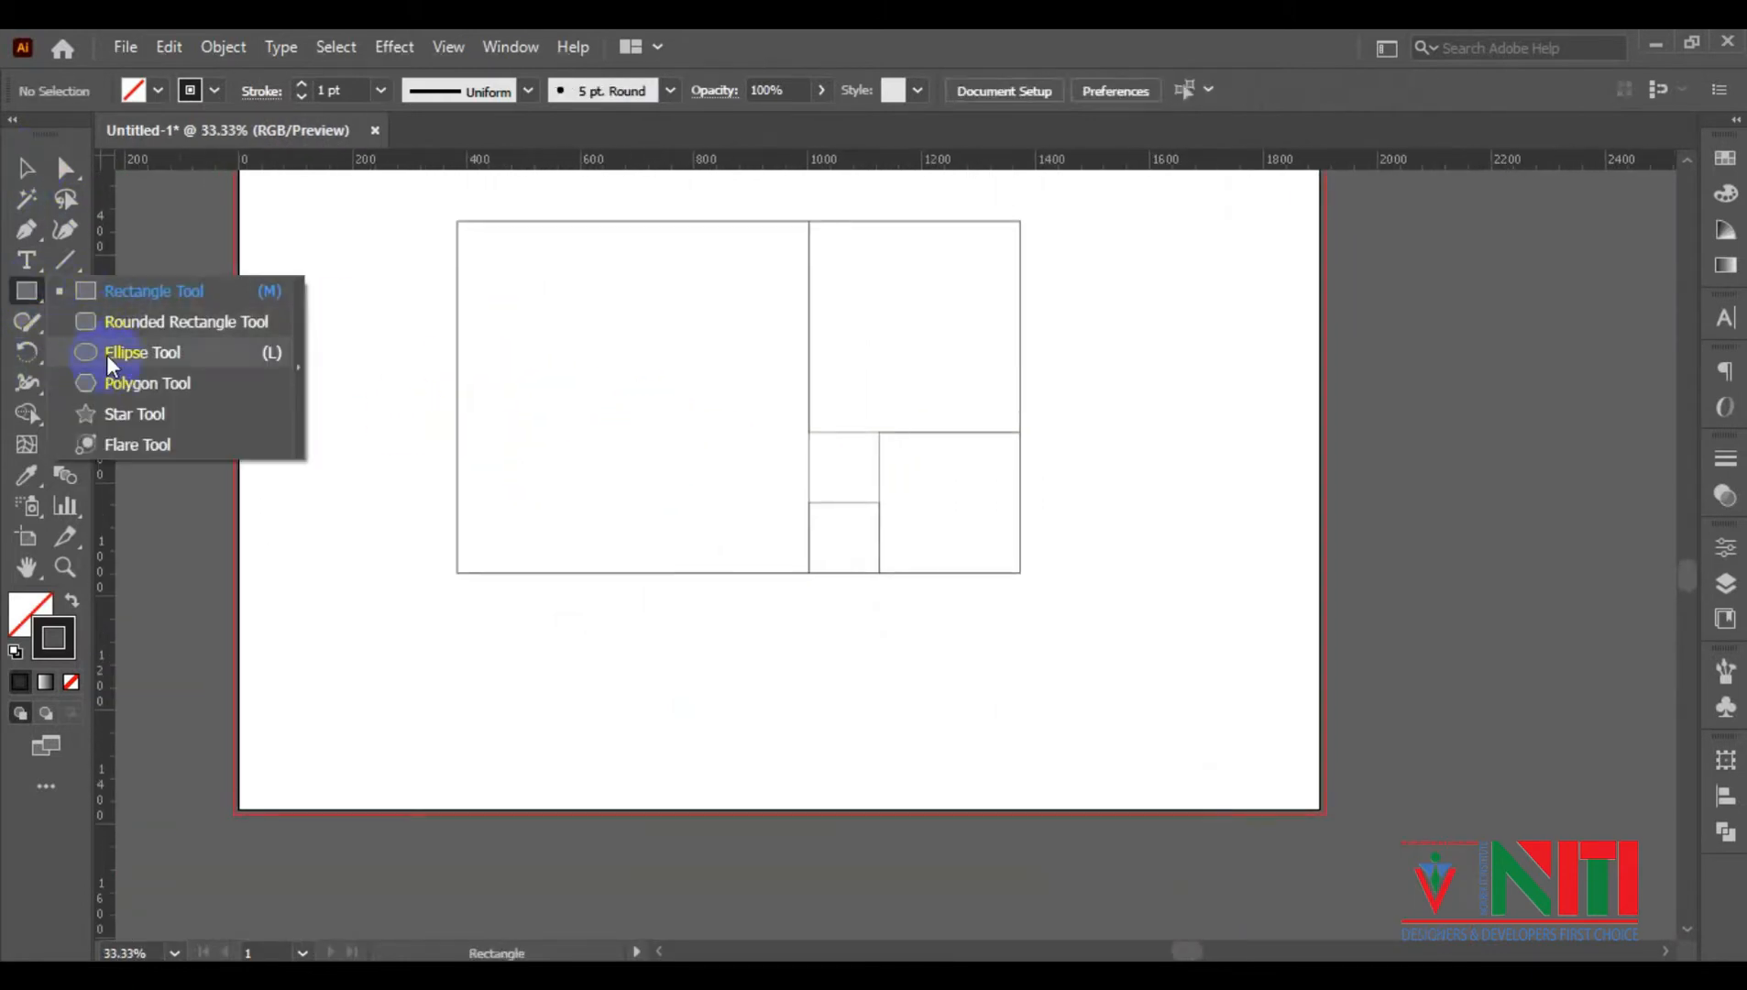
pyautogui.moveTo(633, 396)
pyautogui.mouseDown()
pyautogui.moveTo(752, 475)
pyautogui.moveTo(810, 476)
pyautogui.mouseUp()
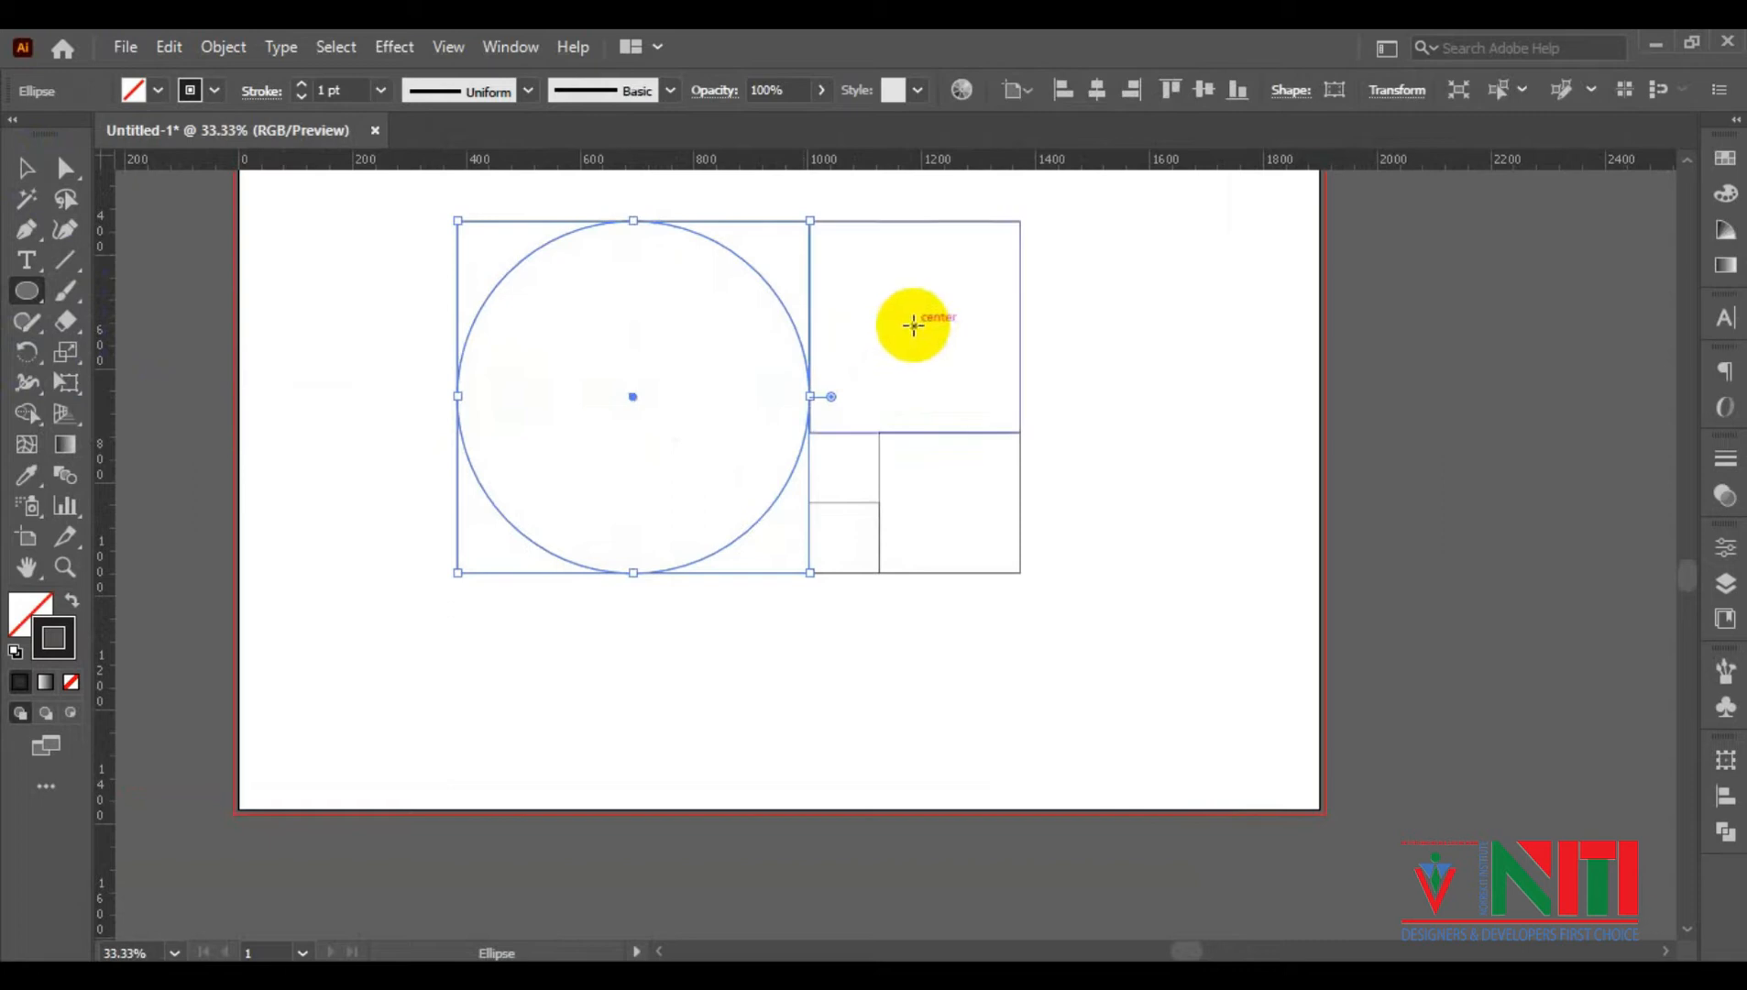
pyautogui.moveTo(913, 325)
pyautogui.mouseDown()
pyautogui.moveTo(999, 429)
pyautogui.moveTo(1021, 431)
pyautogui.mouseUp()
pyautogui.moveTo(950, 502); pyautogui.dragTo(1021, 573)
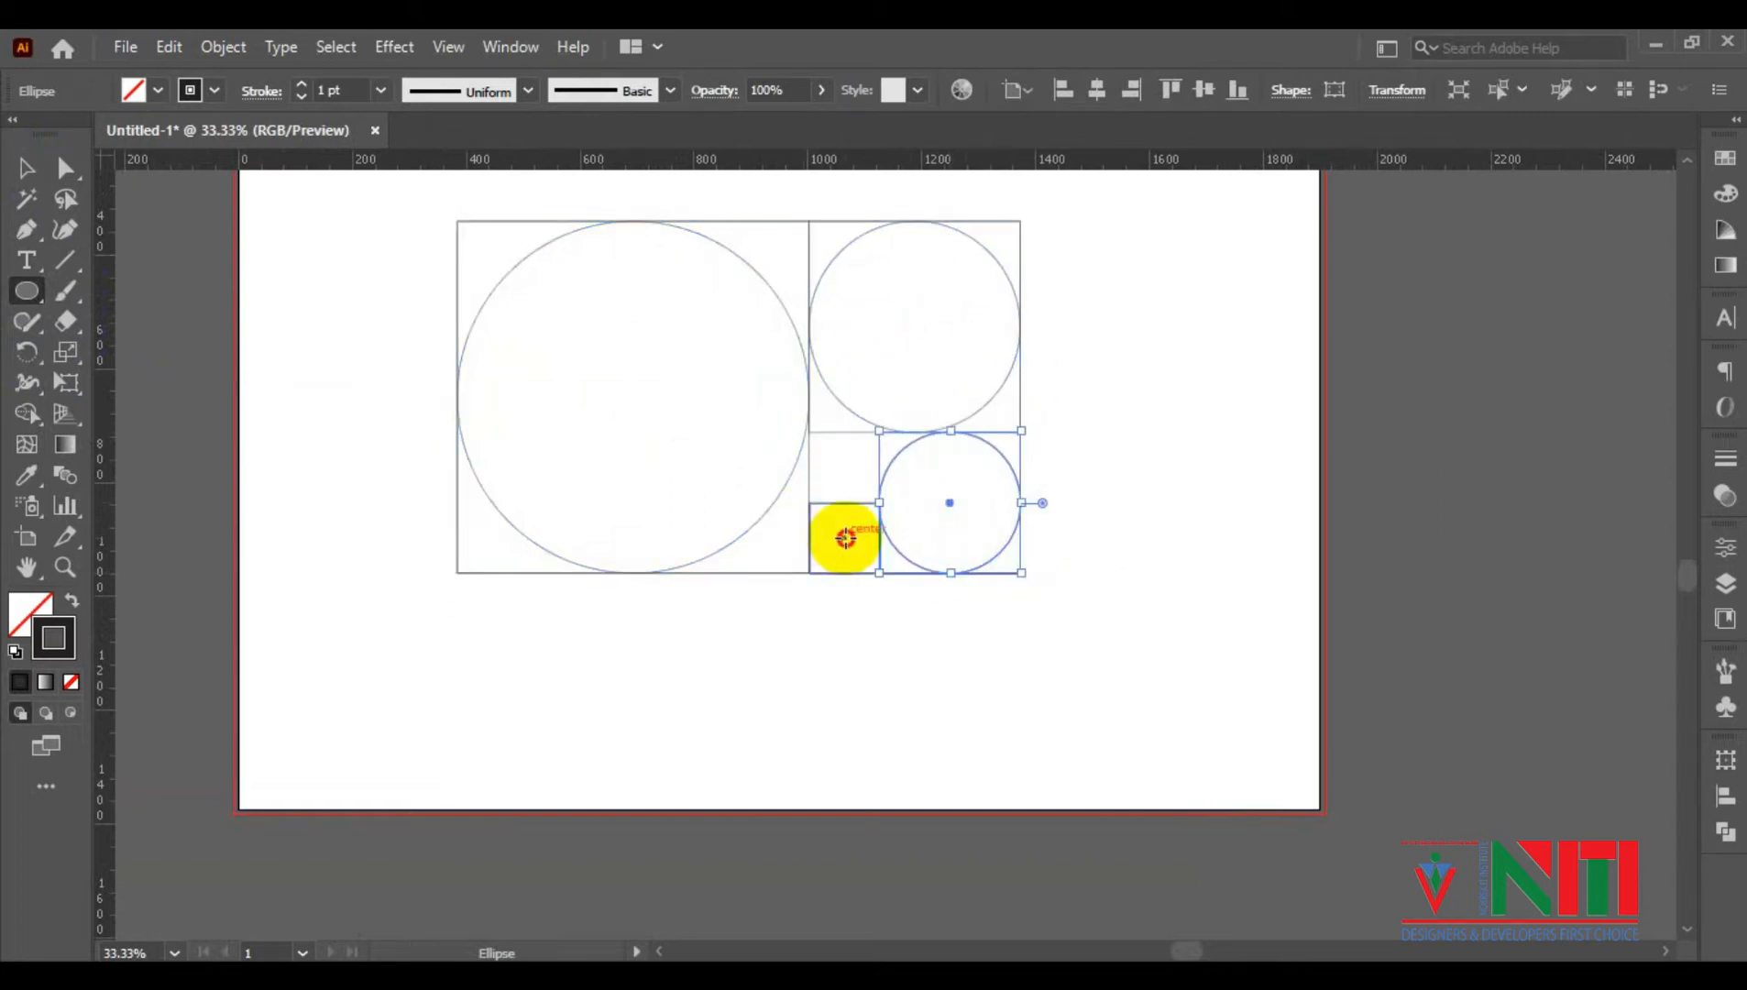
pyautogui.moveTo(846, 538)
pyautogui.mouseDown()
pyautogui.moveTo(866, 527)
pyautogui.moveTo(880, 573)
pyautogui.mouseUp()
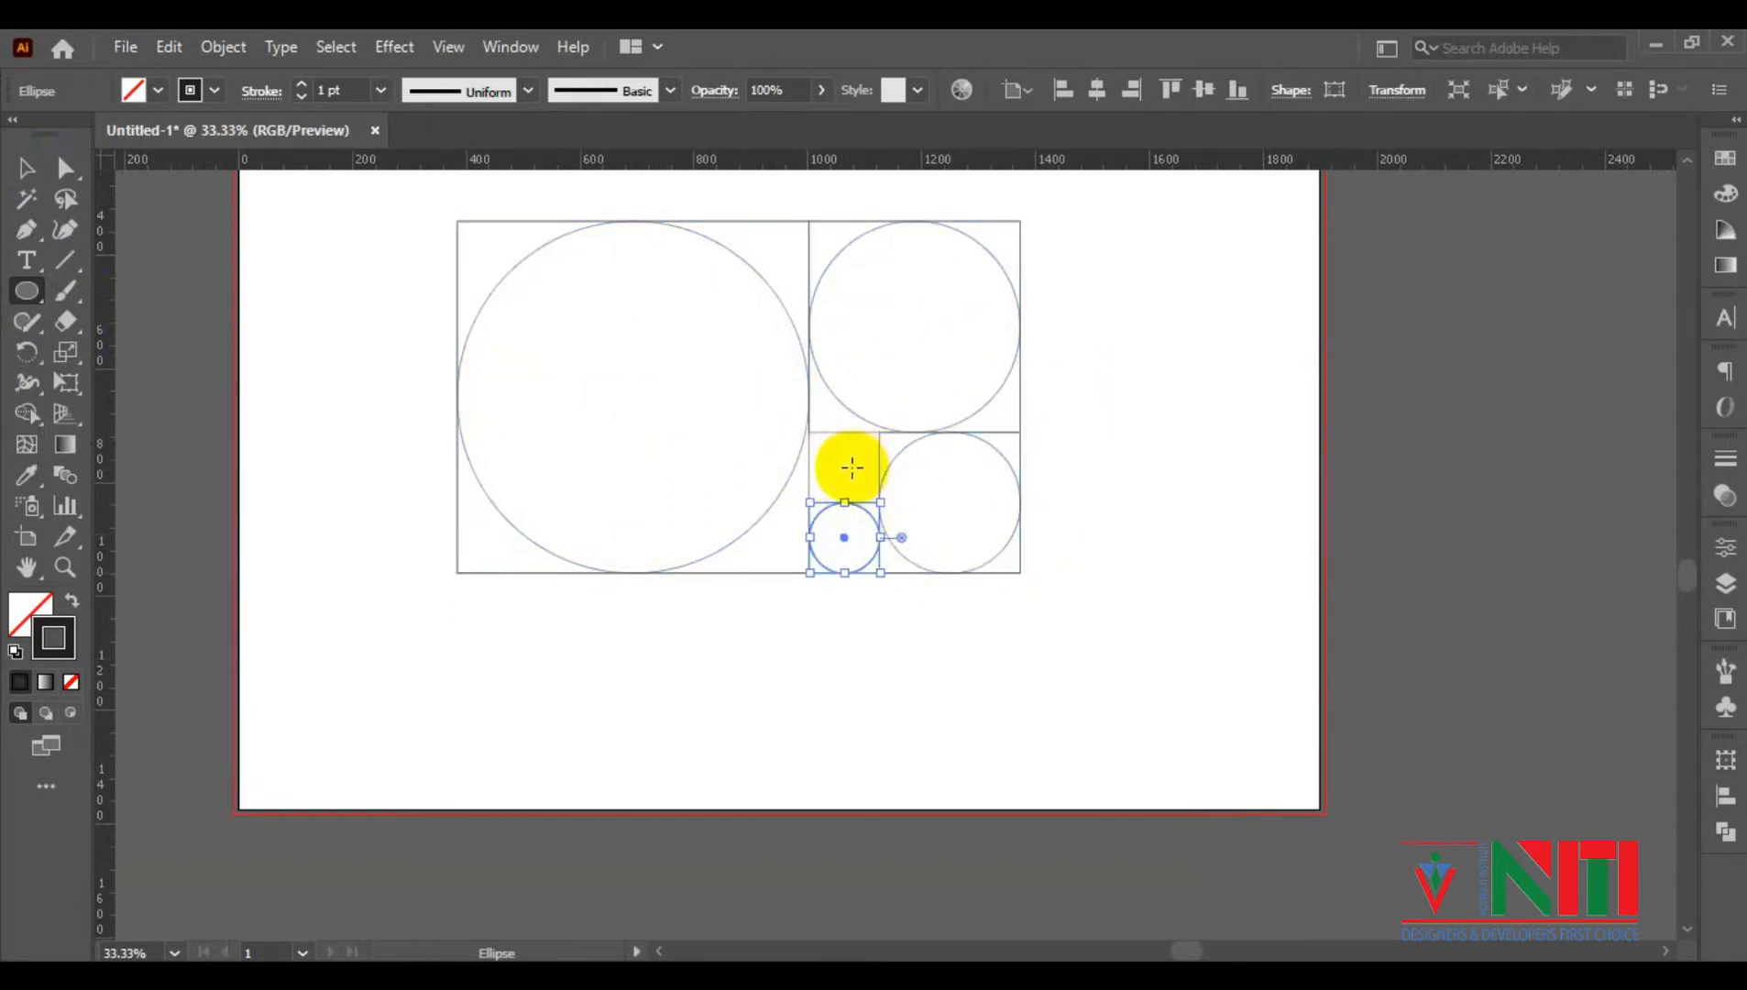
pyautogui.click(199, 309)
pyautogui.hotkey('ctrl', '1')
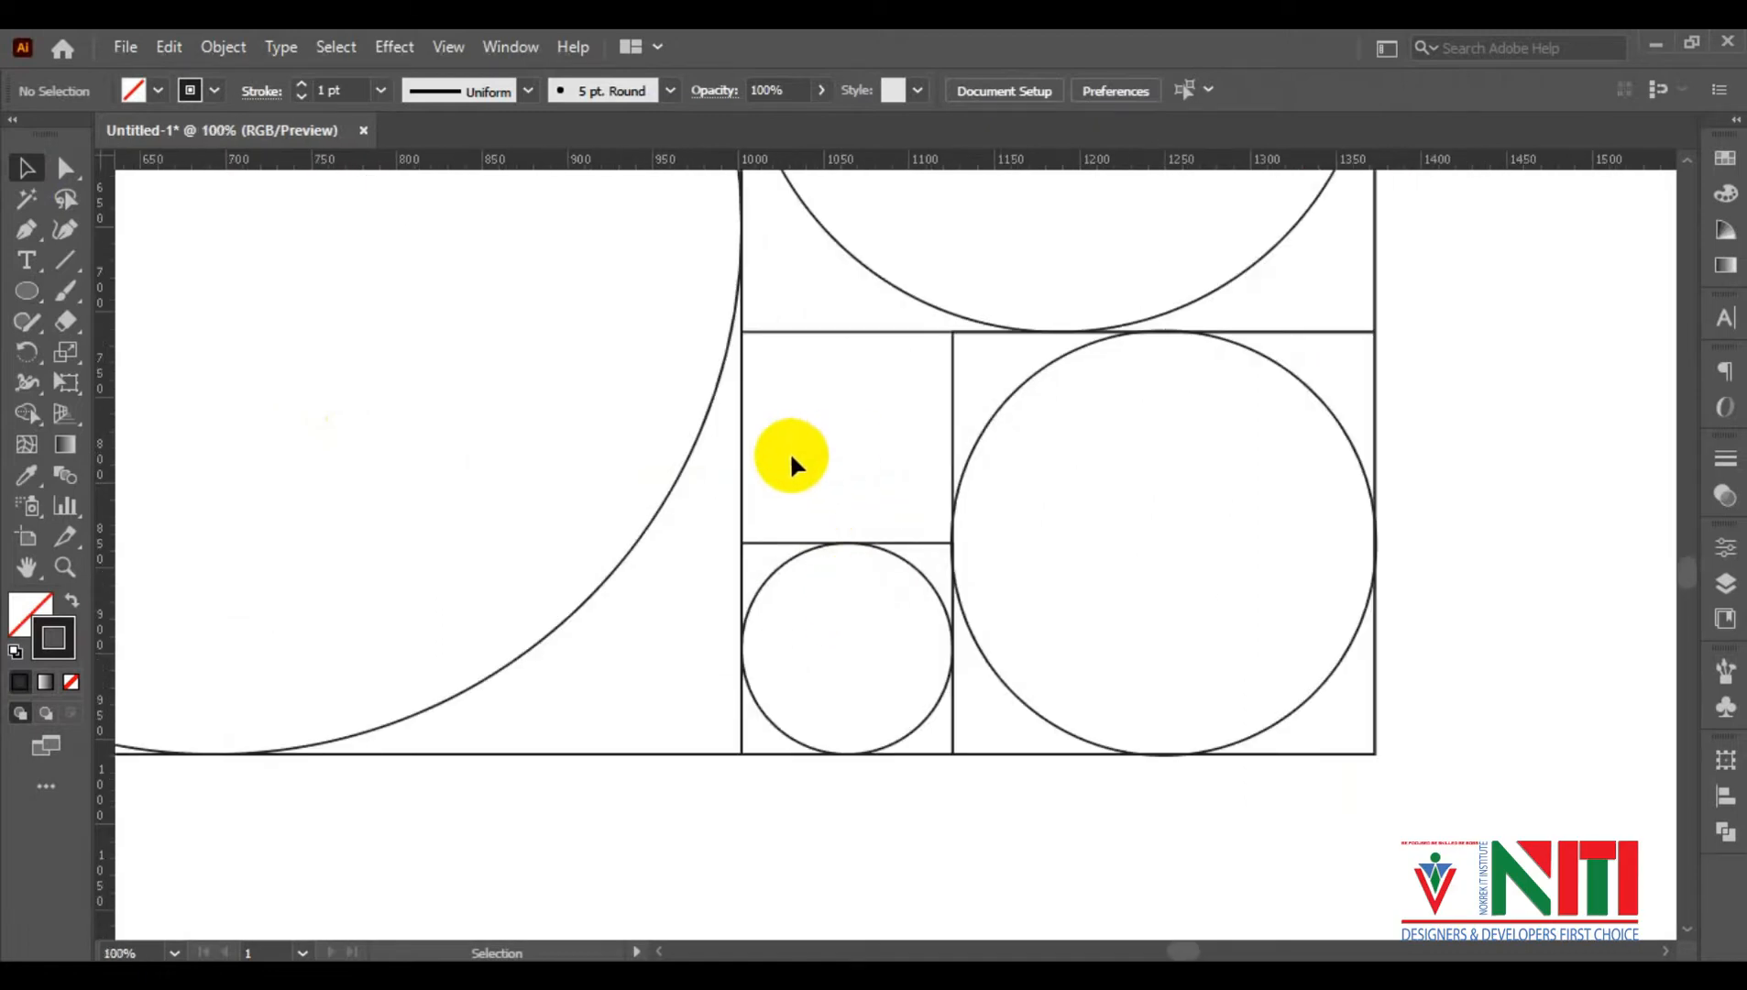
# Move the complete grid of squares and circles off the artboard to its right side
pyautogui.rightClick(26, 291)
pyautogui.click(110, 297)
pyautogui.click(27, 166)
pyautogui.scroll(-4, 365, 373)
pyautogui.moveTo(365, 373); pyautogui.dragTo(665, 444)
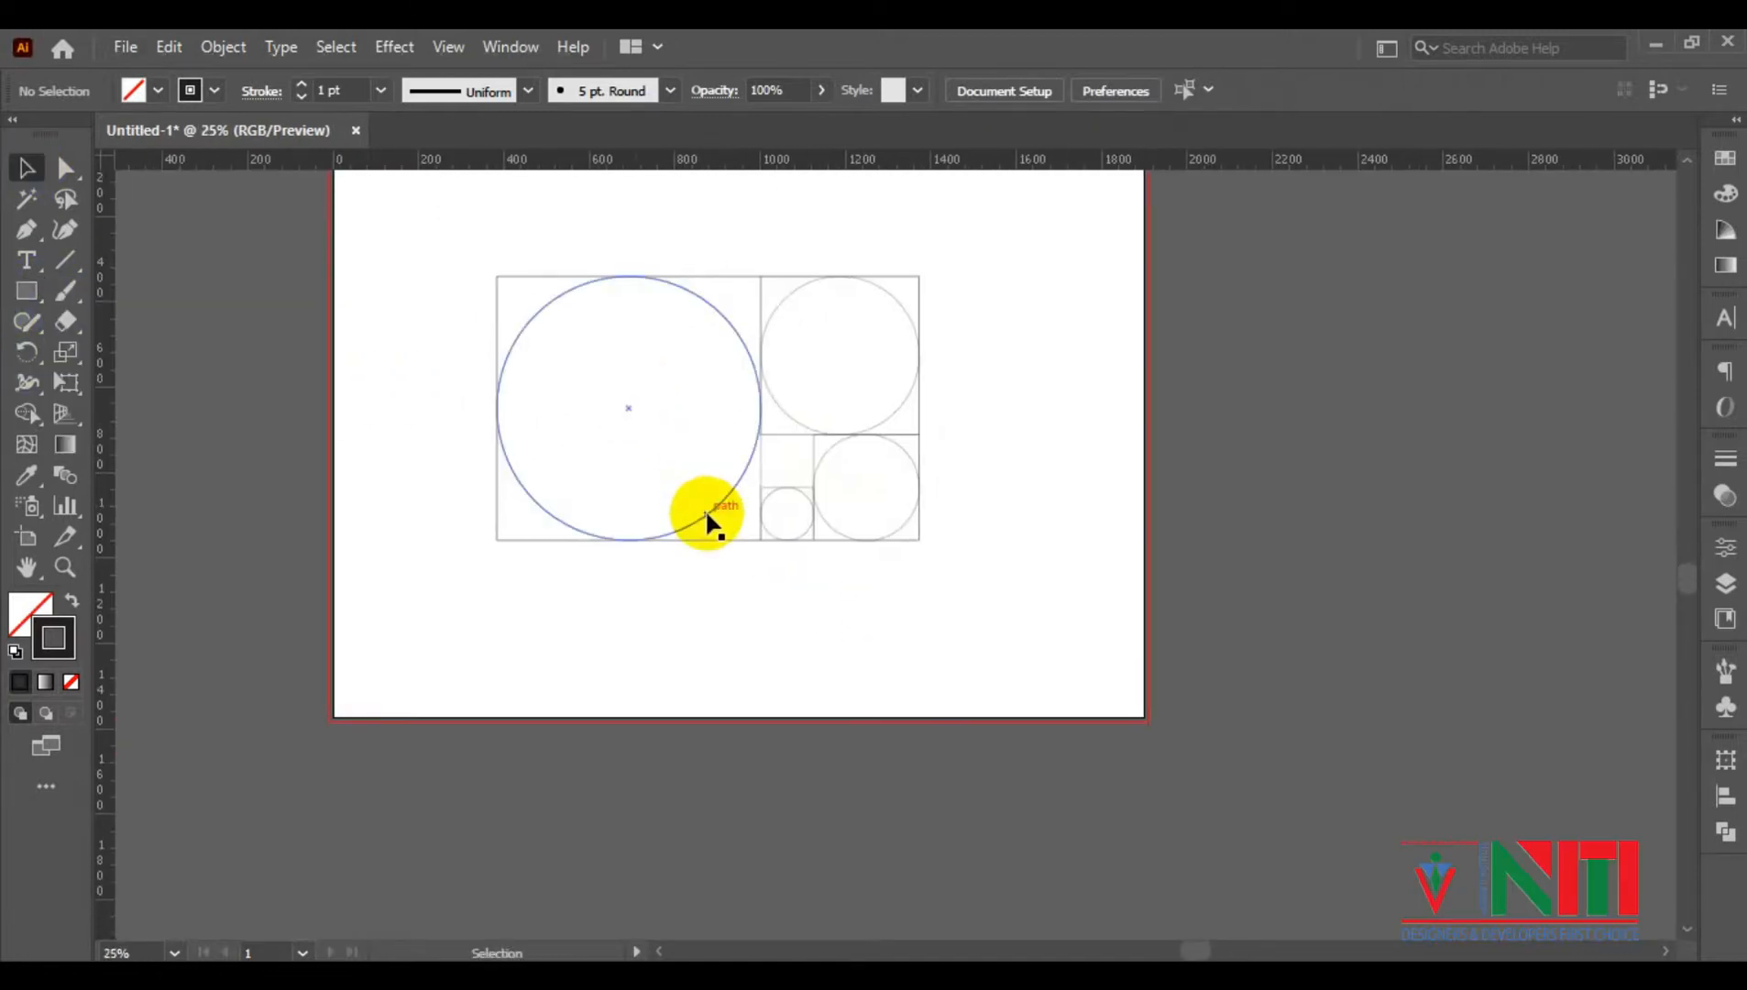
pyautogui.scroll(-1, 697, 494)
pyautogui.moveTo(528, 338); pyautogui.dragTo(807, 500)
pyautogui.moveTo(737, 444); pyautogui.dragTo(1284, 455)
pyautogui.click(1172, 458)
# Copy the four circles from the grid onto the middle of the artboard, nested inside one another
pyautogui.click(1152, 522)
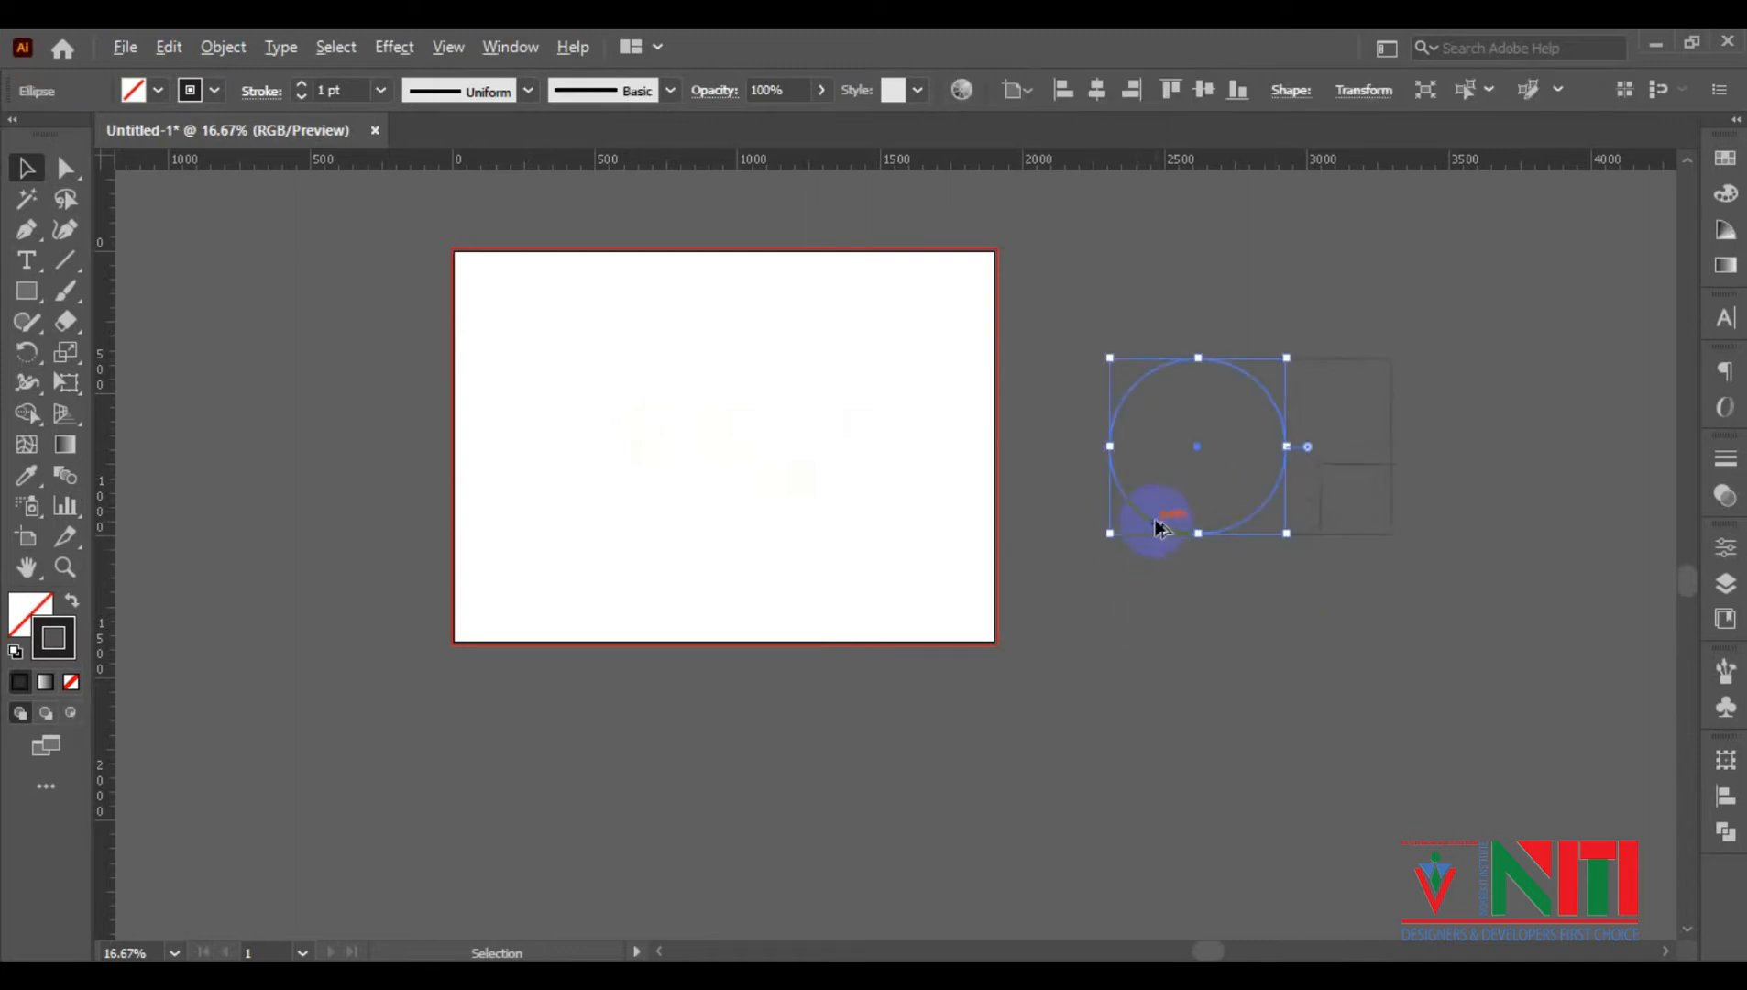
pyautogui.moveTo(1157, 530); pyautogui.dragTo(682, 507)
pyautogui.click(1008, 482)
pyautogui.moveTo(1308, 453); pyautogui.dragTo(696, 460)
pyautogui.doubleClick(1332, 481)
pyautogui.doubleClick(1331, 522)
pyautogui.click(1331, 525)
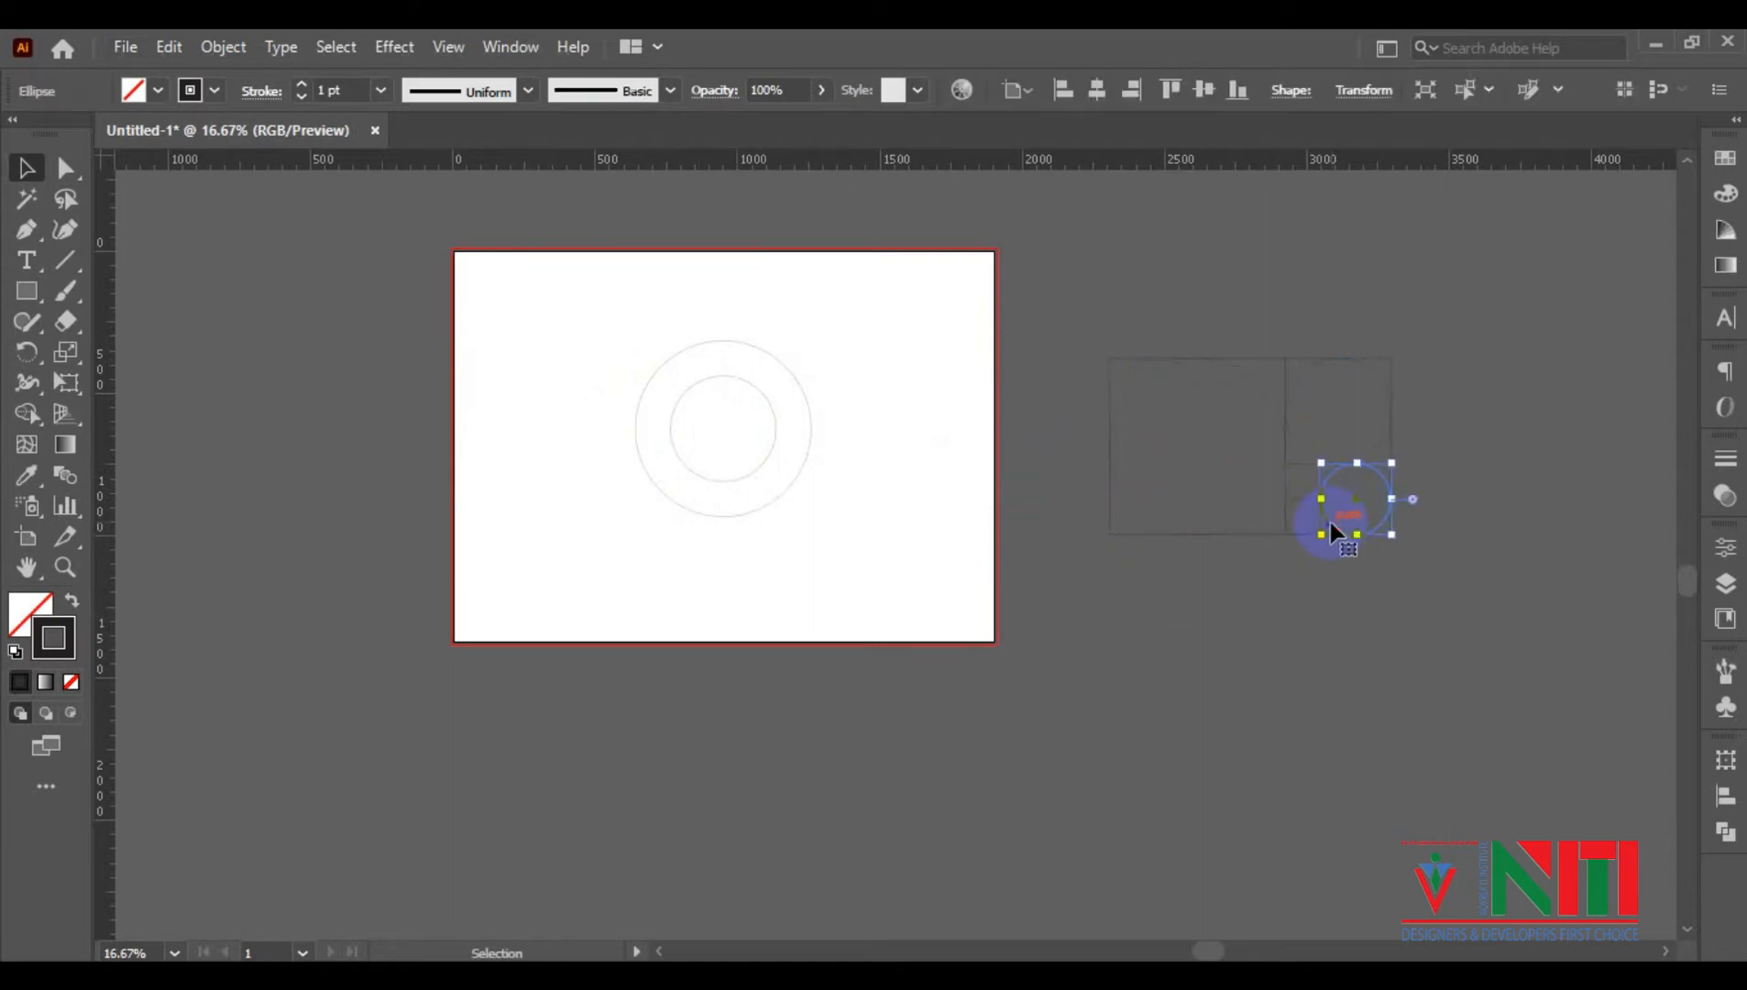
pyautogui.moveTo(1332, 527); pyautogui.dragTo(704, 473)
pyautogui.moveTo(1294, 509); pyautogui.dragTo(716, 427)
# Align the four nested circles to one another on their horizontal and vertical centers
pyautogui.moveTo(595, 352); pyautogui.dragTo(796, 495)
pyautogui.click(1010, 89)
pyautogui.click(798, 163)
pyautogui.click(954, 163)
# Set the stroke color of the off-artboard grid to white and move the grid farther right
pyautogui.click(1262, 455)
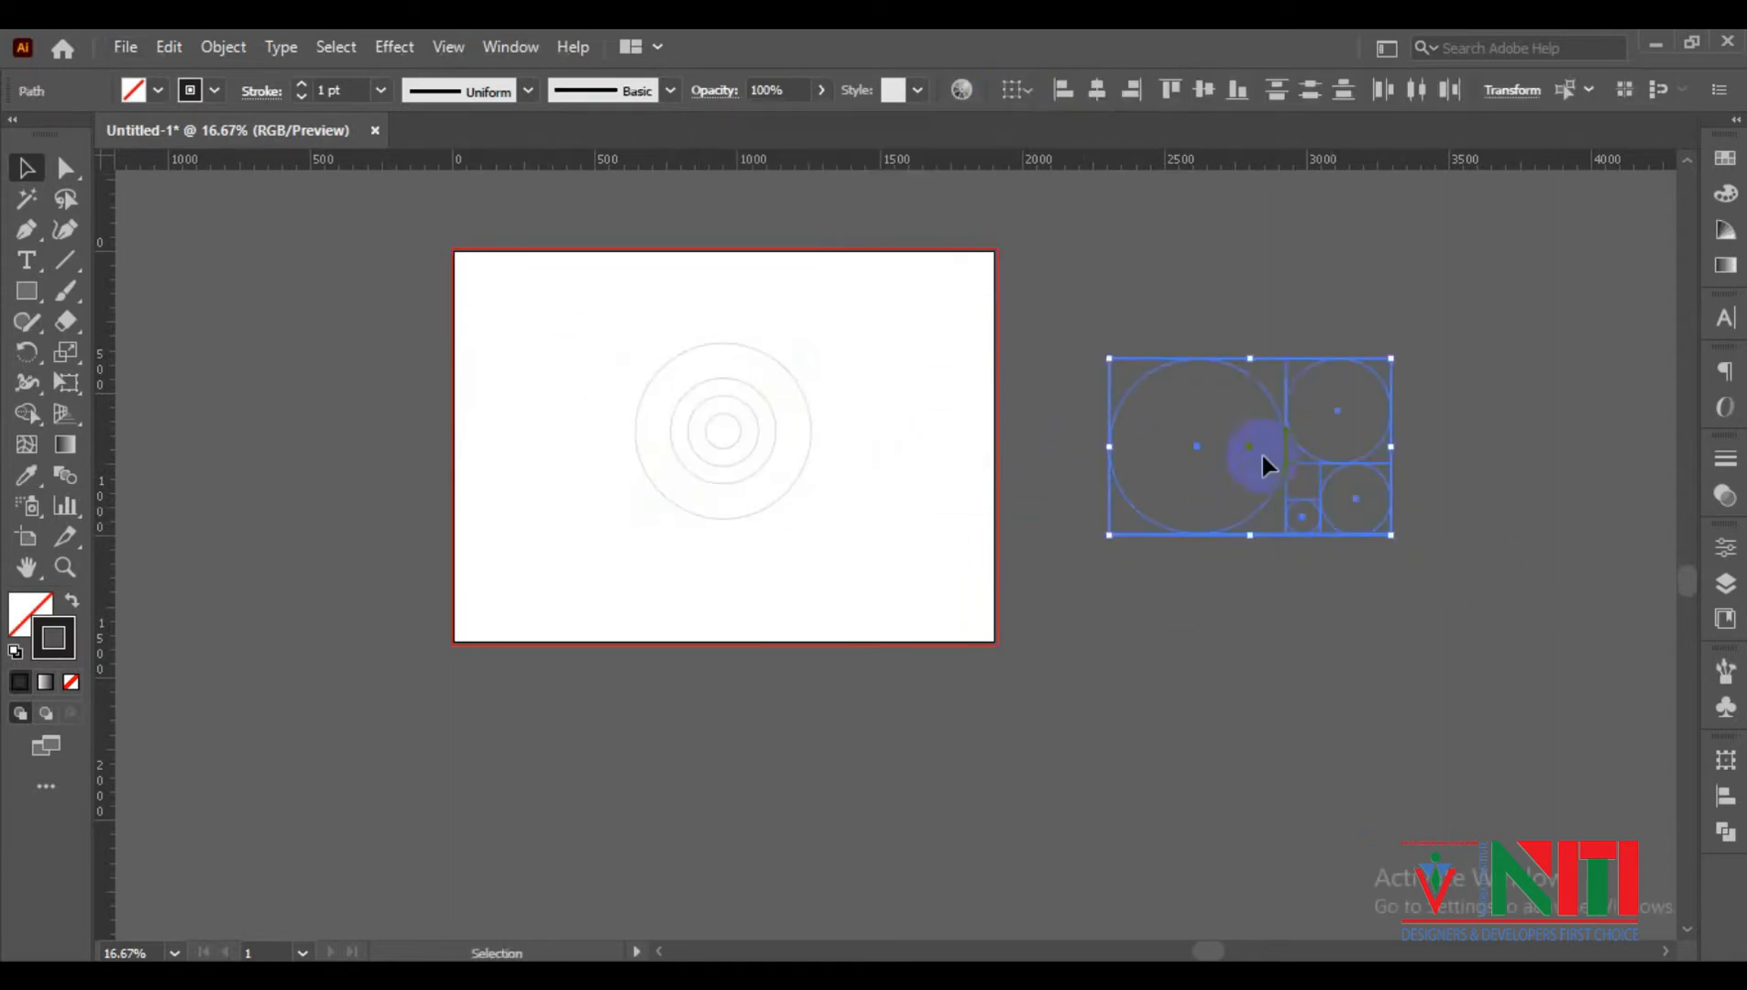
pyautogui.doubleClick(72, 624)
pyautogui.click(659, 582)
pyautogui.click(1285, 580)
pyautogui.click(1164, 596)
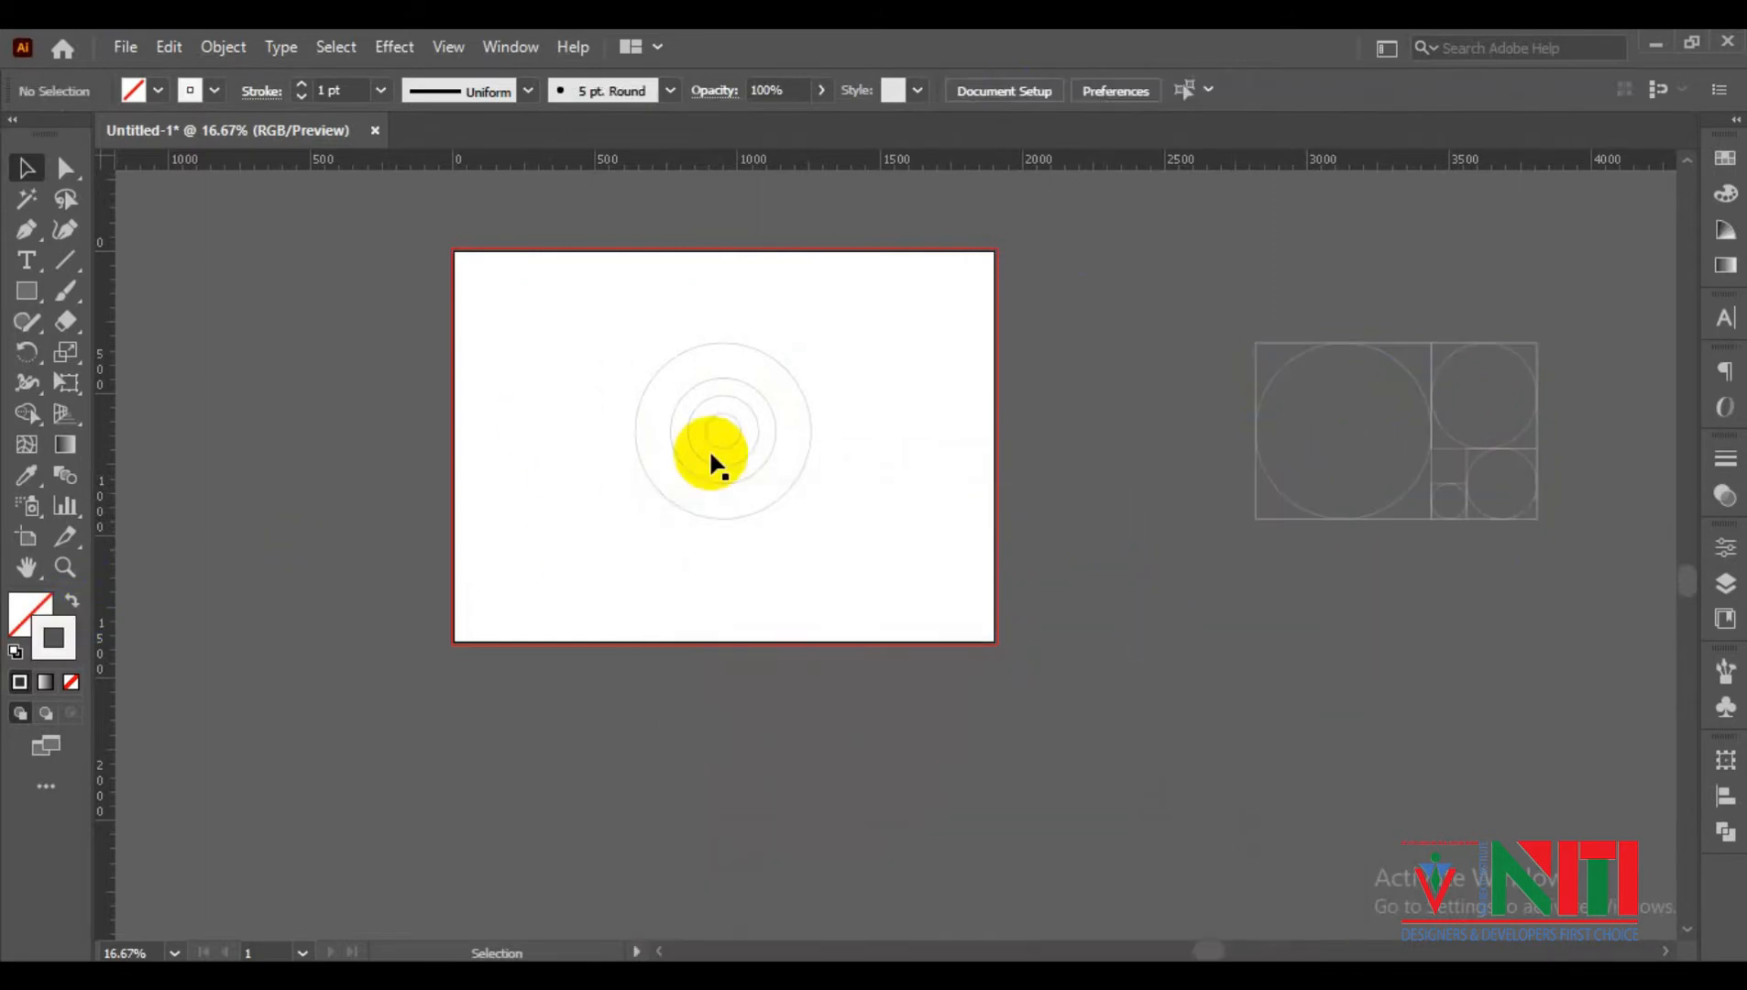
# Move the concentric circles to the left side of the artboard and place crossing vertical and horizontal guides to their right
pyautogui.scroll(3, 720, 444)
pyautogui.moveTo(592, 370)
pyautogui.mouseDown()
pyautogui.moveTo(708, 486)
pyautogui.moveTo(468, 493)
pyautogui.moveTo(467, 433)
pyautogui.mouseUp()
pyautogui.scroll(-1, 752, 483)
pyautogui.click(910, 530)
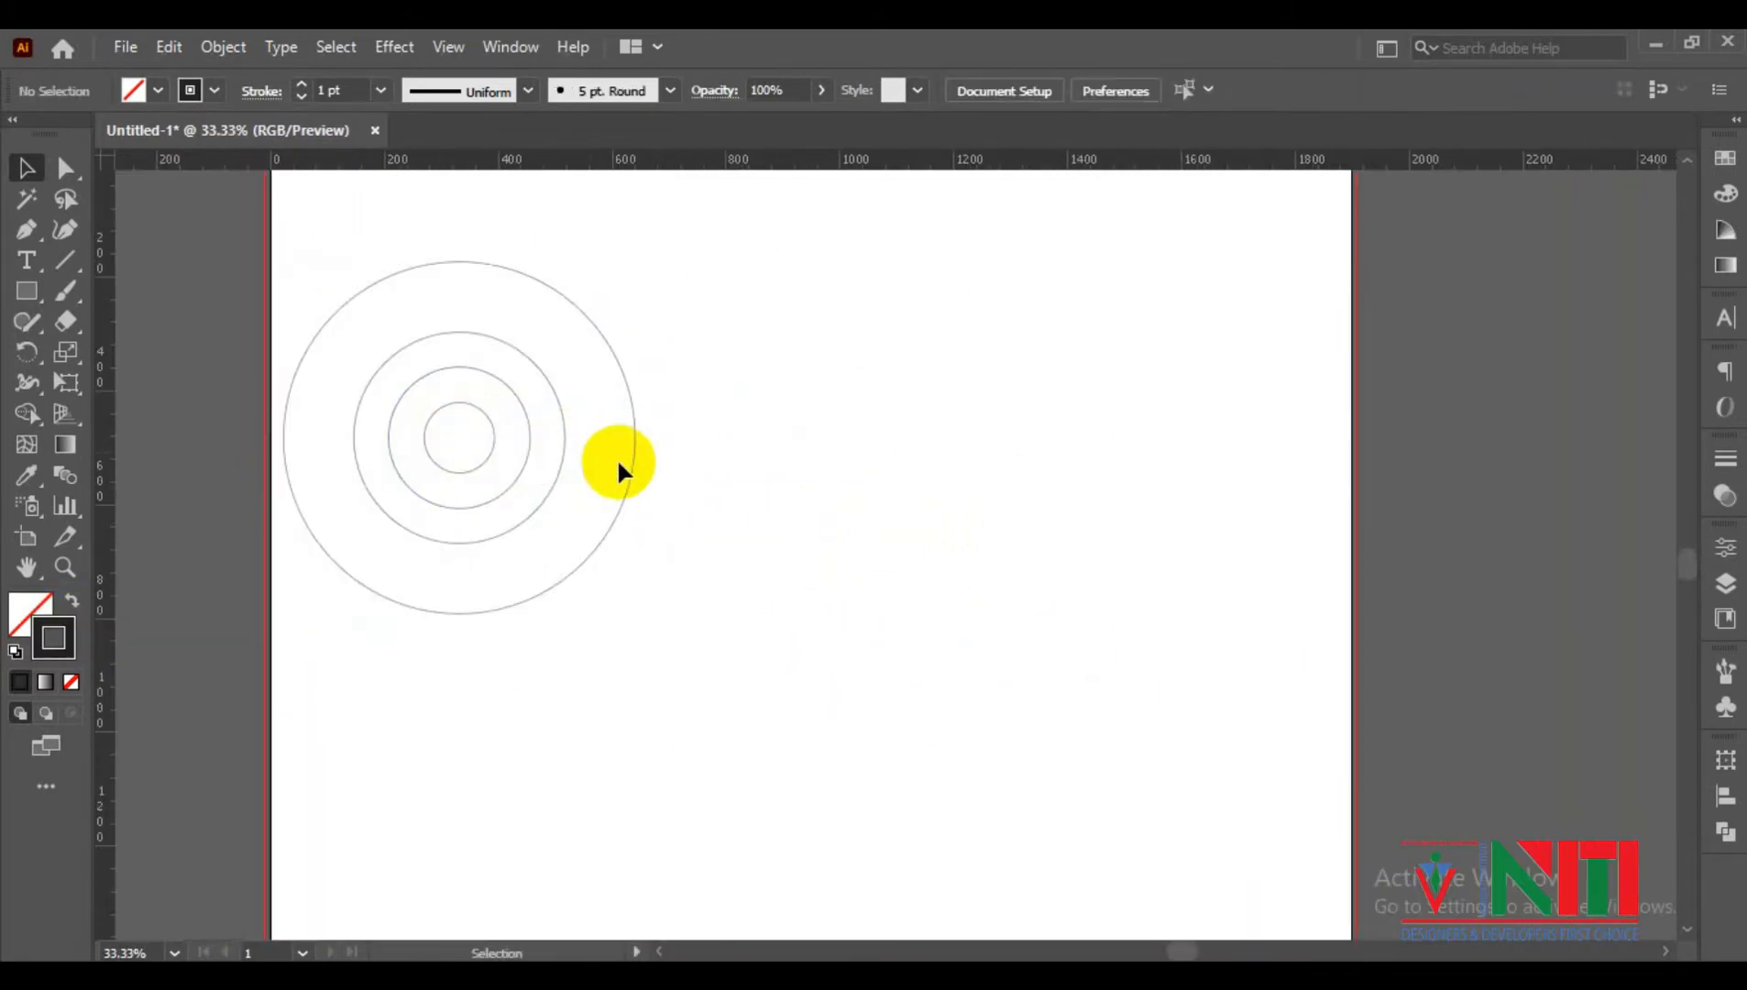
pyautogui.moveTo(960, 603); pyautogui.dragTo(1019, 619)
pyautogui.moveTo(900, 172); pyautogui.dragTo(898, 510)
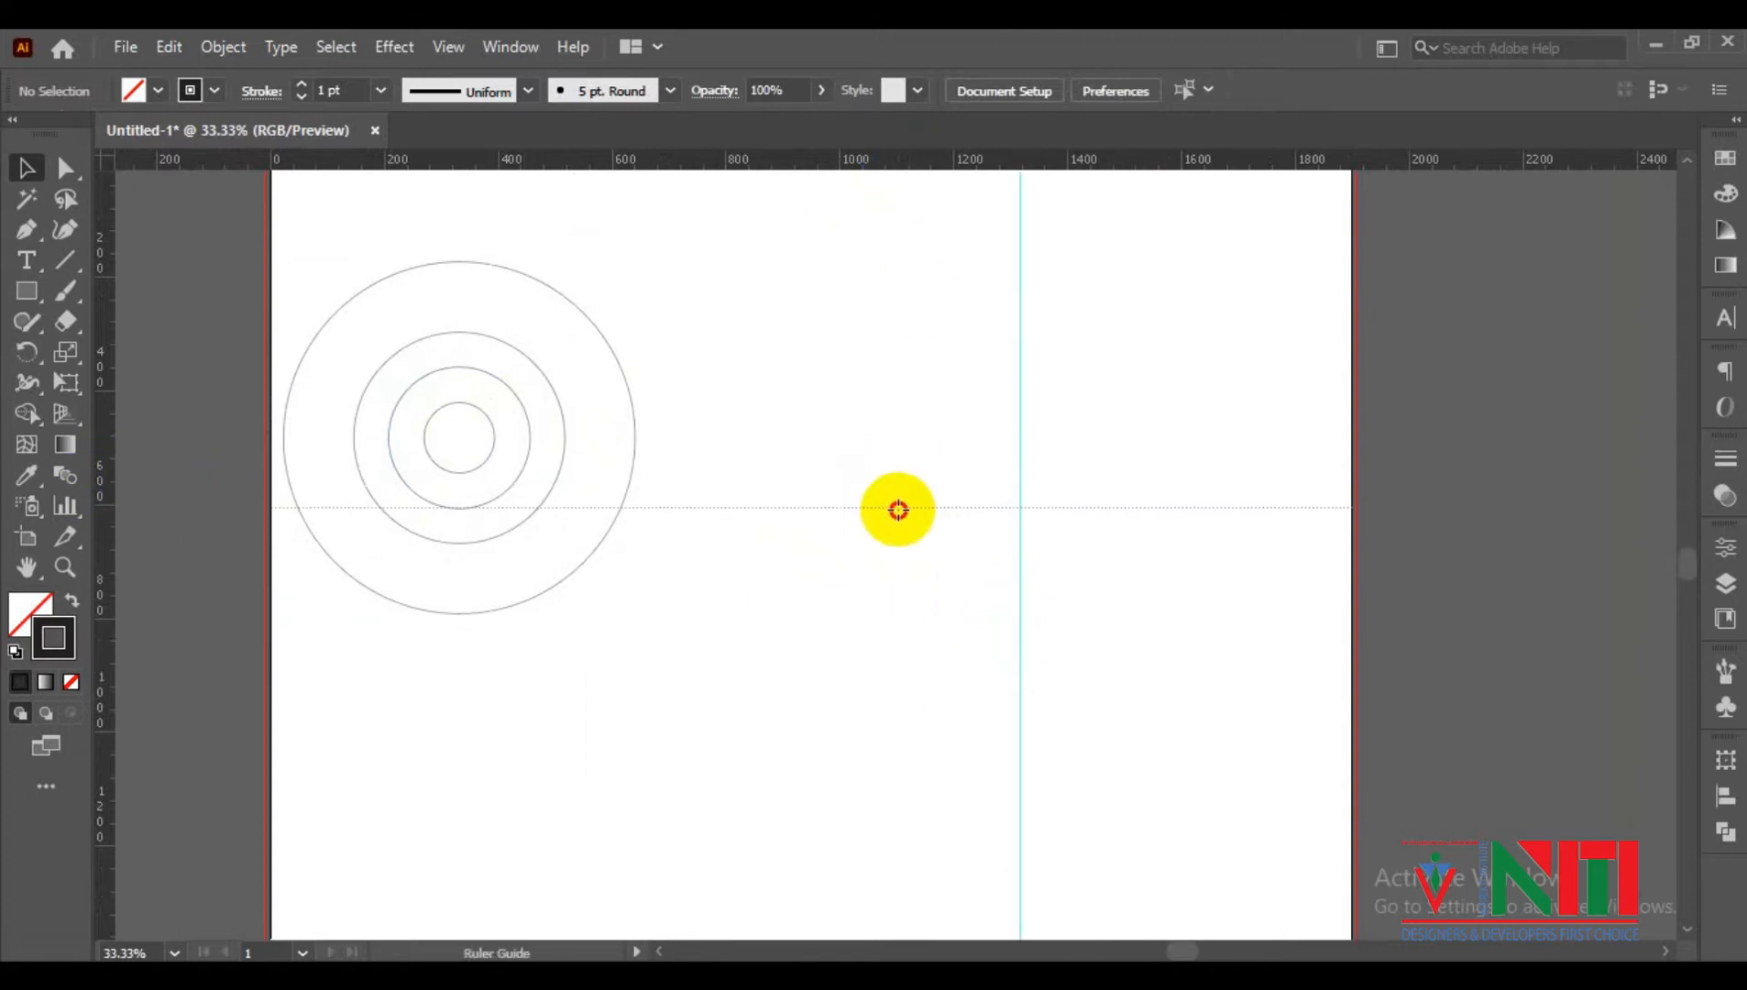
# Move the second-smallest circle over to the guides so that its outline passes through their crossing
pyautogui.moveTo(519, 477); pyautogui.dragTo(1030, 487)
pyautogui.scroll(4, 1036, 513)
pyautogui.scroll(-4, 1032, 509)
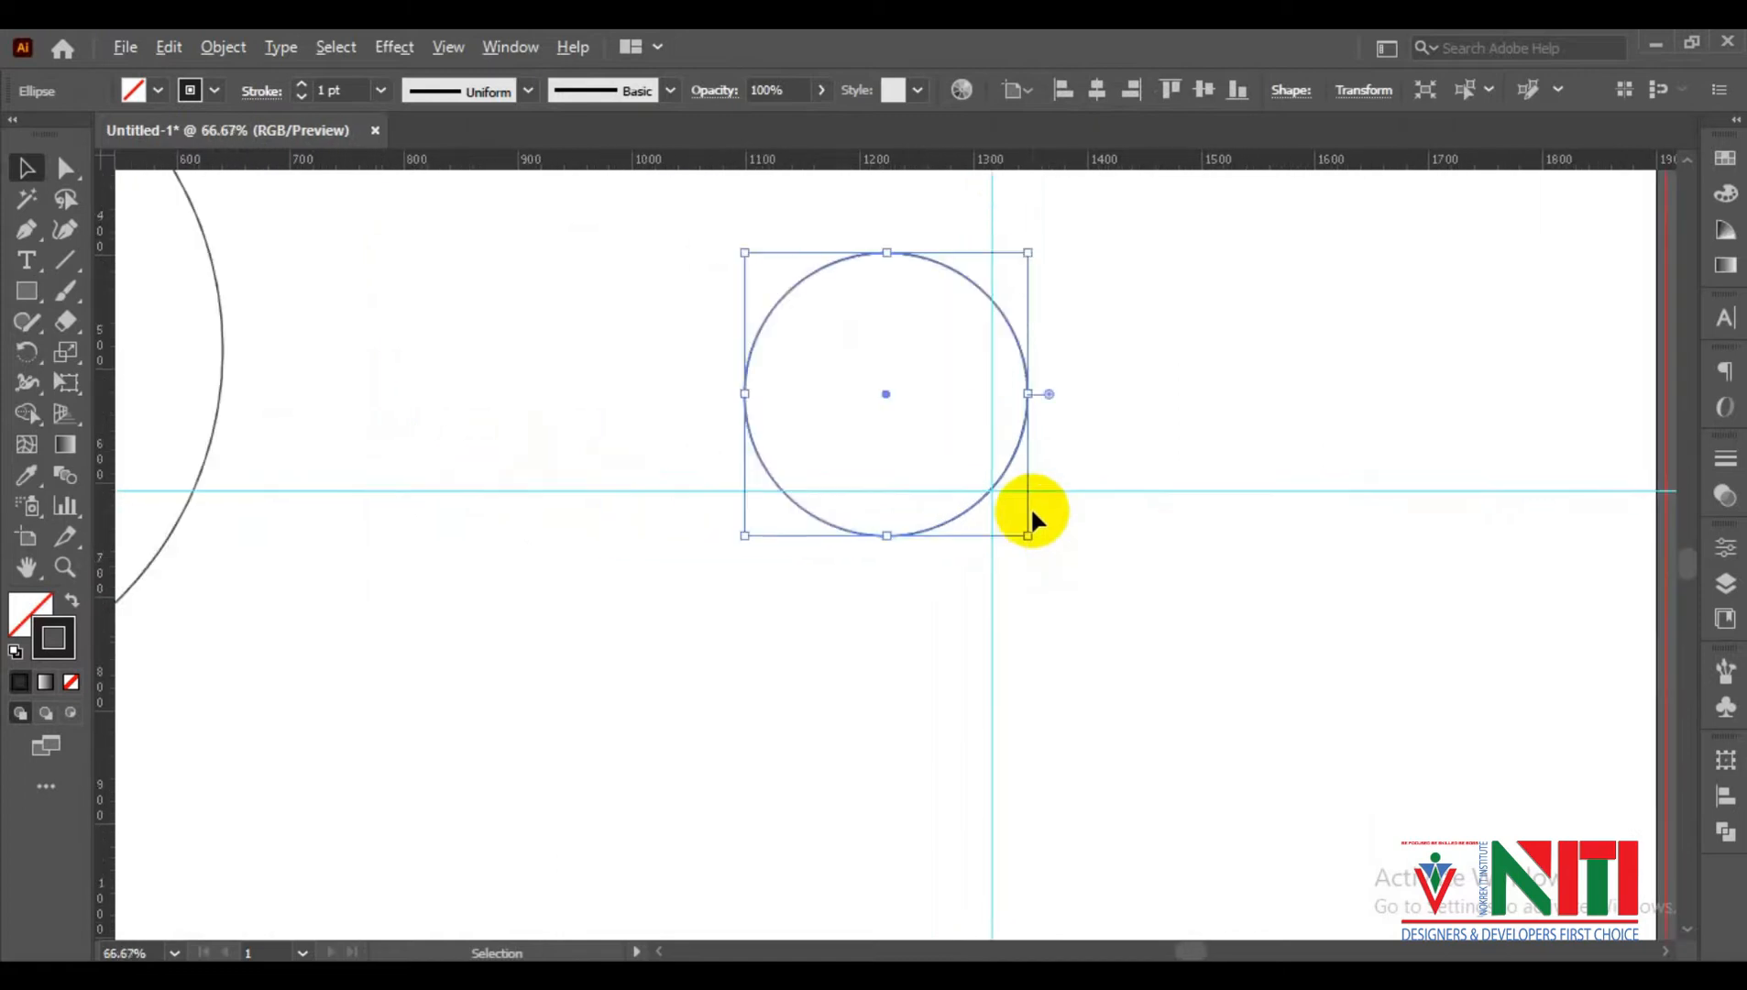
pyautogui.click(715, 486)
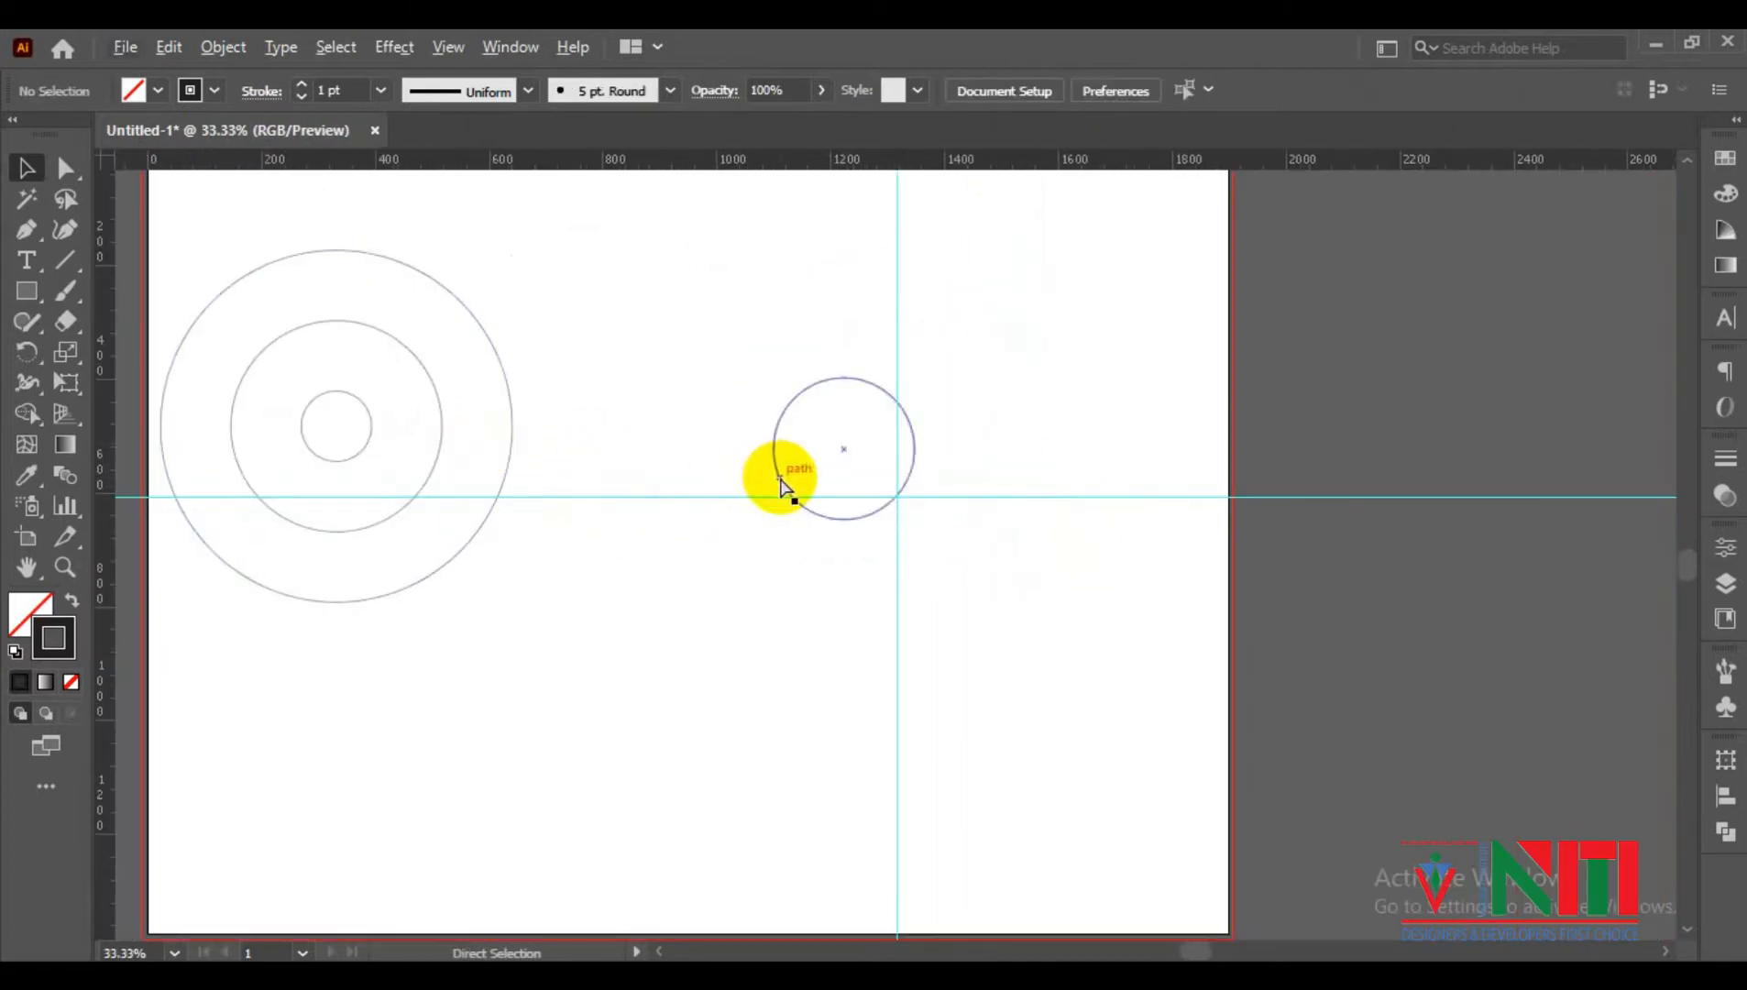
# Copy that circle back into the concentric set, and place another copy overlapping it on the right, level with it
pyautogui.moveTo(781, 483); pyautogui.dragTo(405, 448)
pyautogui.moveTo(917, 466); pyautogui.dragTo(1005, 478)
pyautogui.click(754, 319)
pyautogui.moveTo(755, 327); pyautogui.dragTo(917, 413)
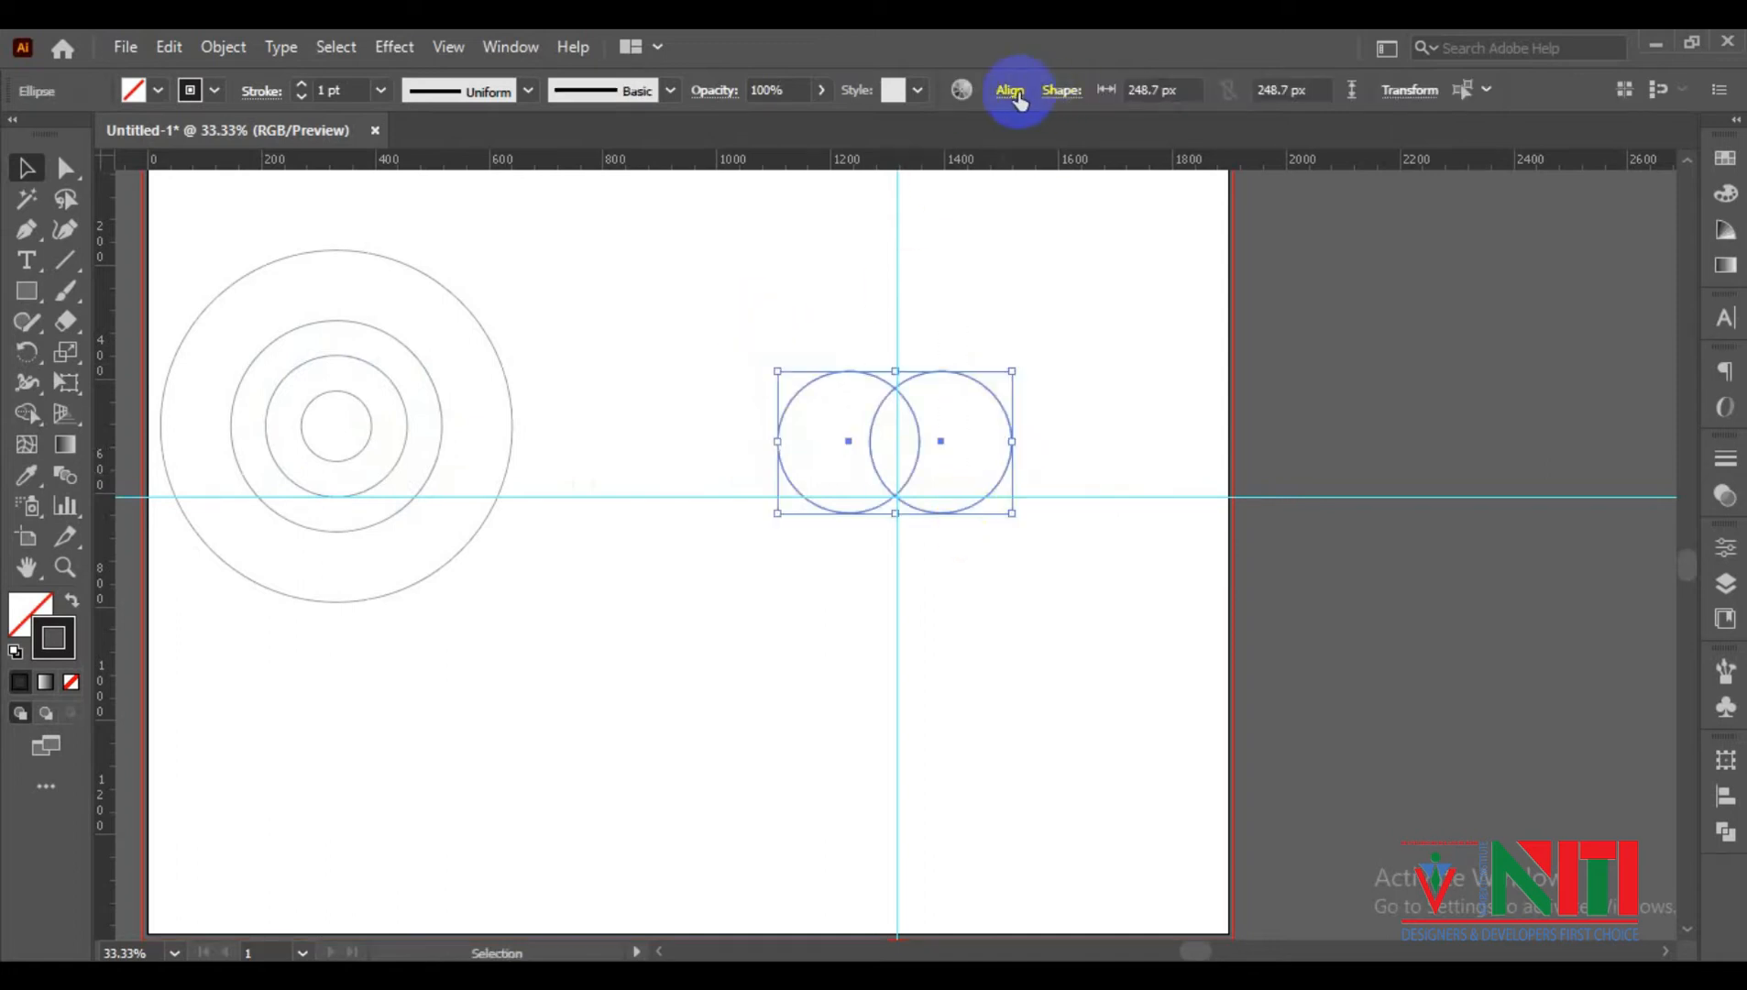
pyautogui.click(1010, 89)
pyautogui.click(833, 458)
pyautogui.click(902, 426)
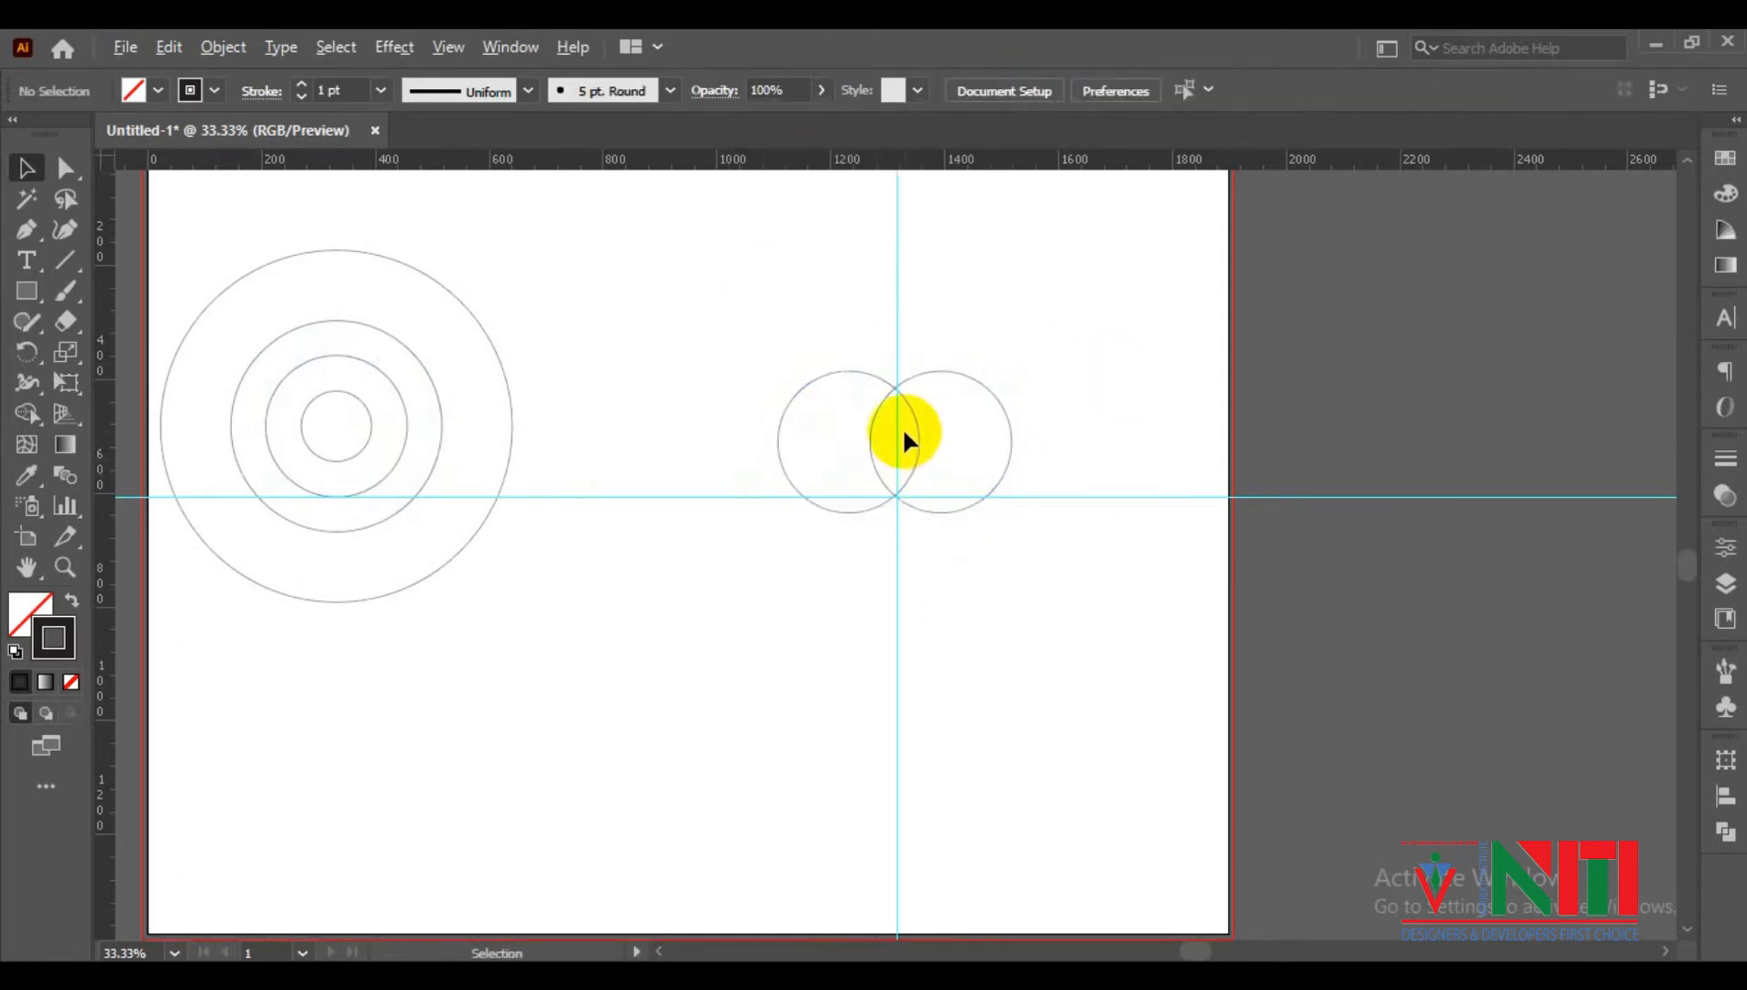
# Shift the overlapping circle pair so that its two intersection points lie on the vertical guide, checking in outline view
pyautogui.scroll(3, 903, 427)
pyautogui.moveTo(737, 223); pyautogui.dragTo(1123, 571)
pyautogui.hotkey('ctrl', 'y')
pyautogui.scroll(2, 889, 301)
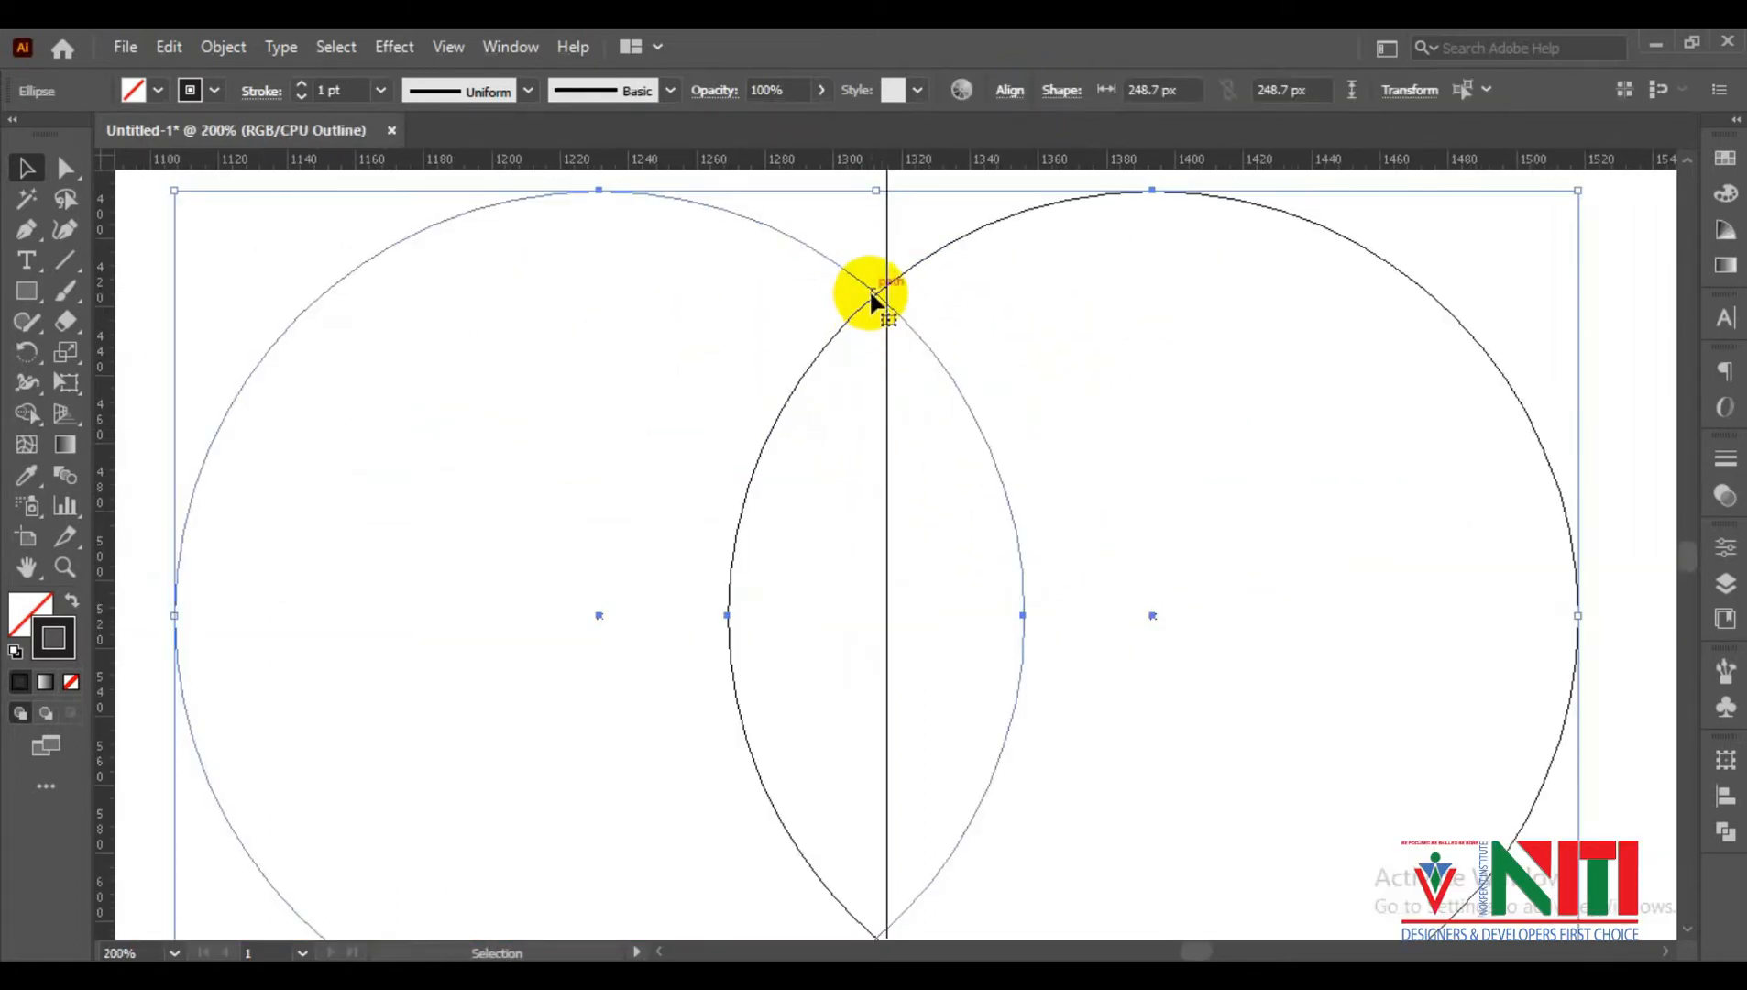
pyautogui.moveTo(875, 291); pyautogui.dragTo(886, 294)
pyautogui.scroll(-4, 886, 300)
pyautogui.click(997, 413)
pyautogui.scroll(5, 886, 469)
pyautogui.scroll(-7, 878, 481)
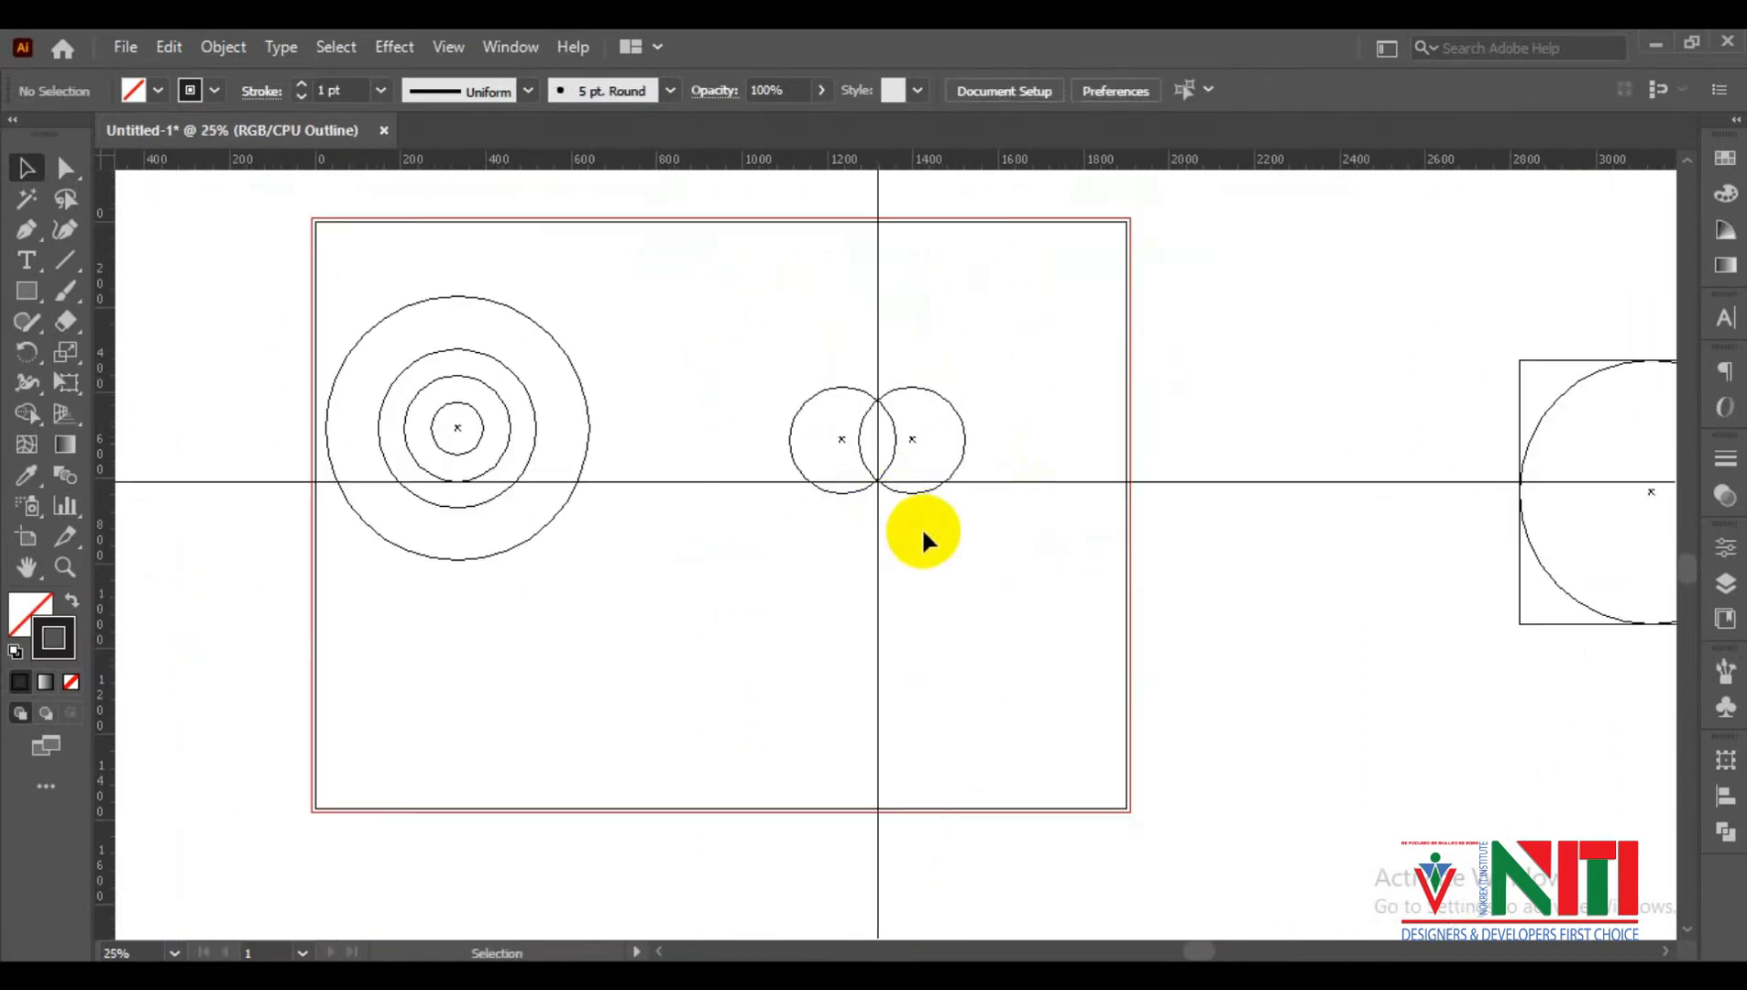
pyautogui.hotkey('ctrl', 'y')
pyautogui.scroll(2, 931, 464)
pyautogui.moveTo(771, 434); pyautogui.dragTo(807, 462)
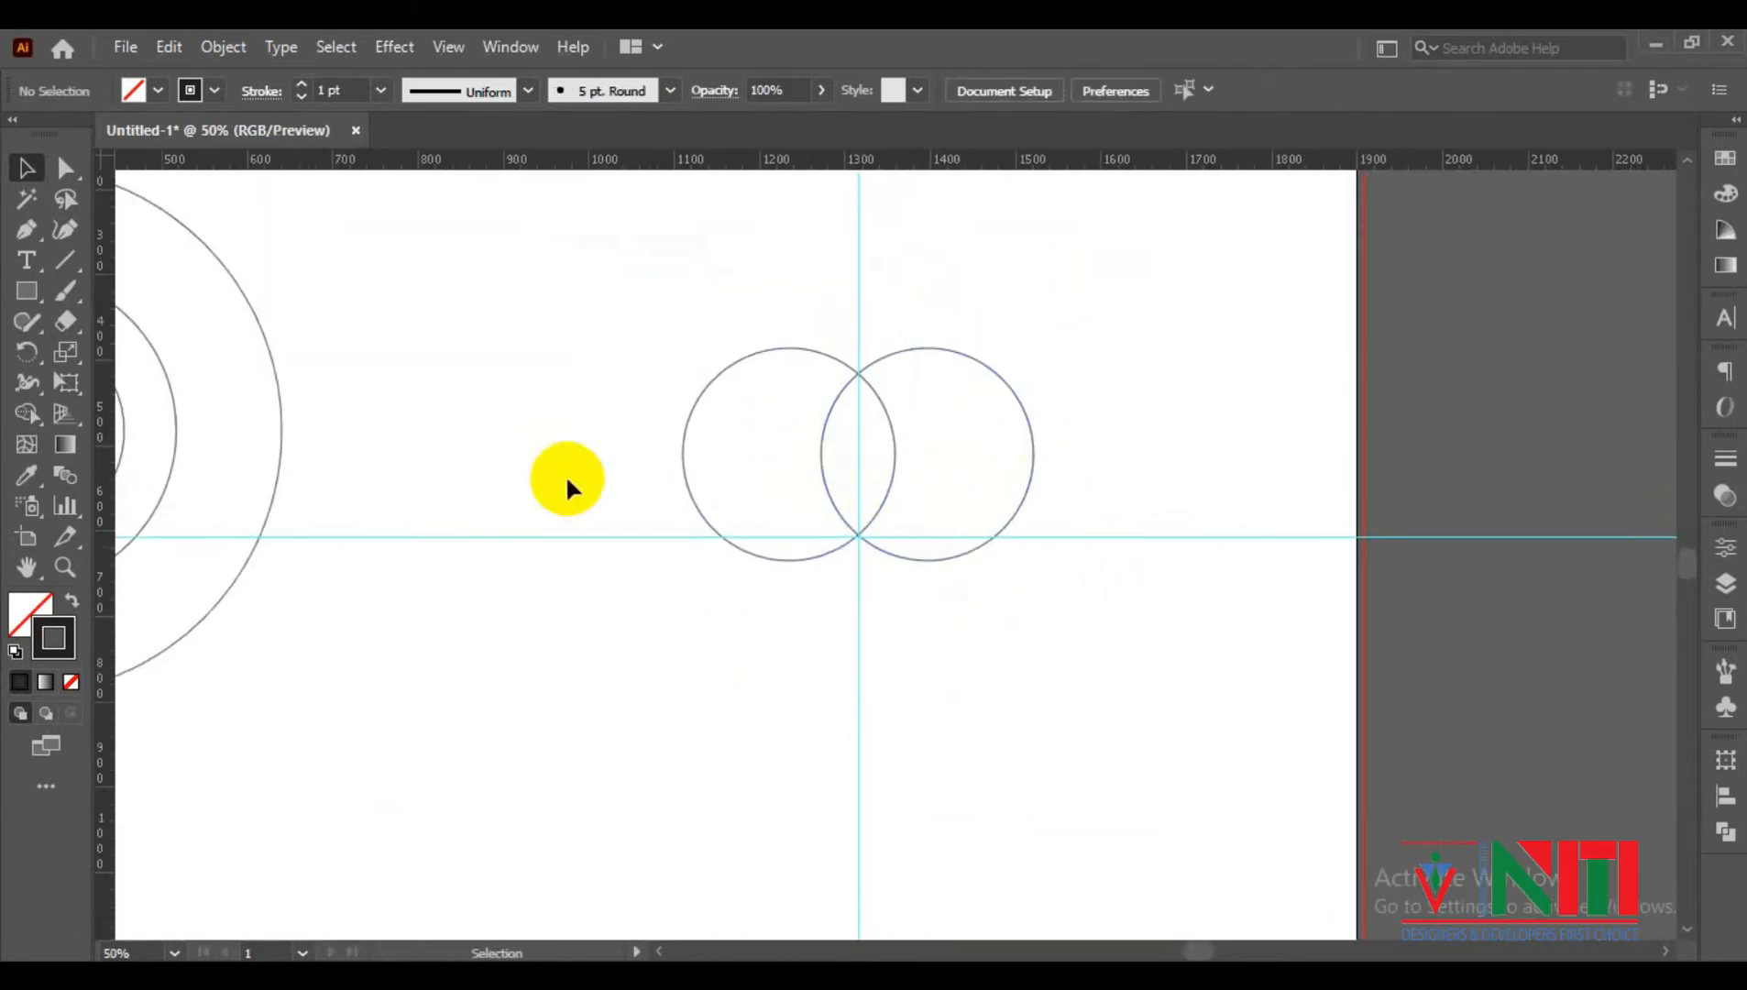
# Place a copy of the pair's right circle to its lower right, slightly overlapping it
pyautogui.click(1030, 469)
pyautogui.moveTo(1031, 469); pyautogui.dragTo(1206, 542)
pyautogui.click(861, 689)
pyautogui.scroll(-1, 830, 655)
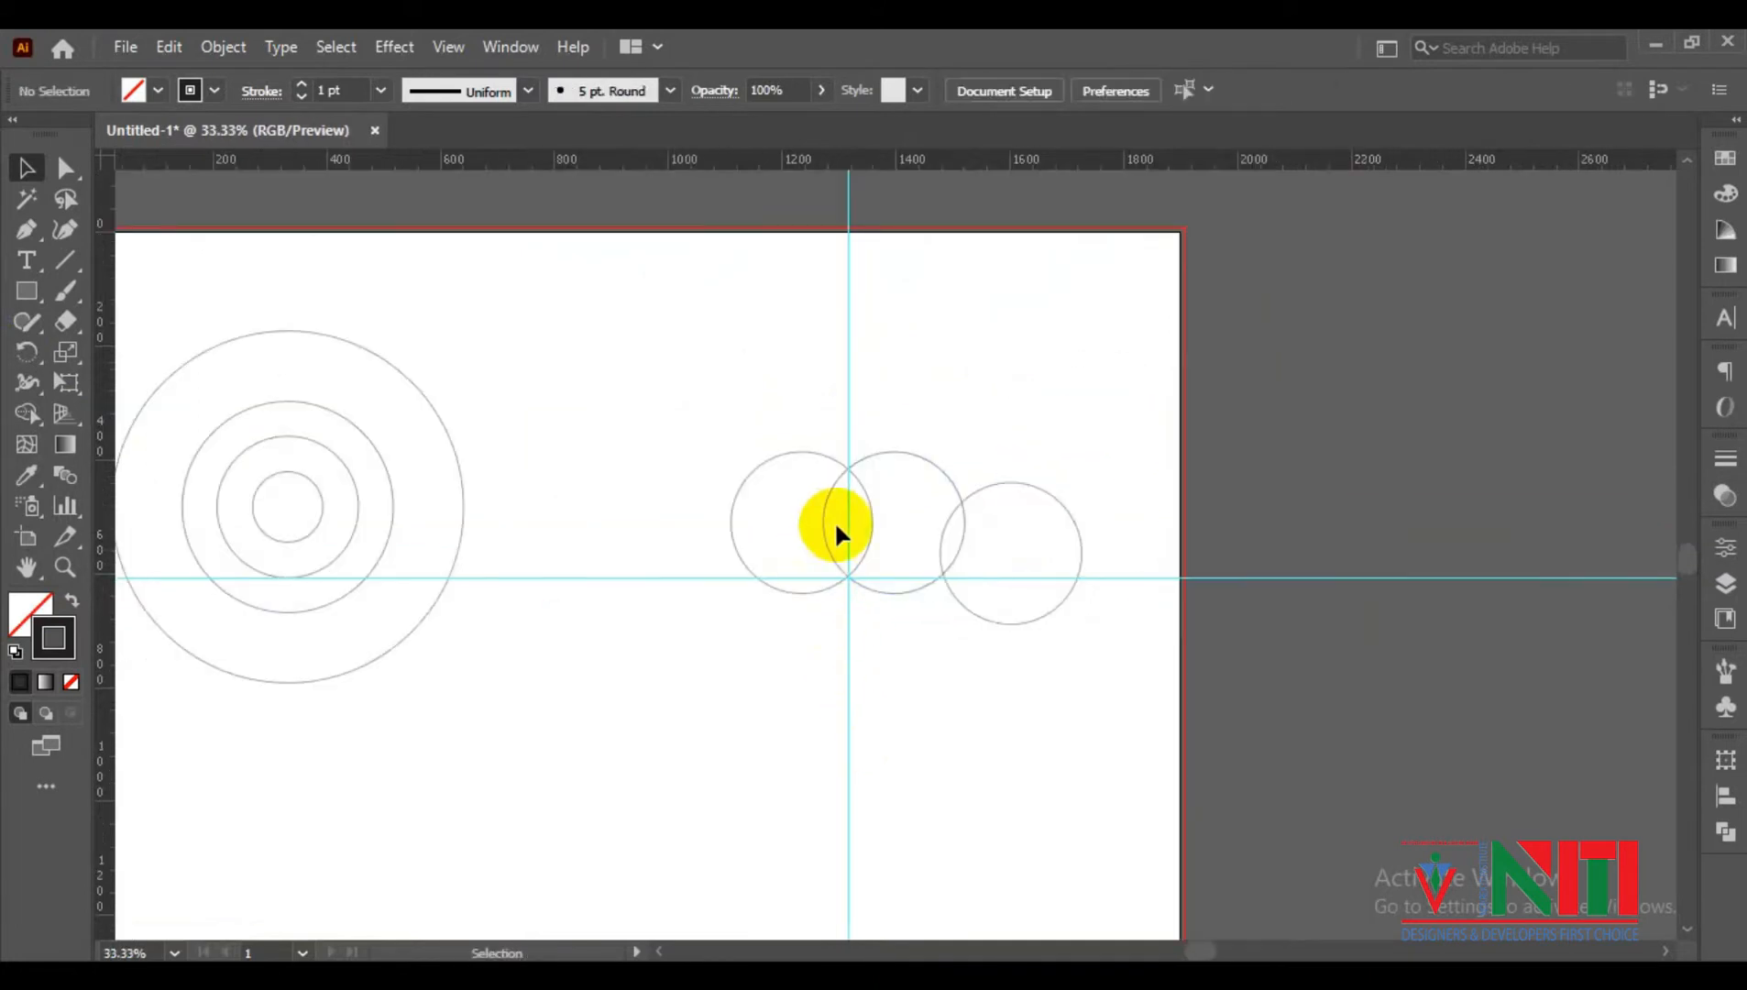
pyautogui.click(734, 523)
pyautogui.click(614, 525)
pyautogui.click(731, 529)
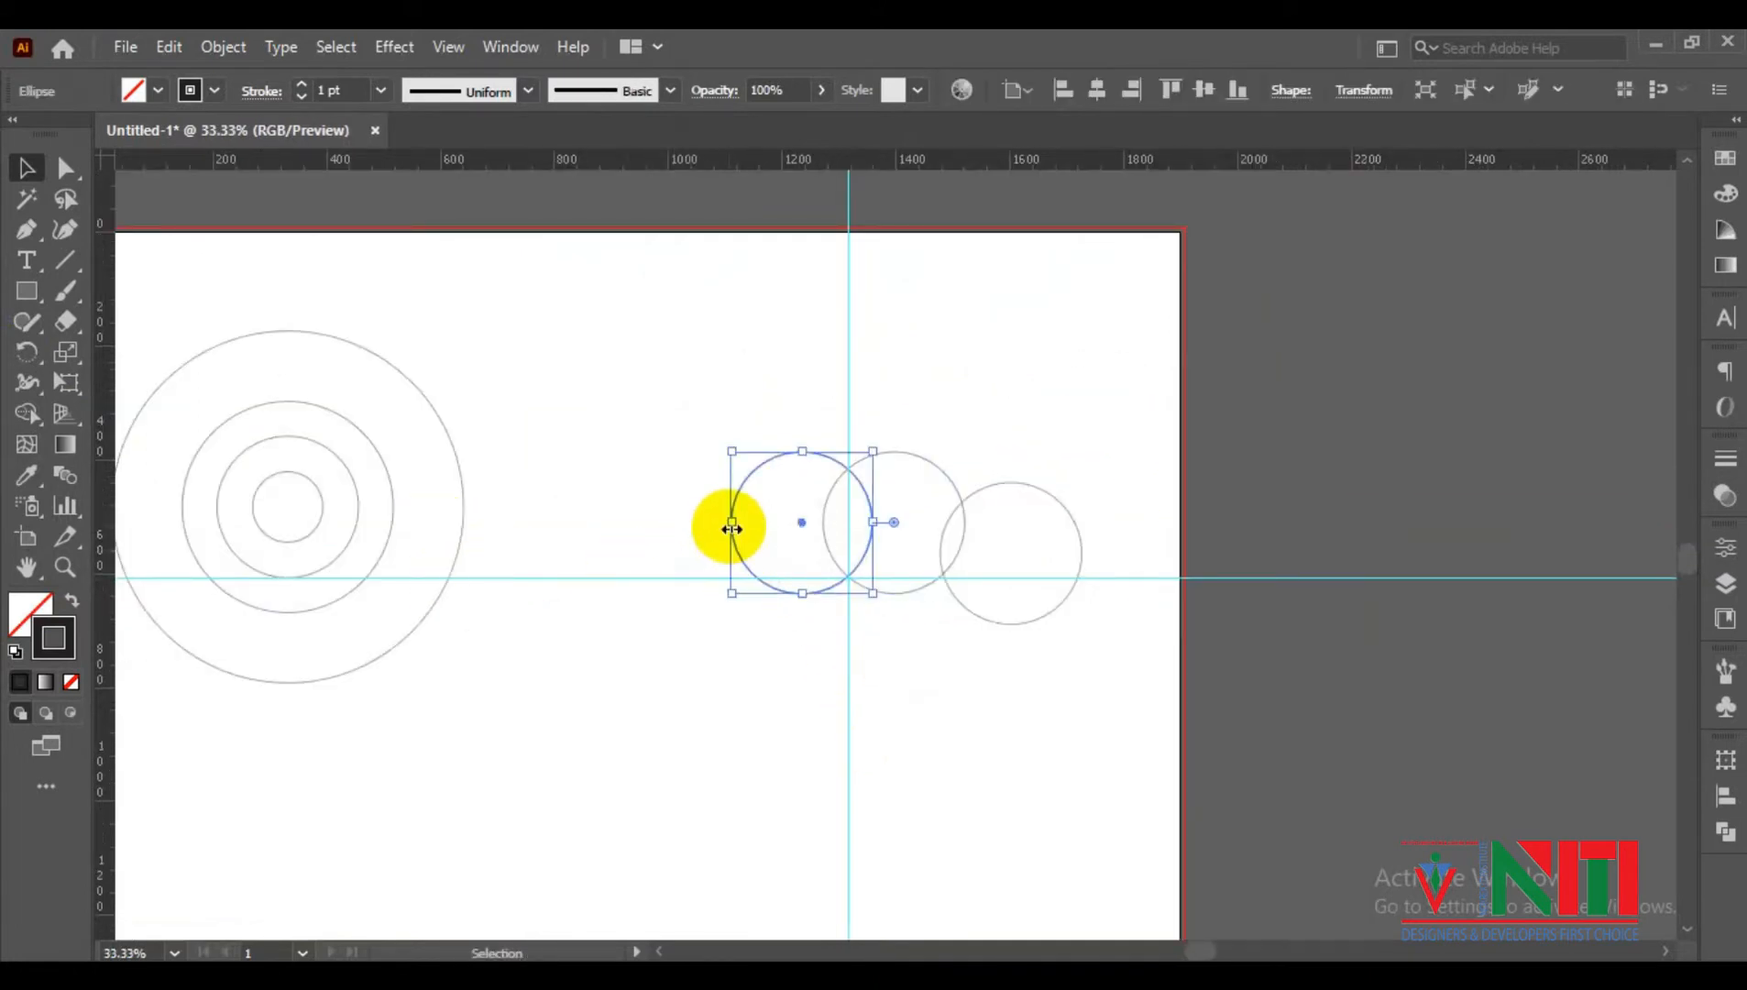
pyautogui.click(958, 708)
pyautogui.scroll(-1, 810, 648)
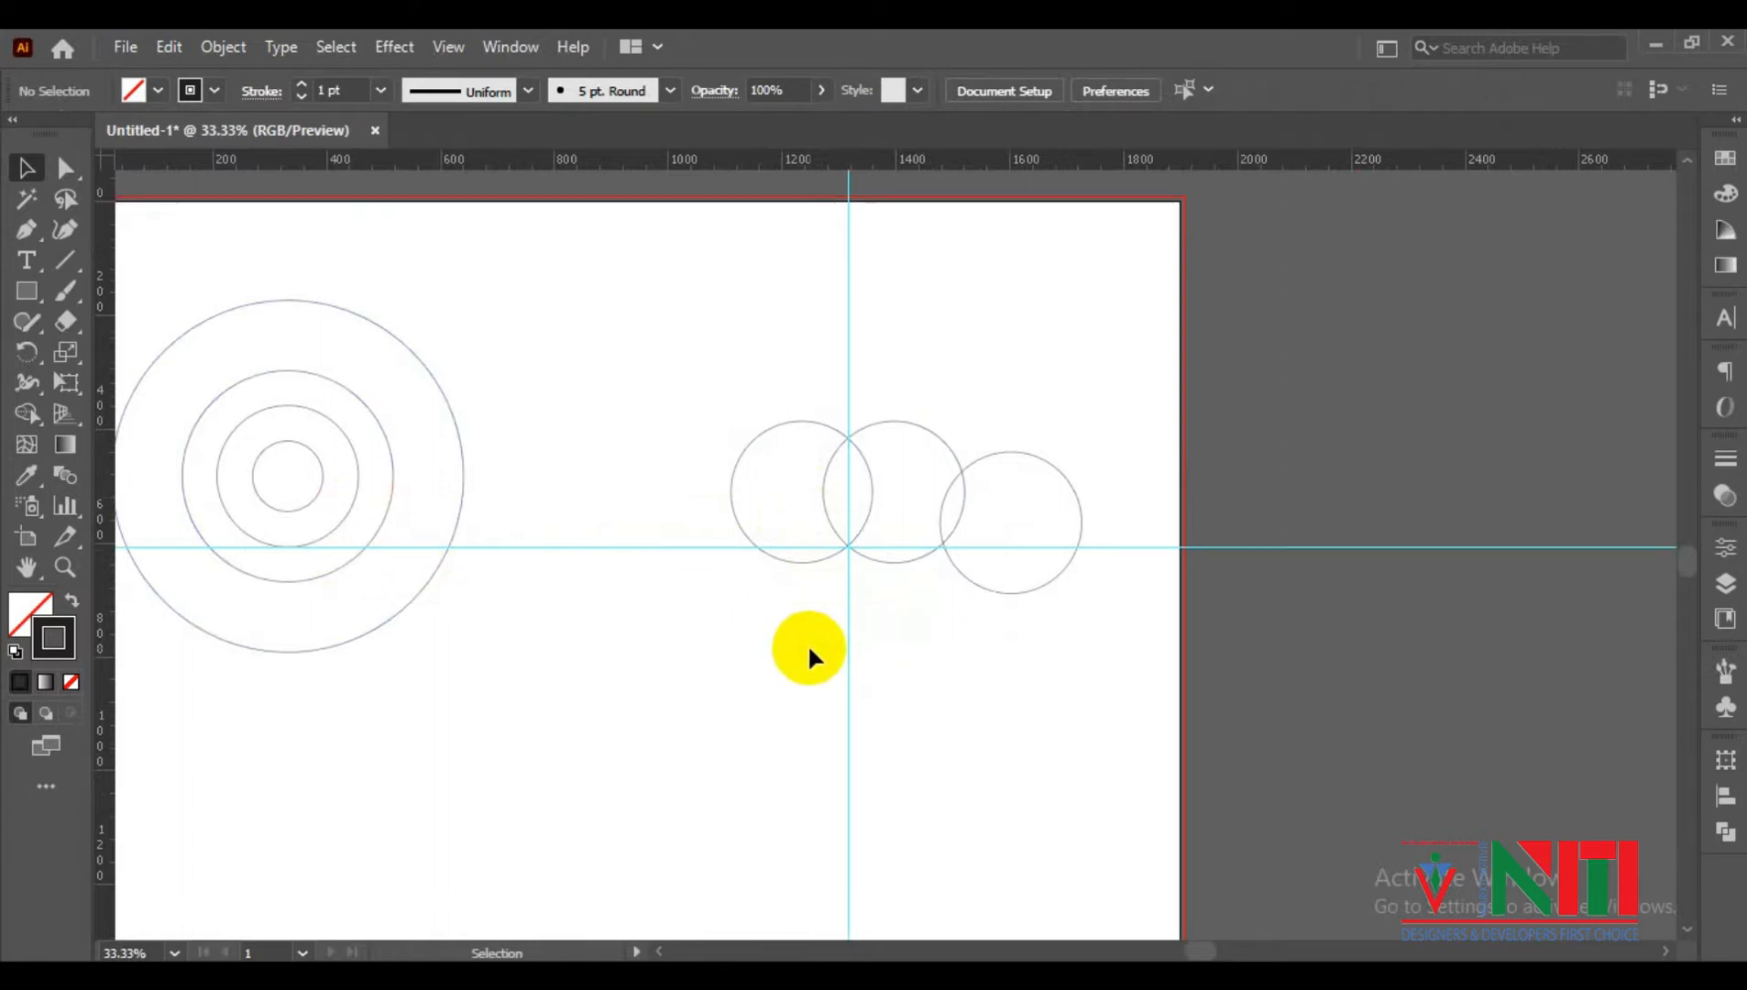
# Copy the second-smallest concentric circle twice, centering one copy below and one above the overlapping pair on the vertical guide
pyautogui.keyDown('alt'); pyautogui.moveTo(335, 526); pyautogui.dragTo(901, 807); pyautogui.keyUp('alt')
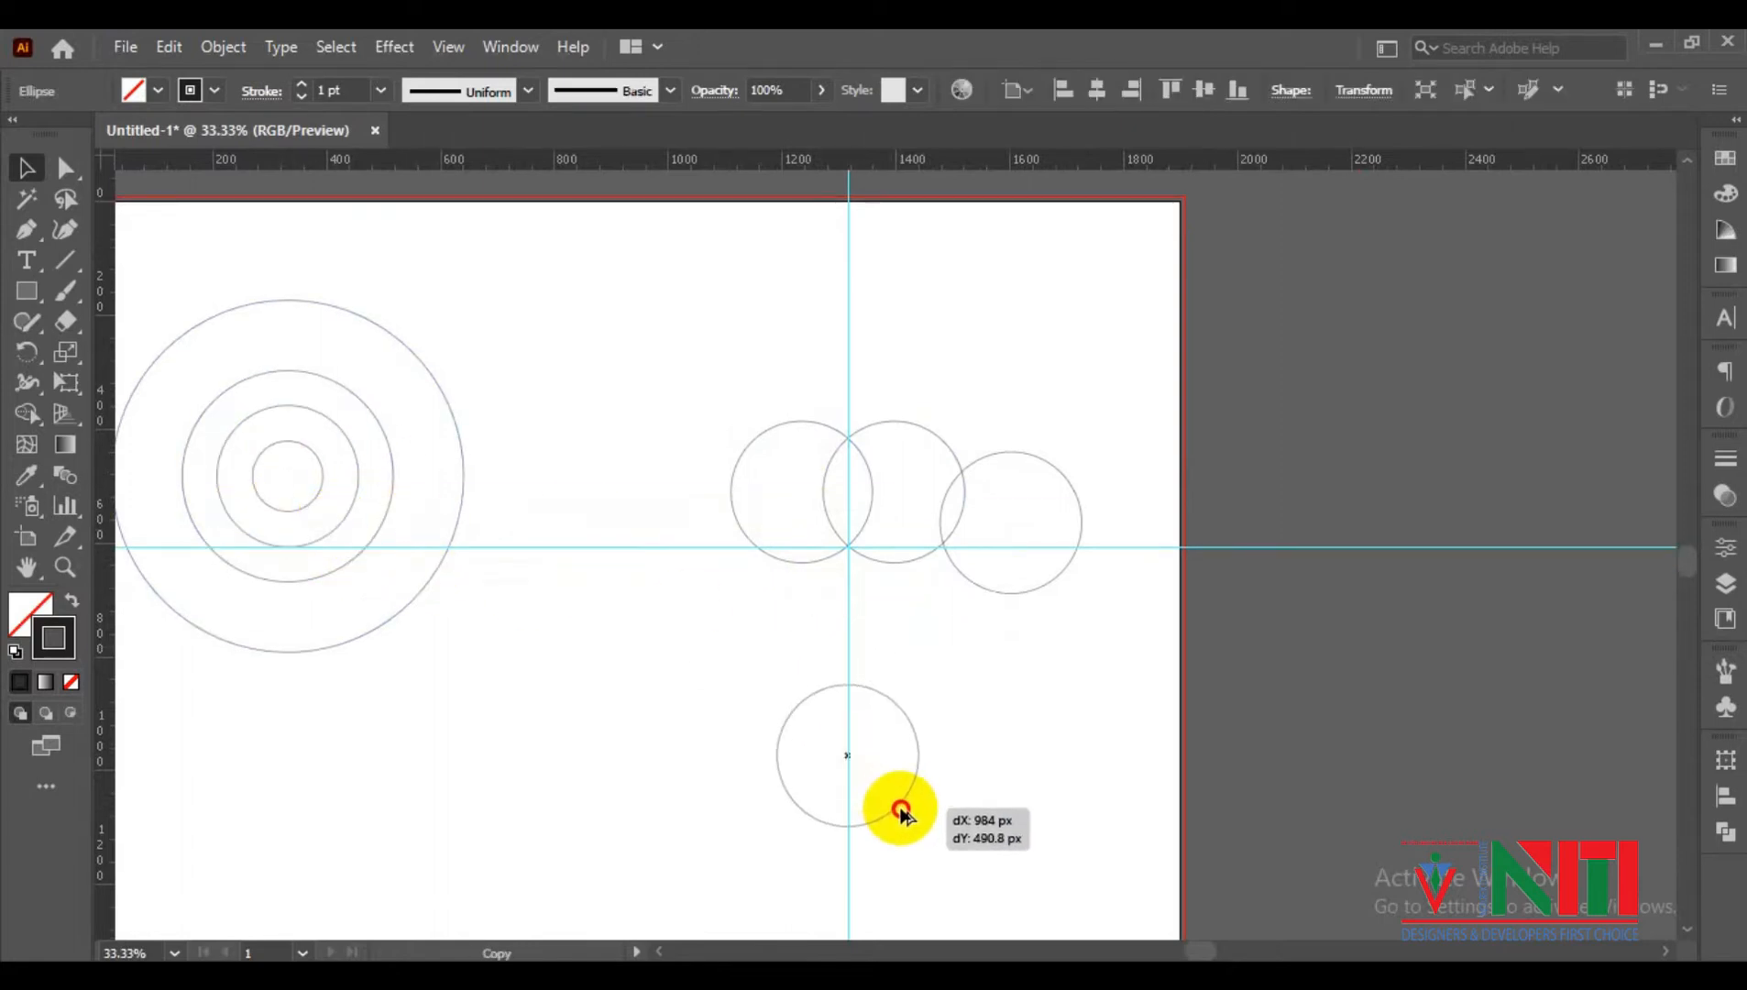
pyautogui.hotkey('ctrl', 'shift', 'a')
pyautogui.keyDown('alt'); pyautogui.moveTo(350, 518); pyautogui.dragTo(907, 400); pyautogui.keyUp('alt')
pyautogui.keyDown('alt'); pyautogui.scroll(5, 854, 437); pyautogui.keyUp('alt')
# In outline view, nudge the upper circle down about 0.9 px along the vertical guide against the overlapping pair
pyautogui.click(724, 328)
pyautogui.hotkey('ctrl', 'y')
pyautogui.keyDown('alt'); pyautogui.scroll(3, 733, 330); pyautogui.keyUp('alt')
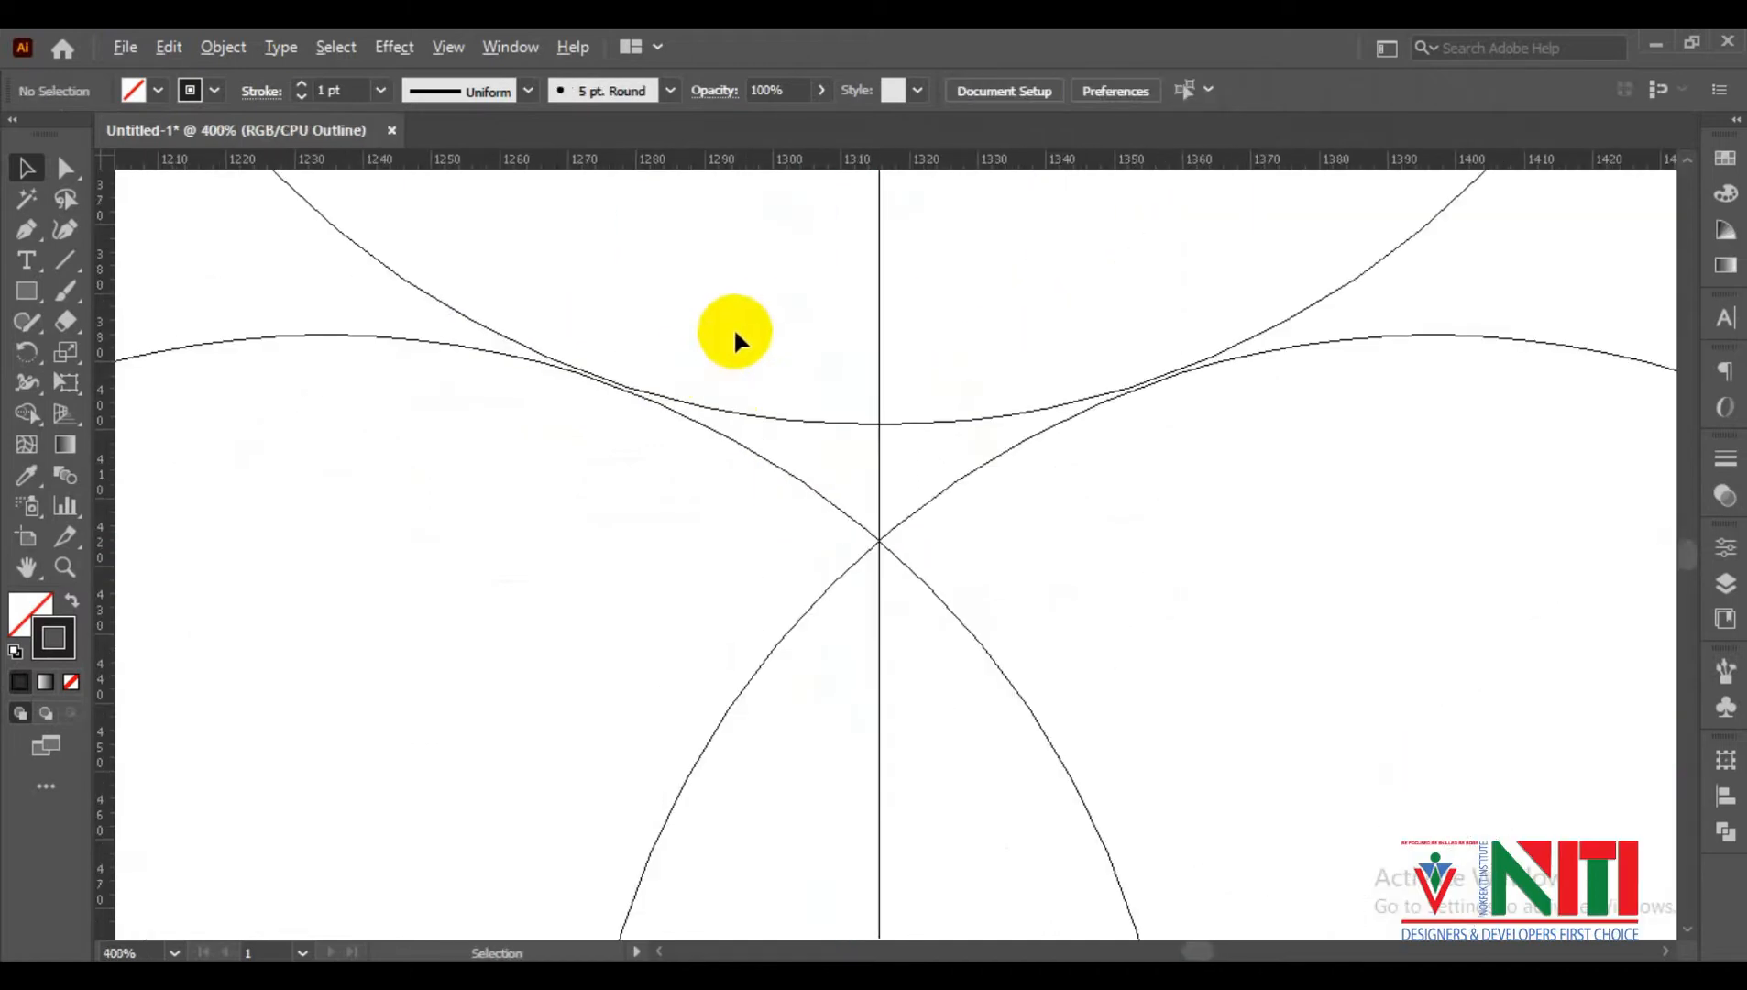
pyautogui.click(933, 435)
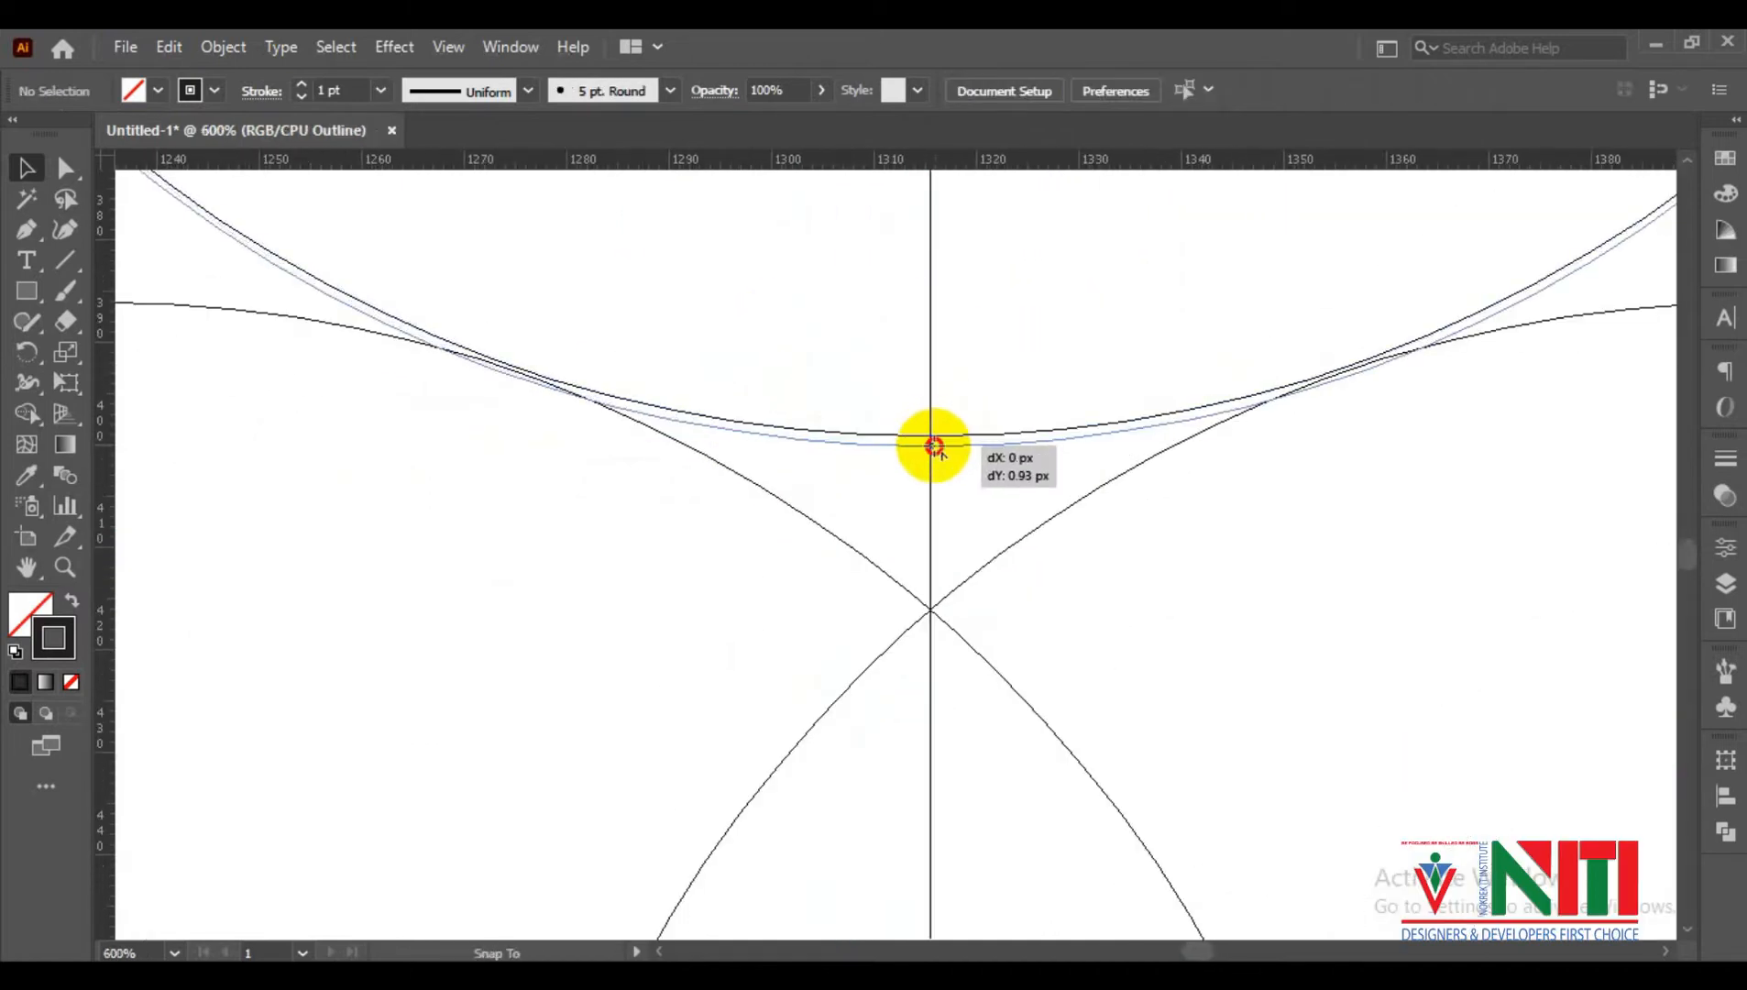
pyautogui.click(938, 387)
pyautogui.moveTo(931, 435); pyautogui.dragTo(931, 443)
pyautogui.keyDown('alt'); pyautogui.scroll(-8, 945, 468); pyautogui.keyUp('alt')
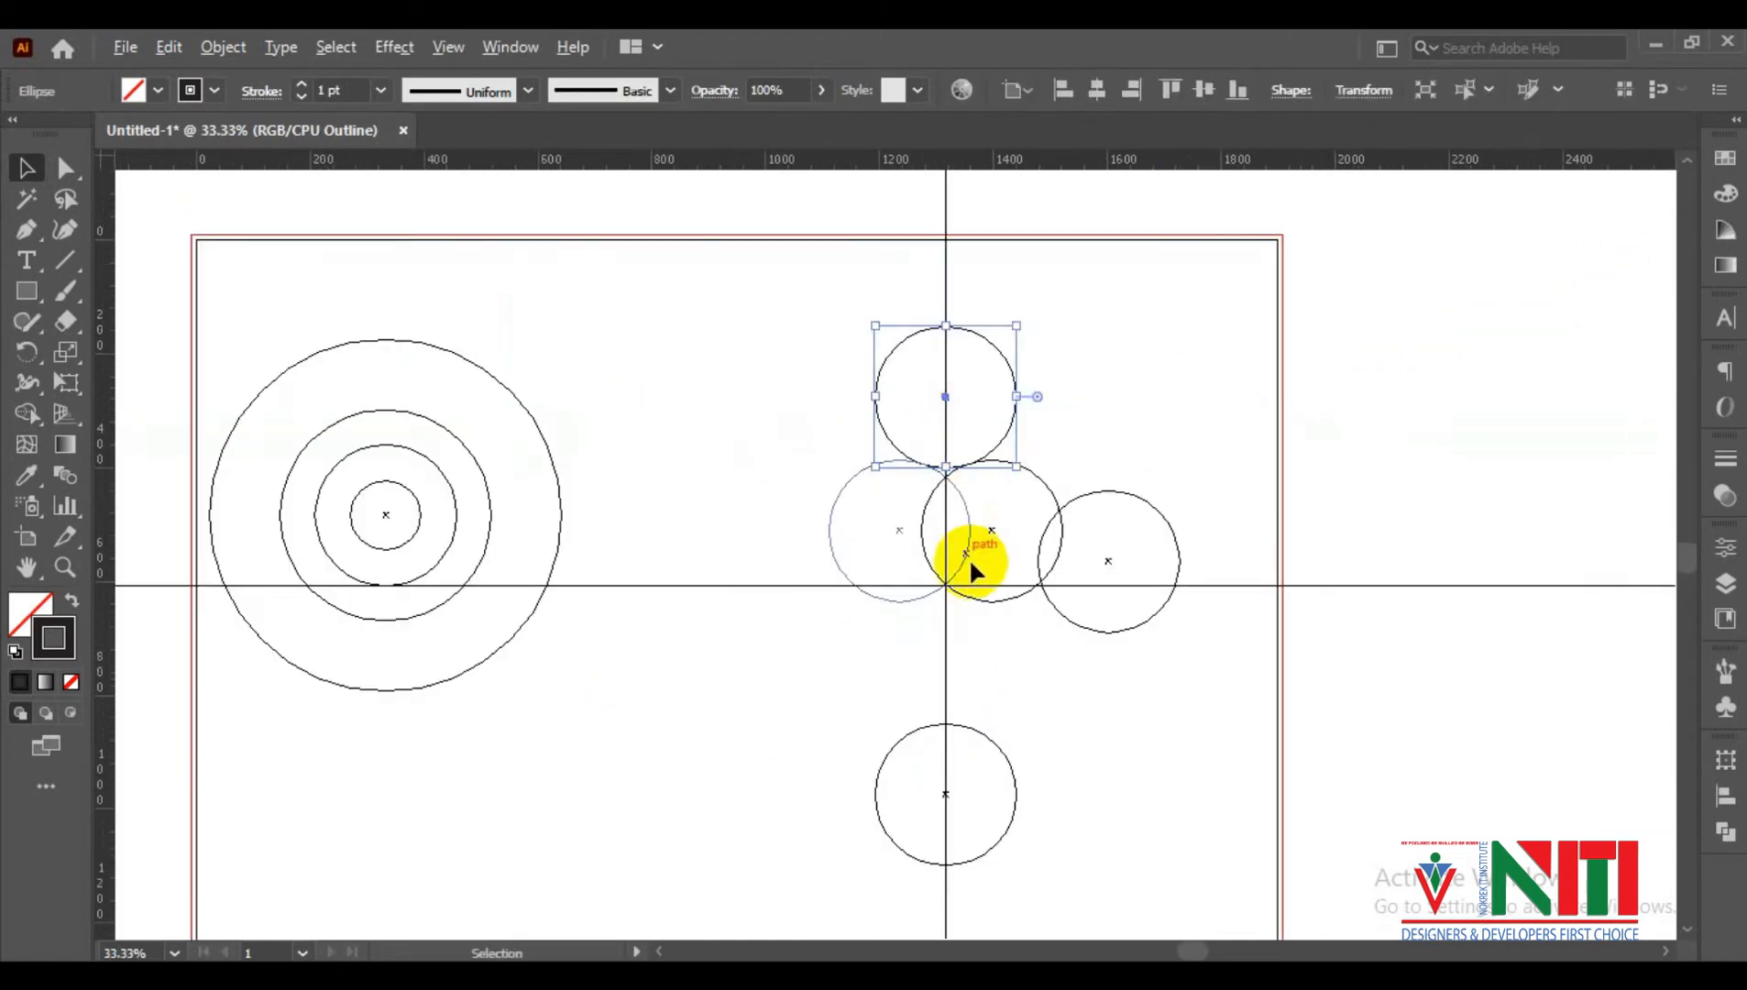
# Copy the smallest circle to the pair's lower left, and place two aligned, overlapping copies of the largest circle around the pair
pyautogui.click(808, 717)
pyautogui.moveTo(412, 530); pyautogui.dragTo(937, 694)
pyautogui.moveTo(519, 616); pyautogui.dragTo(973, 678)
pyautogui.click(1142, 776)
pyautogui.scroll(1, 1044, 712)
pyautogui.click(1009, 90)
pyautogui.click(956, 179)
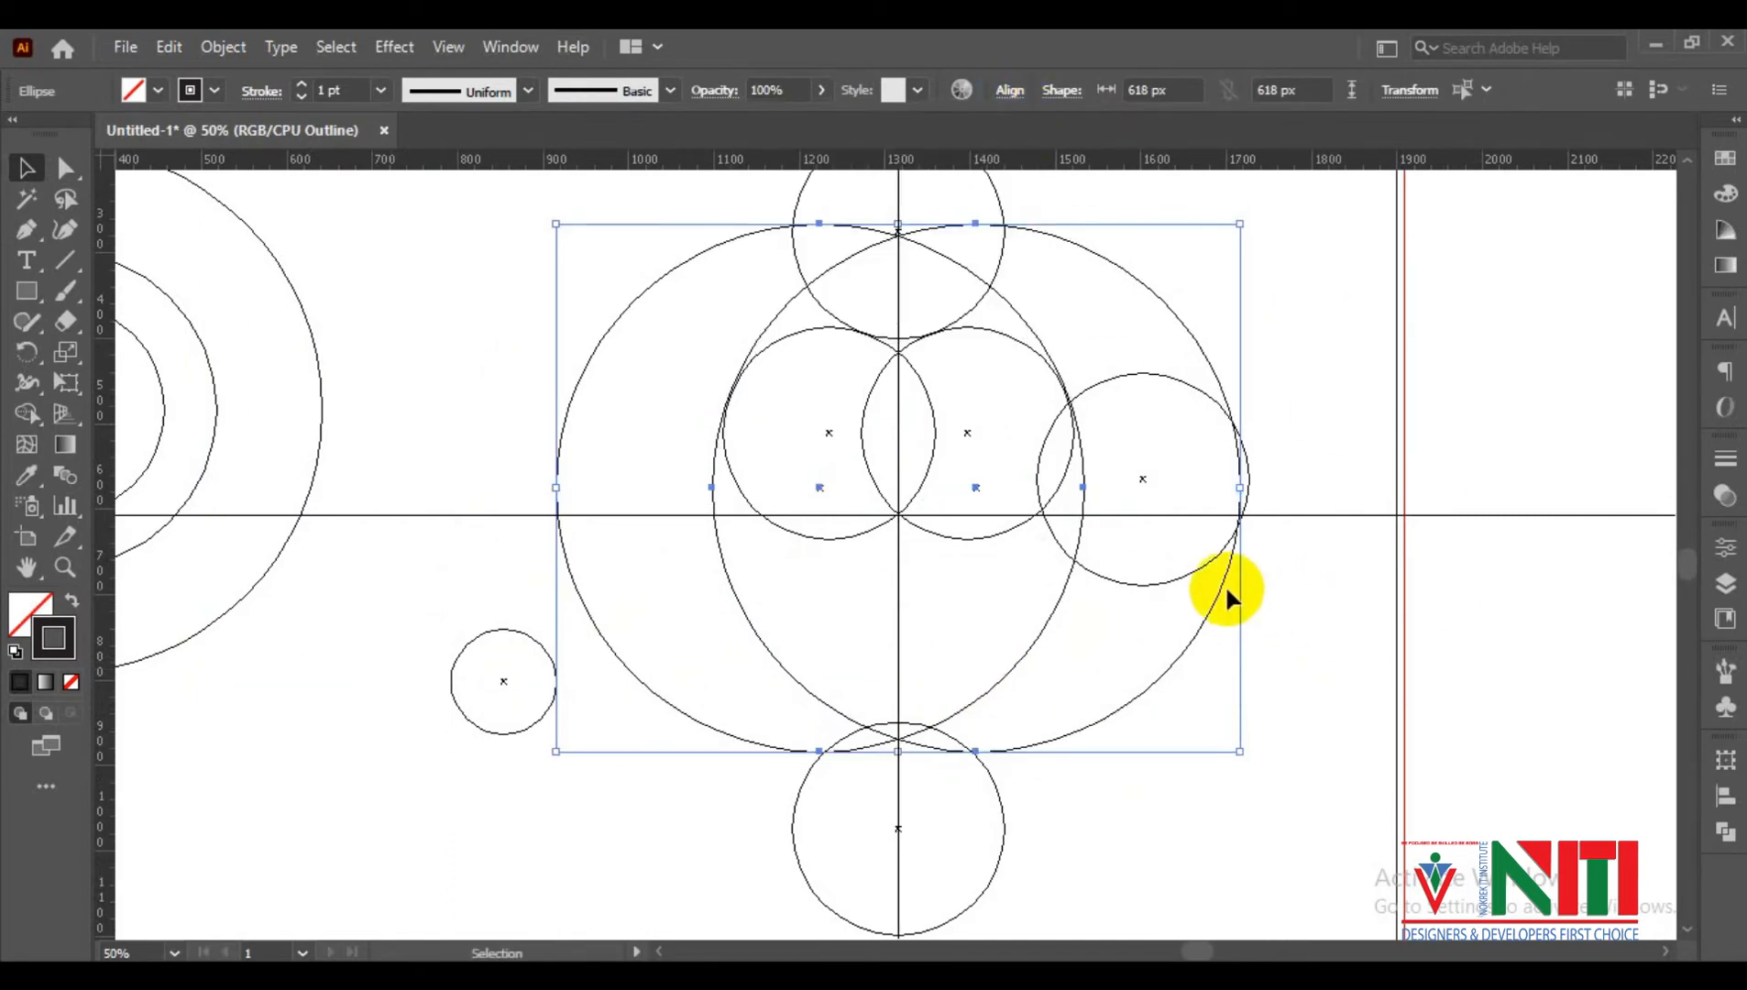
# Fine-tune the two largest circles so their edges touch the overlapping pair, and align the two with each other
pyautogui.hotkey('alt', 'space')
pyautogui.scroll(9, 1085, 413)
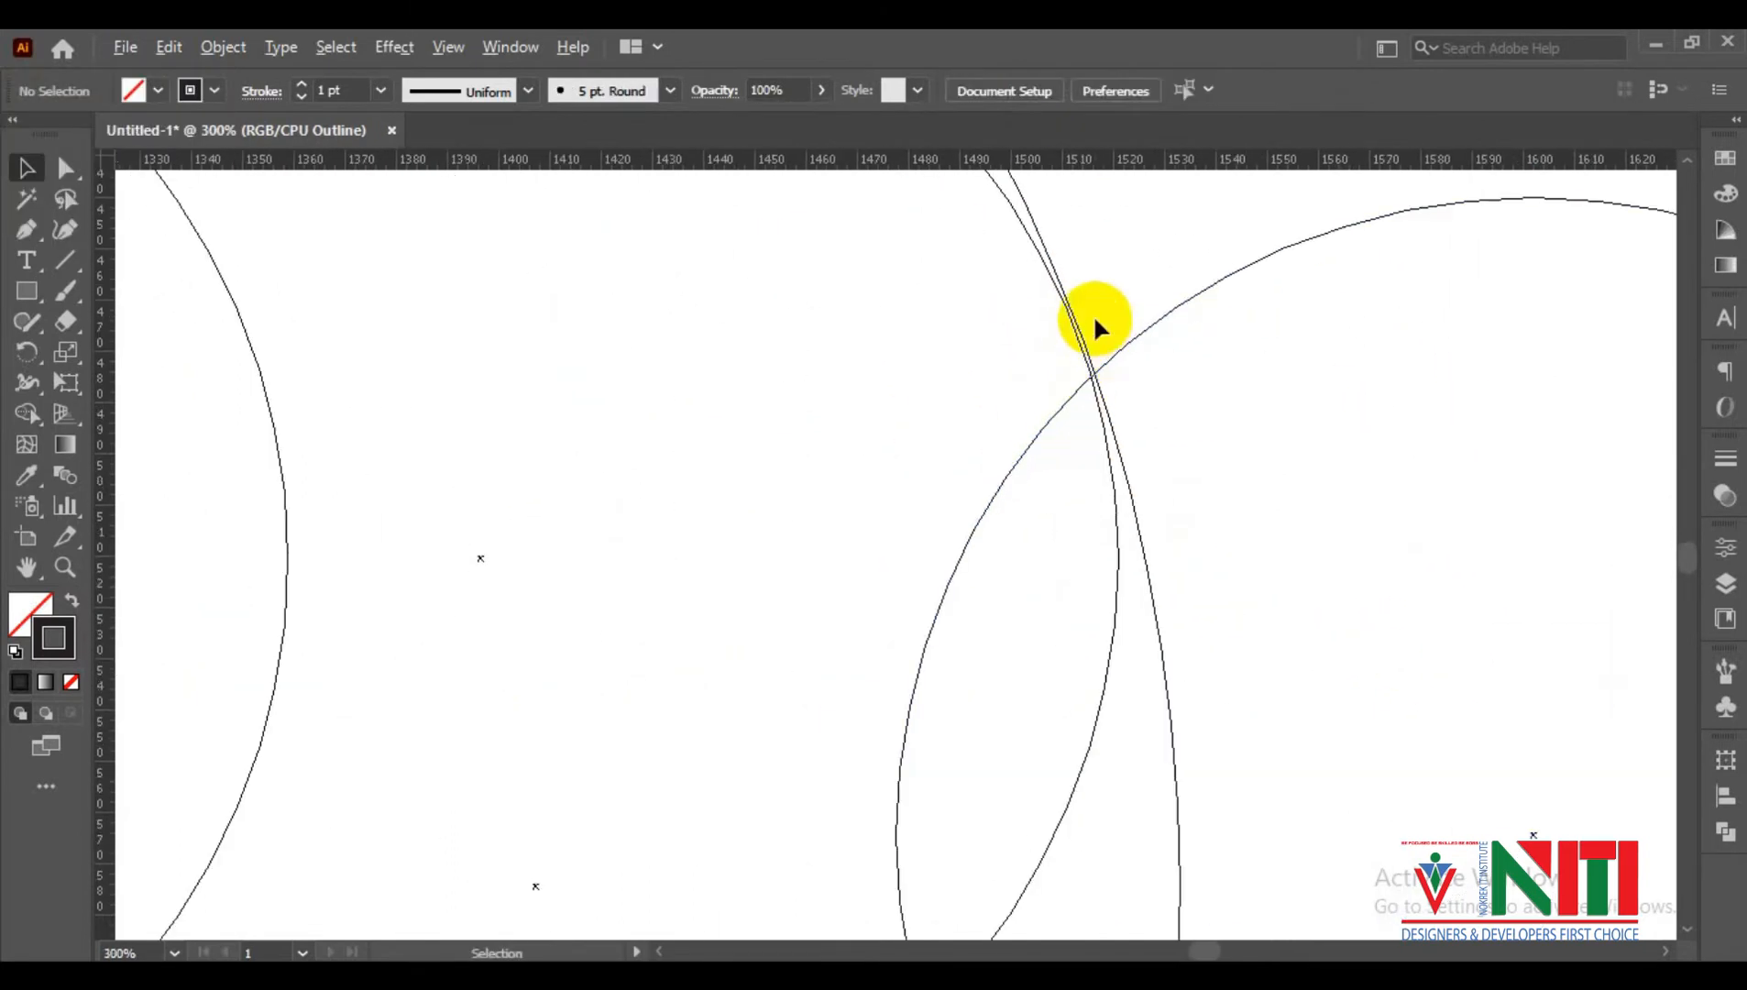
pyautogui.moveTo(1033, 365); pyautogui.dragTo(1022, 390)
pyautogui.scroll(-6, 1022, 389)
pyautogui.scroll(5, 567, 390)
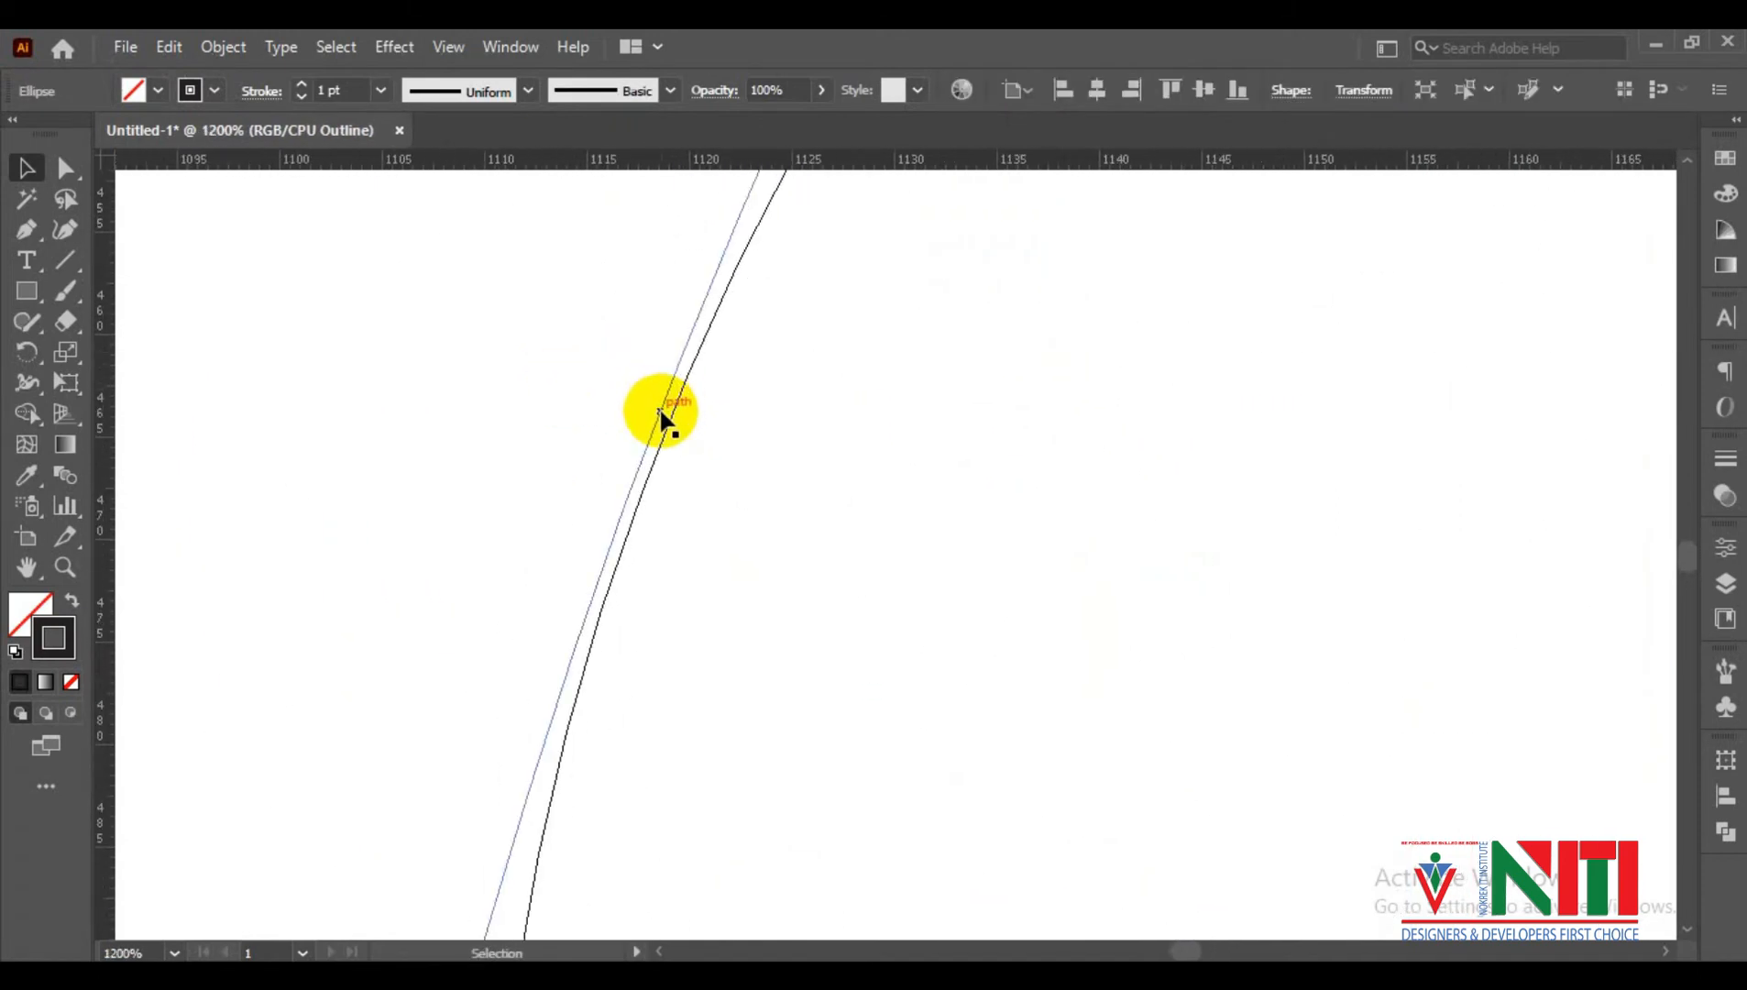
pyautogui.scroll(-6, 669, 410)
pyautogui.scroll(8, 1189, 430)
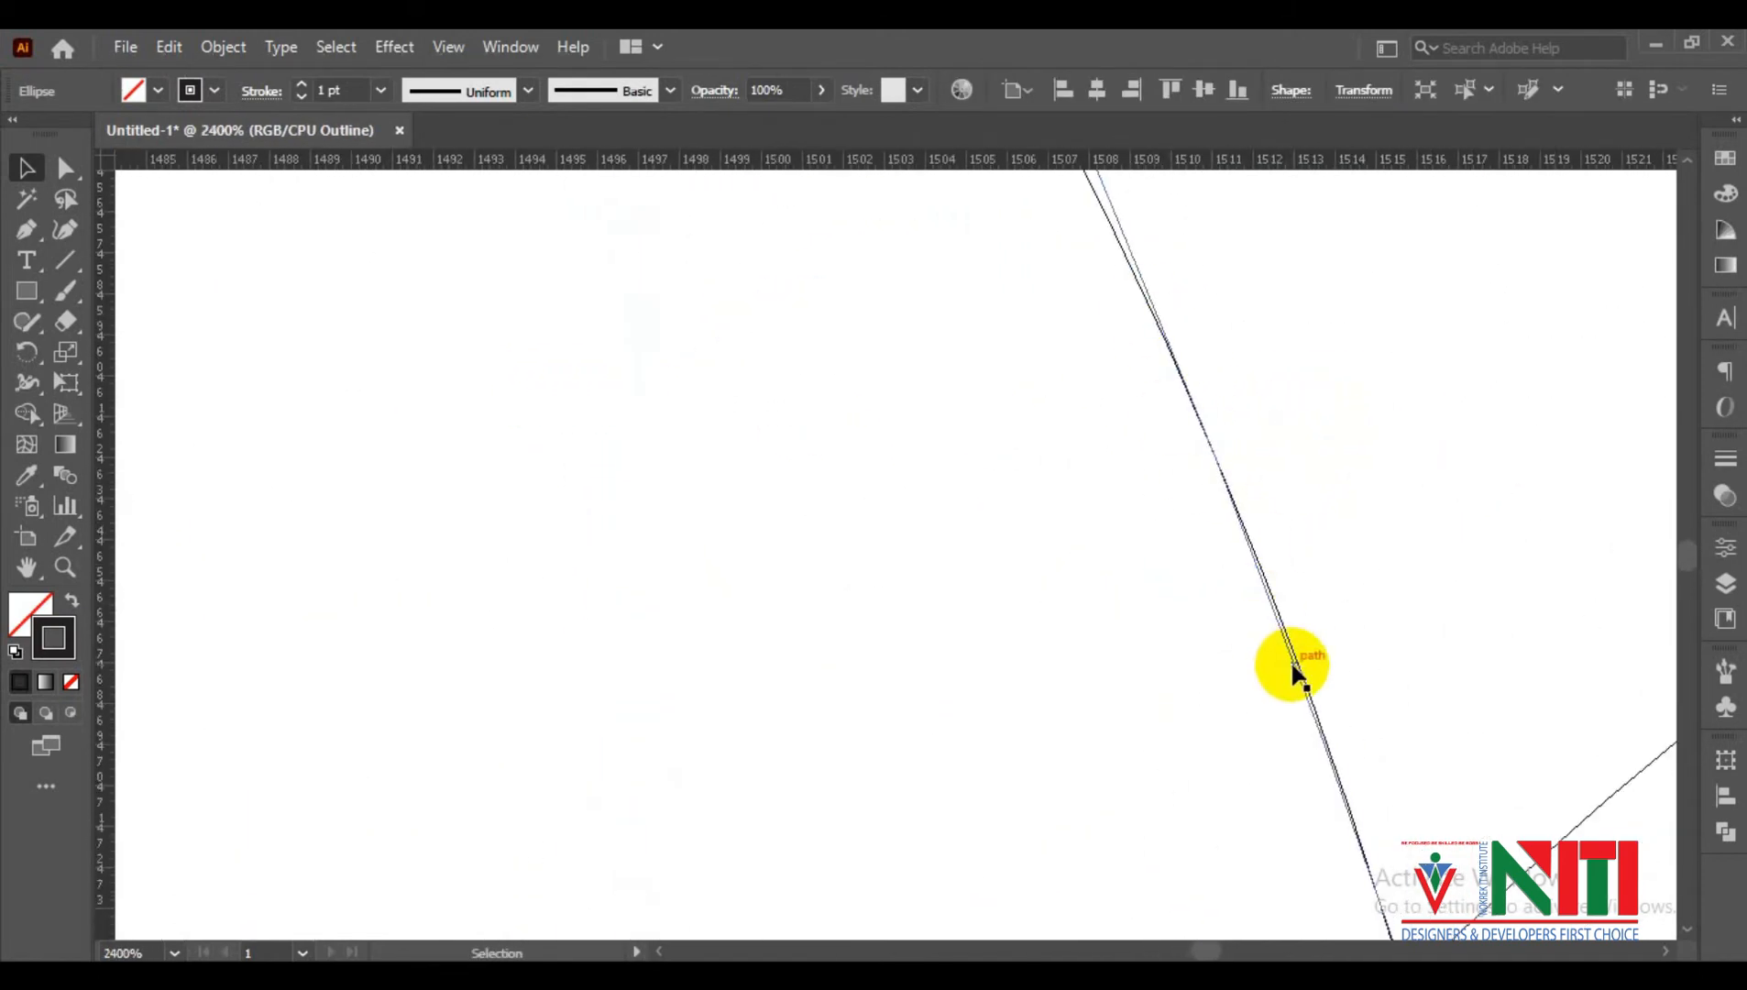
pyautogui.scroll(-12, 1295, 659)
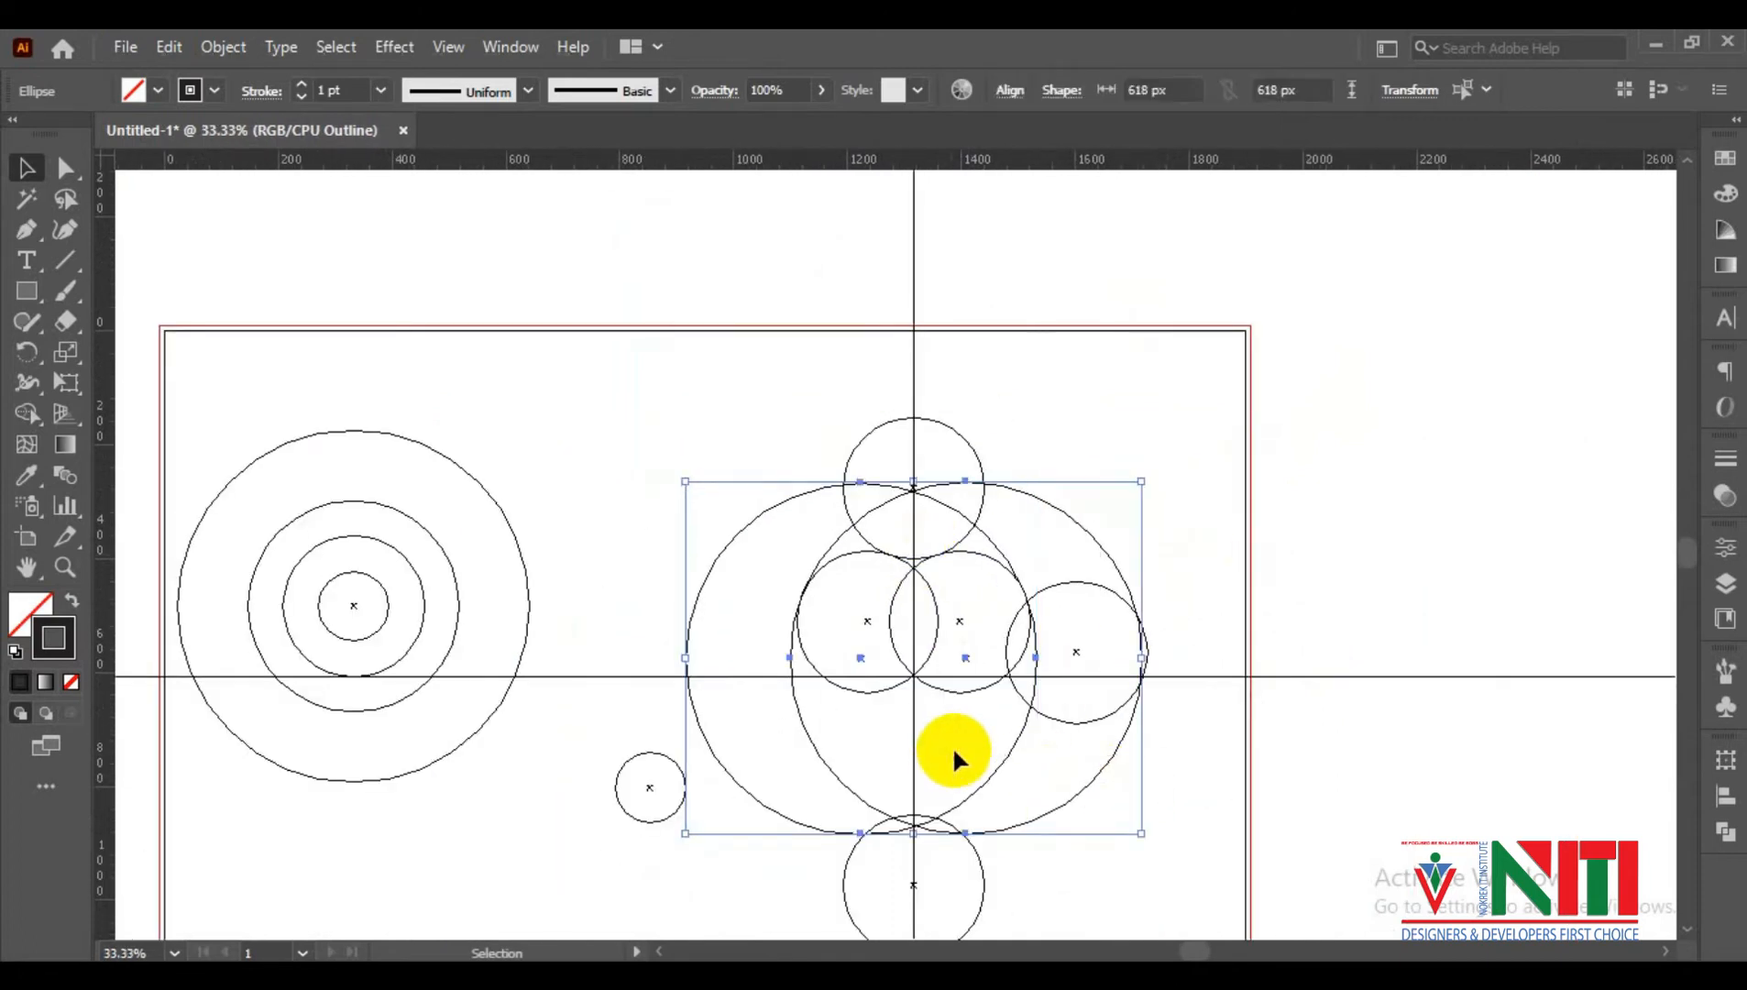
pyautogui.click(1011, 90)
pyautogui.click(955, 161)
pyautogui.click(1076, 619)
pyautogui.click(1073, 840)
# Move the bottom circle up along the vertical guide, further into the overlap of the two largest circles
pyautogui.scroll(1, 960, 831)
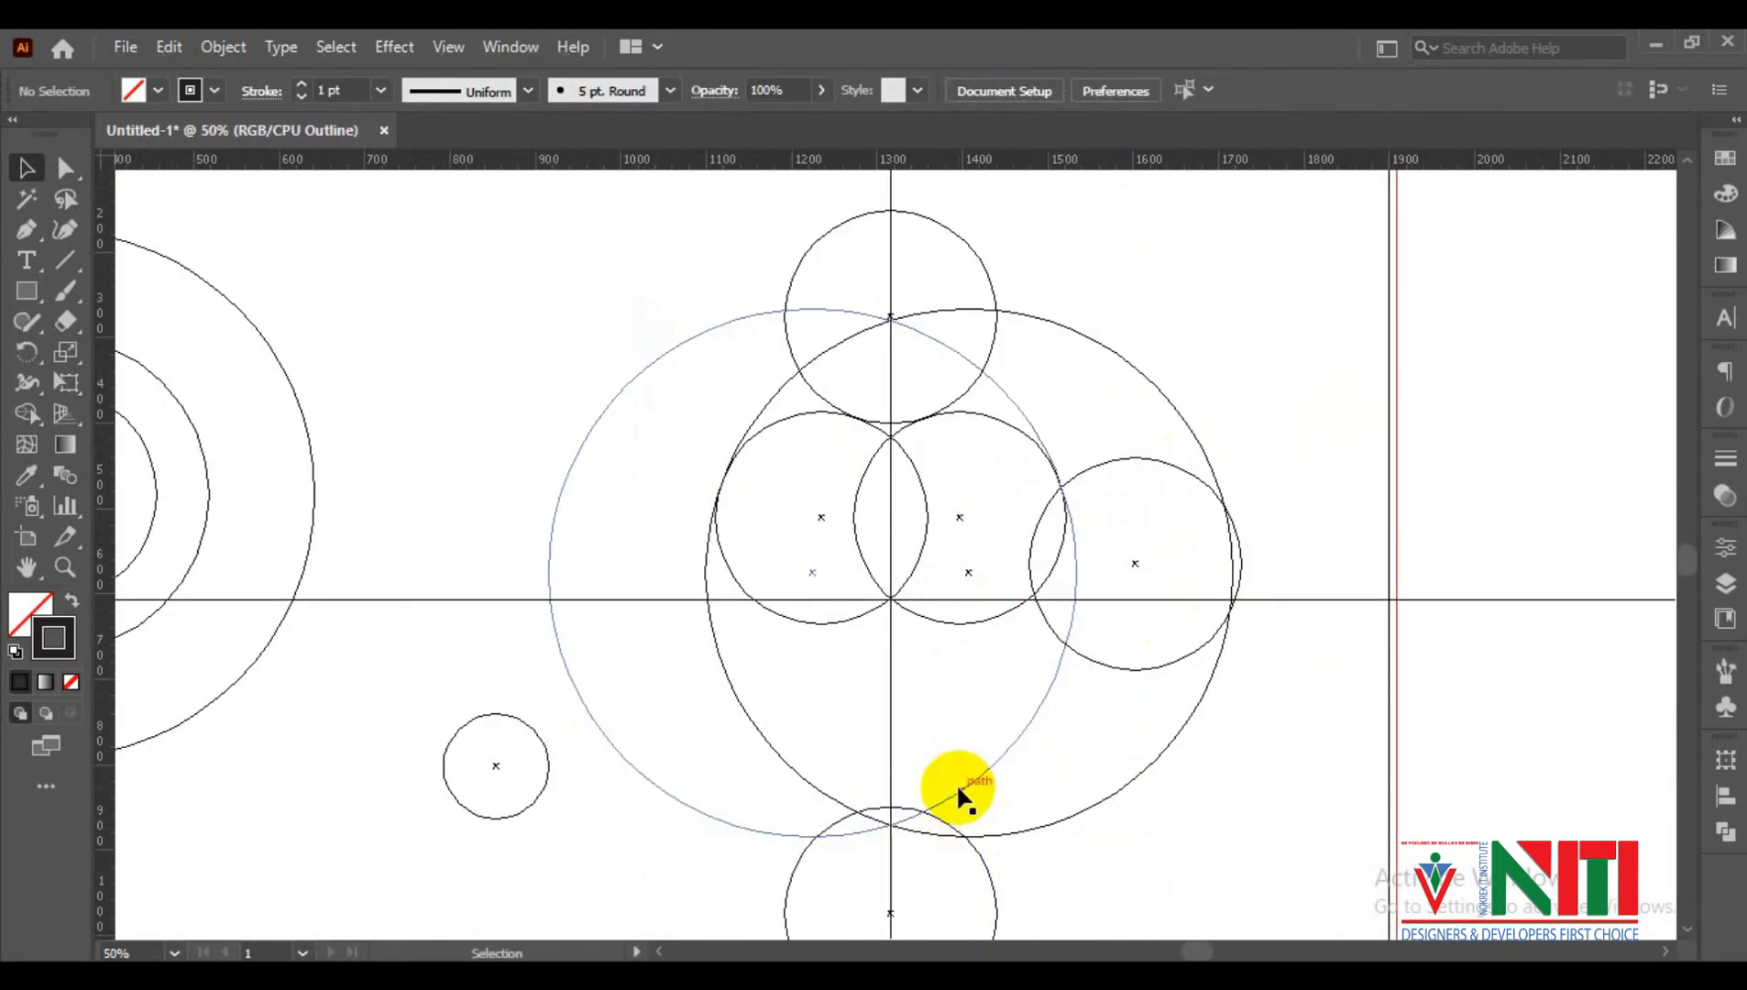
pyautogui.click(890, 808)
pyautogui.click(1135, 857)
pyautogui.moveTo(890, 808); pyautogui.dragTo(889, 781)
pyautogui.scroll(-1, 355, 499)
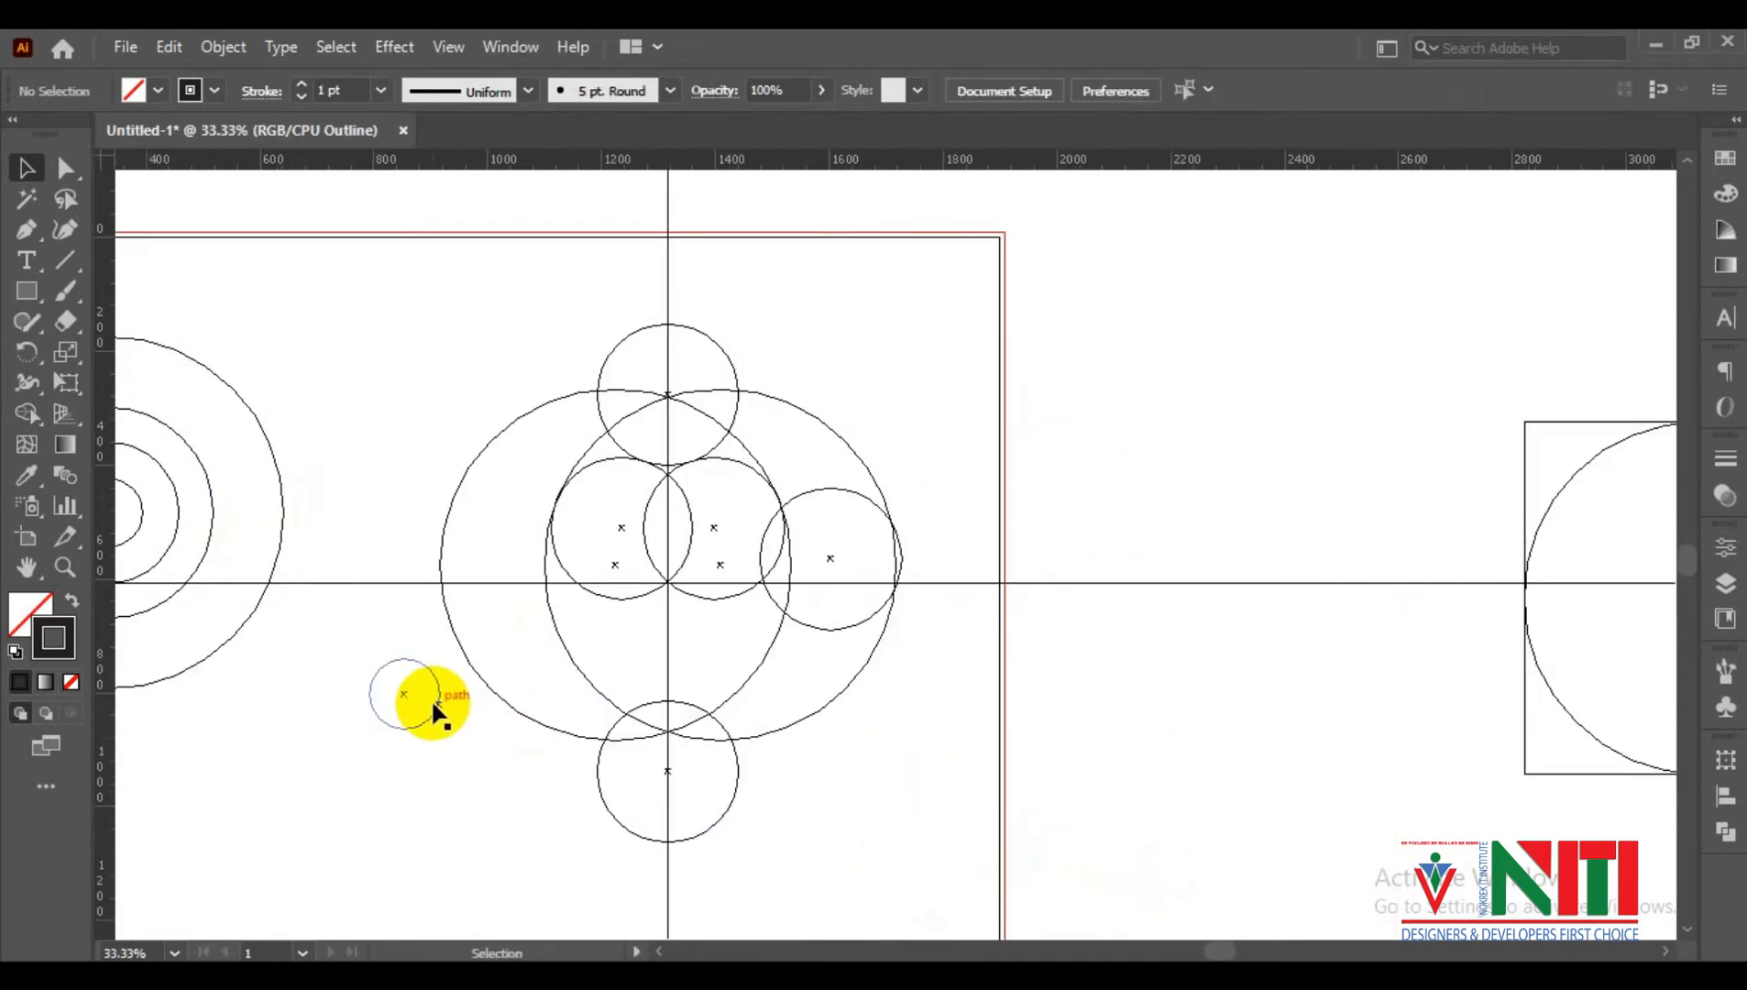
# Place a copy of the small lower-left circle inside the large overlap, just left of the vertical guide above the bottom circle
pyautogui.moveTo(436, 708); pyautogui.dragTo(664, 691)
pyautogui.scroll(6, 552, 658)
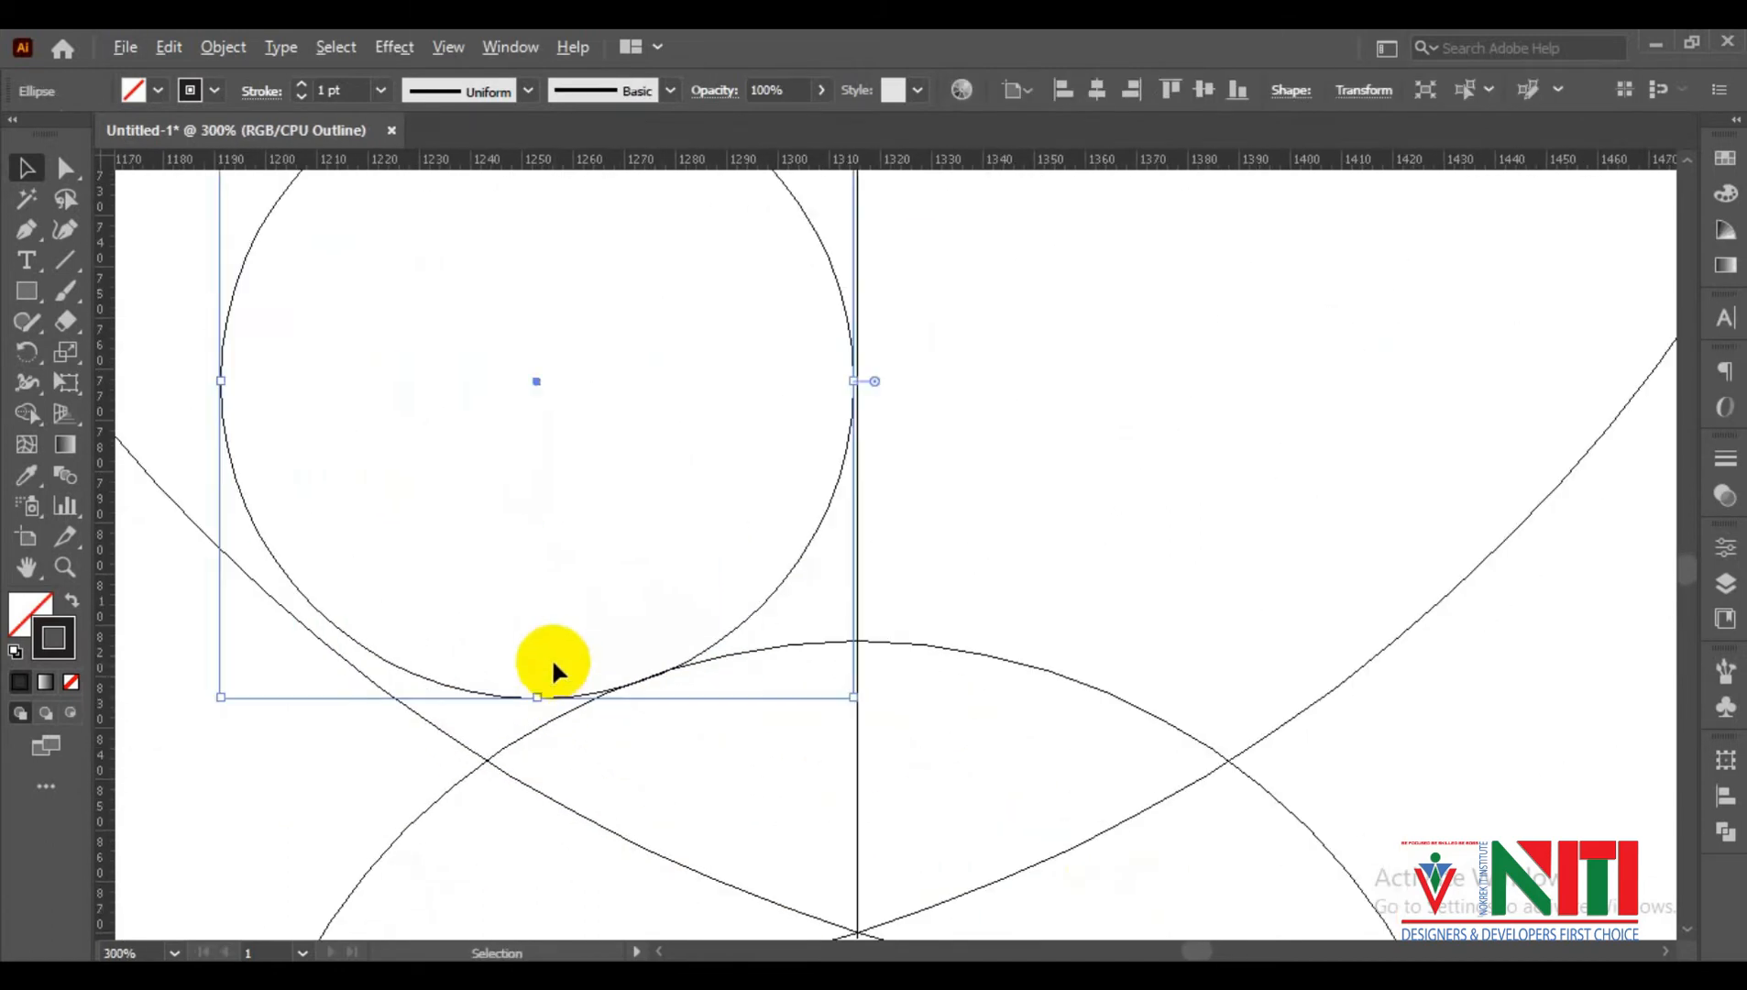
pyautogui.moveTo(428, 676); pyautogui.dragTo(405, 686)
pyautogui.click(469, 693)
# Fine-tune the small copy's position so it just touches the large circle's arc and the bottom circle
pyautogui.scroll(2, 469, 692)
pyautogui.moveTo(426, 606); pyautogui.dragTo(591, 606)
pyautogui.moveTo(659, 720); pyautogui.dragTo(652, 714)
pyautogui.click(796, 802)
pyautogui.scroll(1, 308, 566)
pyautogui.moveTo(362, 584); pyautogui.dragTo(523, 664)
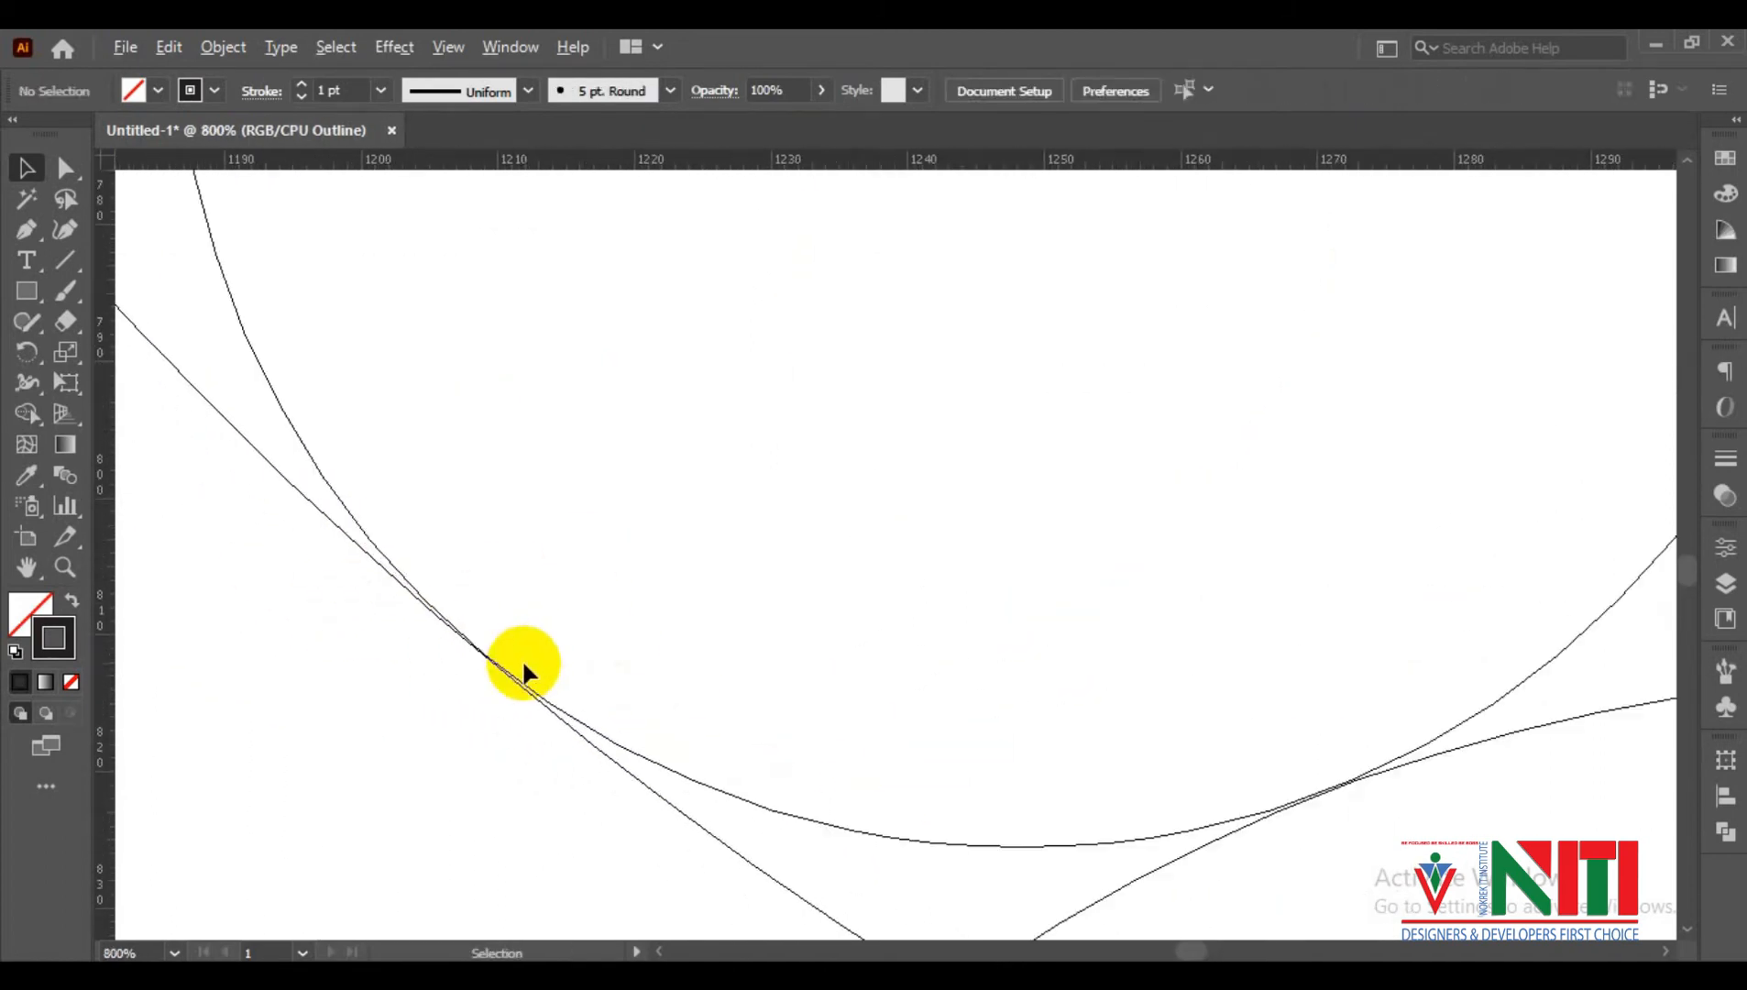
pyautogui.scroll(-1, 524, 672)
pyautogui.moveTo(850, 800); pyautogui.dragTo(854, 810)
# Copy the small inner circle to the other side of the vertical guide and align both at the same height
pyautogui.scroll(-3, 675, 557)
pyautogui.moveTo(794, 608); pyautogui.dragTo(1266, 623)
pyautogui.moveTo(1401, 643); pyautogui.dragTo(694, 578)
pyautogui.moveTo(991, 483); pyautogui.dragTo(732, 508)
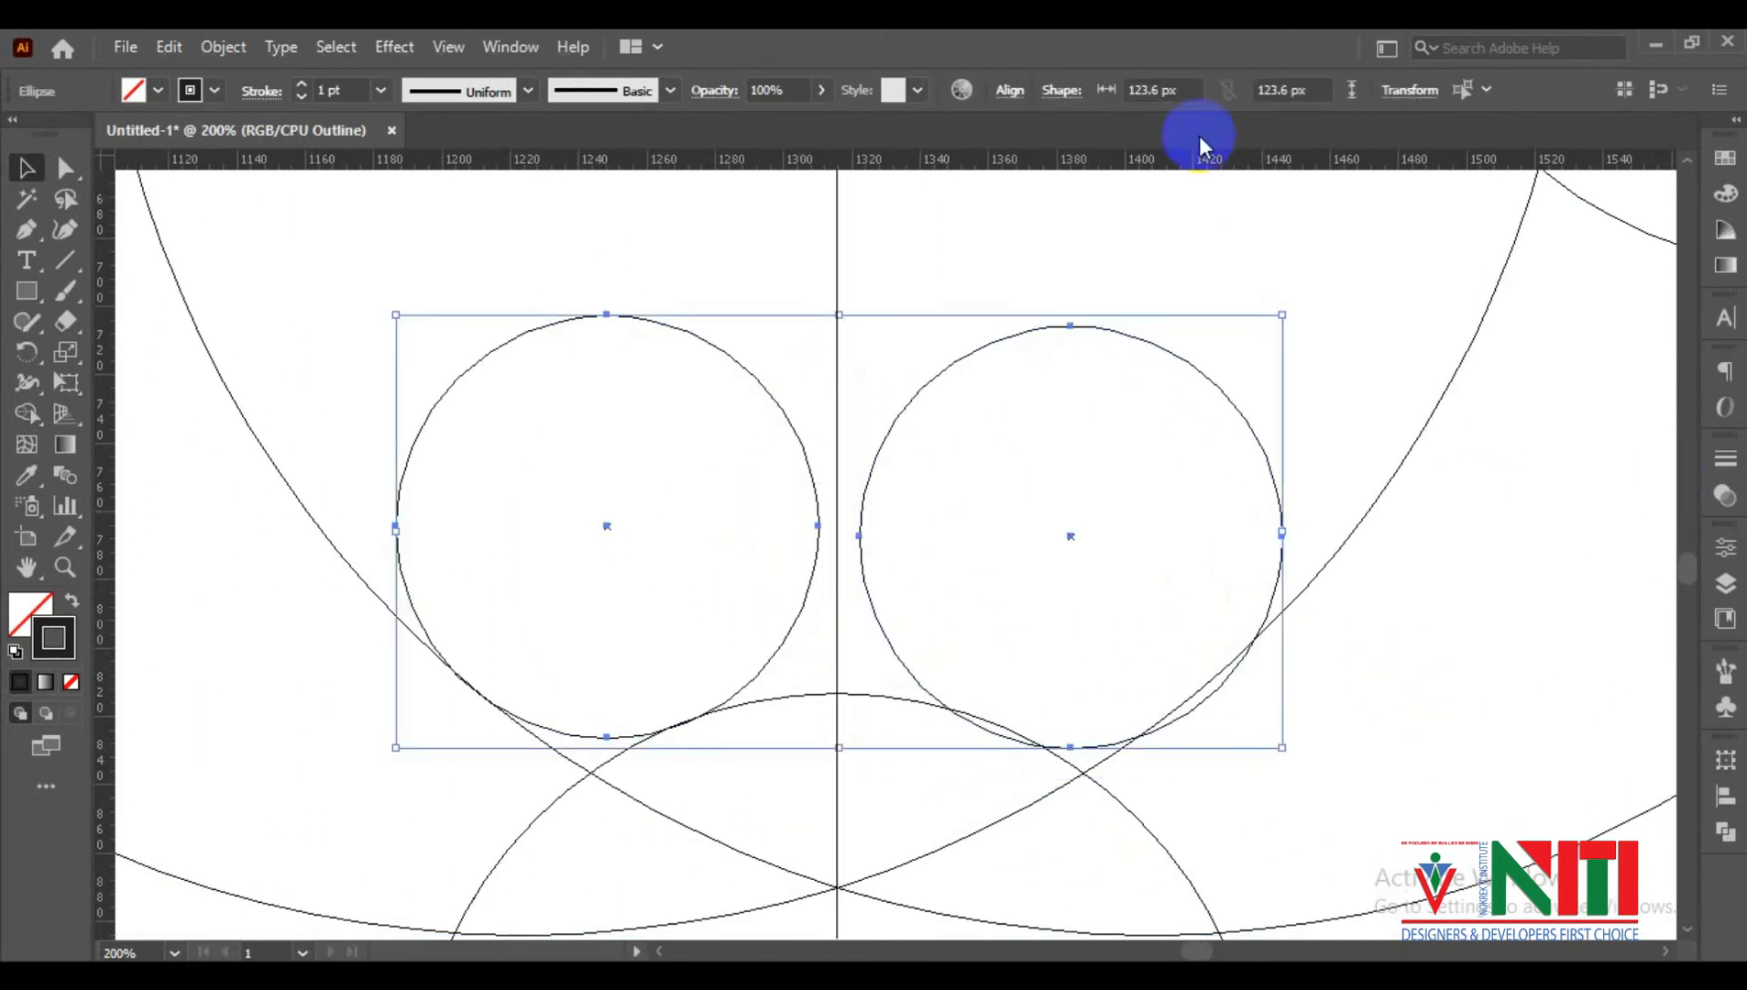
pyautogui.click(1010, 90)
pyautogui.click(926, 236)
pyautogui.scroll(1, 687, 730)
pyautogui.scroll(-2, 688, 731)
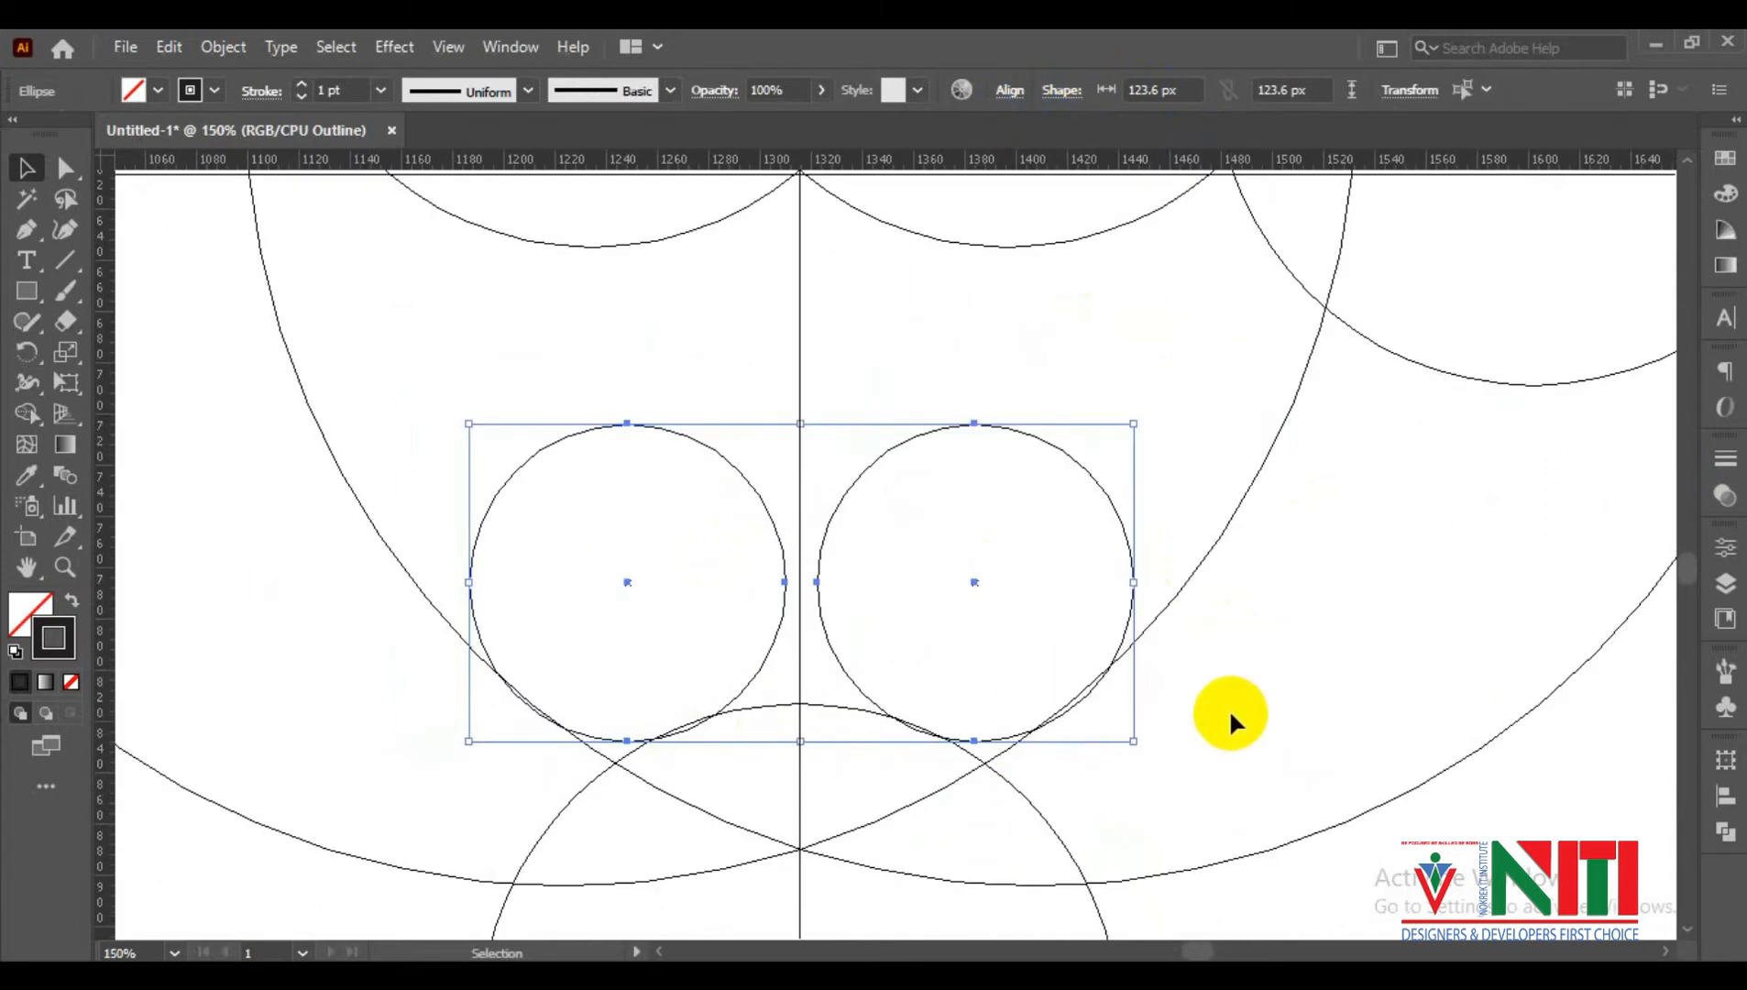
# Nudge the right small inner circle sideways until its gap to the vertical guide matches the left one
pyautogui.click(1254, 705)
pyautogui.click(817, 597)
pyautogui.press('Left')
pyautogui.press('Left')
pyautogui.press('Left')
pyautogui.click(1189, 680)
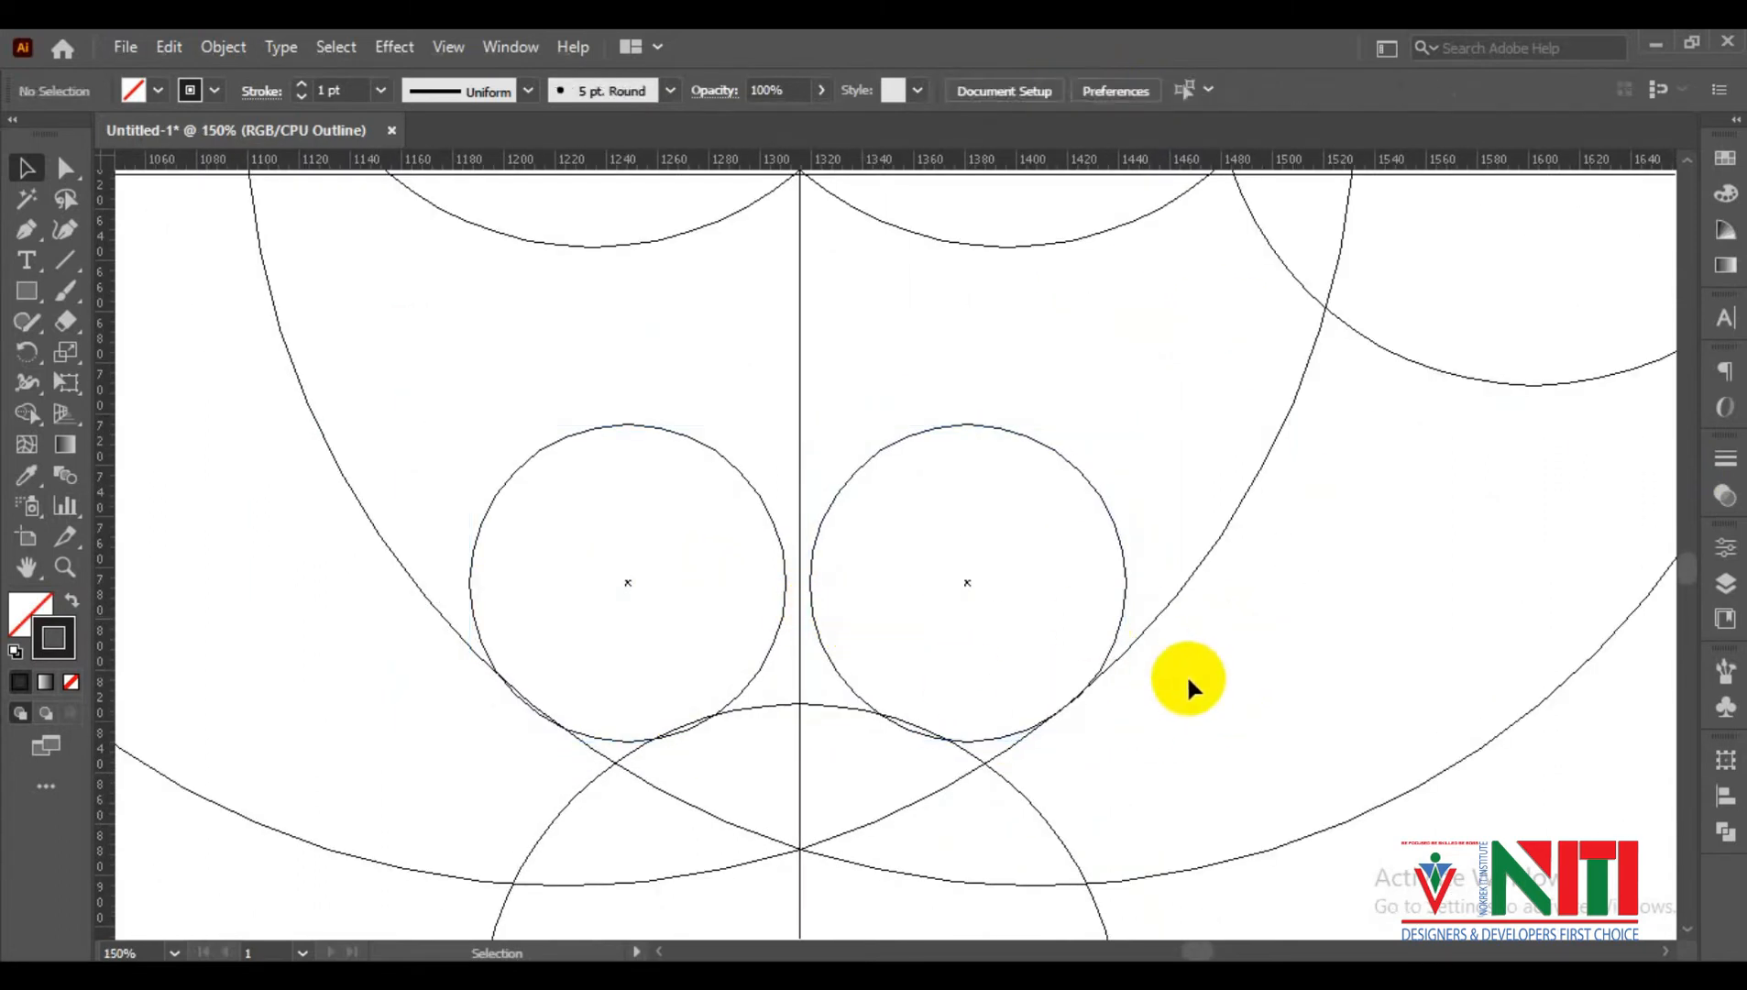
pyautogui.click(818, 630)
pyautogui.press('Right')
pyautogui.press('Right')
pyautogui.click(1224, 711)
pyautogui.click(839, 670)
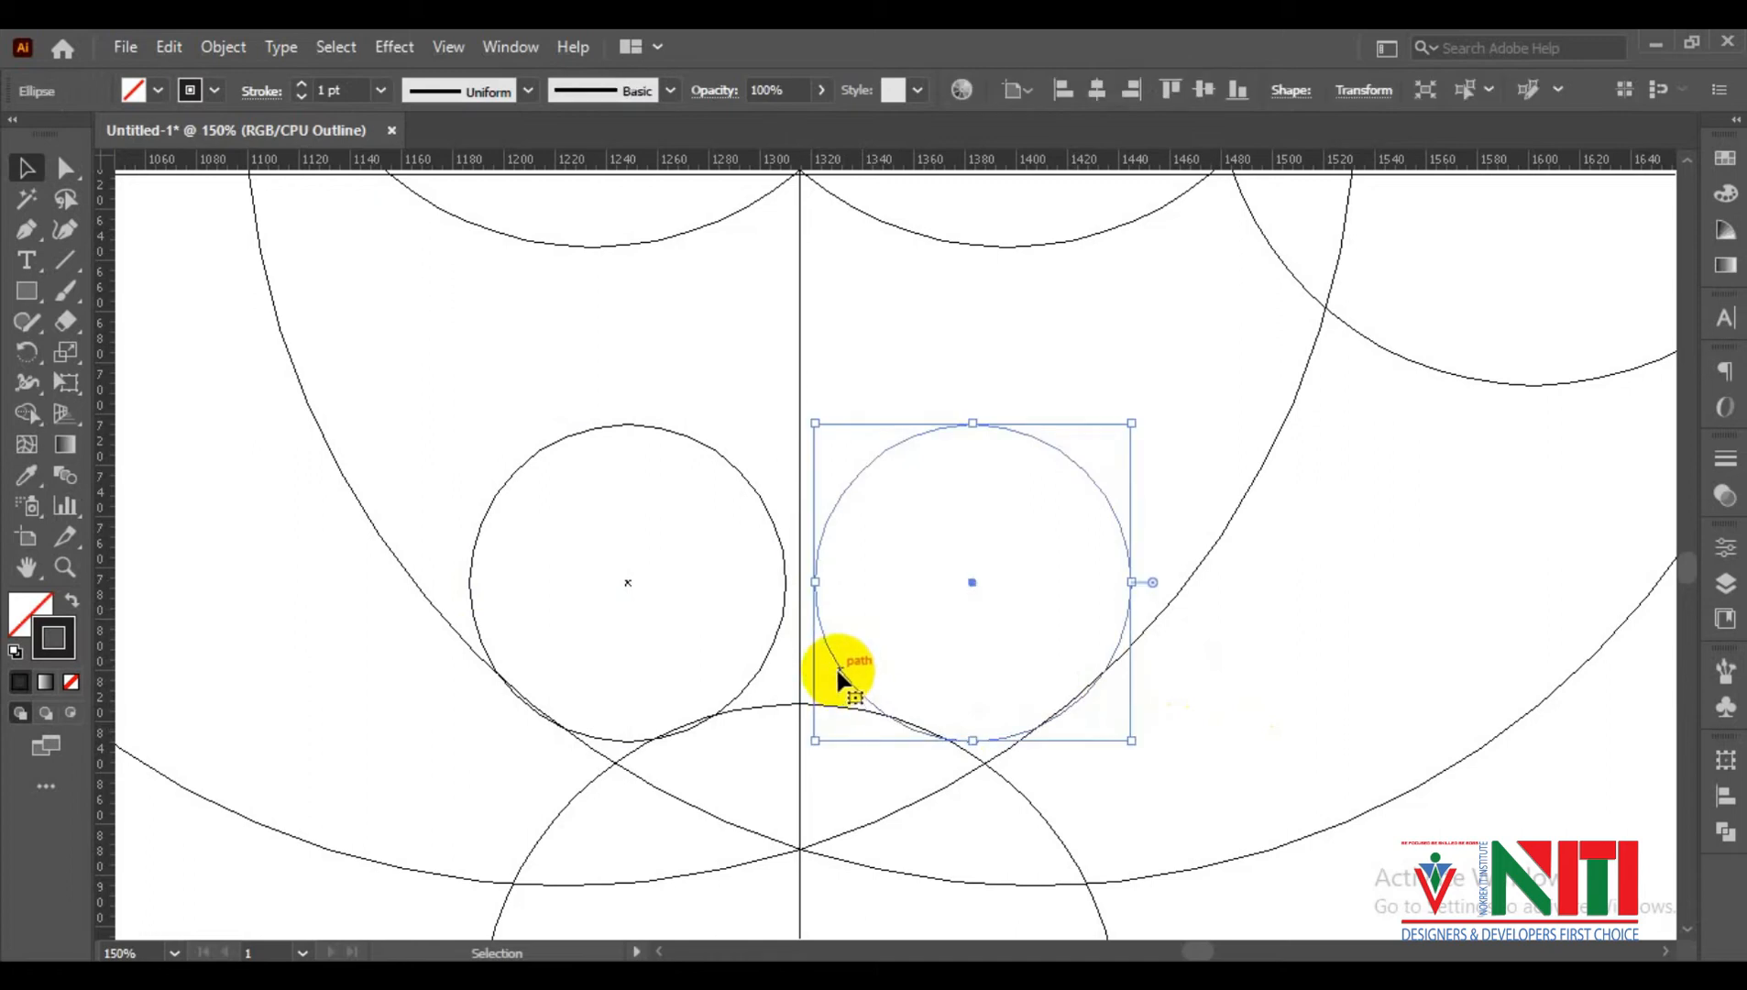
pyautogui.click(1362, 694)
# Nudge both small inner circles slightly upward against the large arcs and the bottom circle
pyautogui.scroll(-1, 898, 686)
pyautogui.scroll(2, 846, 663)
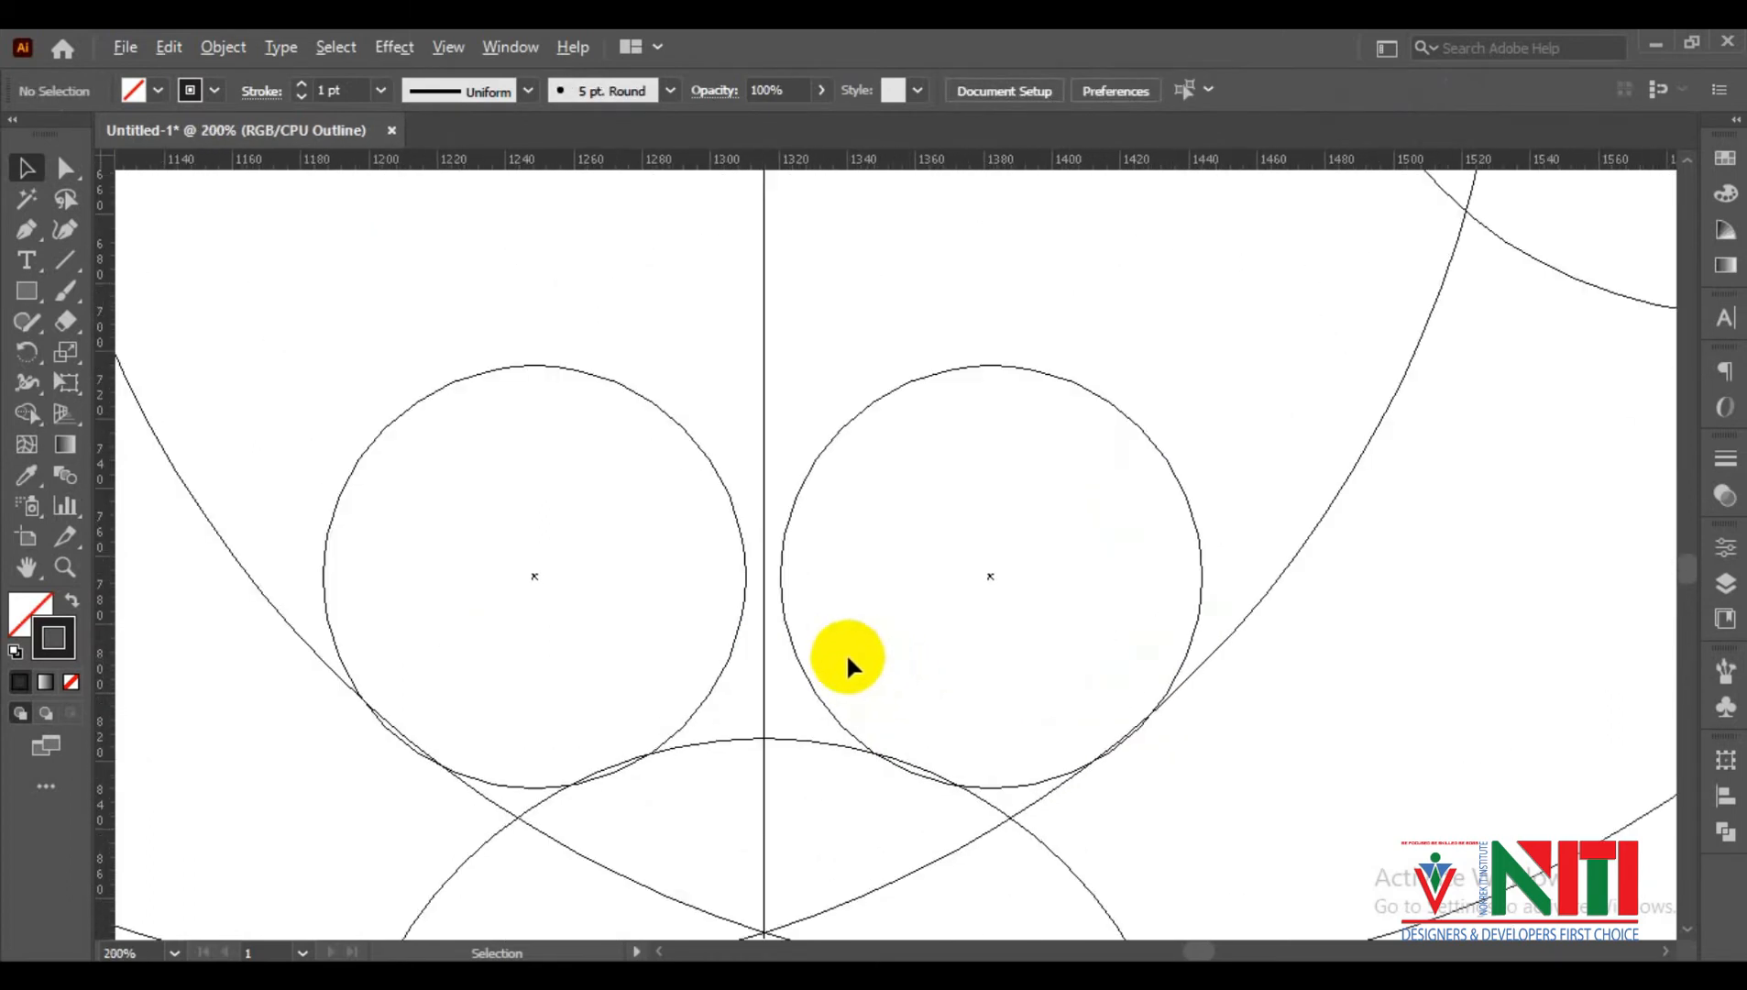
pyautogui.click(801, 667)
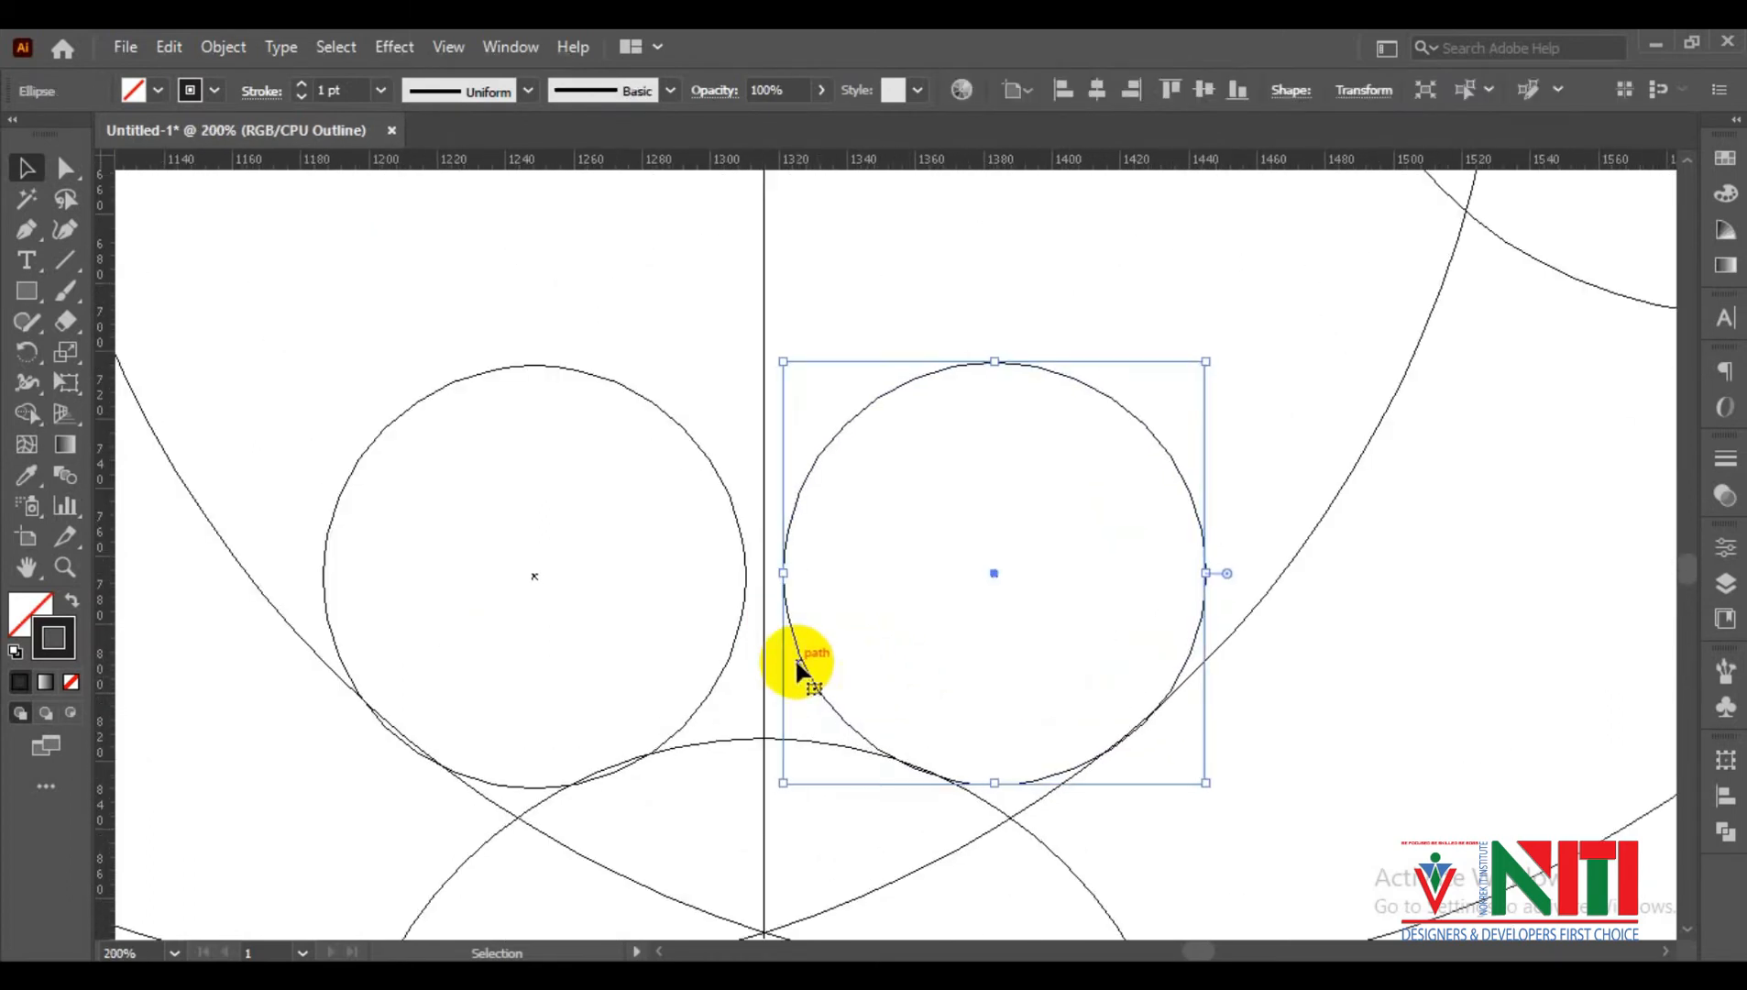
pyautogui.click(524, 766)
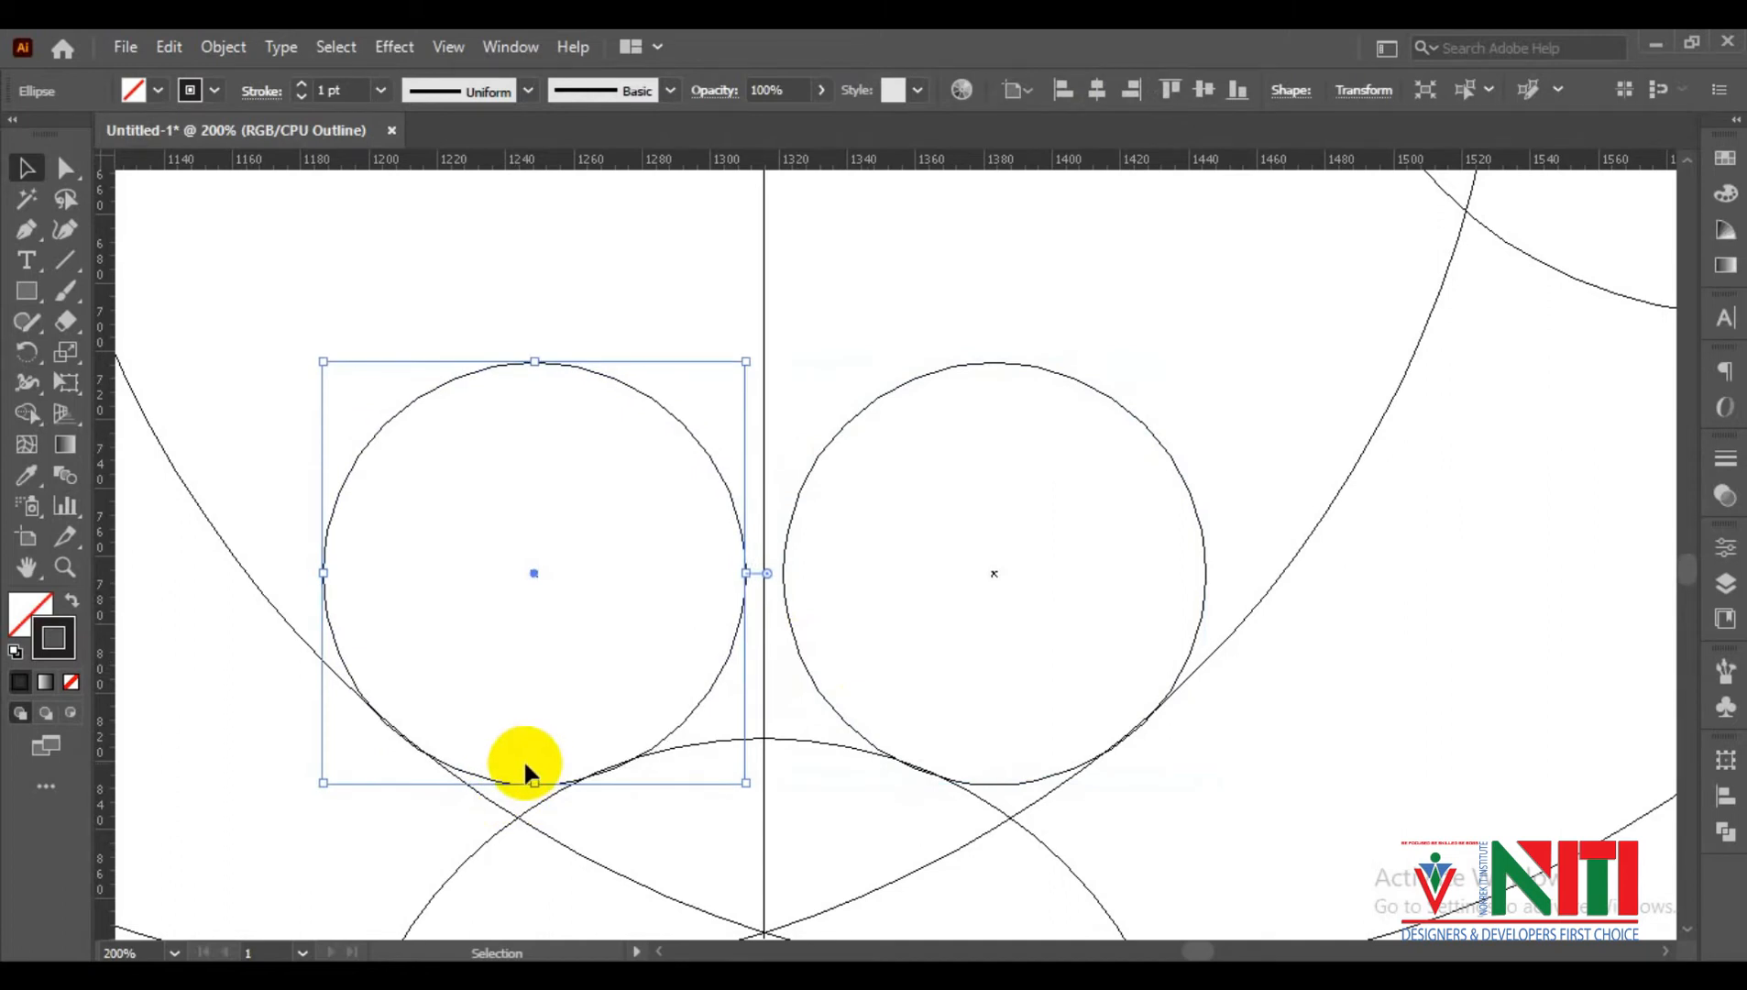
pyautogui.press('Up')
pyautogui.press('Up')
pyautogui.click(1004, 817)
# Fine-tune the right small circle's height so it just touches the large arc and the bottom circle
pyautogui.scroll(4, 932, 782)
pyautogui.moveTo(1154, 659); pyautogui.dragTo(1068, 656)
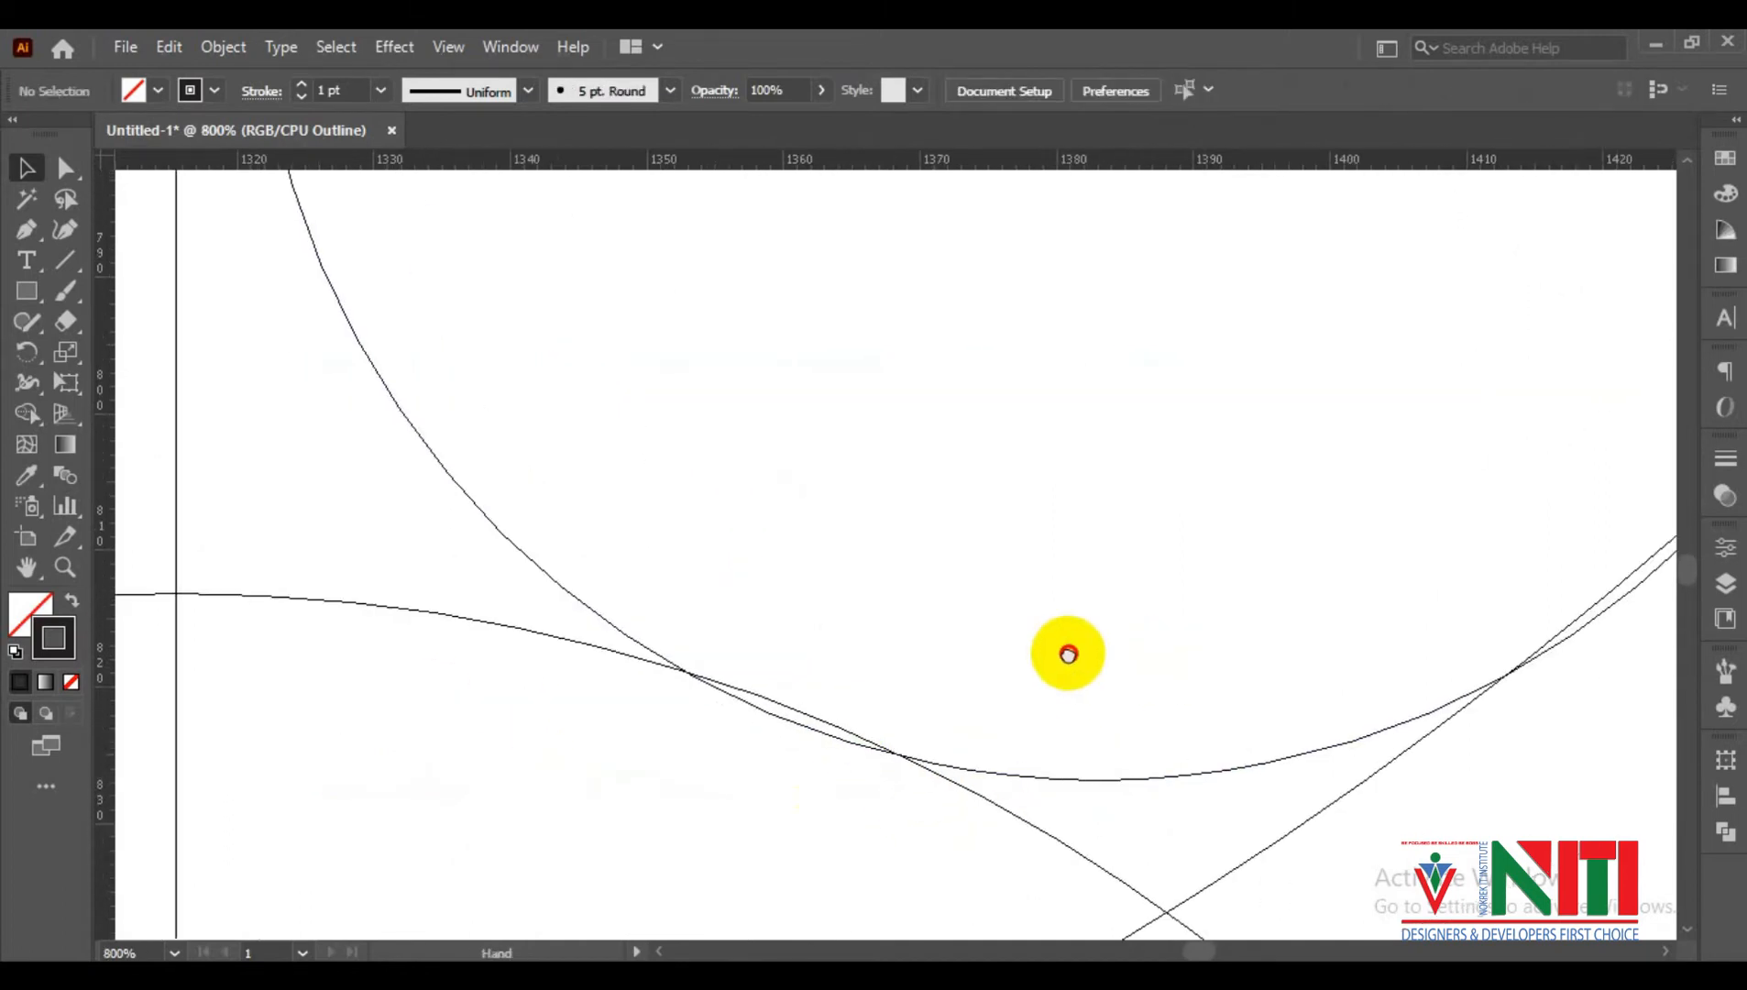
pyautogui.moveTo(557, 588); pyautogui.dragTo(1091, 587)
pyautogui.moveTo(475, 569); pyautogui.dragTo(591, 542)
pyautogui.moveTo(1494, 697); pyautogui.dragTo(1004, 688)
pyautogui.click(986, 748)
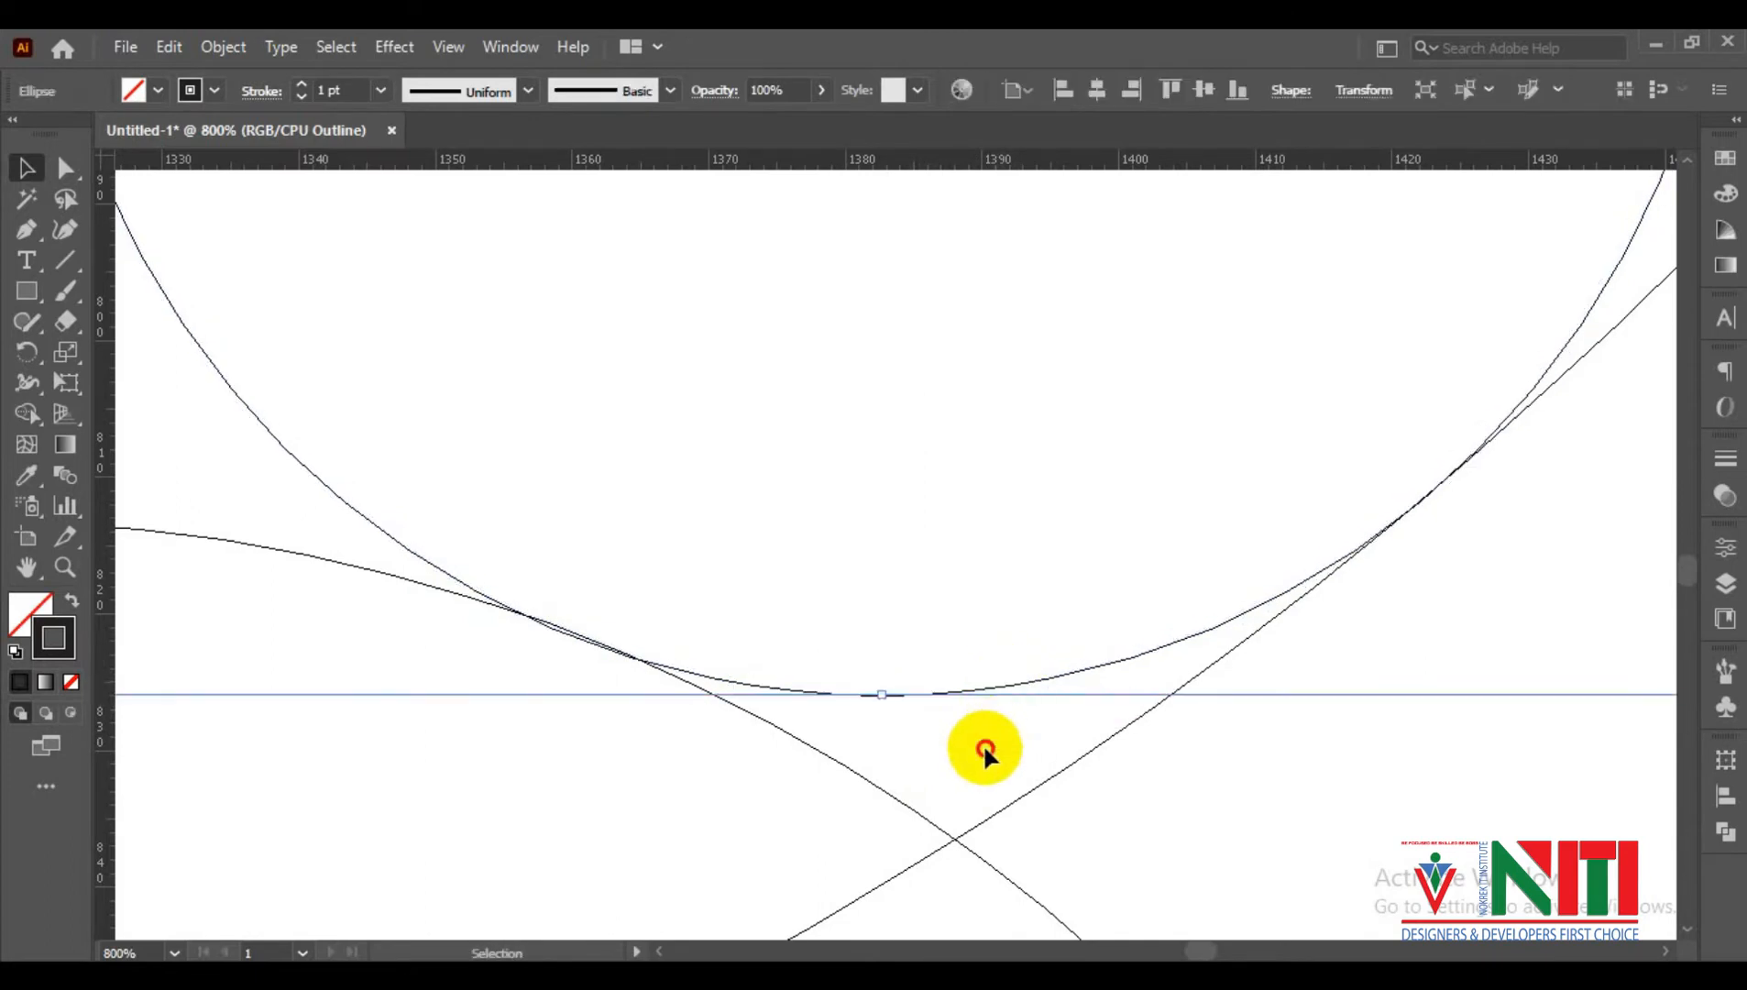
# Return from outline view to the normal preview and add a horizontal guide at the bottom circle's top edge
pyautogui.scroll(-5, 950, 715)
pyautogui.scroll(-5, 869, 657)
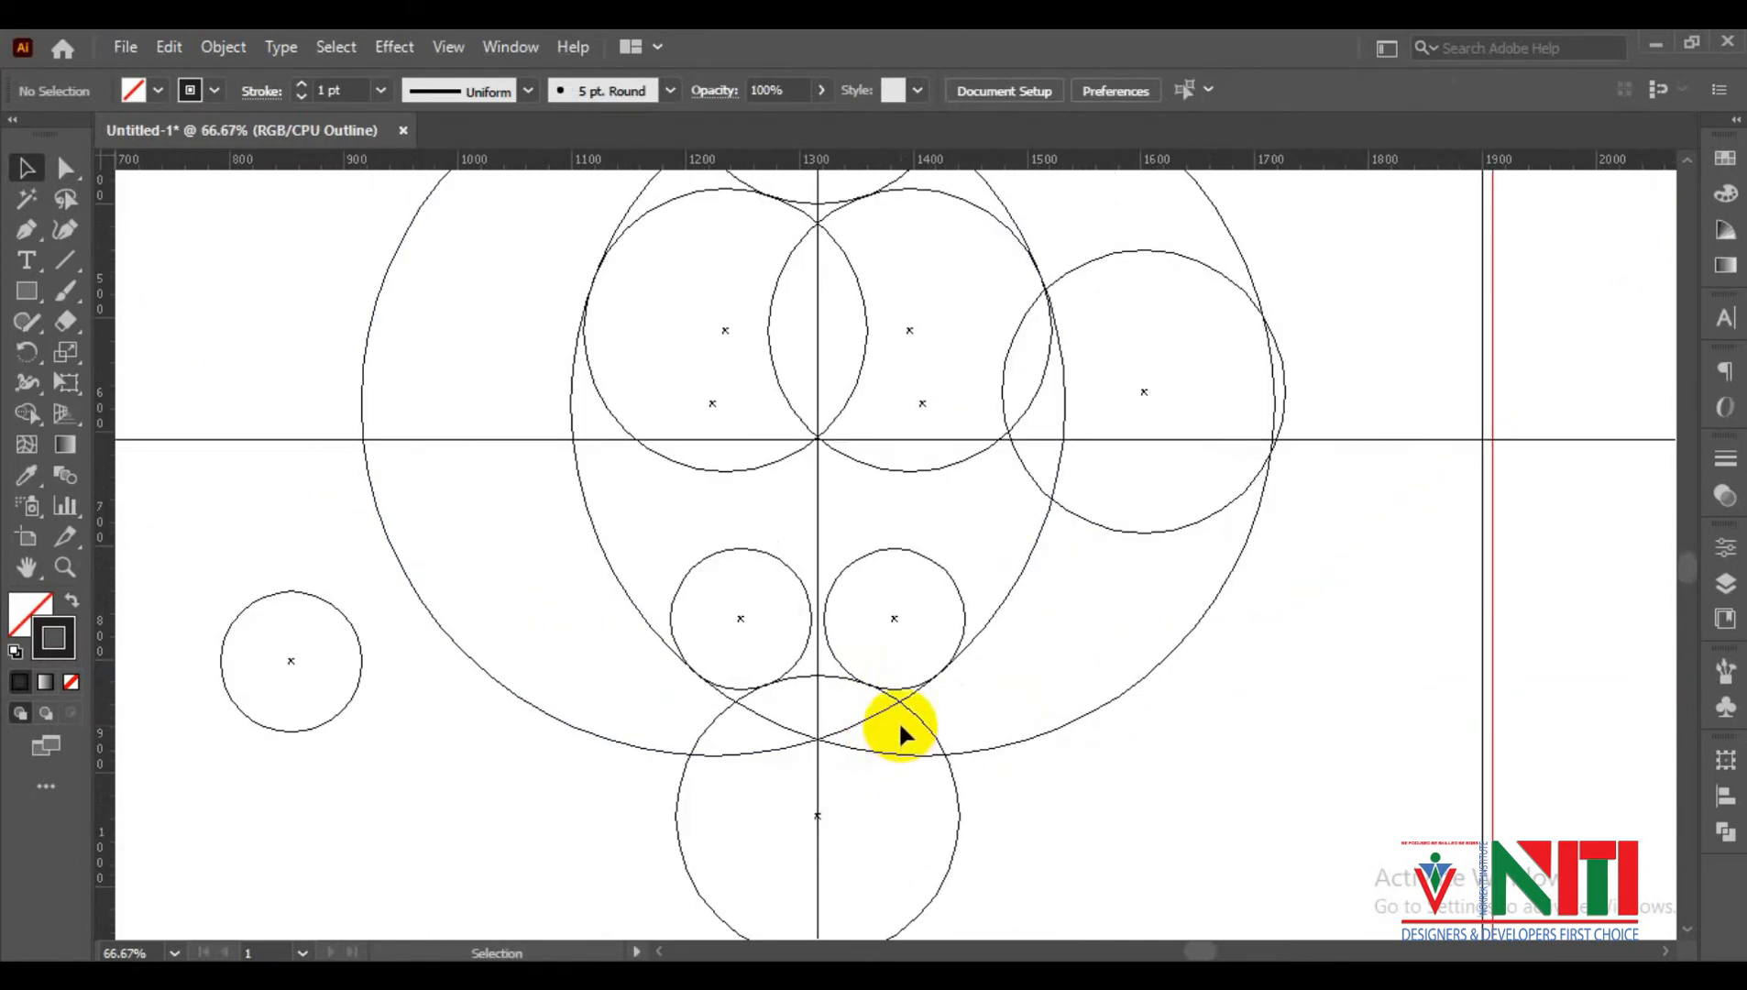
pyautogui.hotkey('ctrl', 'y')
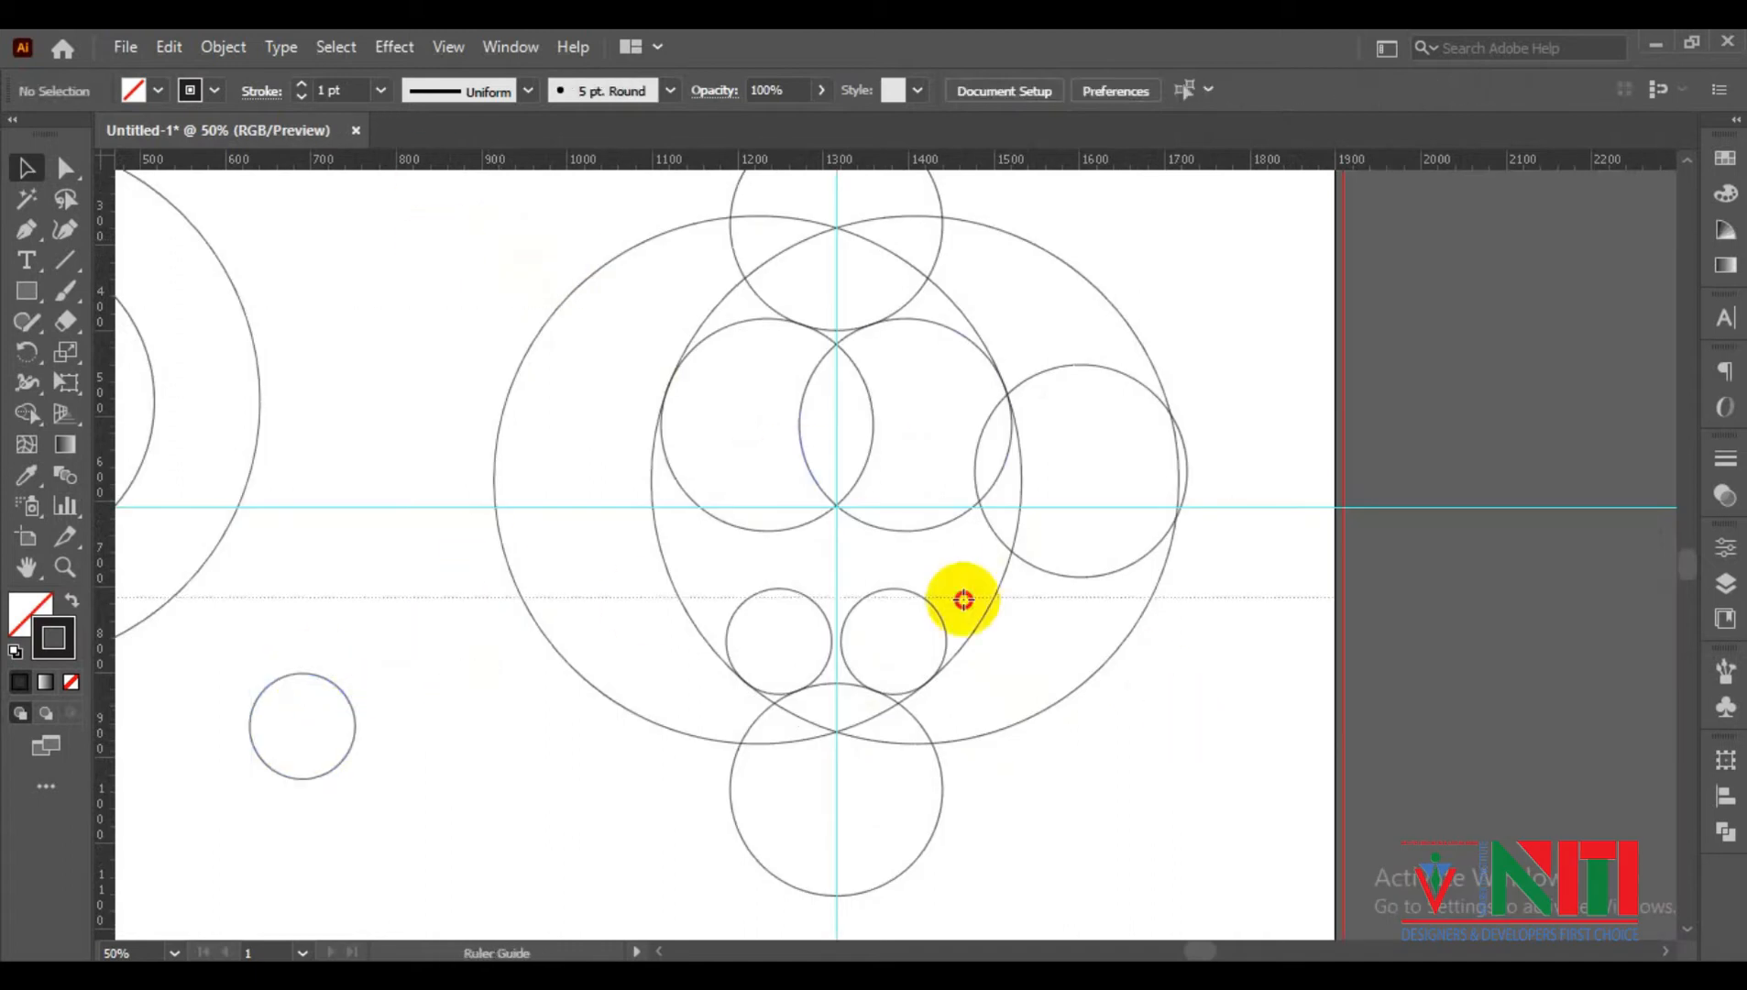
pyautogui.moveTo(963, 600); pyautogui.dragTo(962, 683)
# Select all the arranged circles and remove the outer regions around the central shape with Shape Builder
pyautogui.moveTo(921, 550); pyautogui.dragTo(668, 639)
pyautogui.click(27, 413)
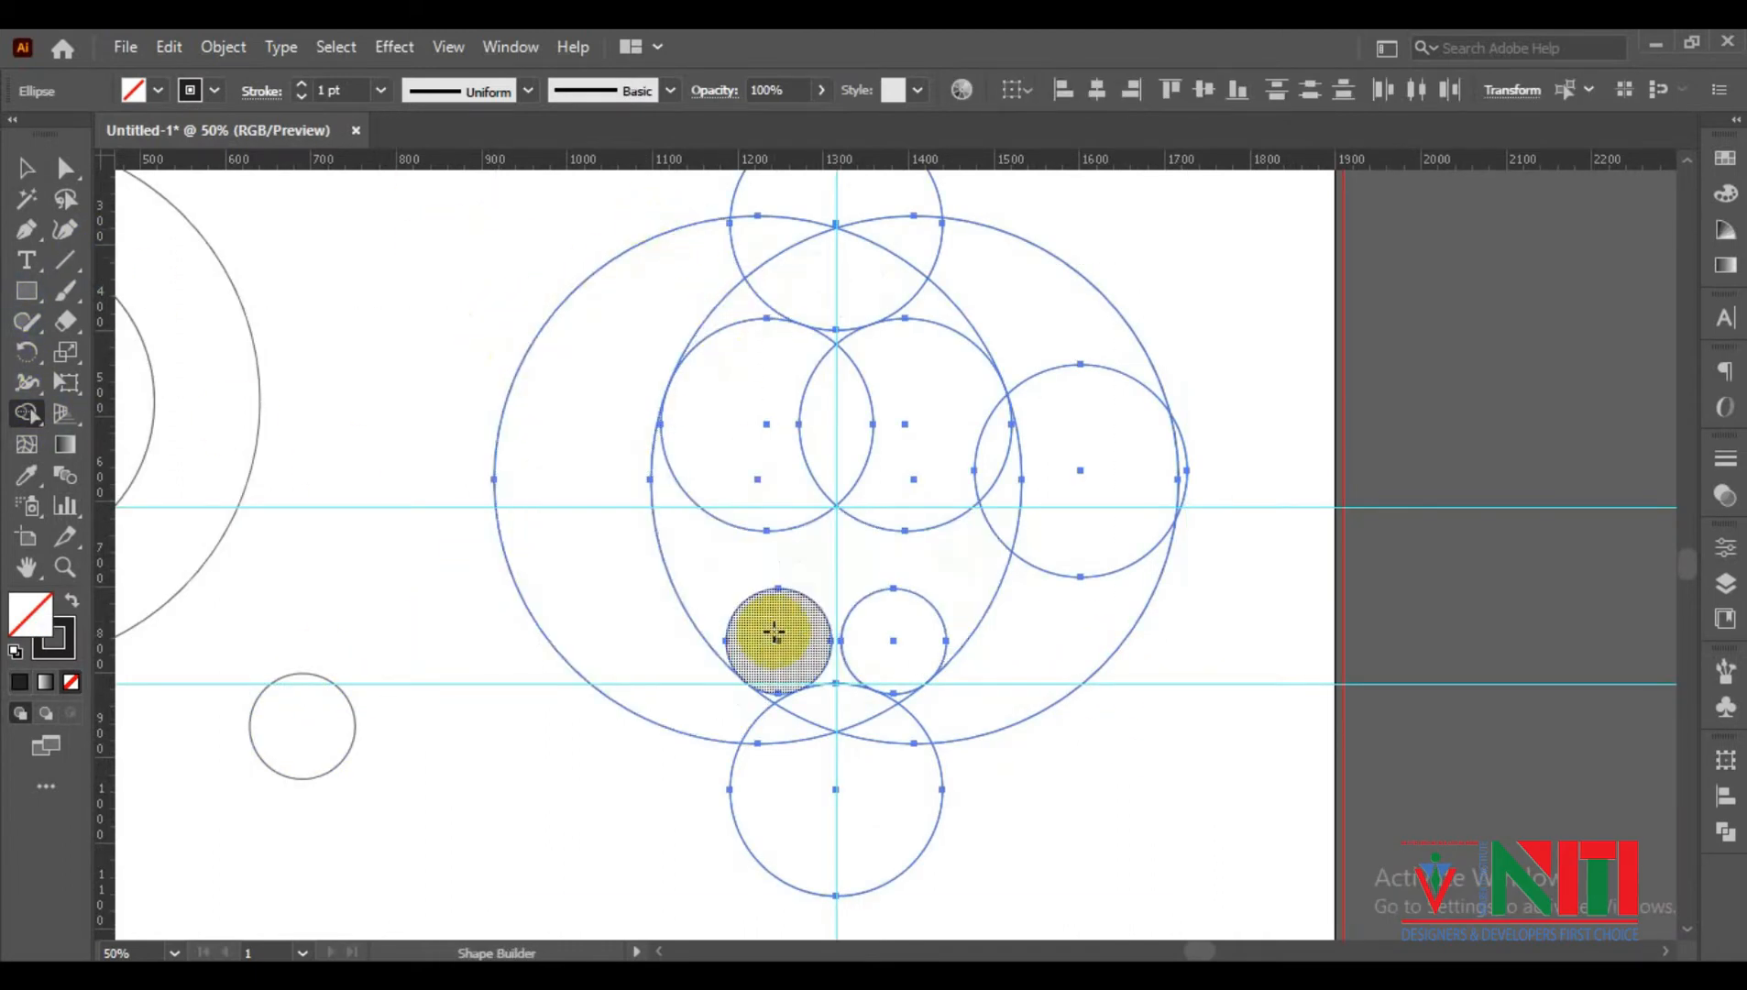
pyautogui.scroll(2, 741, 681)
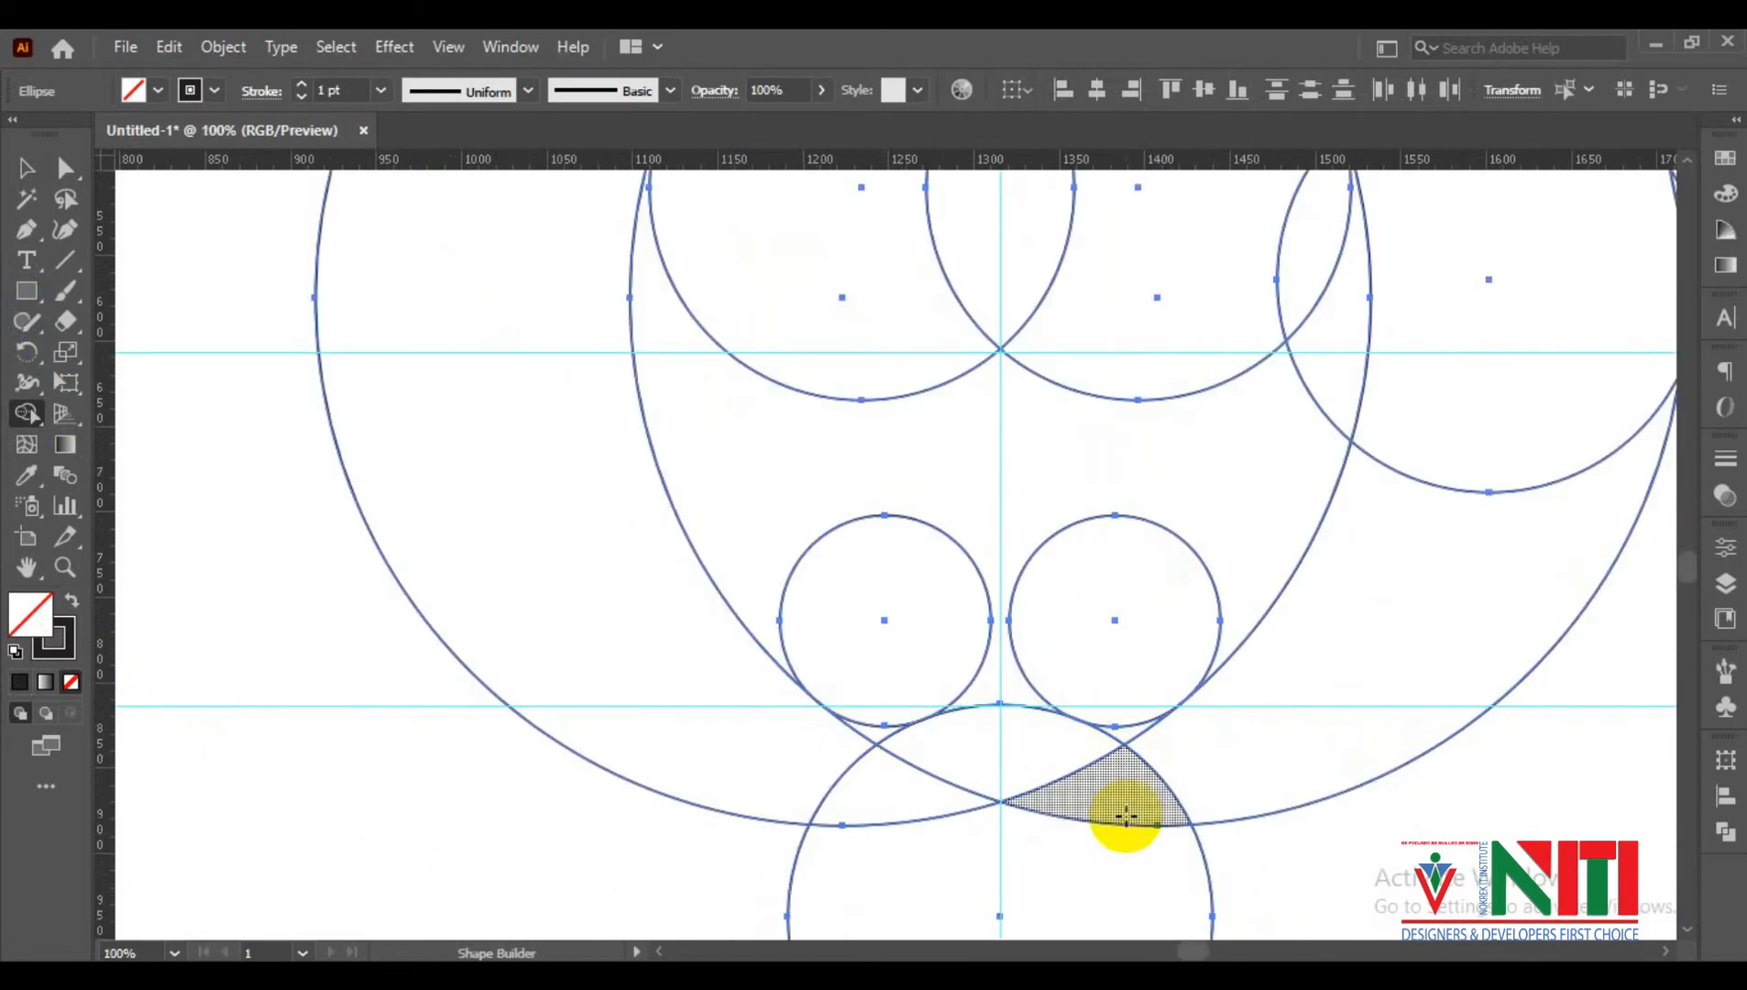
pyautogui.scroll(-3, 1283, 683)
pyautogui.moveTo(1264, 633); pyautogui.dragTo(961, 624)
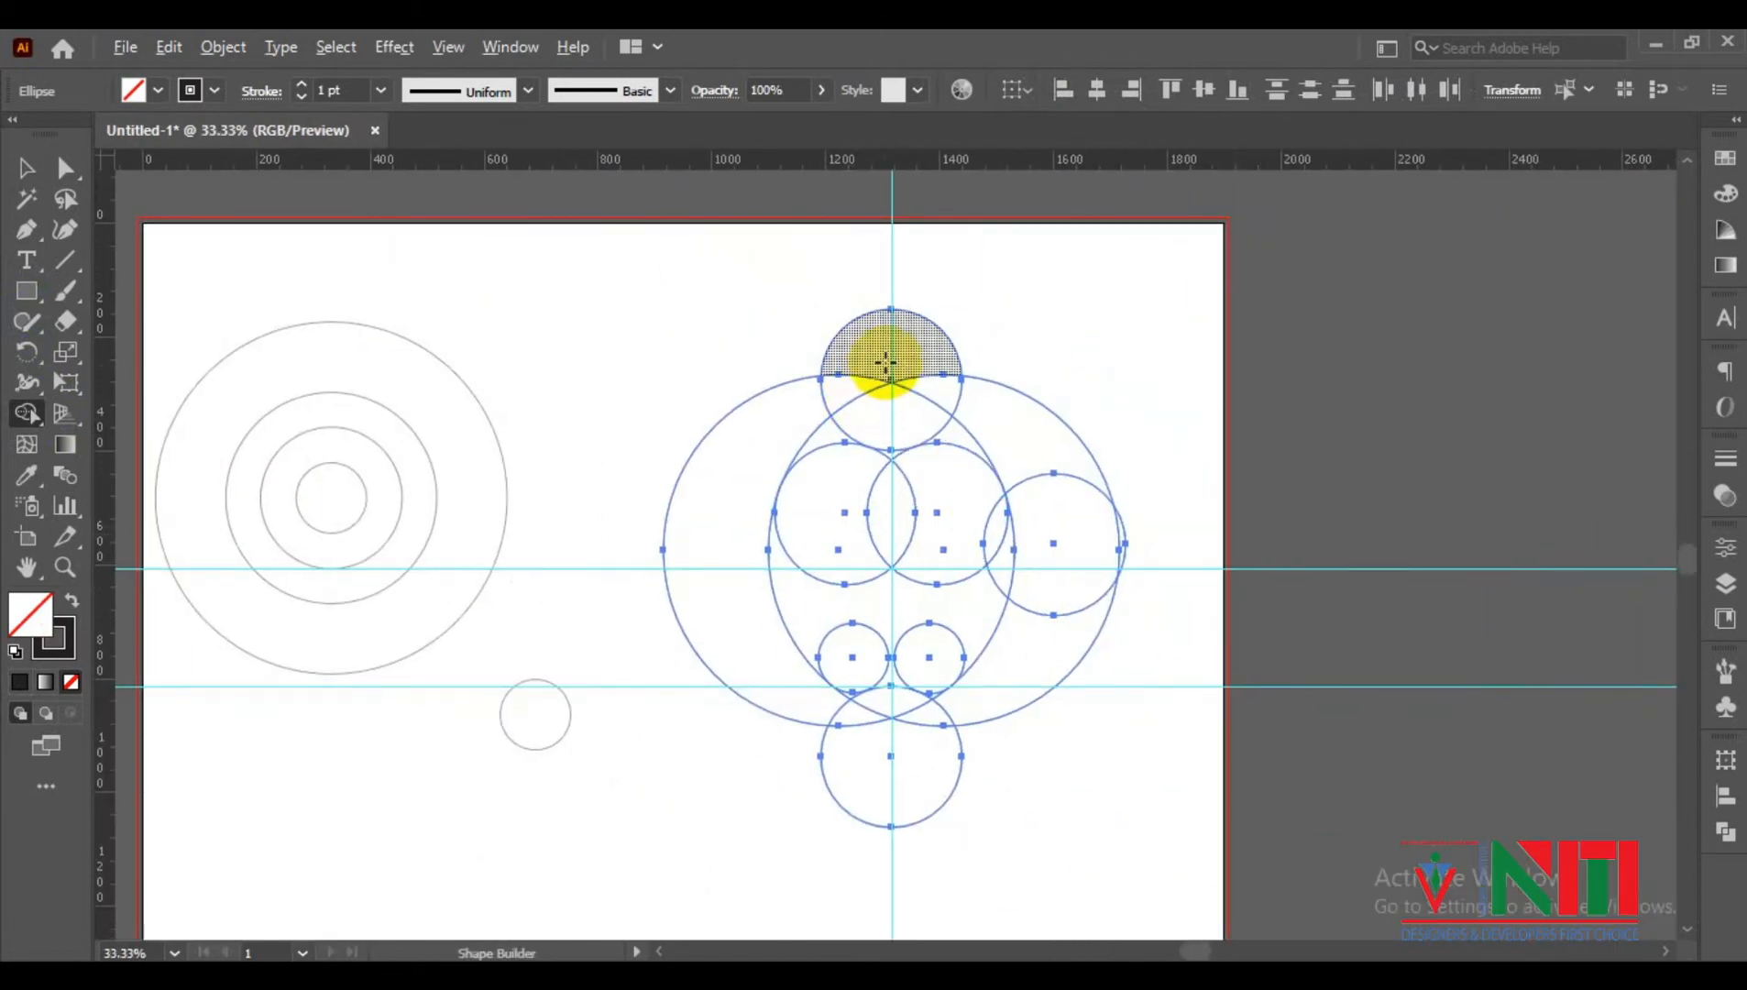
pyautogui.moveTo(944, 354)
pyautogui.mouseDown()
pyautogui.moveTo(1073, 487)
pyautogui.moveTo(901, 752)
pyautogui.moveTo(738, 339)
pyautogui.mouseUp()
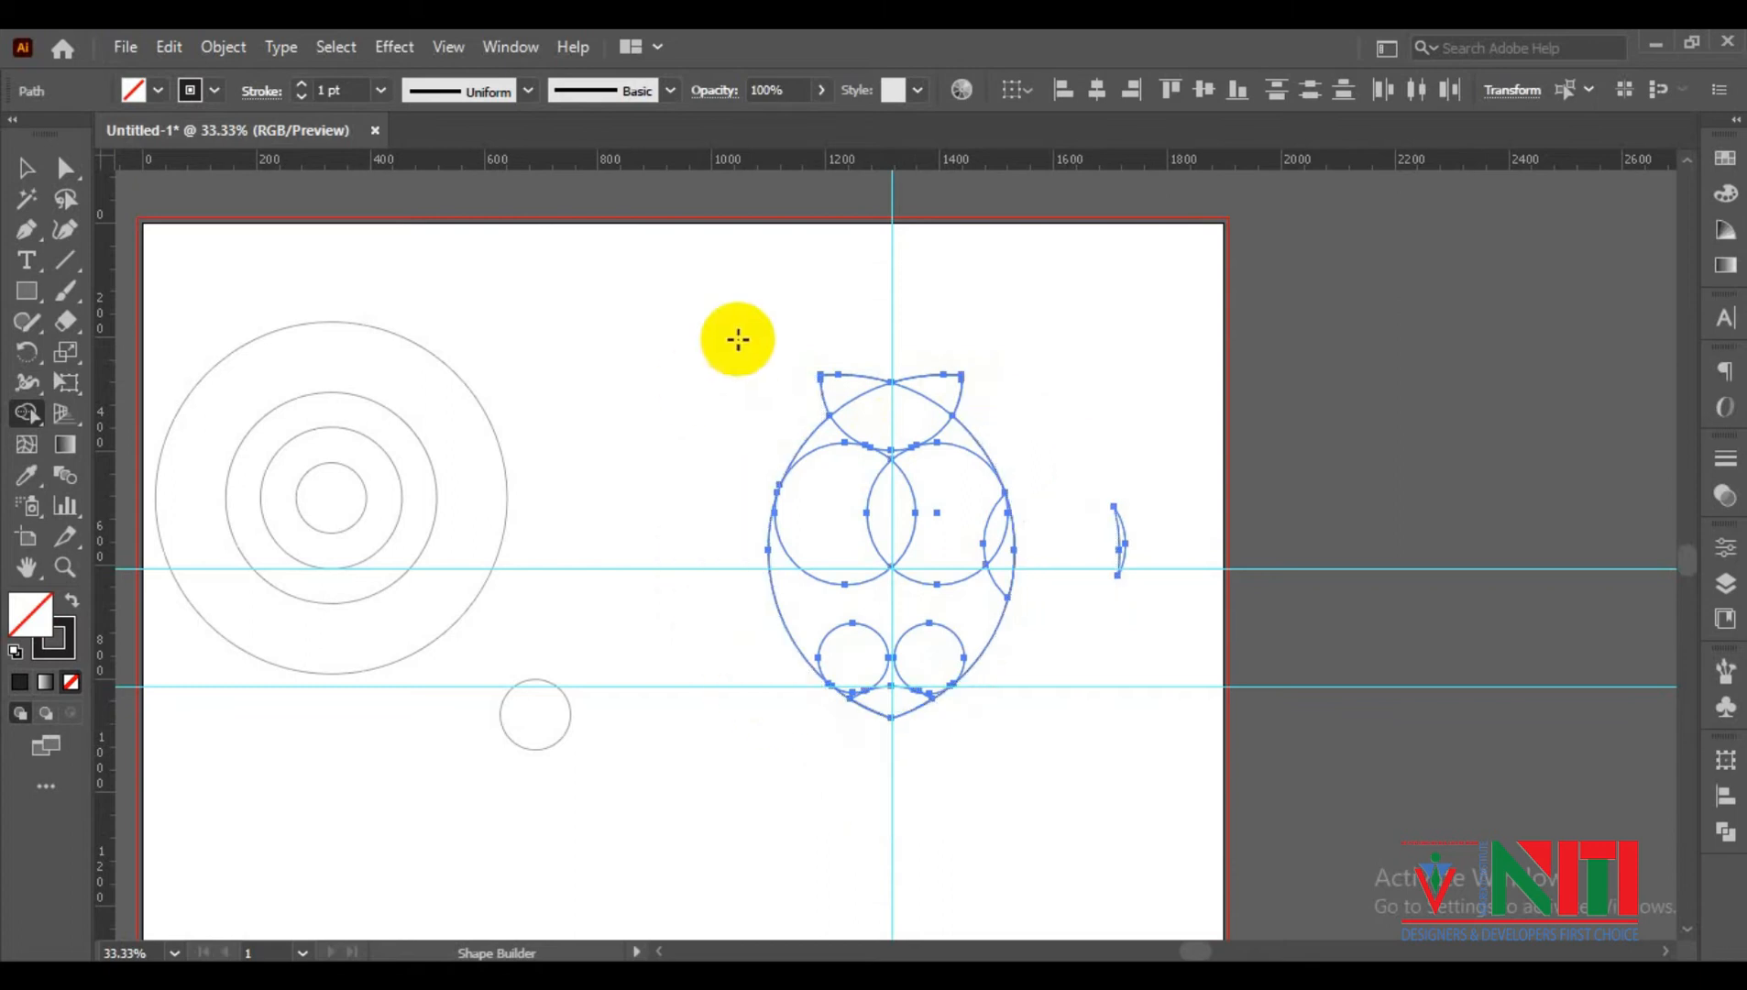
# Remove the bottom tip, the bite area with its outer sliver, and the top ear regions with Shape Builder
pyautogui.scroll(3, 952, 701)
pyautogui.moveTo(905, 753); pyautogui.dragTo(653, 704)
pyautogui.moveTo(834, 731); pyautogui.dragTo(907, 694)
pyautogui.moveTo(795, 442); pyautogui.dragTo(763, 652)
pyautogui.moveTo(1268, 569); pyautogui.dragTo(1080, 399)
pyautogui.scroll(-2, 1089, 409)
pyautogui.moveTo(1091, 268); pyautogui.dragTo(825, 262)
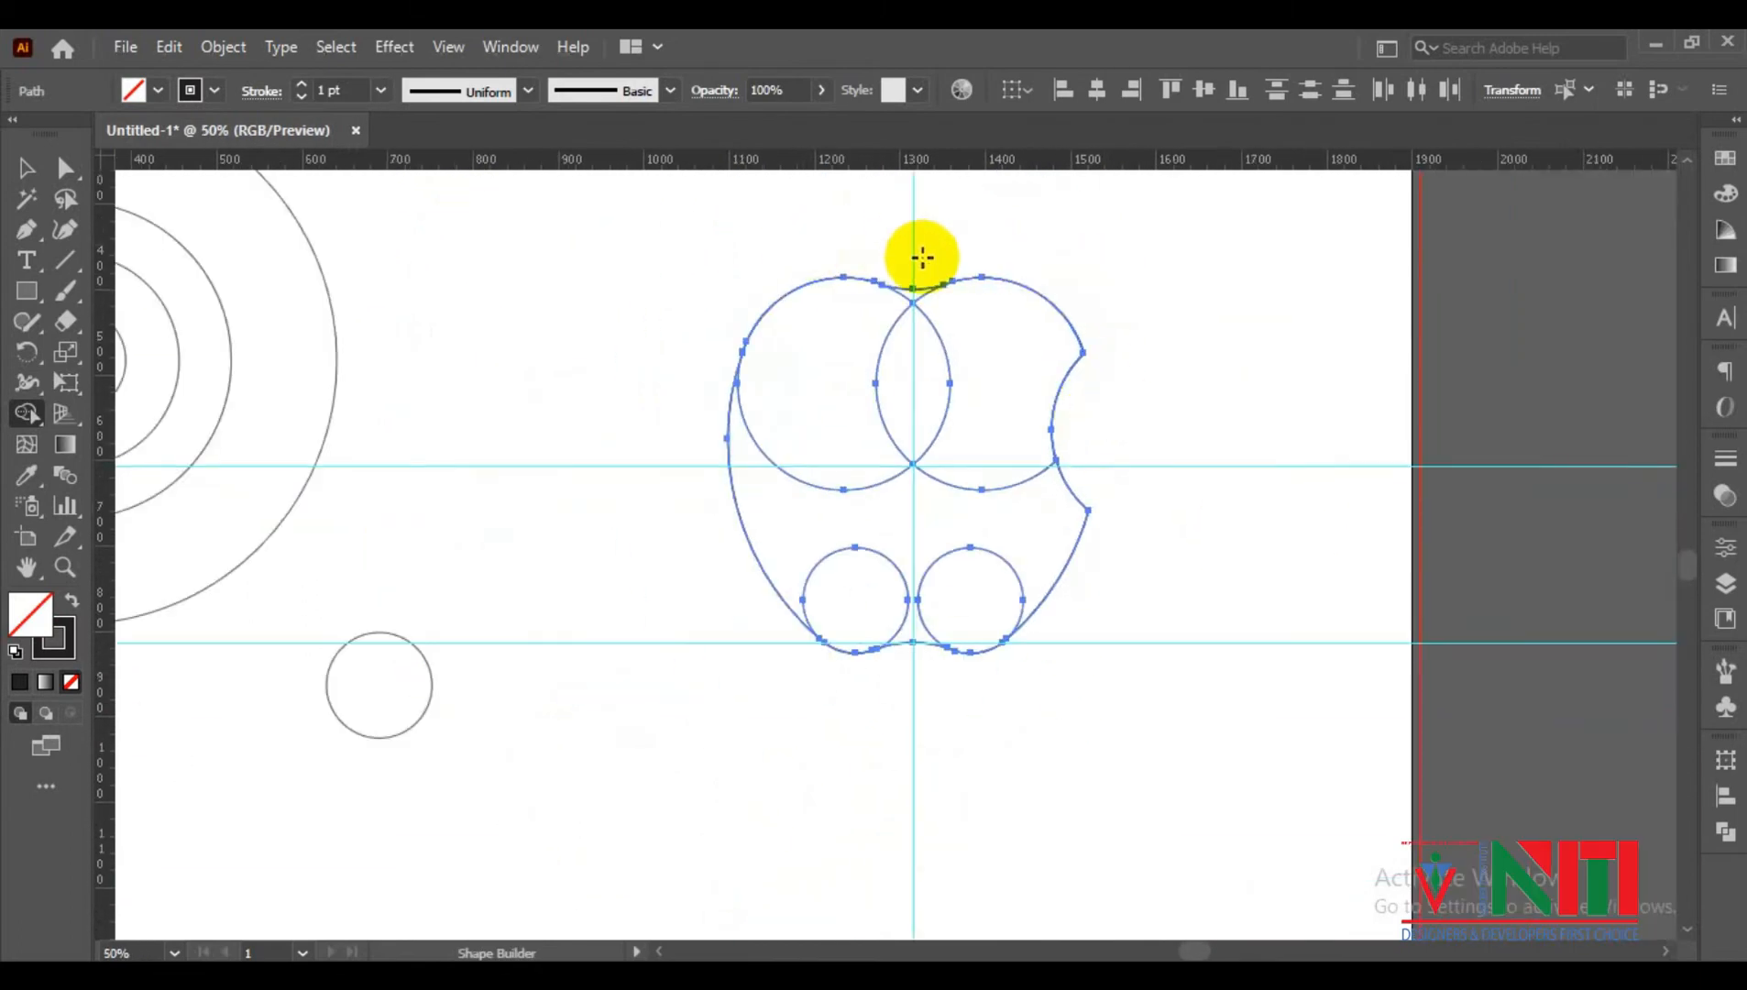
# Merge the remaining inner regions into one apple body with Shape Builder and deselect it
pyautogui.scroll(1, 1059, 467)
pyautogui.moveTo(936, 390)
pyautogui.mouseDown()
pyautogui.moveTo(740, 397)
pyautogui.moveTo(897, 273)
pyautogui.moveTo(914, 401)
pyautogui.mouseUp()
pyautogui.press('v')
pyautogui.hotkey('ctrl', '0')
pyautogui.click(578, 274)
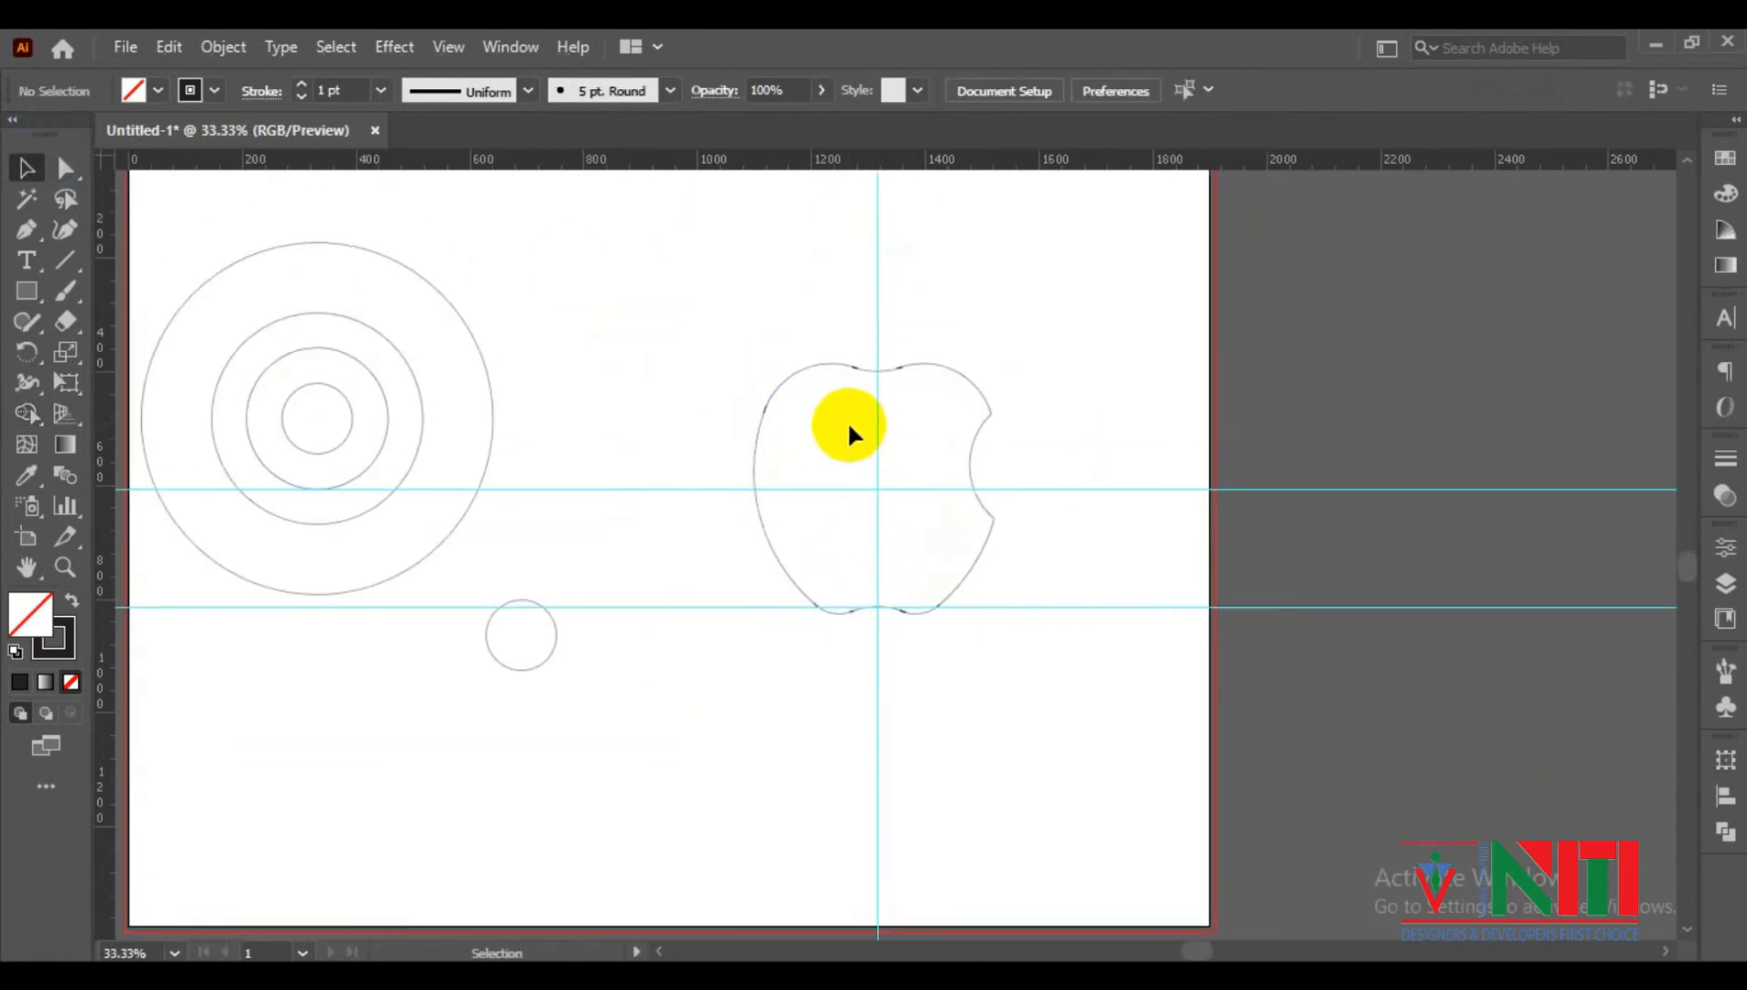
# Move the second-smallest concentric circle above the apple and overlap it diagonally with an offset copy for the leaf
pyautogui.moveTo(393, 447); pyautogui.dragTo(1005, 377)
pyautogui.click(1104, 355)
pyautogui.moveTo(952, 312); pyautogui.dragTo(604, 233)
# Remove the non-overlapping parts of the two upper circles with Shape Builder, keeping only the leaf-shaped intersection
pyautogui.hotkey('shift', 'm')
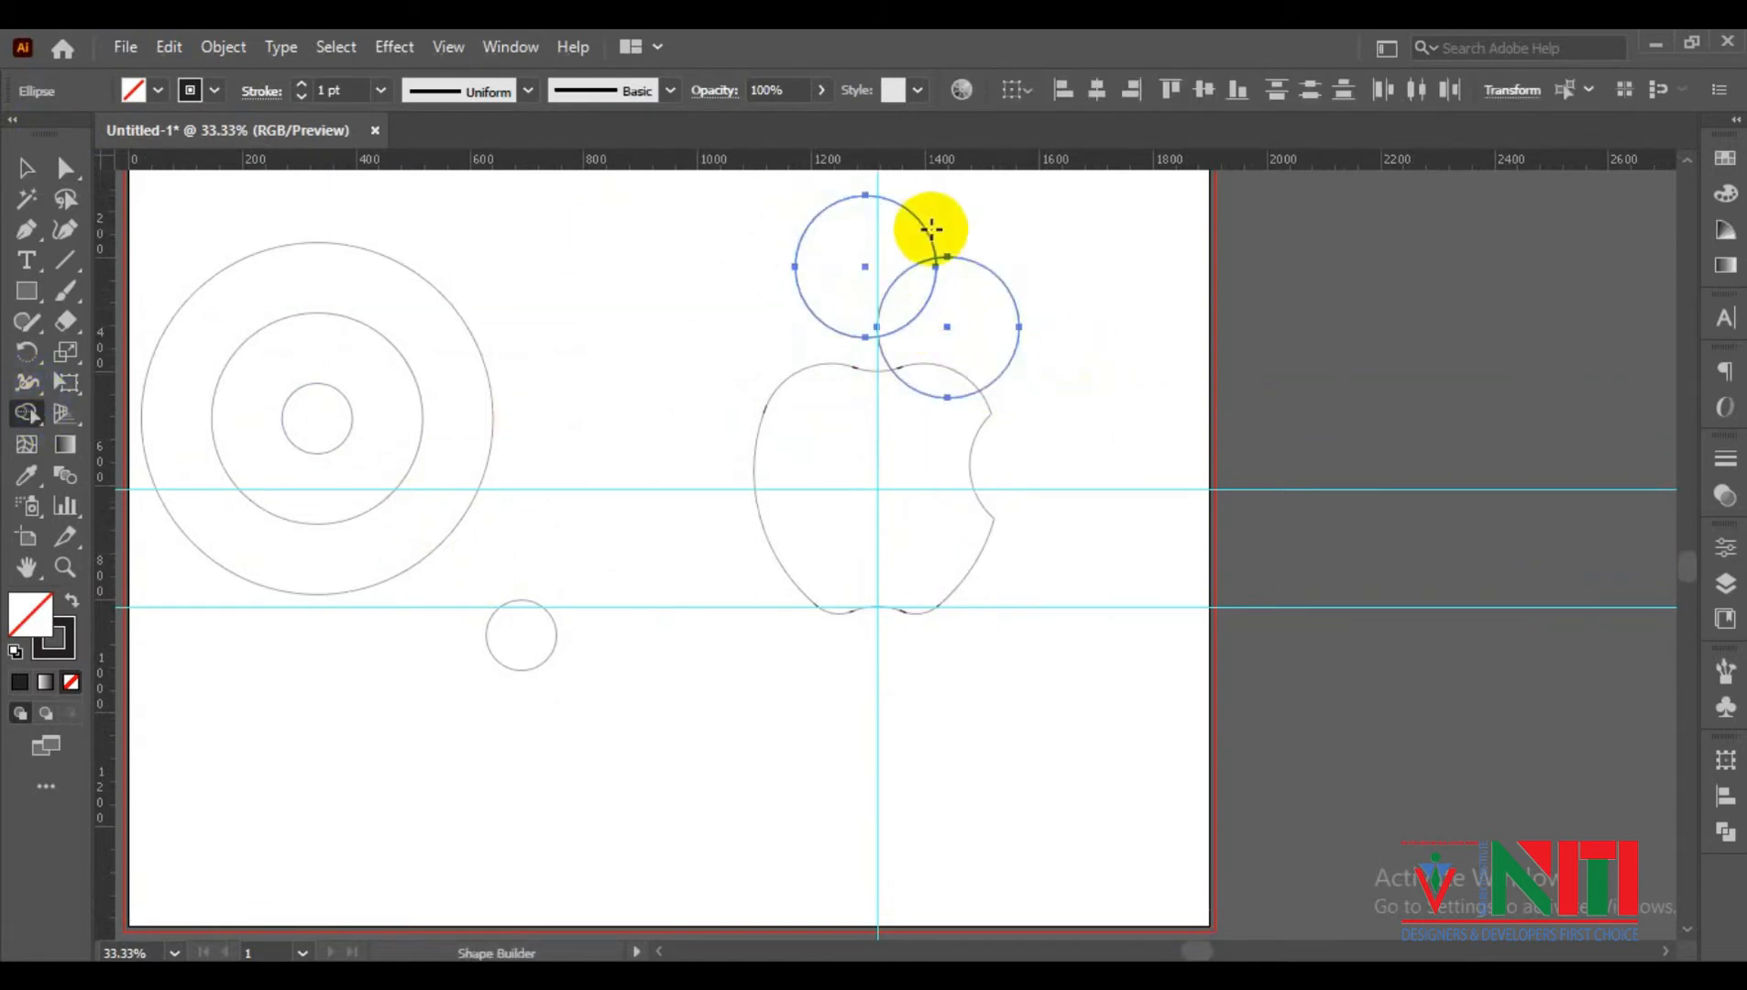
pyautogui.keyDown('alt'); pyautogui.click(858, 257); pyautogui.keyUp('alt')
pyautogui.keyDown('alt'); pyautogui.click(961, 328); pyautogui.keyUp('alt')
pyautogui.click(33, 168)
pyautogui.click(792, 244)
pyautogui.moveTo(792, 244); pyautogui.dragTo(1008, 348)
pyautogui.click(1146, 405)
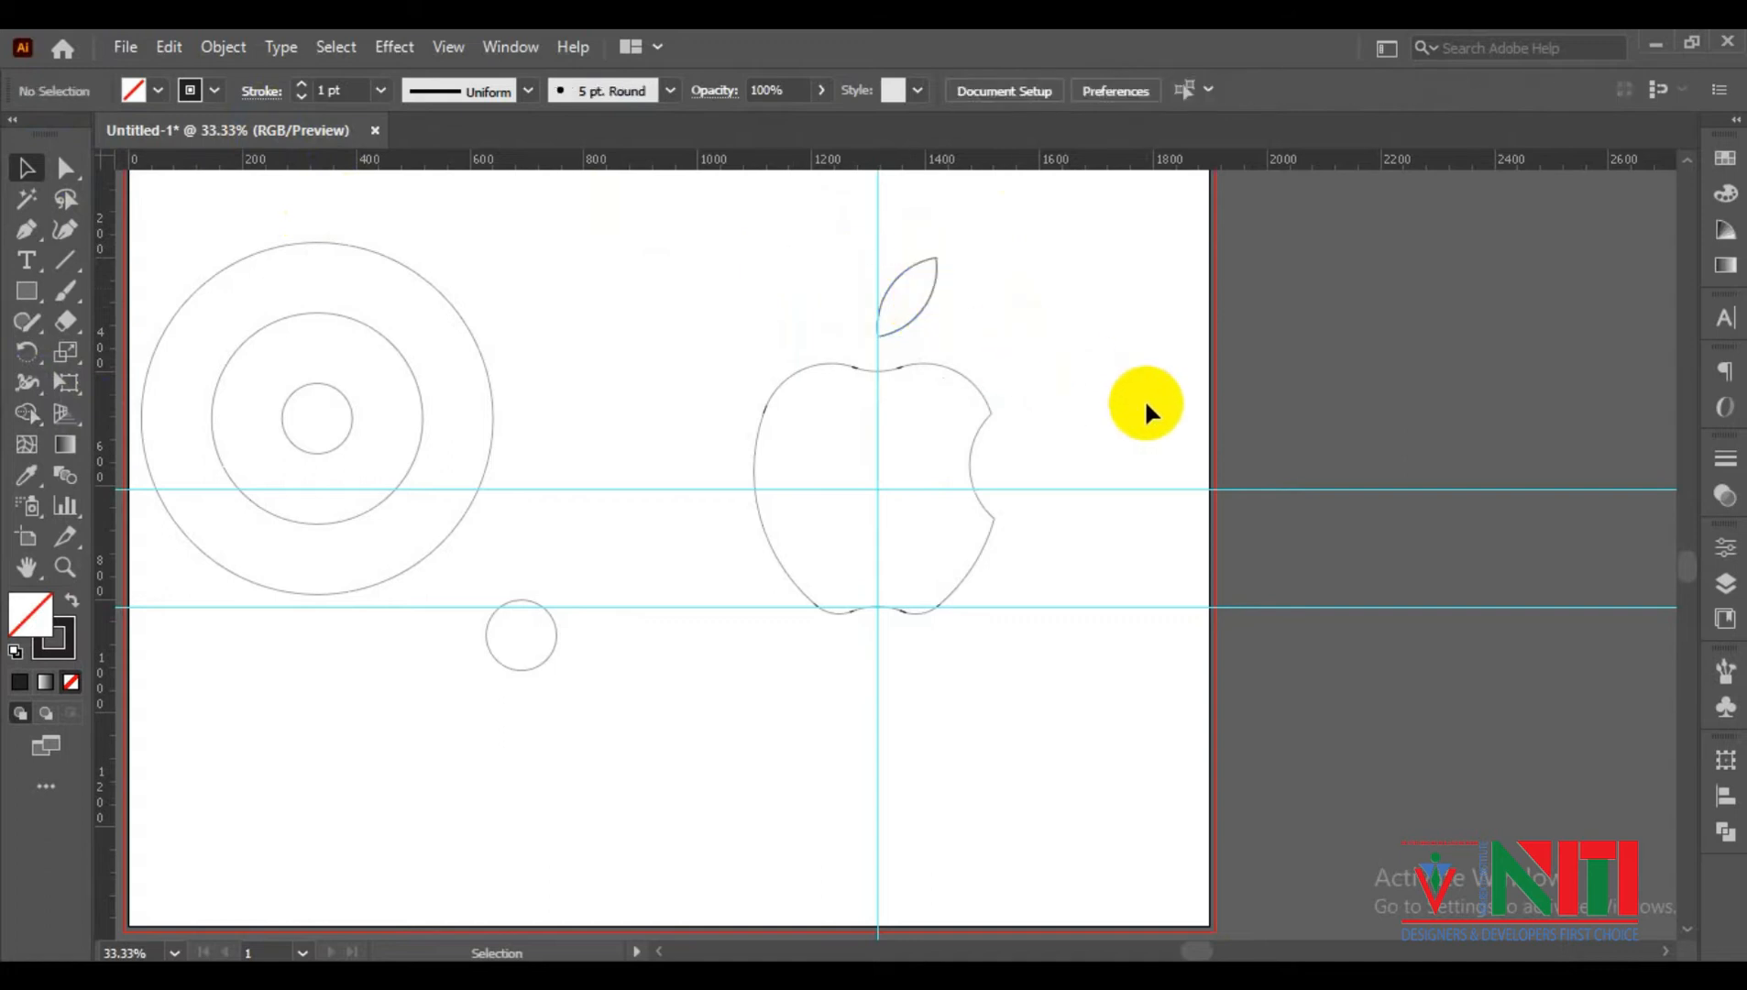
# Nudge the leaf straight down along the vertical guide, closer to the apple body
pyautogui.click(918, 312)
pyautogui.press('Down')
pyautogui.press('Down')
pyautogui.press('Down')
pyautogui.press('Down')
pyautogui.press('Down')
pyautogui.press('Down')
pyautogui.press('Down')
pyautogui.hotkey('shift', 'Down')
pyautogui.hotkey('shift', 'Down')
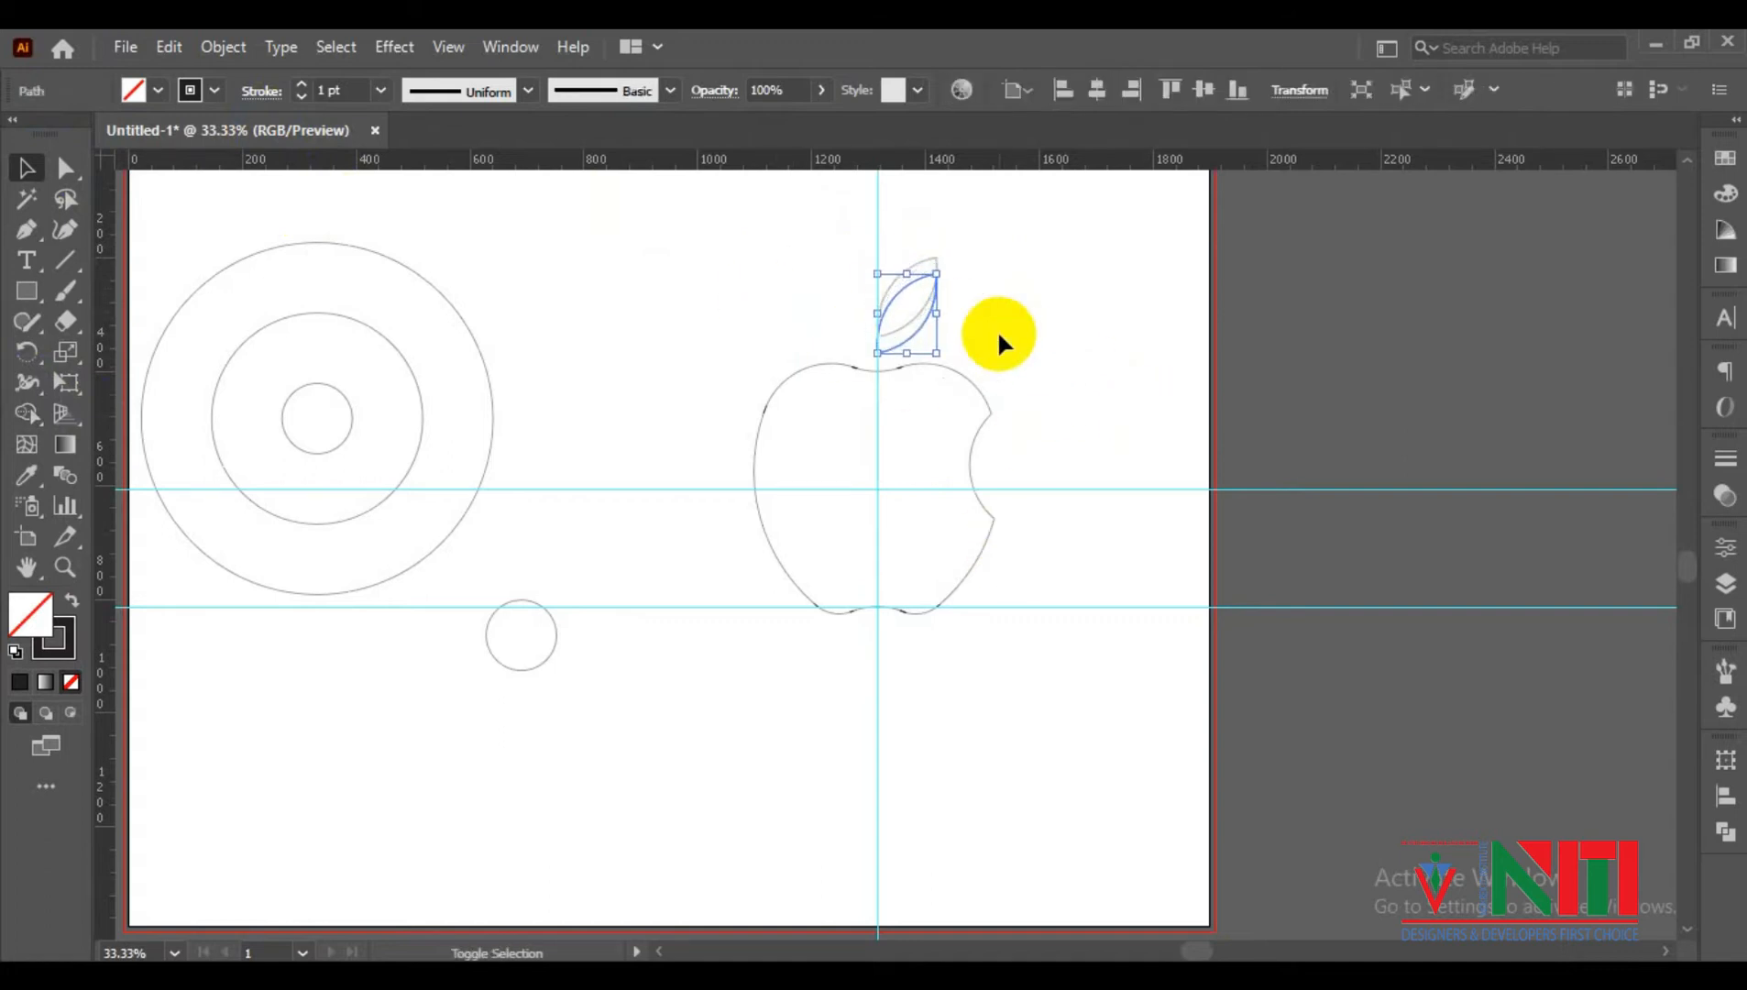
# Delete the duplicate leaf above, the spare small circle, and the remaining concentric circles
pyautogui.click(1000, 336)
pyautogui.click(926, 266)
pyautogui.press('Delete')
pyautogui.click(488, 633)
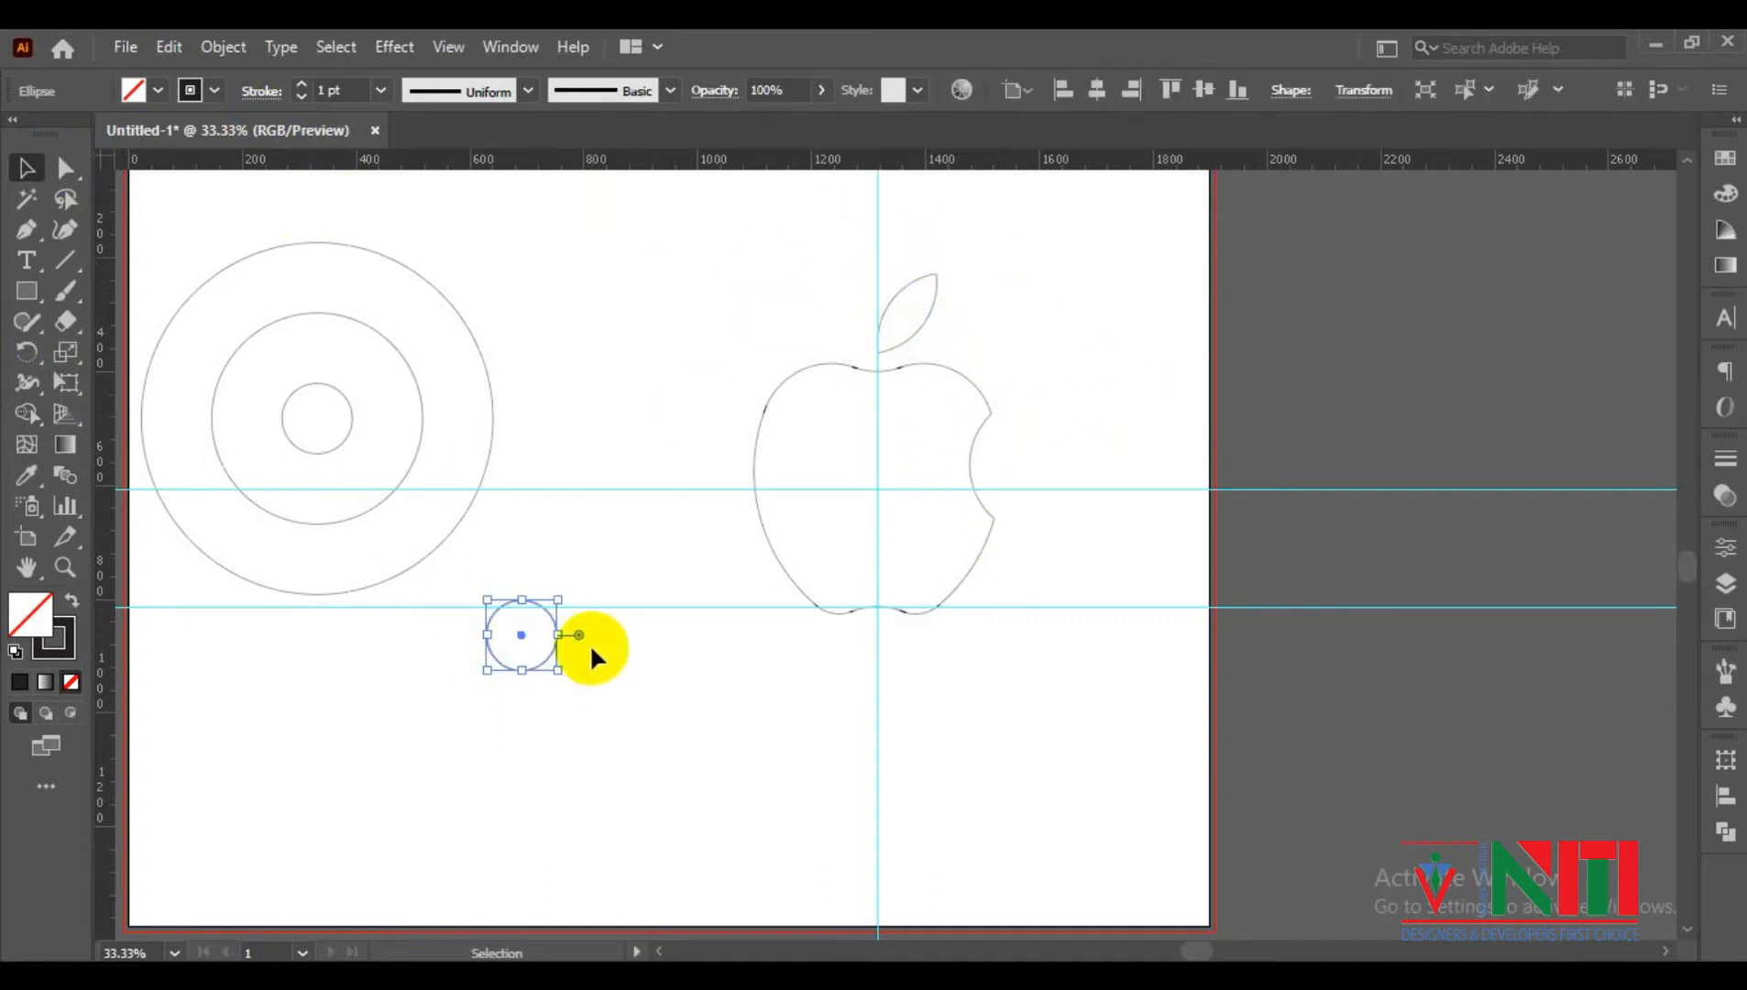
pyautogui.press('Delete')
pyautogui.moveTo(231, 207); pyautogui.dragTo(434, 547)
pyautogui.press('Delete')
# Move the apple body and leaf toward the middle of the artboard and hide the guides
pyautogui.moveTo(553, 399); pyautogui.dragTo(645, 496)
pyautogui.moveTo(715, 371); pyautogui.dragTo(906, 389)
pyautogui.moveTo(683, 308); pyautogui.dragTo(844, 545)
pyautogui.moveTo(840, 437); pyautogui.dragTo(959, 457)
pyautogui.click(1190, 498)
pyautogui.hotkey('ctrl', ';')
# Delete the stray path slivers around the apple, shifting the body and leaf aside and back to separate them
pyautogui.moveTo(563, 375); pyautogui.dragTo(659, 631)
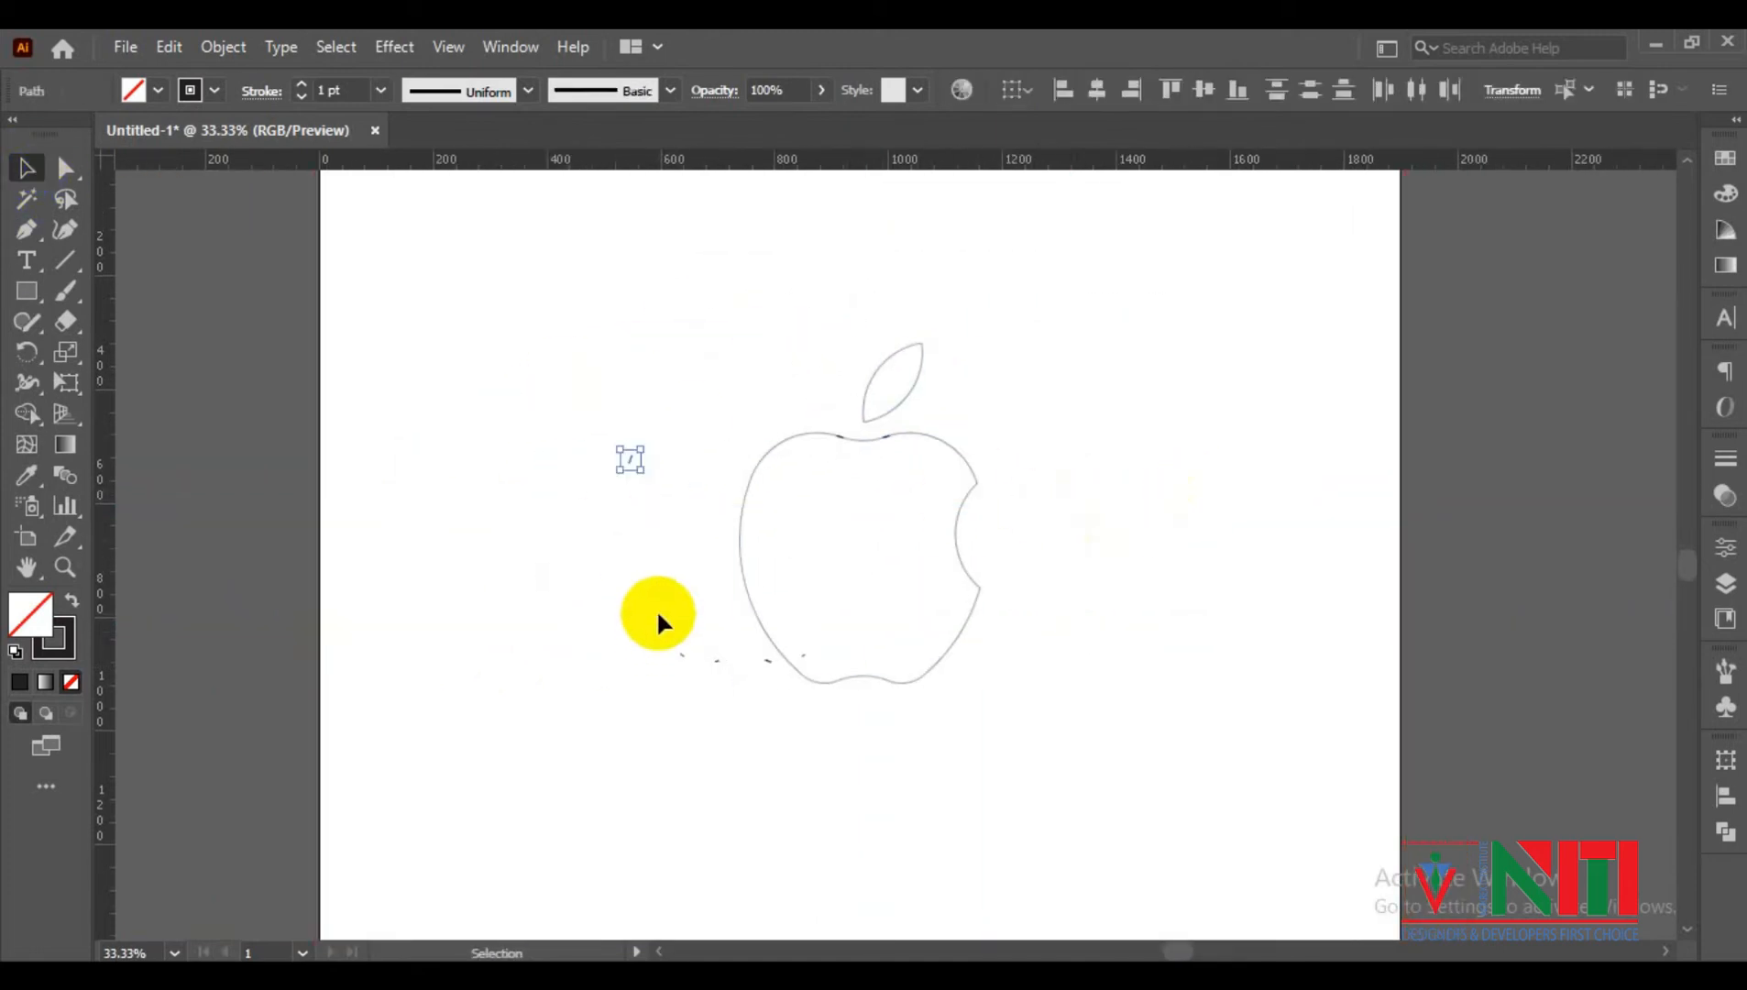
pyautogui.press('Delete')
pyautogui.click(950, 444)
pyautogui.moveTo(745, 353); pyautogui.dragTo(1111, 418)
pyautogui.moveTo(726, 545); pyautogui.dragTo(850, 464)
pyautogui.press('Delete')
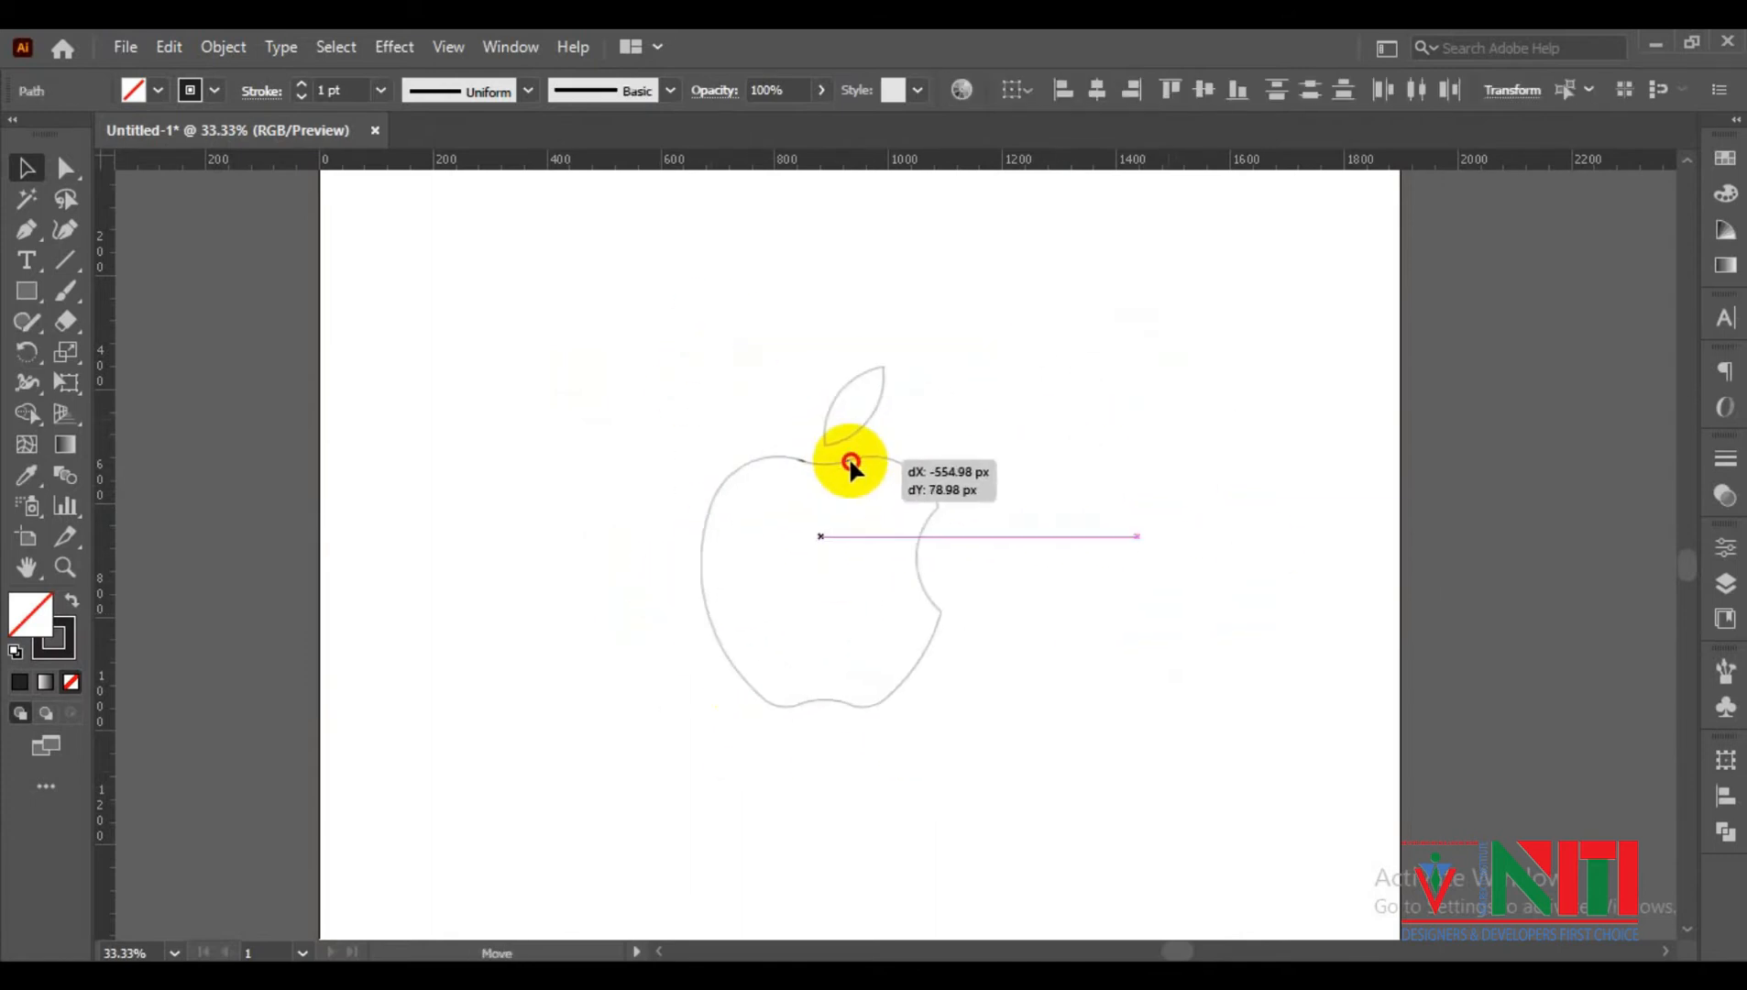
pyautogui.click(1009, 577)
# Clean up the leftover path overlaps along the dip in the apple's upper edge with Shape Builder
pyautogui.scroll(7, 844, 471)
pyautogui.scroll(2, 852, 354)
pyautogui.scroll(-3, 136, 343)
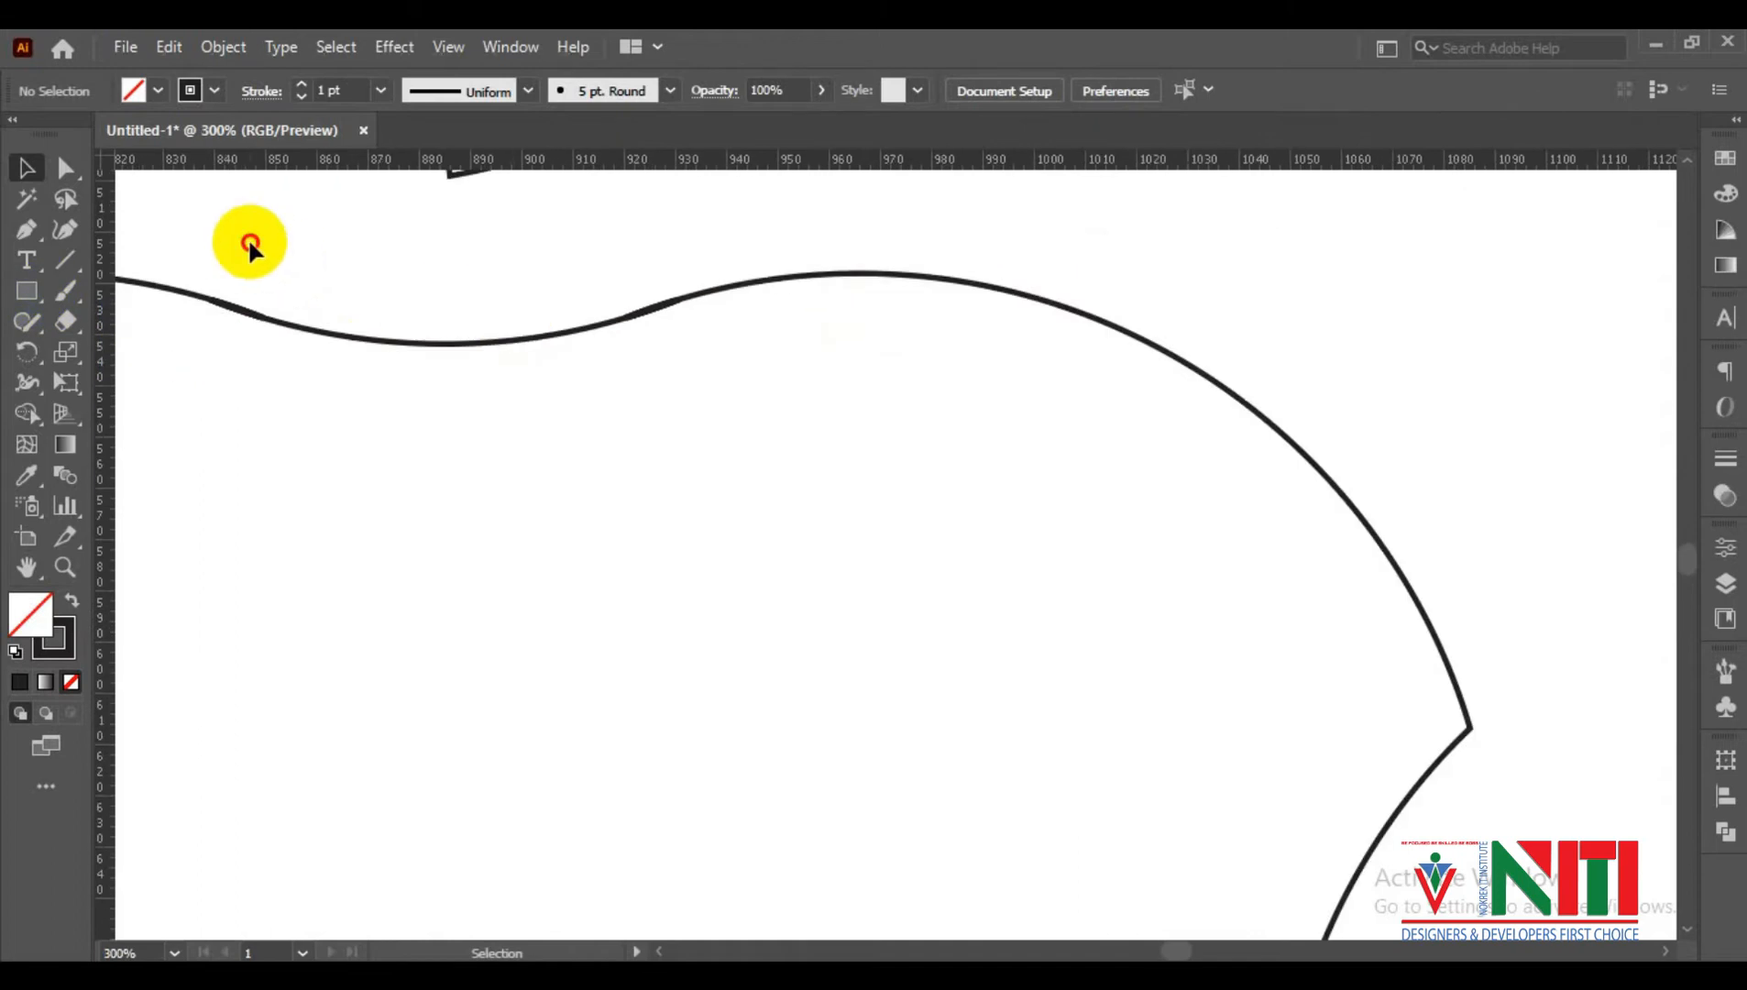
pyautogui.scroll(2, 216, 304)
pyautogui.moveTo(249, 243)
pyautogui.mouseDown()
pyautogui.moveTo(216, 312)
pyautogui.moveTo(269, 330)
pyautogui.mouseUp()
pyautogui.scroll(1, 203, 330)
pyautogui.hotkey('shift', 'm')
pyautogui.moveTo(1210, 318); pyautogui.dragTo(901, 370)
pyautogui.moveTo(1068, 370); pyautogui.dragTo(1075, 386)
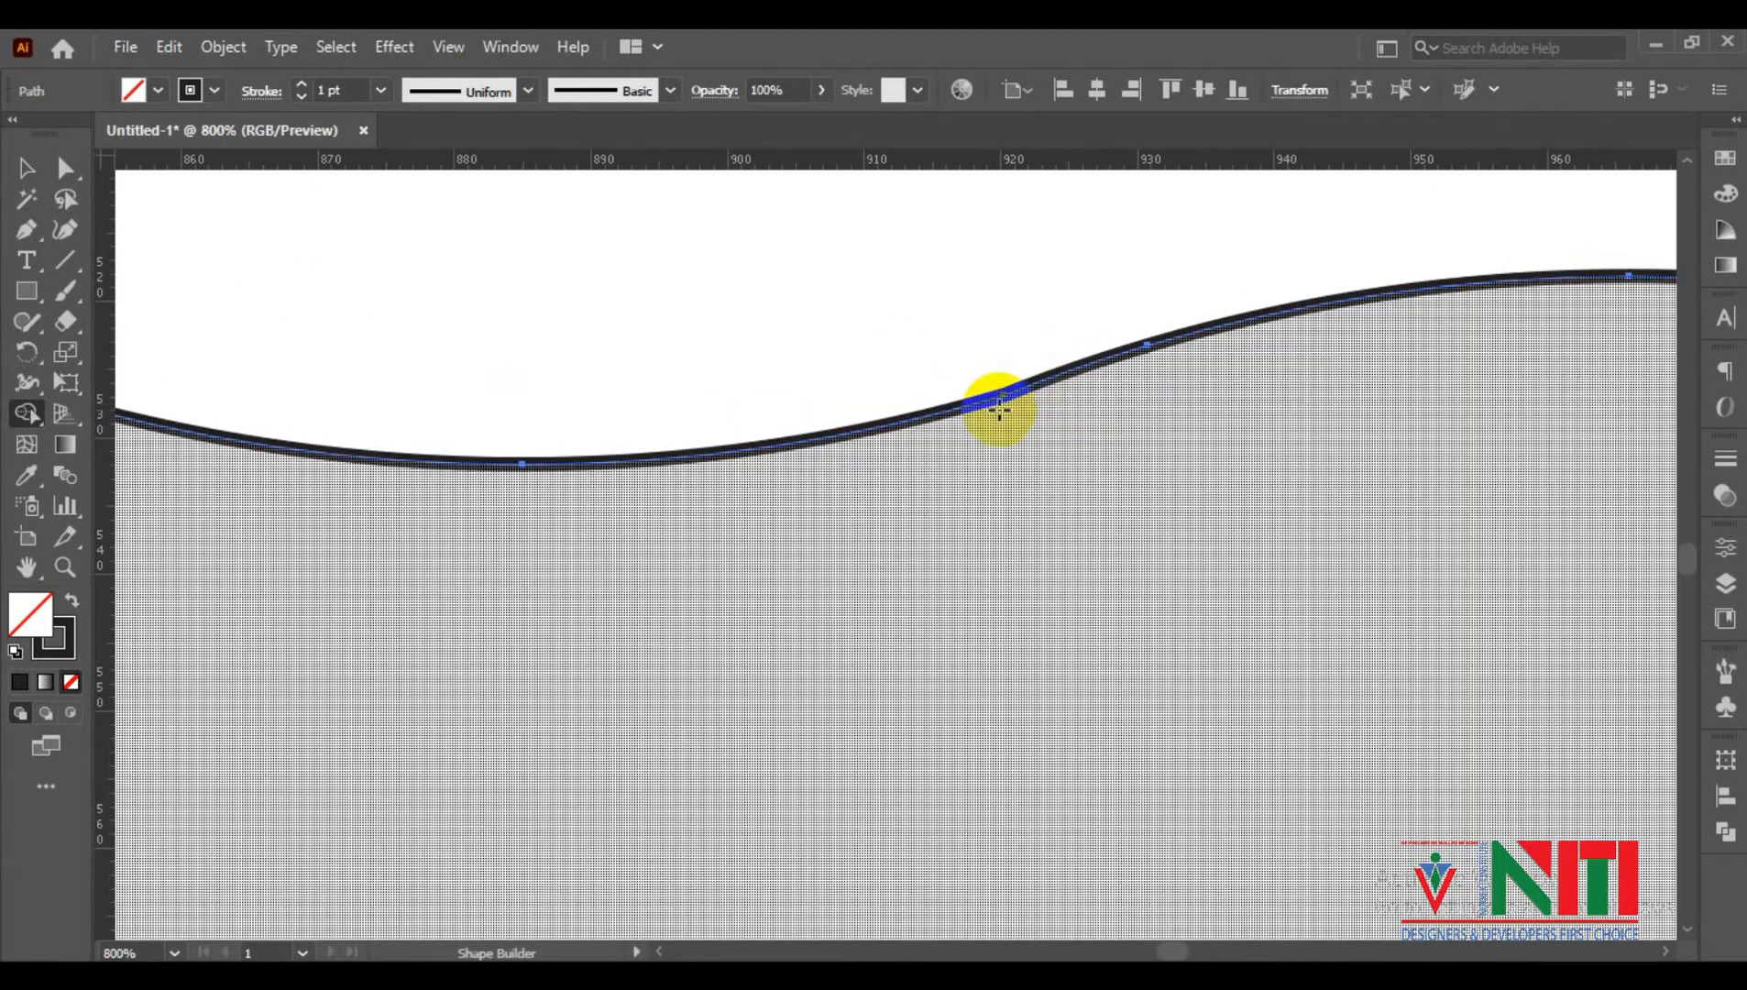
pyautogui.scroll(-4, 999, 410)
pyautogui.press('v')
pyautogui.click(343, 234)
pyautogui.scroll(-3, 734, 394)
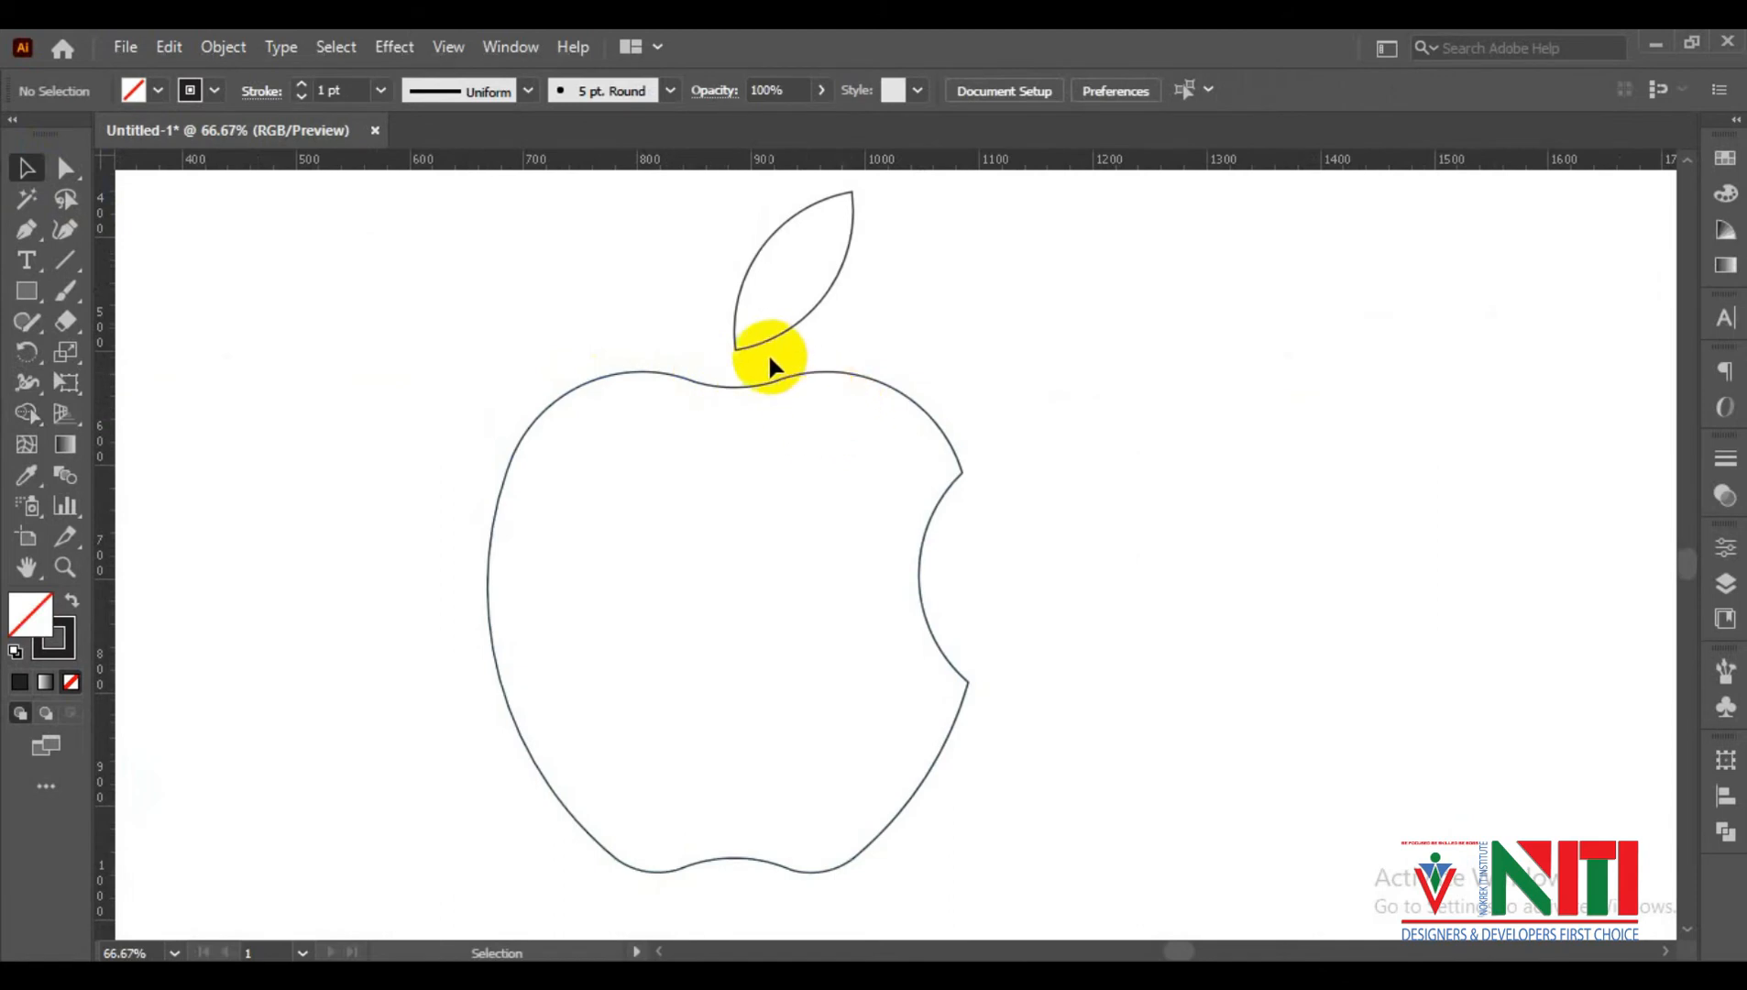
# Fill the apple body and leaf with a dark grey, and undo back to the overlapping circles
pyautogui.moveTo(771, 358); pyautogui.dragTo(928, 393)
pyautogui.click(1068, 582)
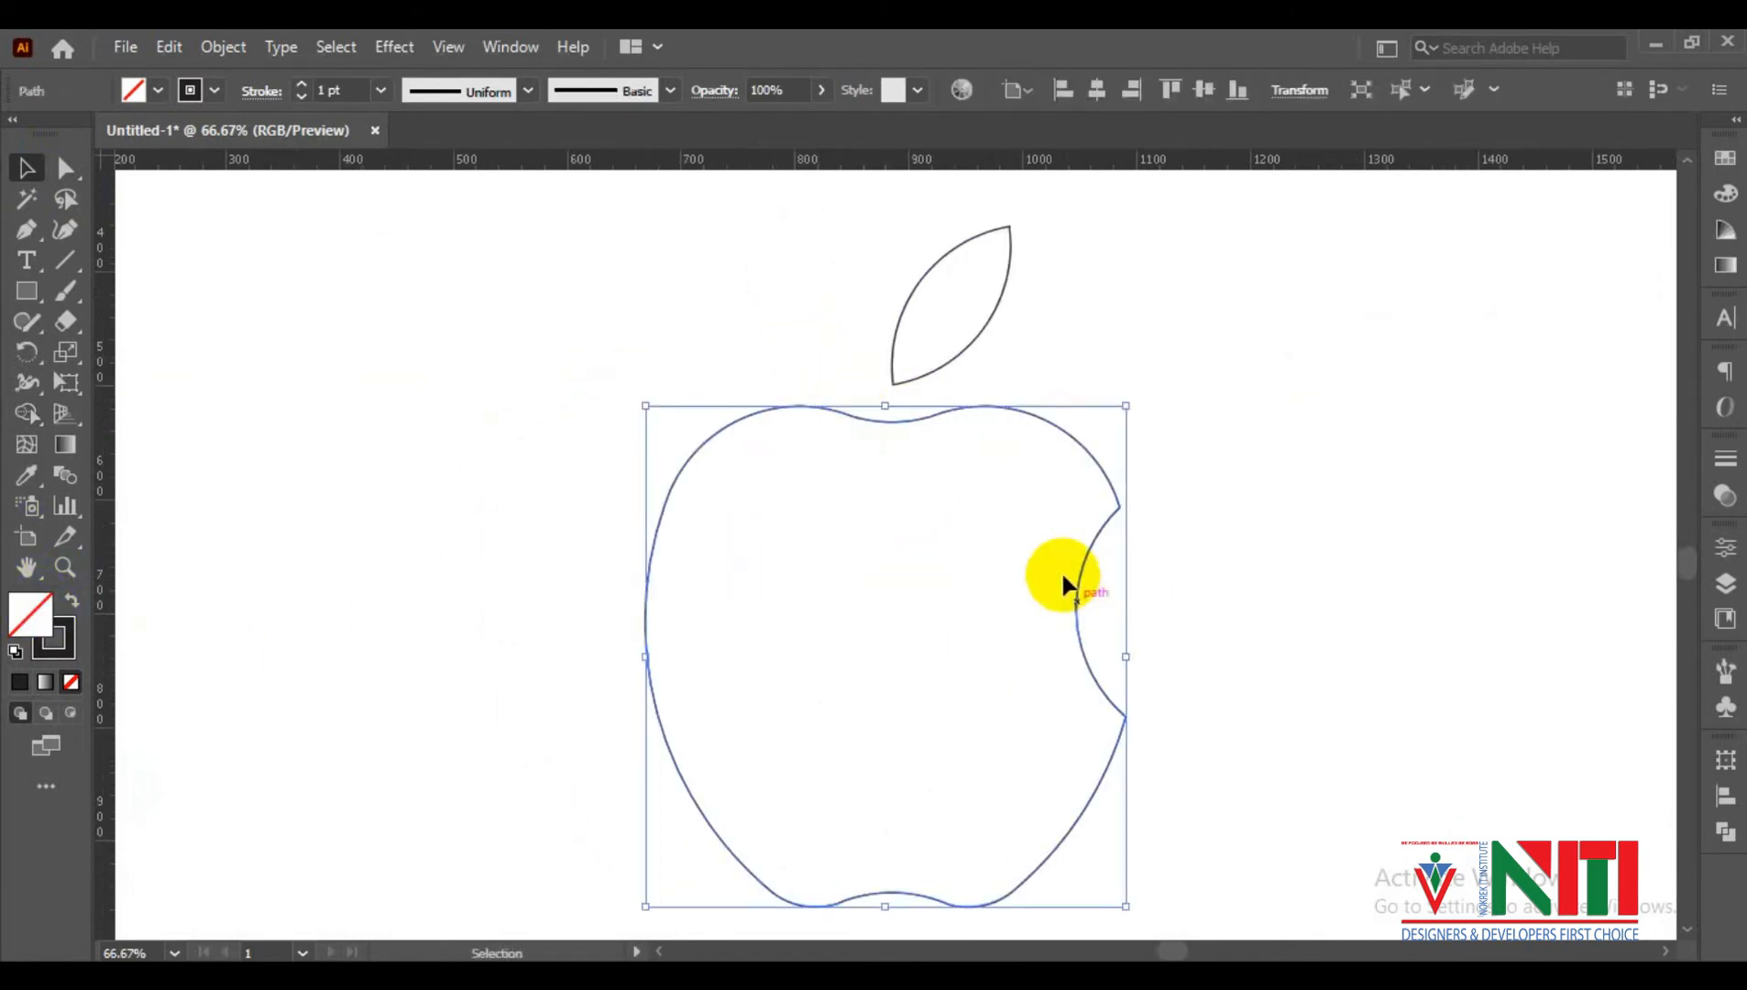
pyautogui.doubleClick(45, 616)
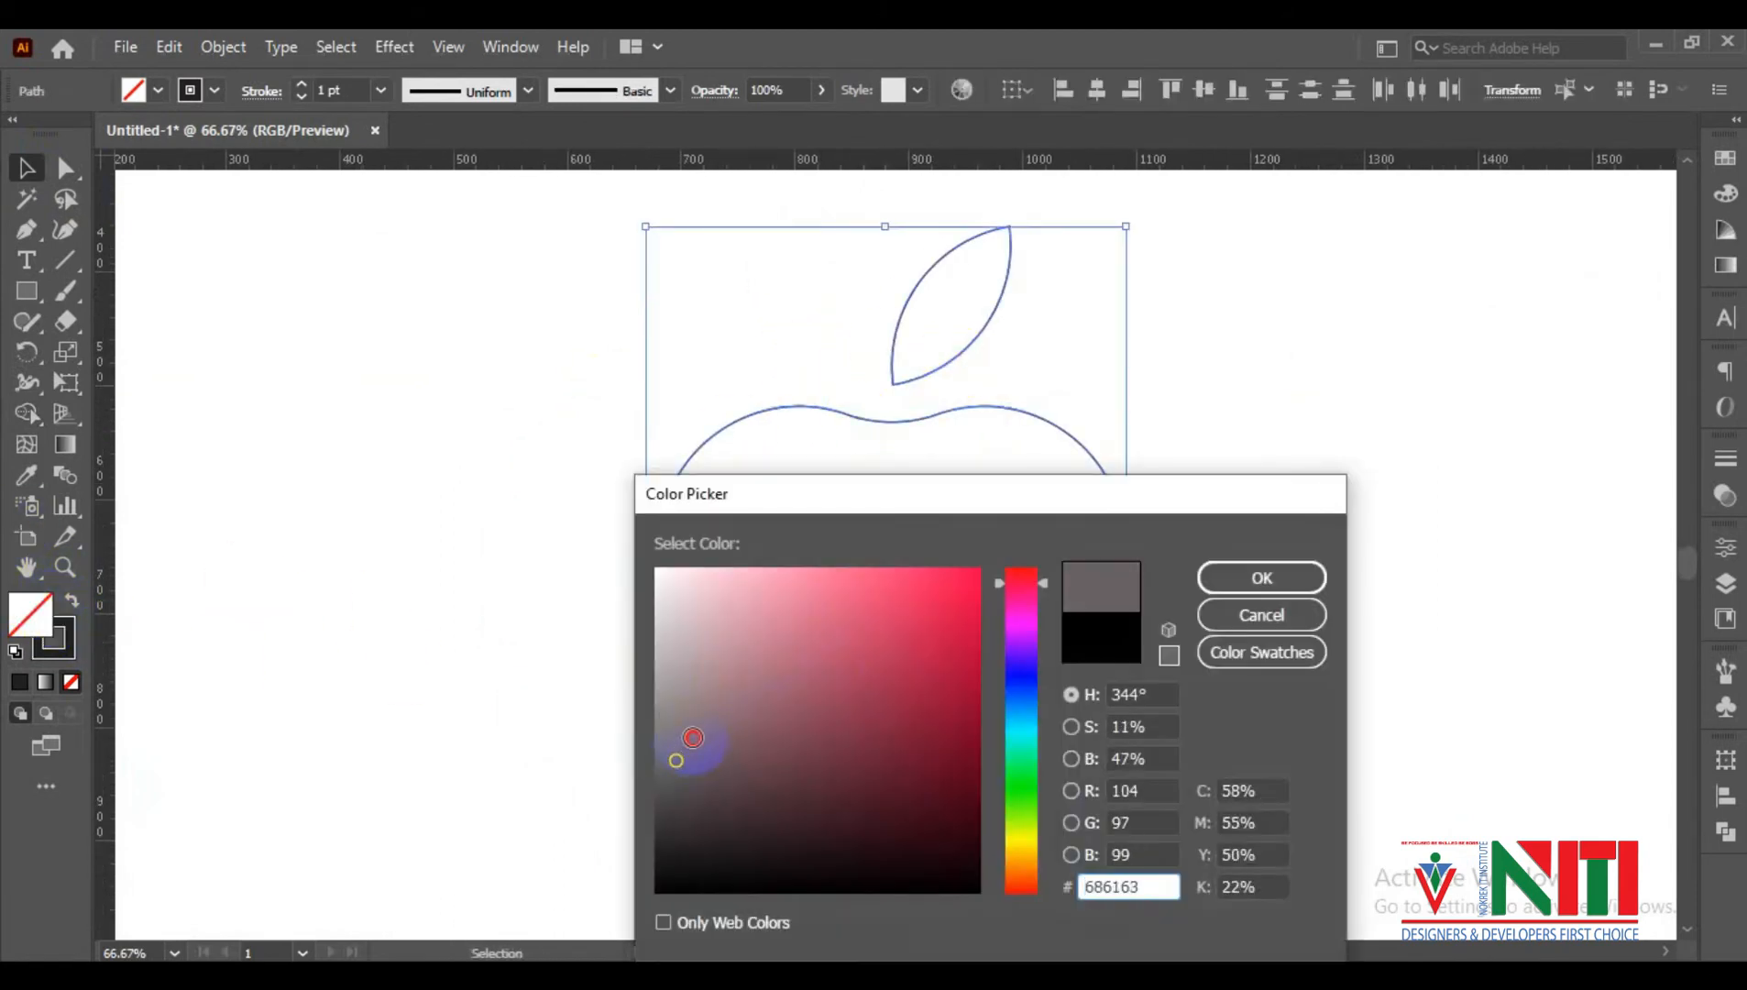
pyautogui.click(1309, 584)
pyautogui.click(268, 532)
pyautogui.scroll(-3, 862, 566)
pyautogui.scroll(1, 907, 567)
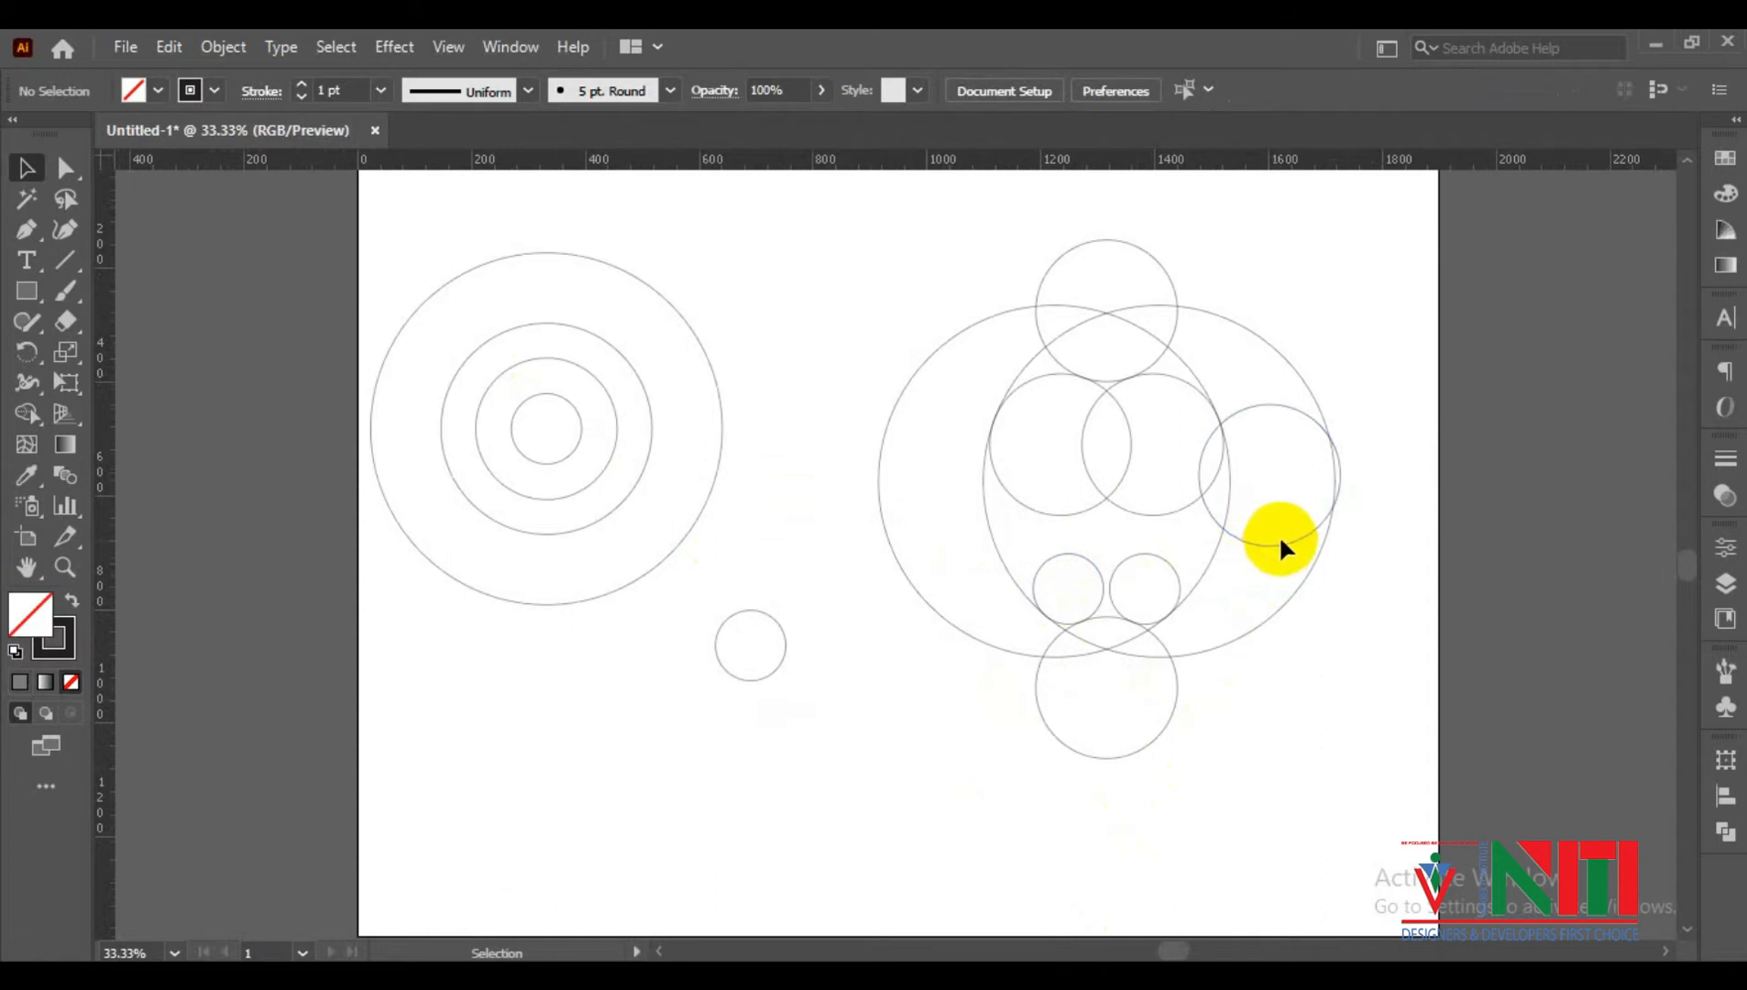
# Move the circle that forms the apple's bite slightly upward
pyautogui.moveTo(1281, 549); pyautogui.dragTo(1285, 519)
pyautogui.click(1326, 656)
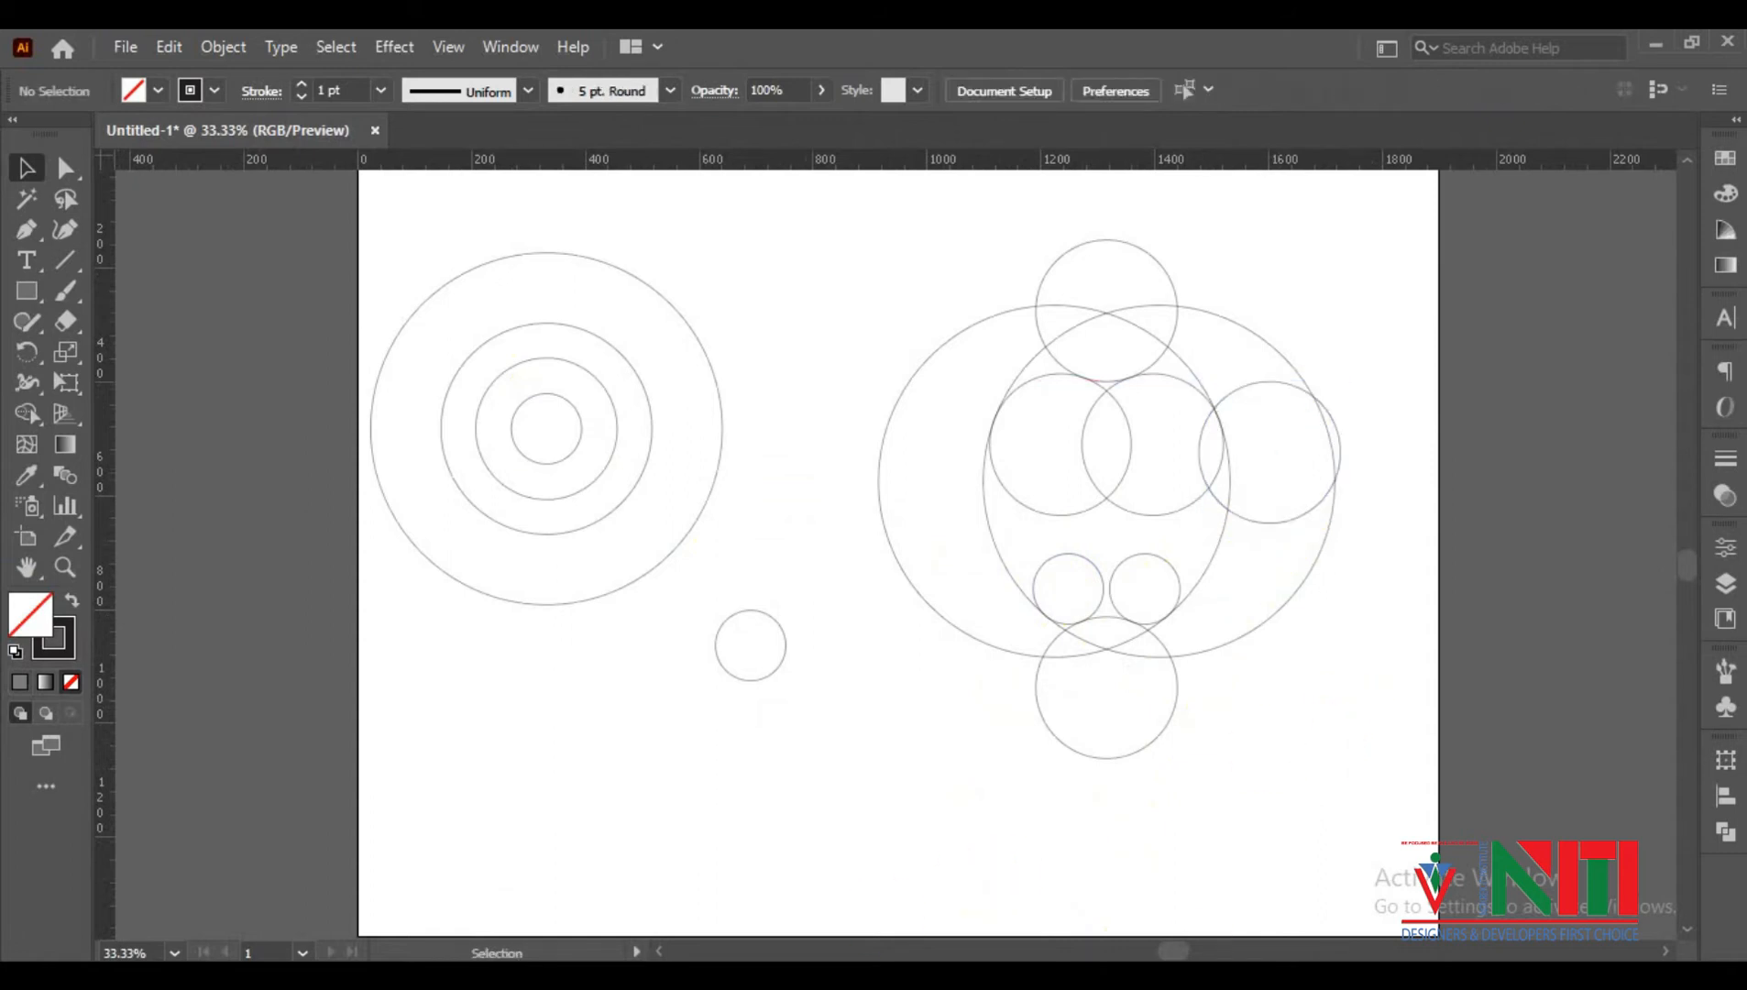
pyautogui.click(1100, 852)
# Copy the black Apple logo image from the Google image results in Chrome and paste it into the Illustrator document
pyautogui.click(1194, 456)
pyautogui.rightClick(1271, 464)
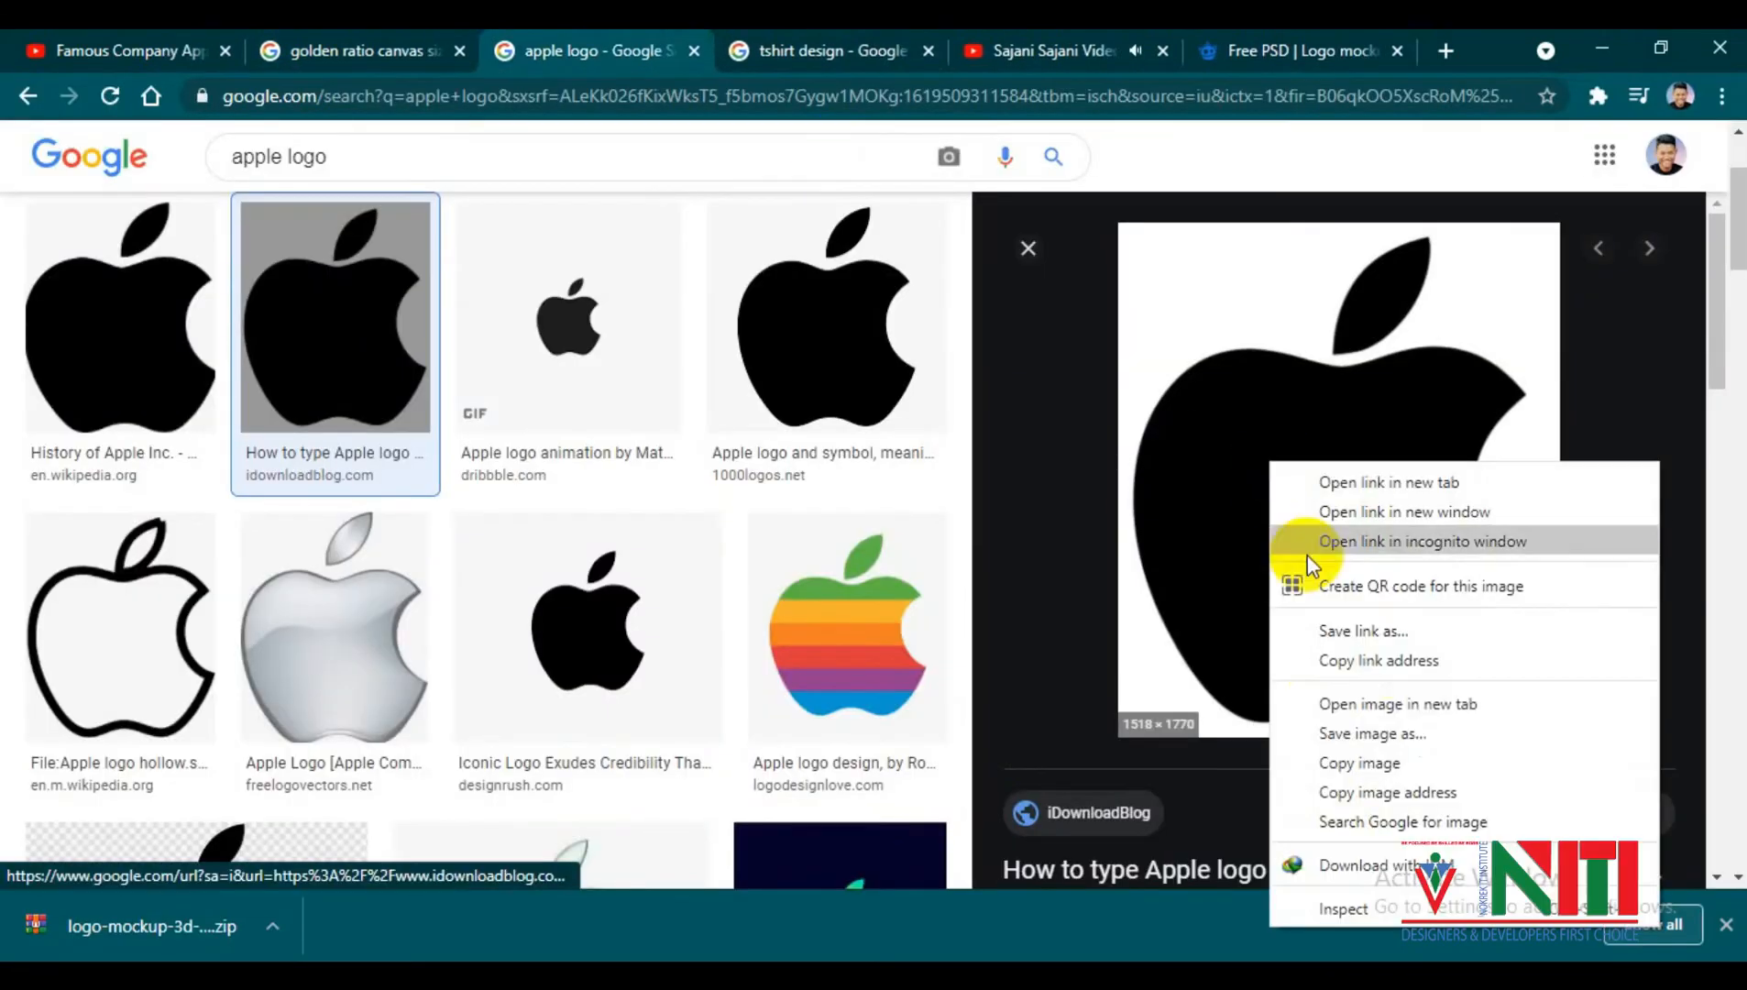
pyautogui.click(1383, 763)
pyautogui.click(768, 616)
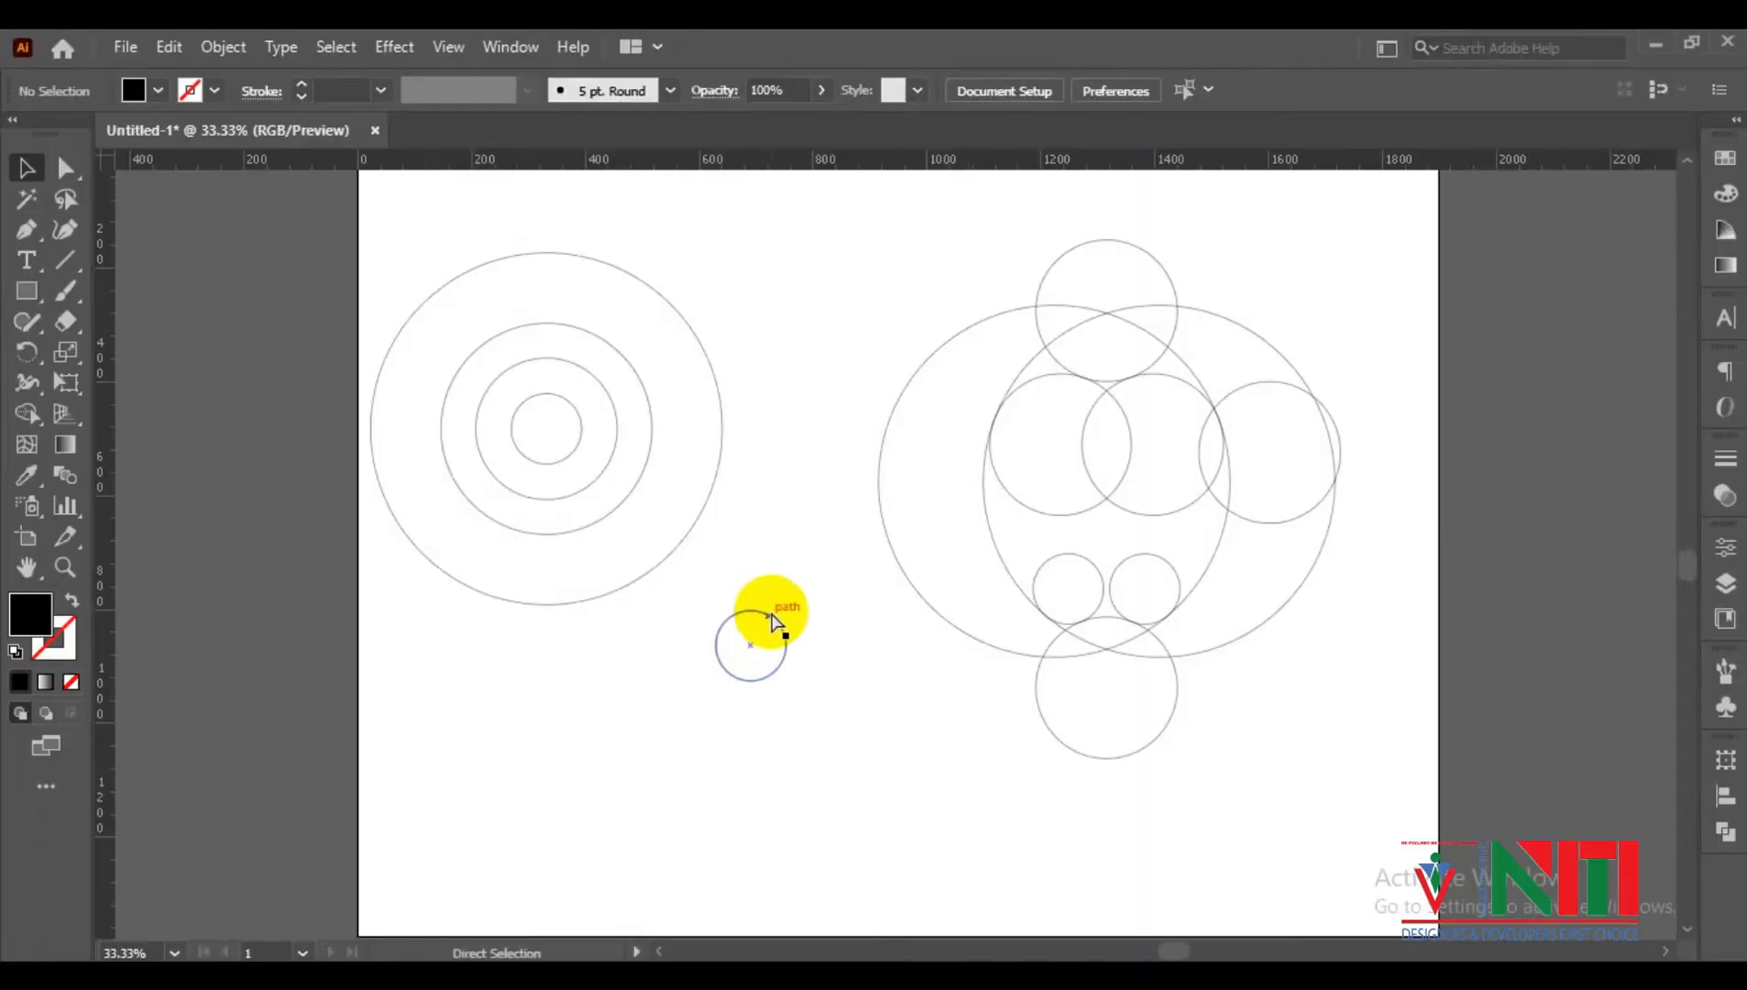
pyautogui.hotkey('ctrl', 'v')
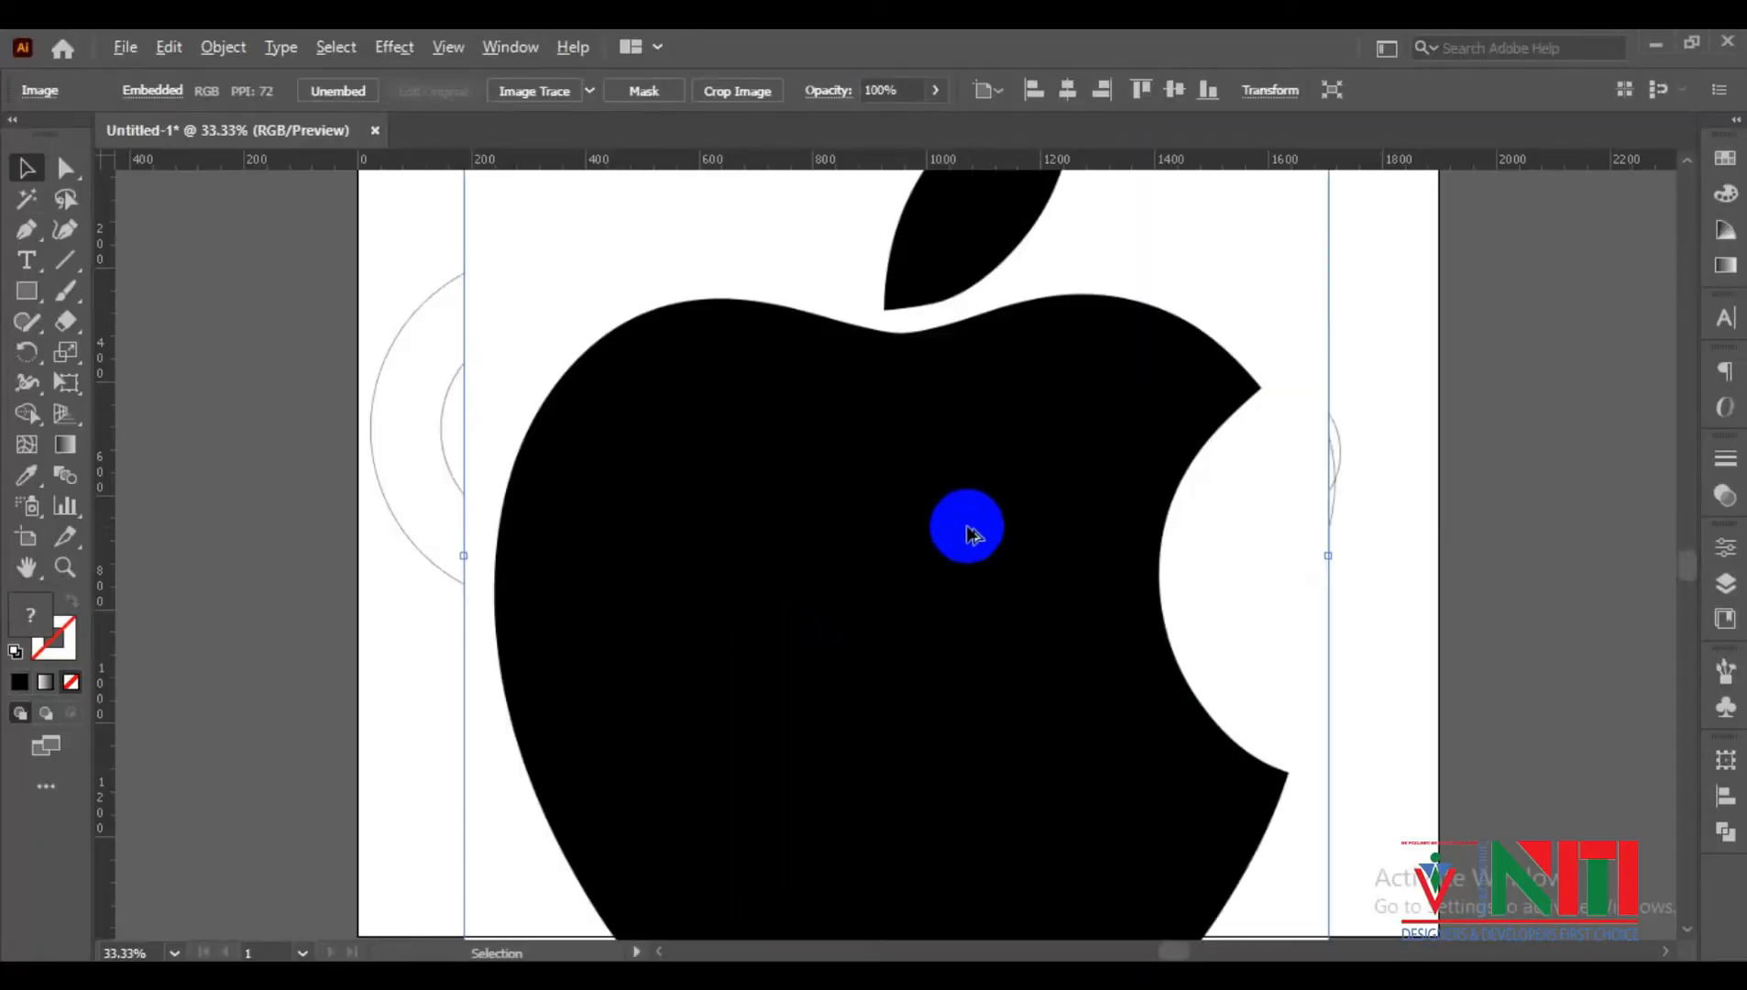
# Scale down the pasted logo image and place it over the apple's circle construction
pyautogui.hotkey('ctrl', '-')
pyautogui.moveTo(987, 395); pyautogui.dragTo(999, 417)
pyautogui.click(999, 420)
pyautogui.moveTo(943, 550); pyautogui.dragTo(1019, 513)
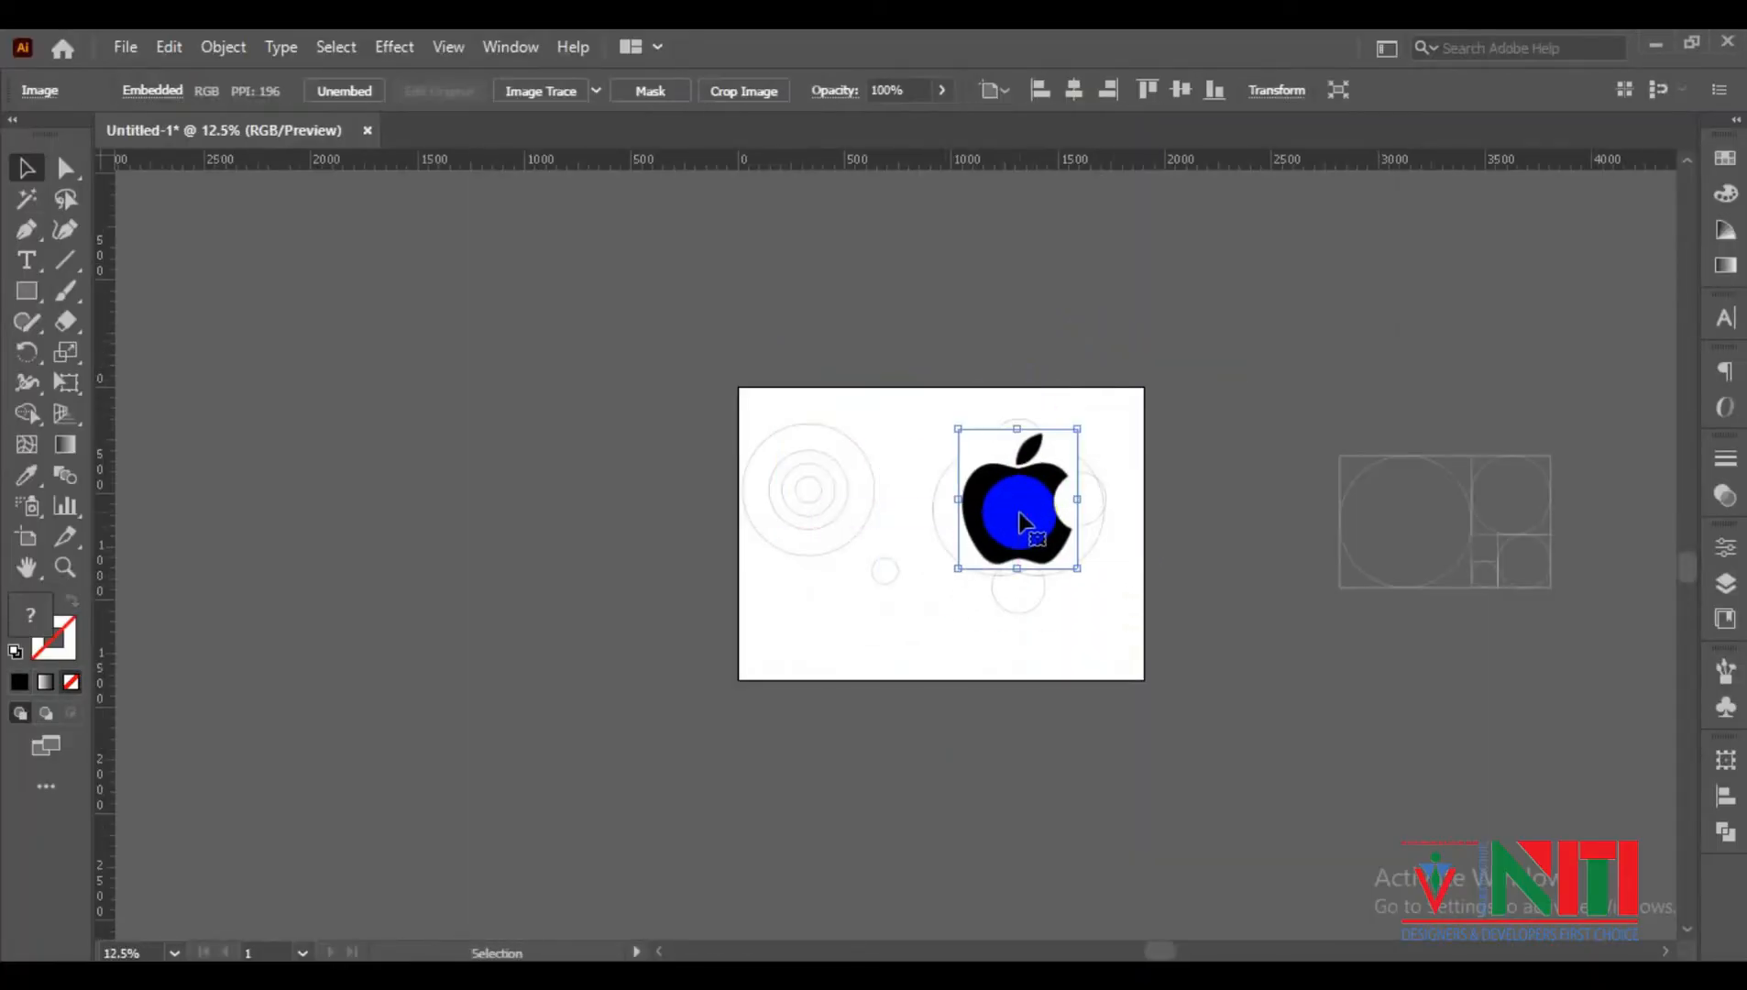
pyautogui.scroll(2, 1020, 512)
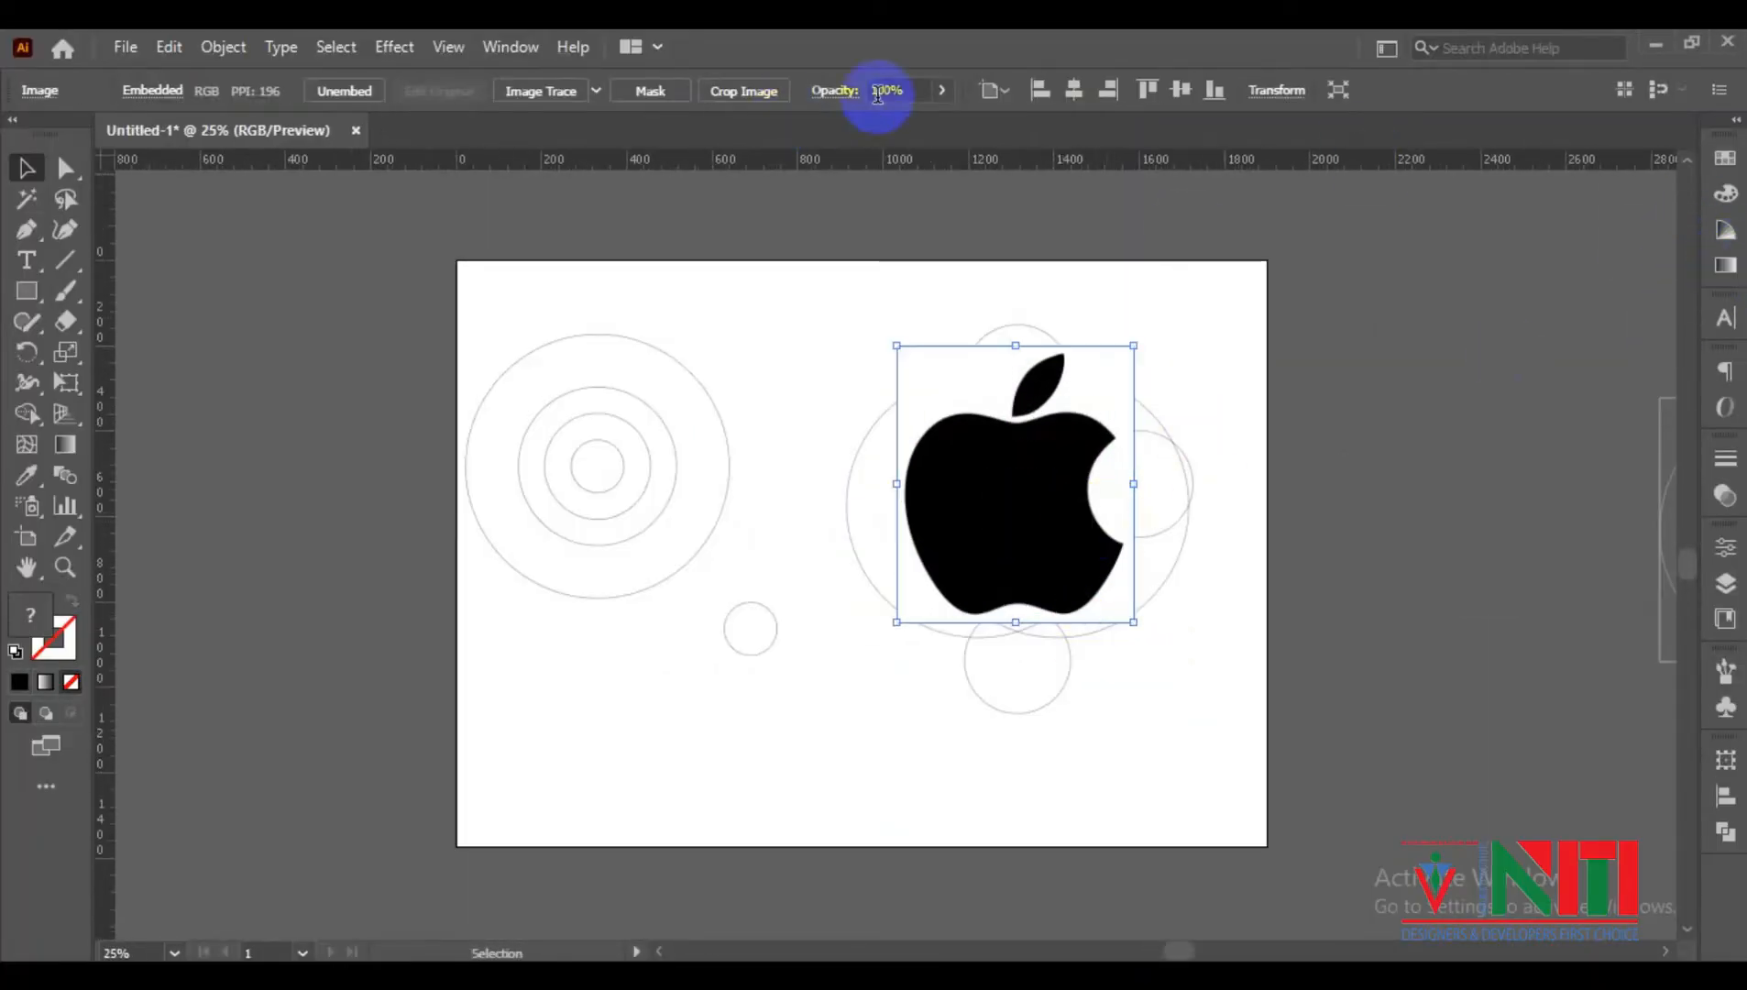
# Lower the logo image's opacity to 62%
pyautogui.scroll(-20, 907, 89)
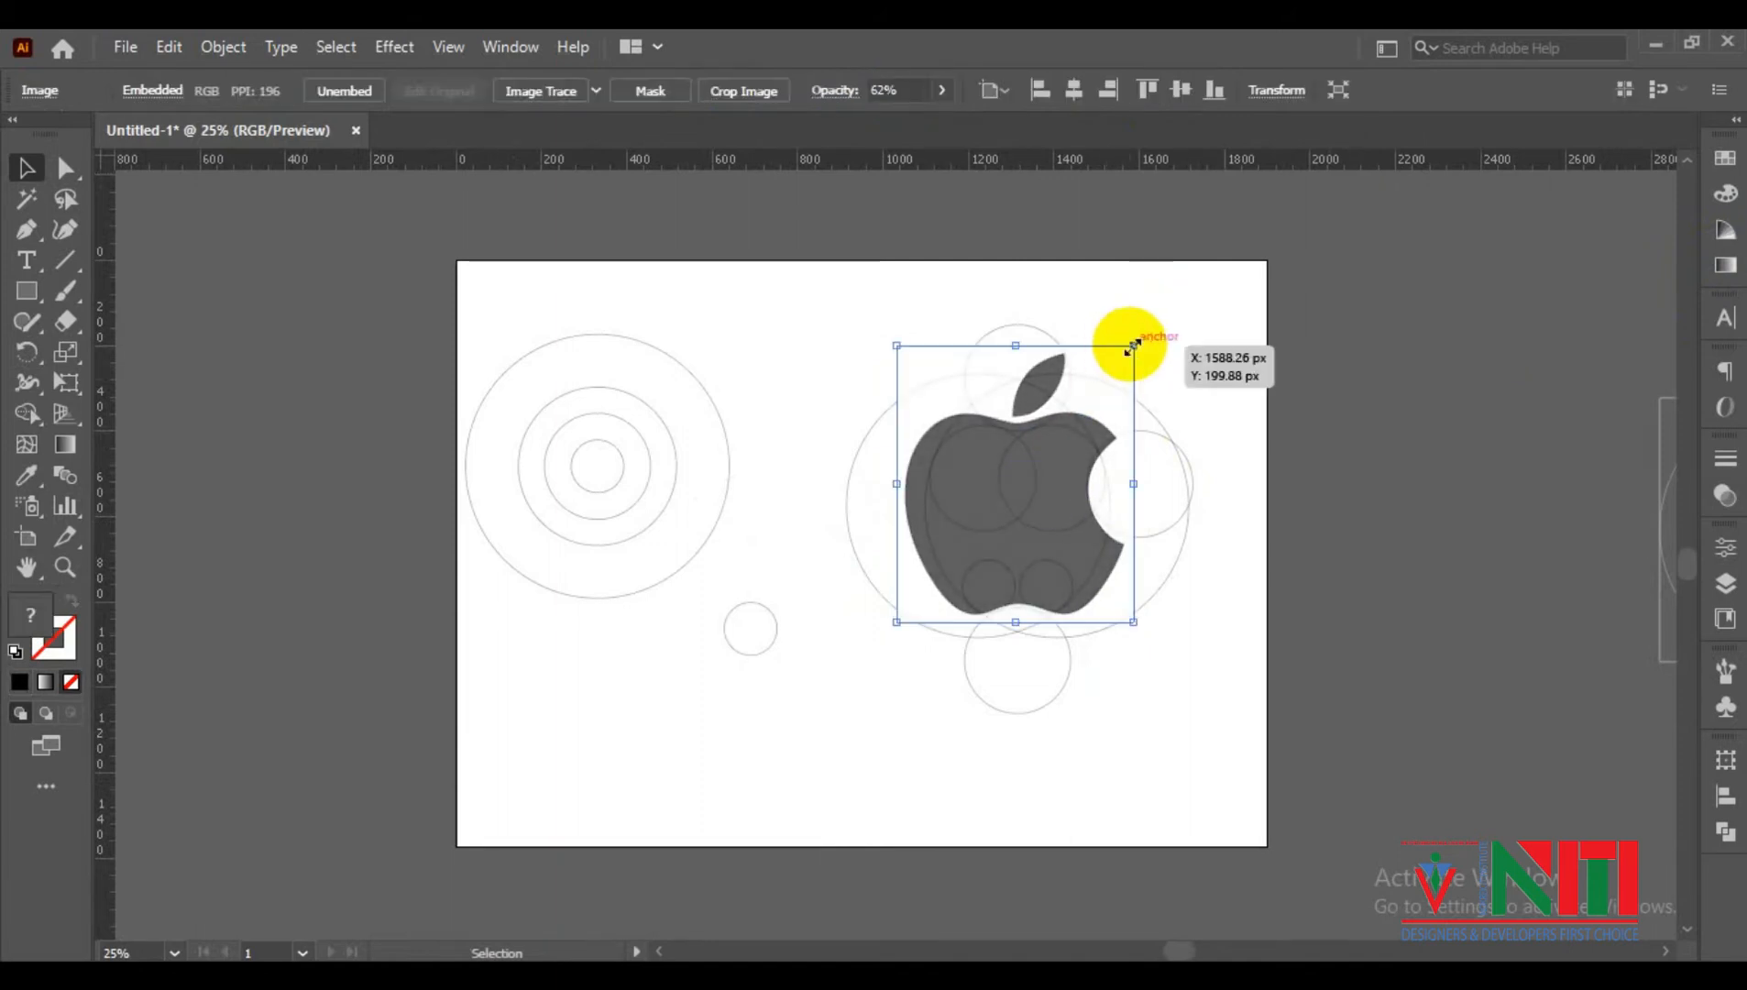
pyautogui.press('z')
pyautogui.moveTo(1133, 346); pyautogui.dragTo(1133, 378)
pyautogui.click(25, 176)
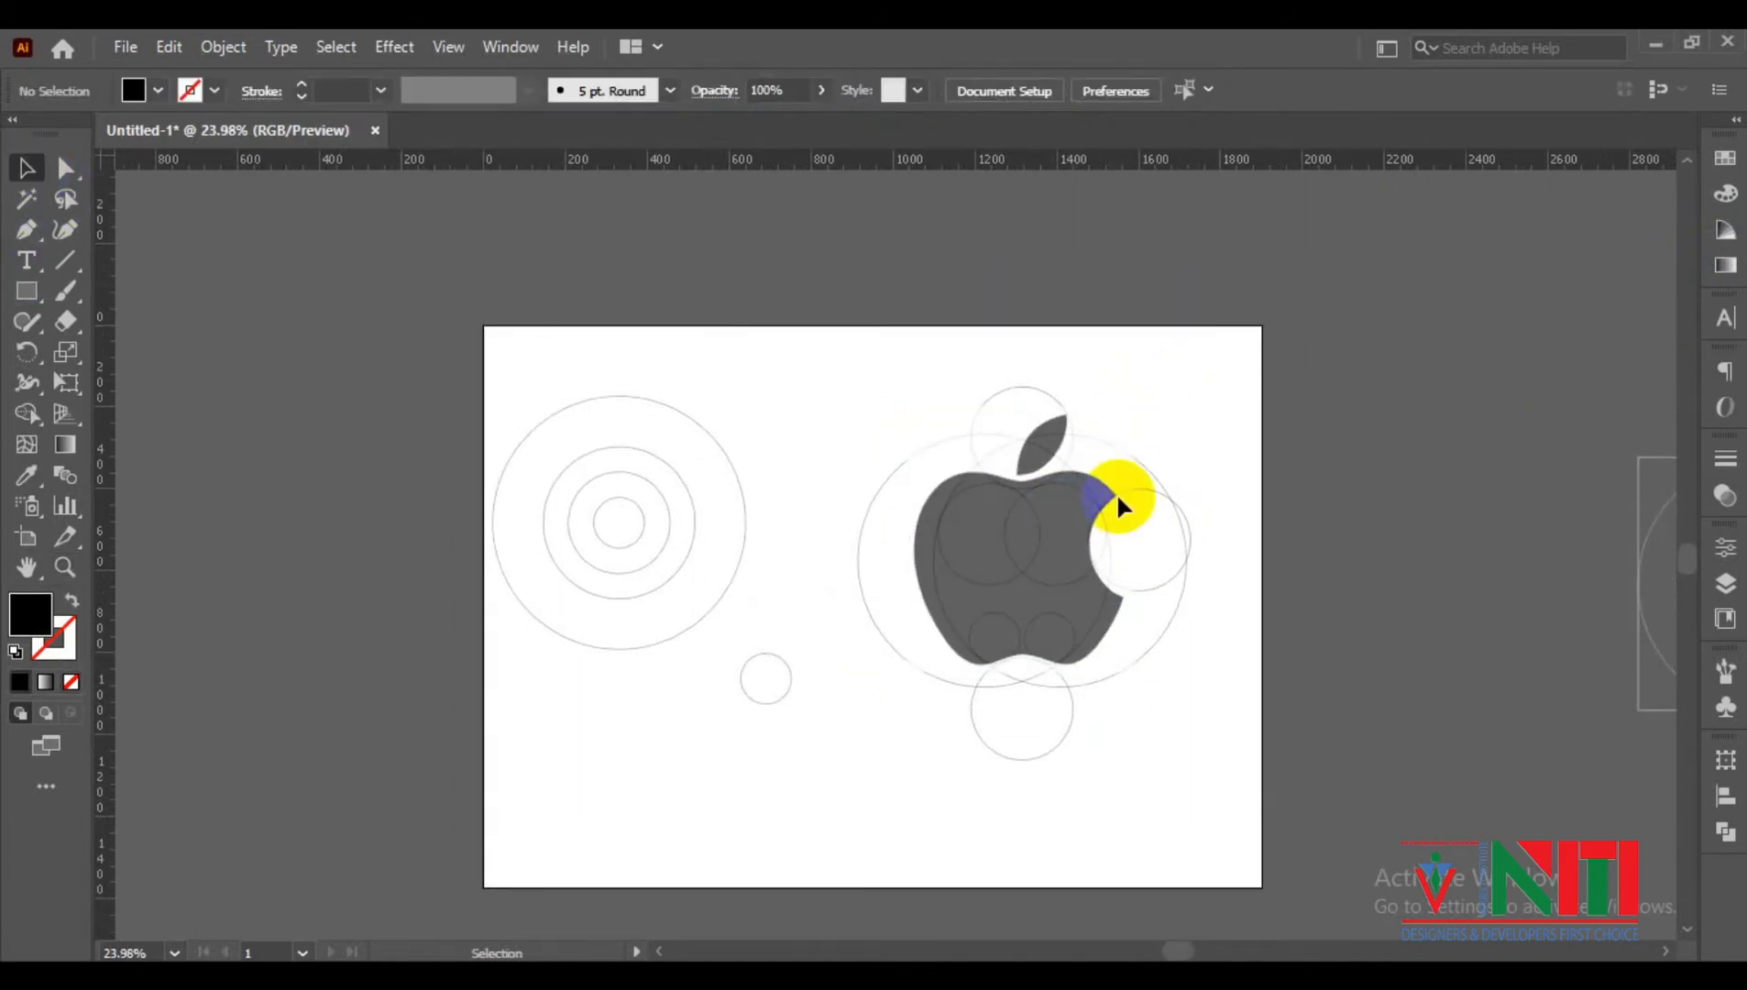
# Scale the logo image to match the circle construction and send it to the back, behind the circles
pyautogui.hotkey('ctrl', '=')
pyautogui.hotkey('ctrl', '=')
pyautogui.hotkey('ctrl', '=')
pyautogui.click(1145, 350)
pyautogui.moveTo(1220, 222); pyautogui.dragTo(1175, 256)
pyautogui.rightClick(1014, 491)
pyautogui.moveTo(1123, 708)
pyautogui.click(1355, 781)
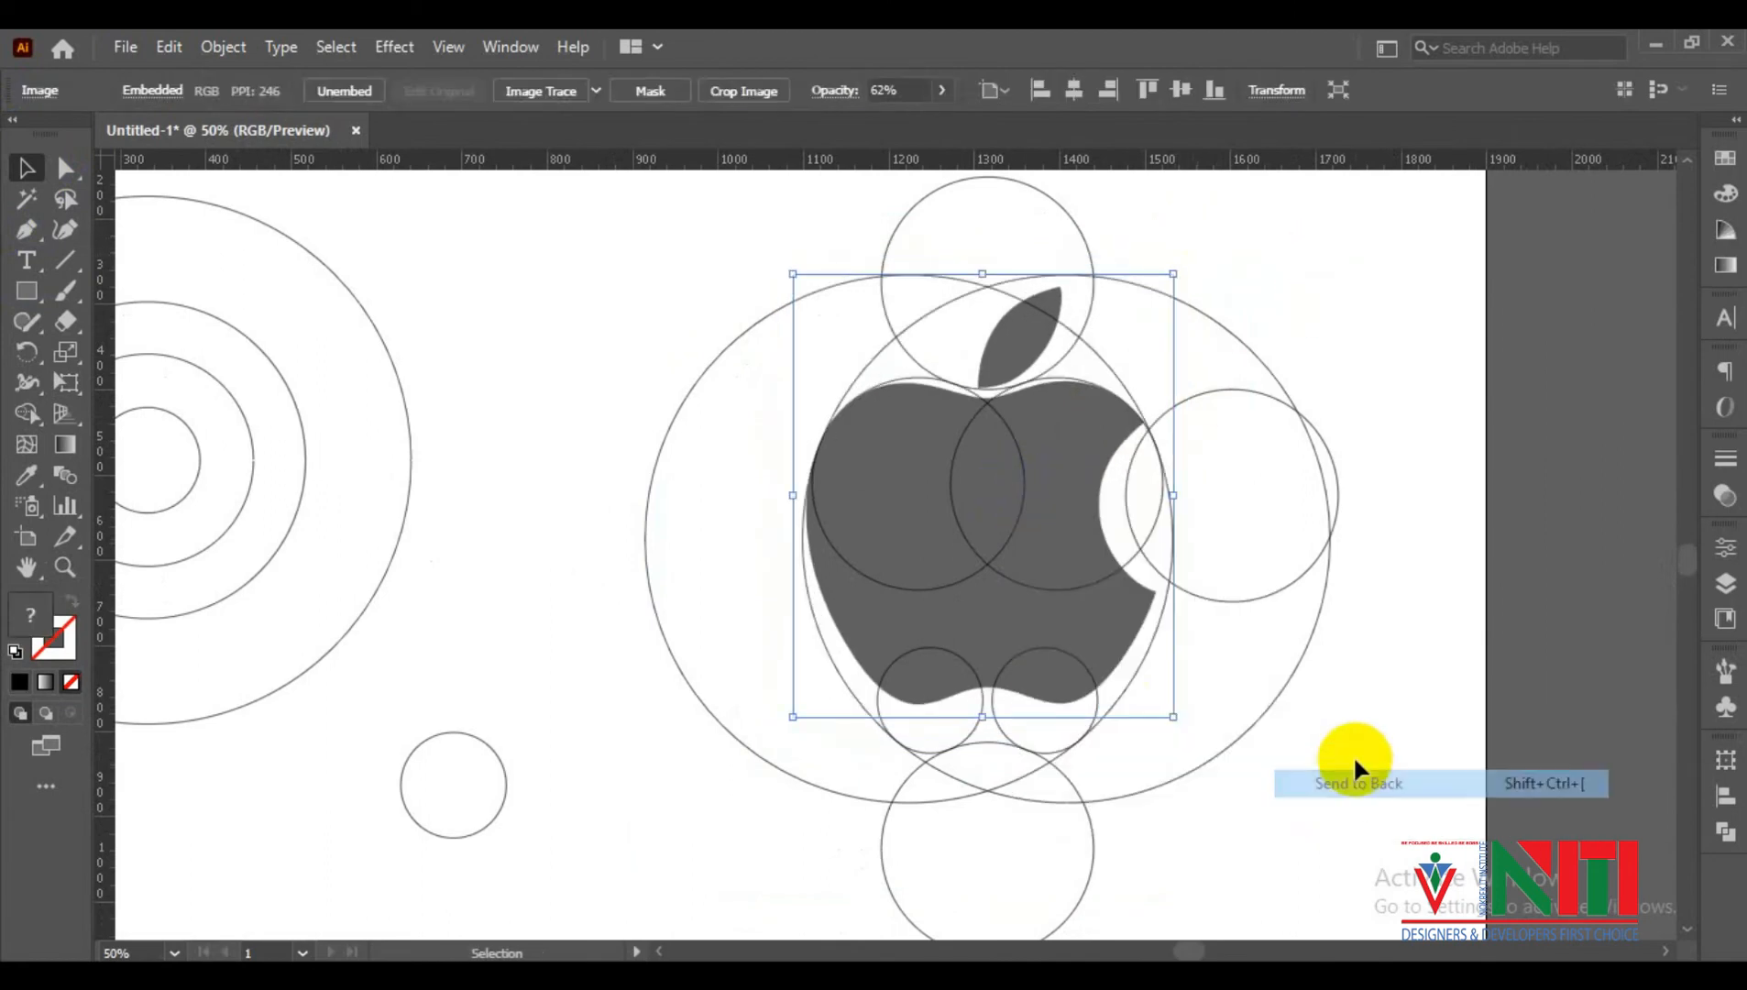
pyautogui.click(1374, 461)
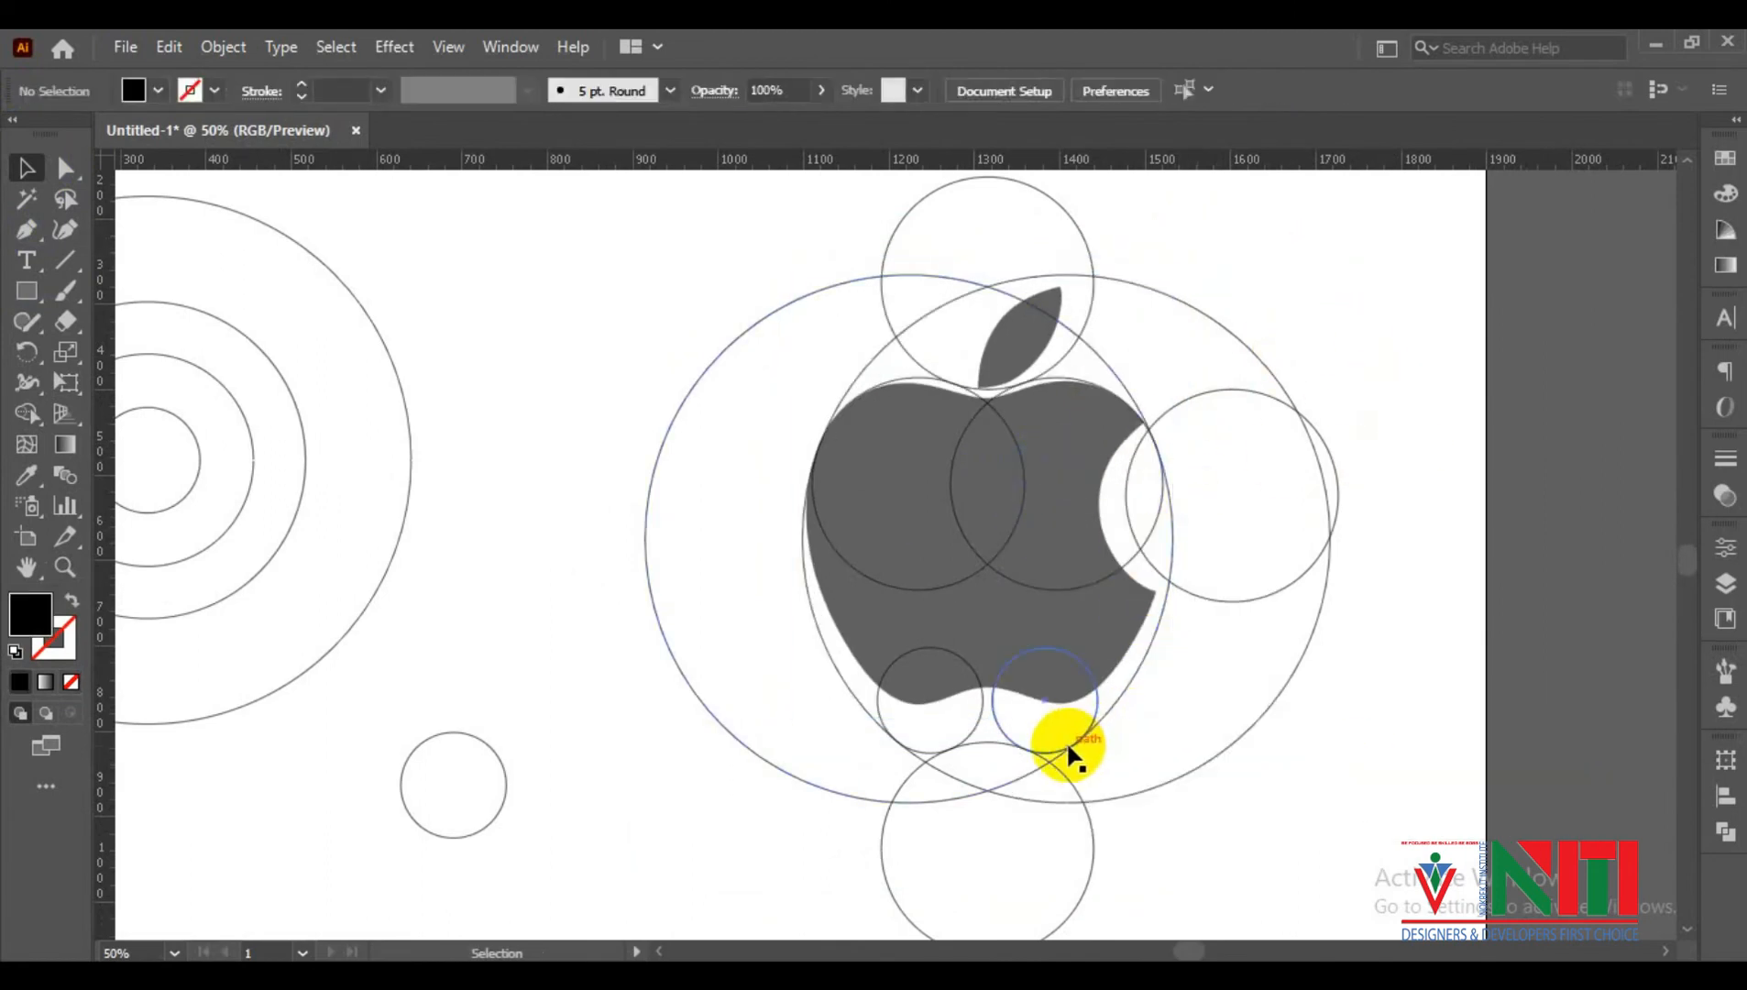
# Move the two small circles up onto the logo's lower left and lower right lobes
pyautogui.scroll(-1, 1069, 756)
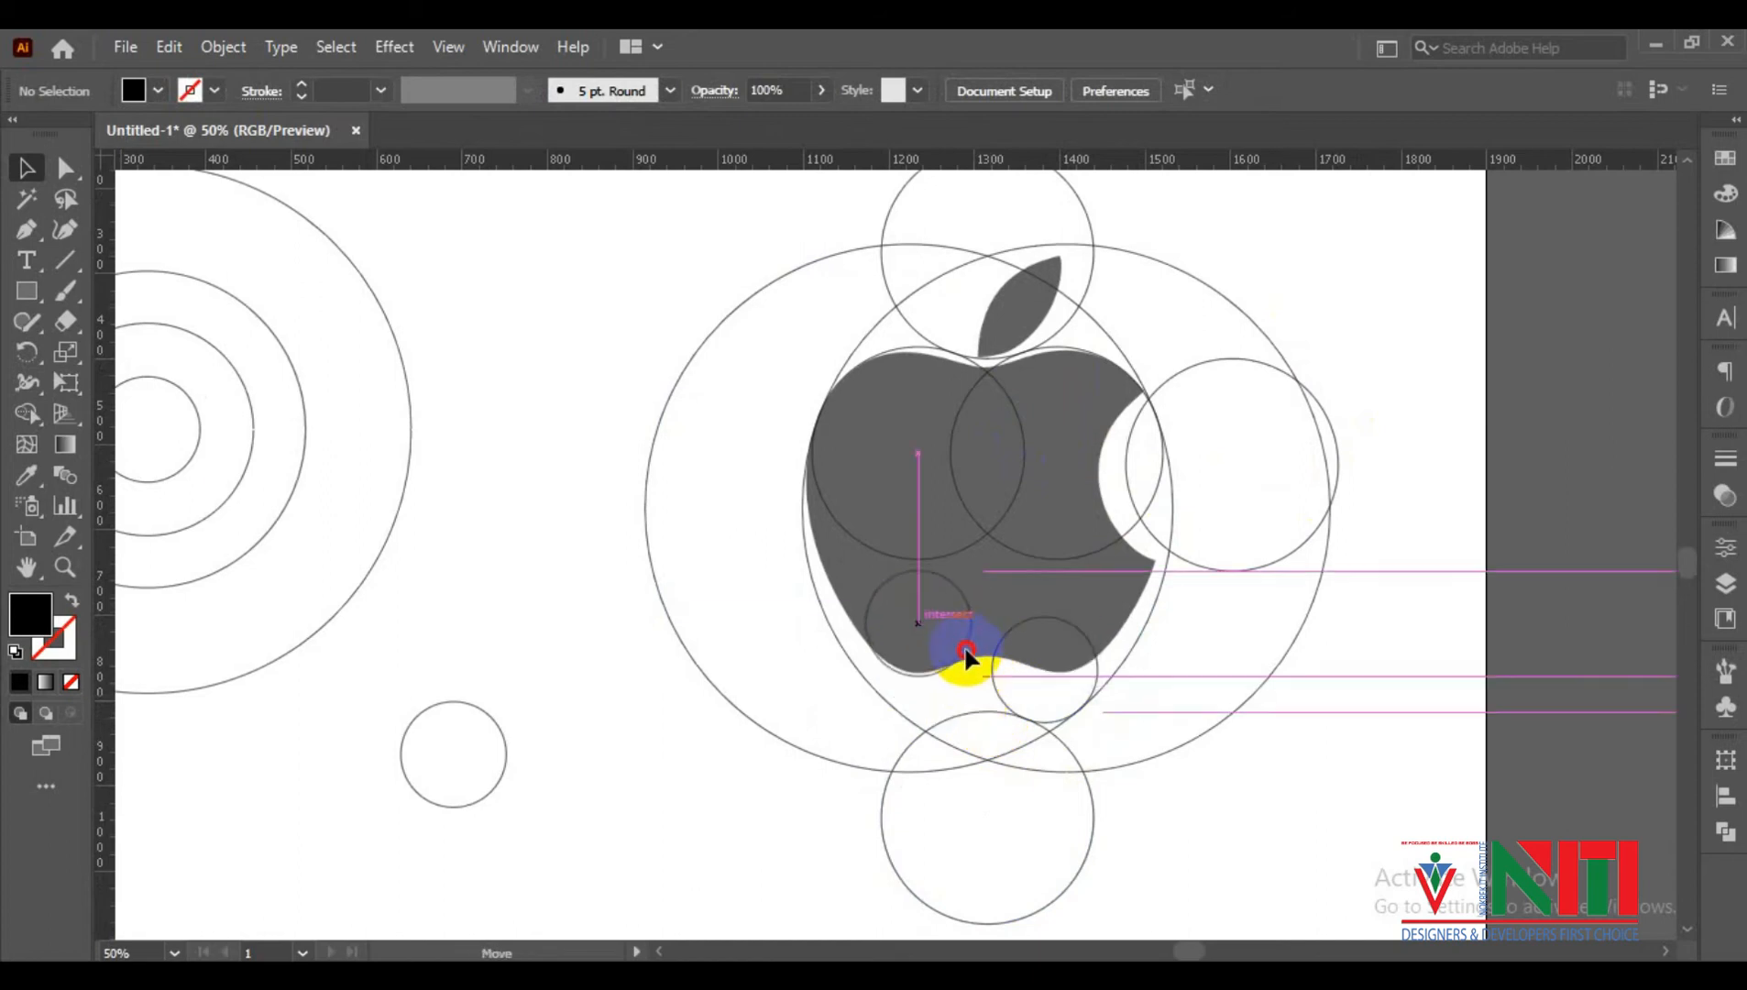
pyautogui.moveTo(966, 651); pyautogui.dragTo(966, 651)
pyautogui.scroll(1, 966, 650)
pyautogui.click(1091, 744)
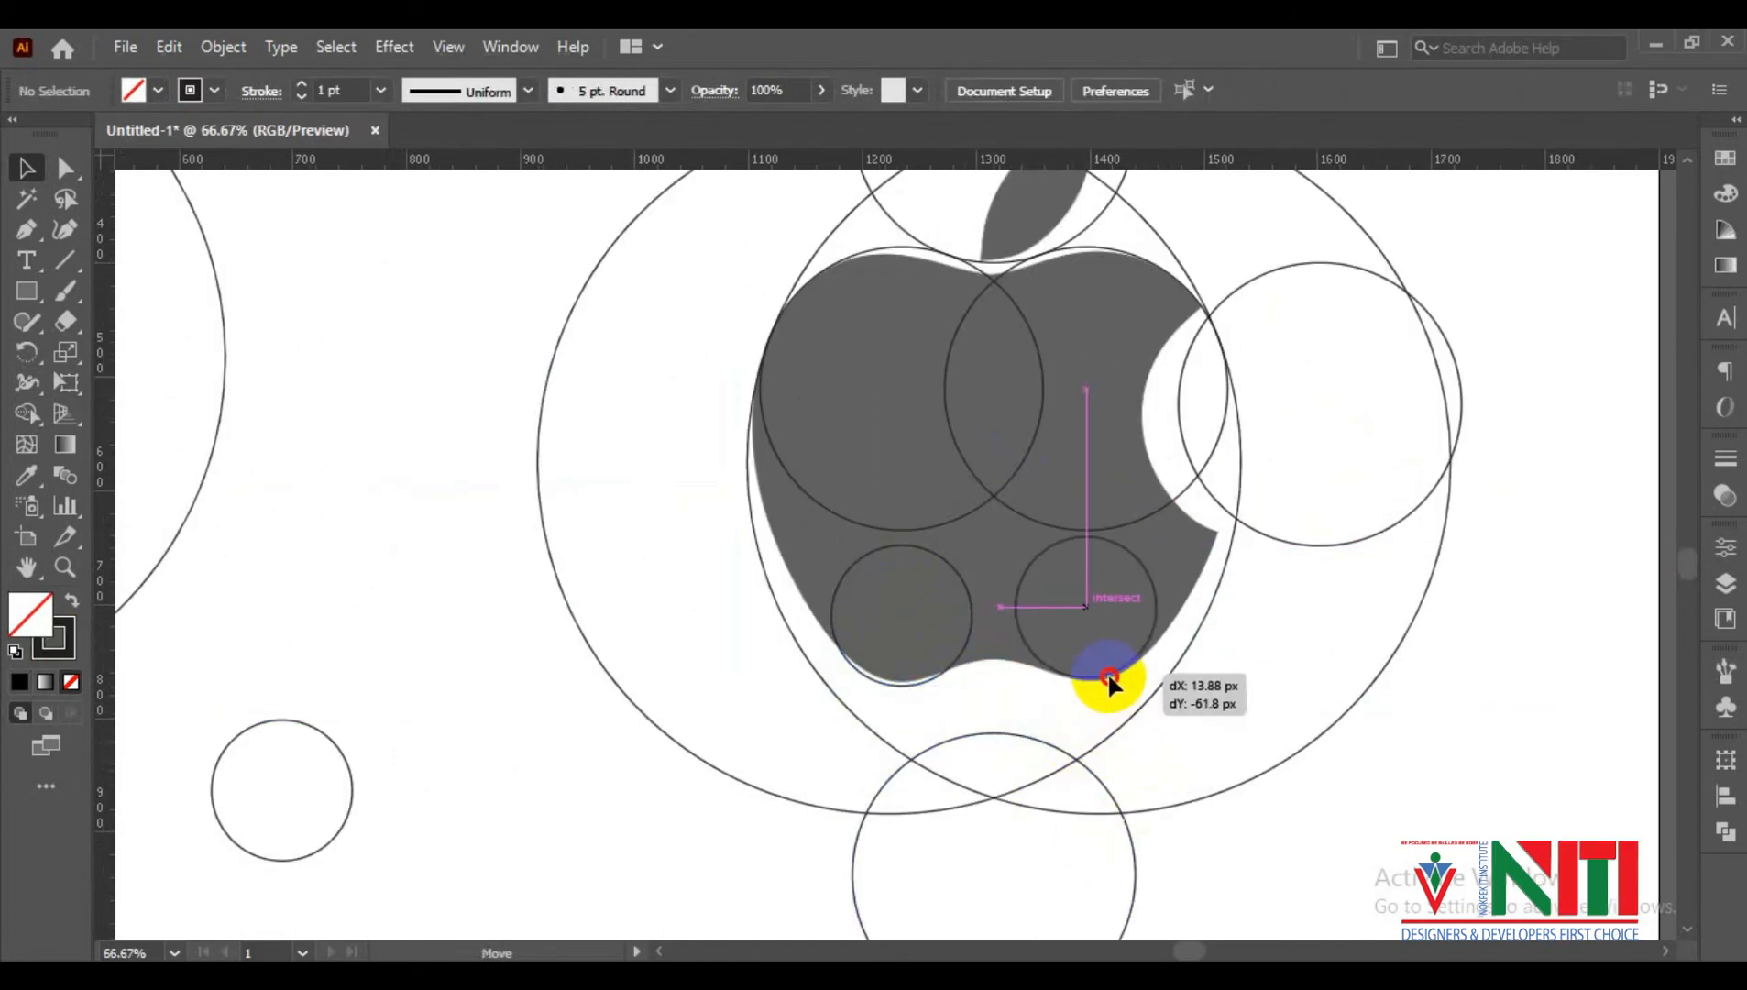
pyautogui.moveTo(1110, 680); pyautogui.dragTo(1110, 689)
# Move the bottom circle up so its upper arc meets the dip in the logo's lower edge
pyautogui.moveTo(1042, 747); pyautogui.dragTo(1052, 678)
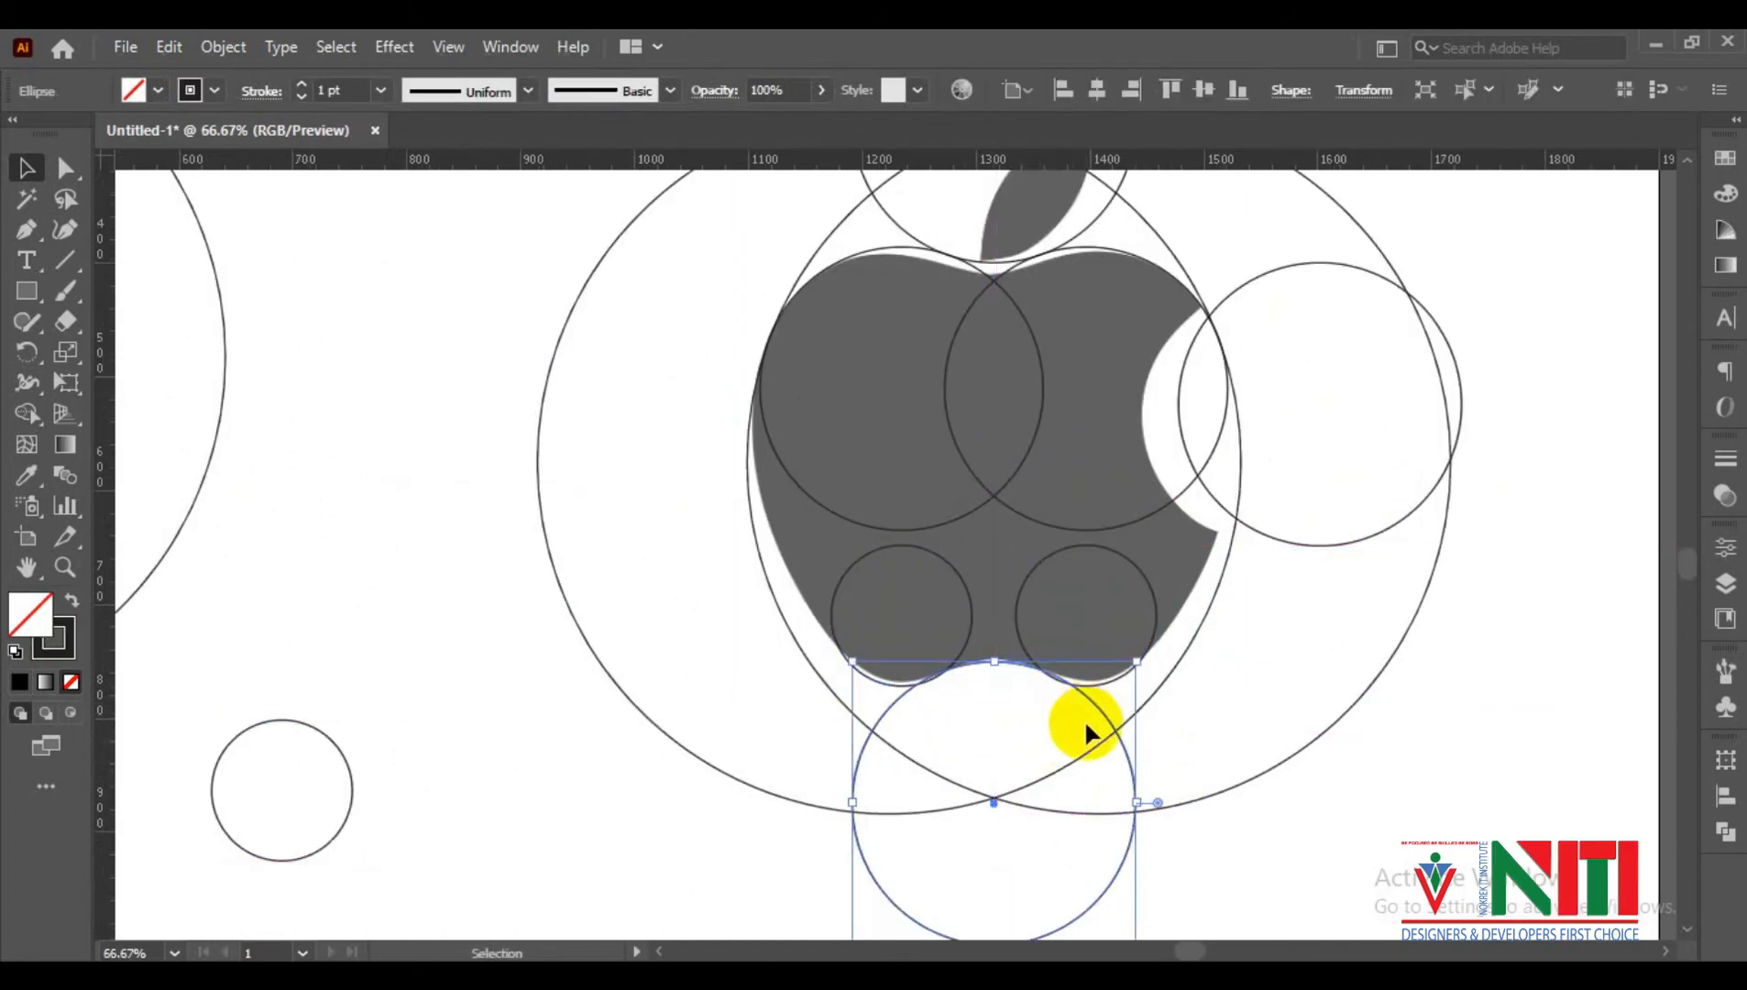
pyautogui.moveTo(1040, 777); pyautogui.dragTo(1031, 738)
pyautogui.click(1360, 724)
# Shift the large circle forming the apple's left side so its arc follows the logo's lower-left edge
pyautogui.scroll(3, 1187, 671)
pyautogui.moveTo(1214, 212); pyautogui.dragTo(900, 563)
pyautogui.scroll(-2, 894, 577)
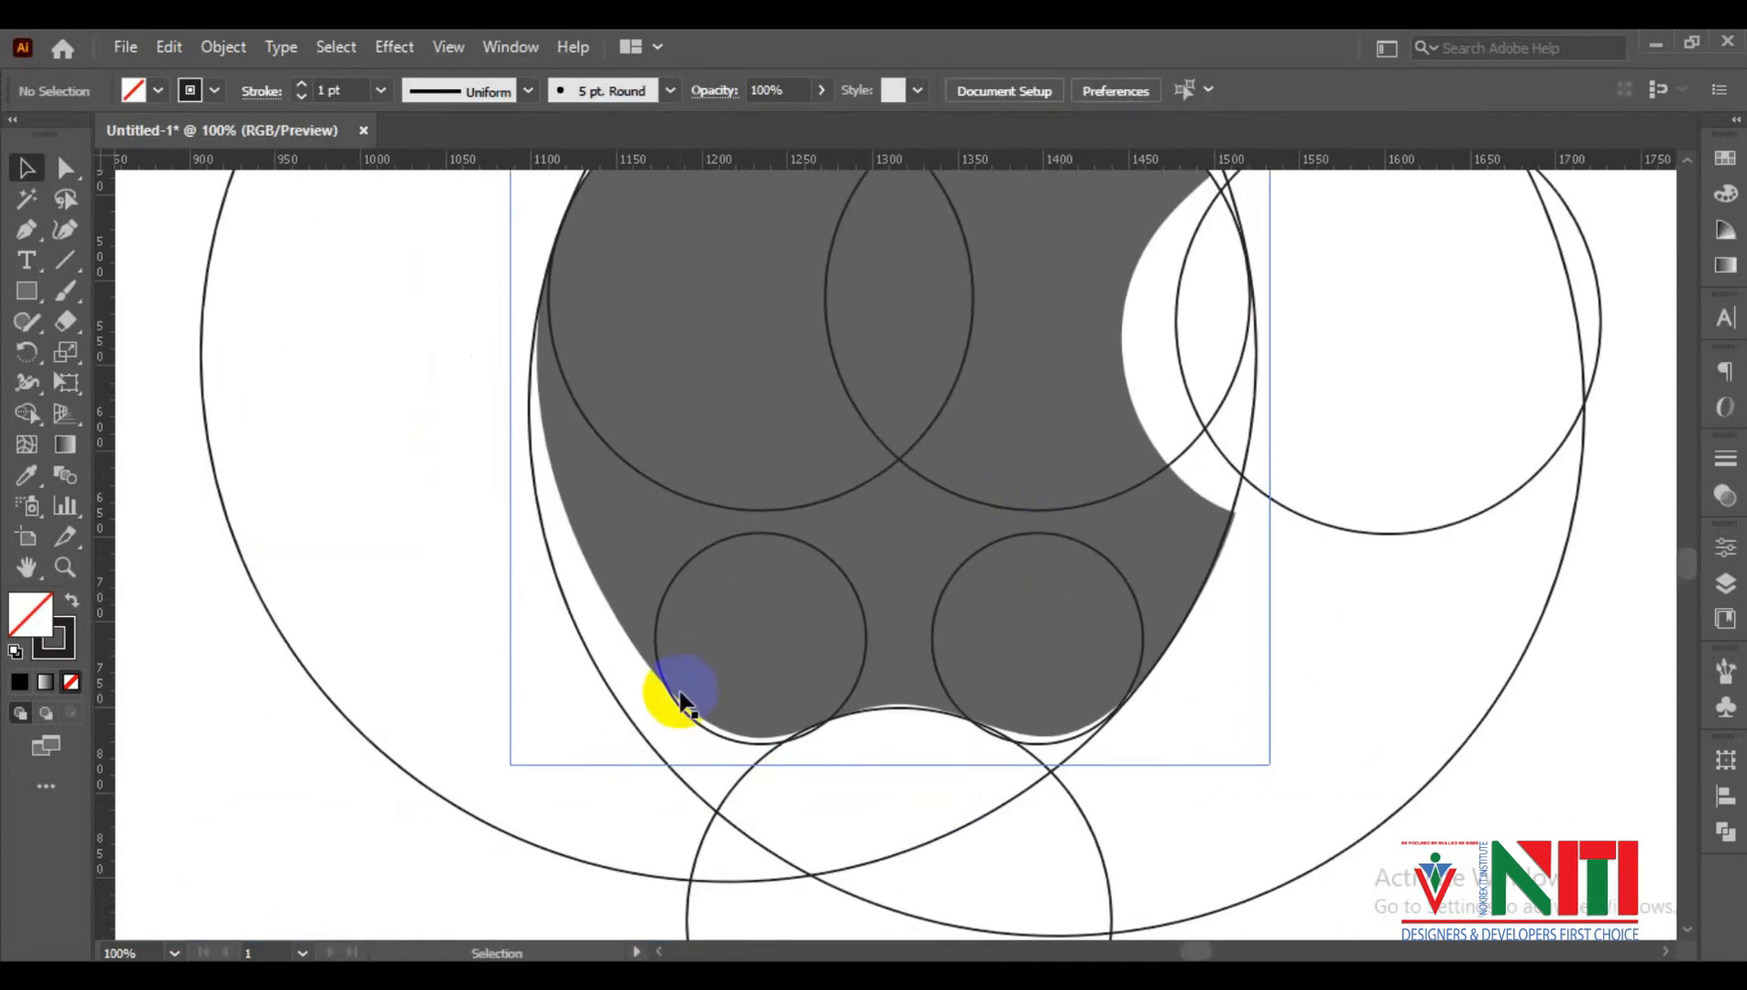
pyautogui.moveTo(671, 702); pyautogui.dragTo(650, 679)
pyautogui.click(780, 713)
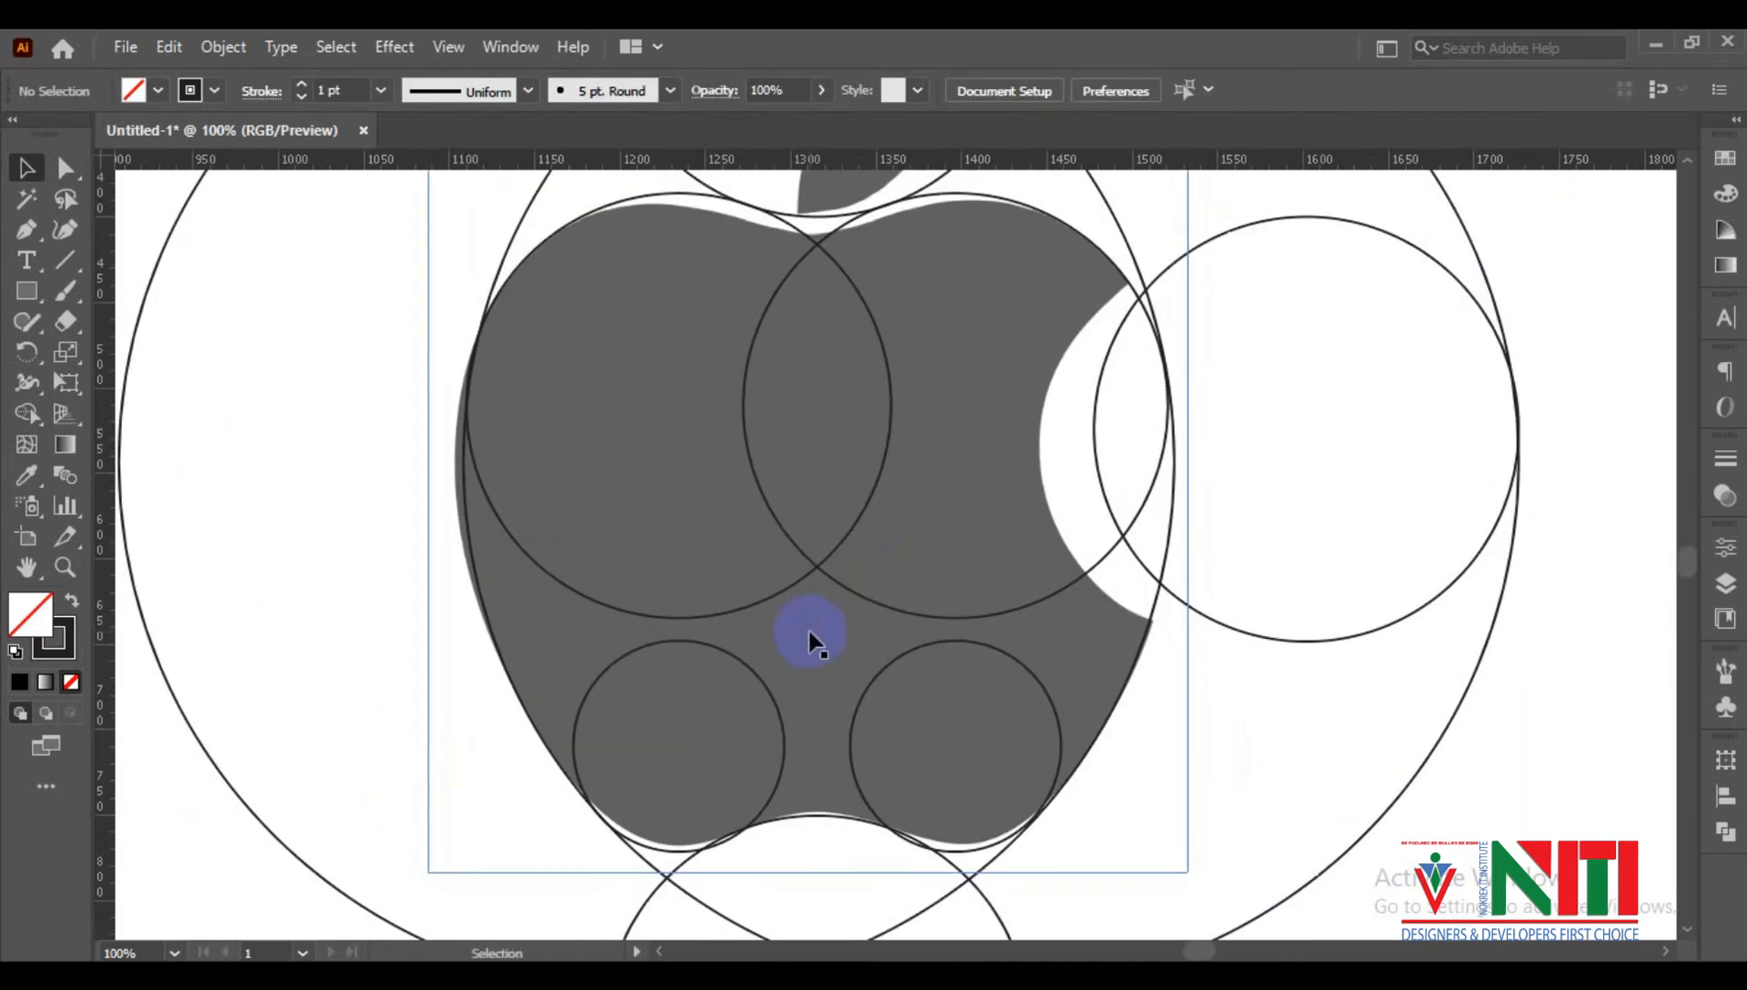
# Move the two medium circles outward to fit the logo's left and right shoulders
pyautogui.moveTo(798, 347); pyautogui.dragTo(798, 421)
pyautogui.moveTo(947, 273); pyautogui.dragTo(955, 282)
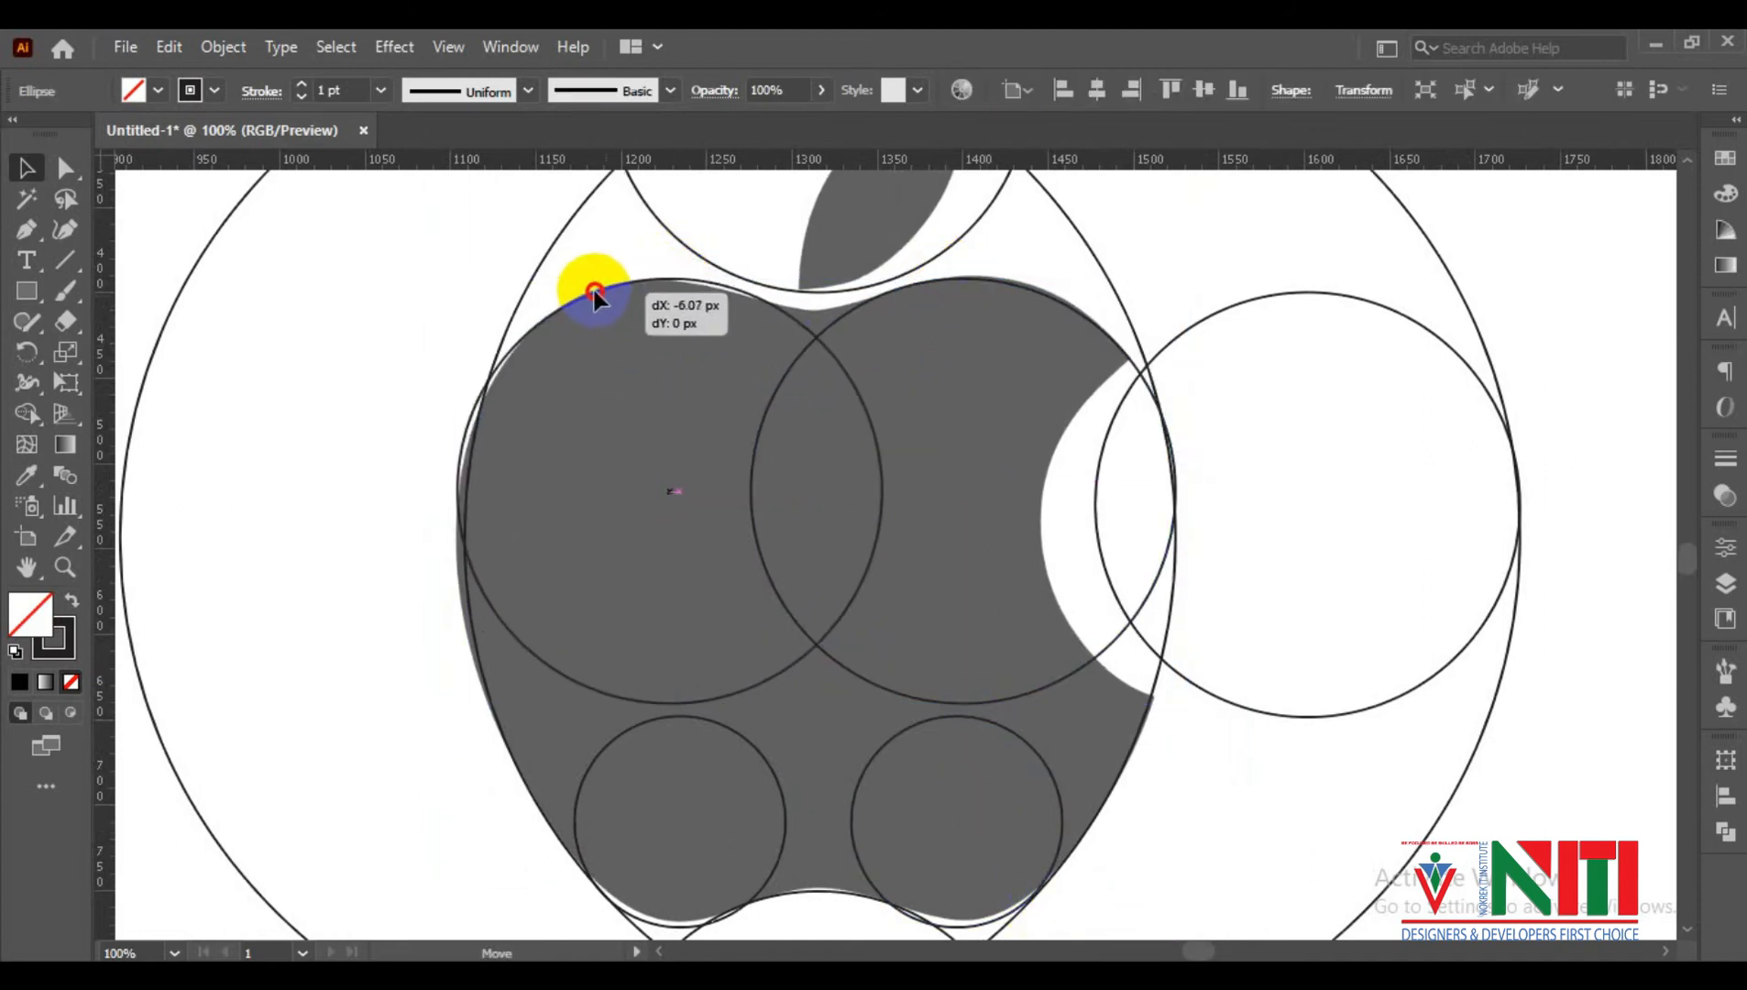
pyautogui.moveTo(594, 294); pyautogui.dragTo(602, 294)
pyautogui.click(967, 422)
# Fine-tune the large left-side circle so its arc touches the logo's outermost left edge
pyautogui.scroll(4, 461, 568)
pyautogui.moveTo(449, 351); pyautogui.dragTo(639, 516)
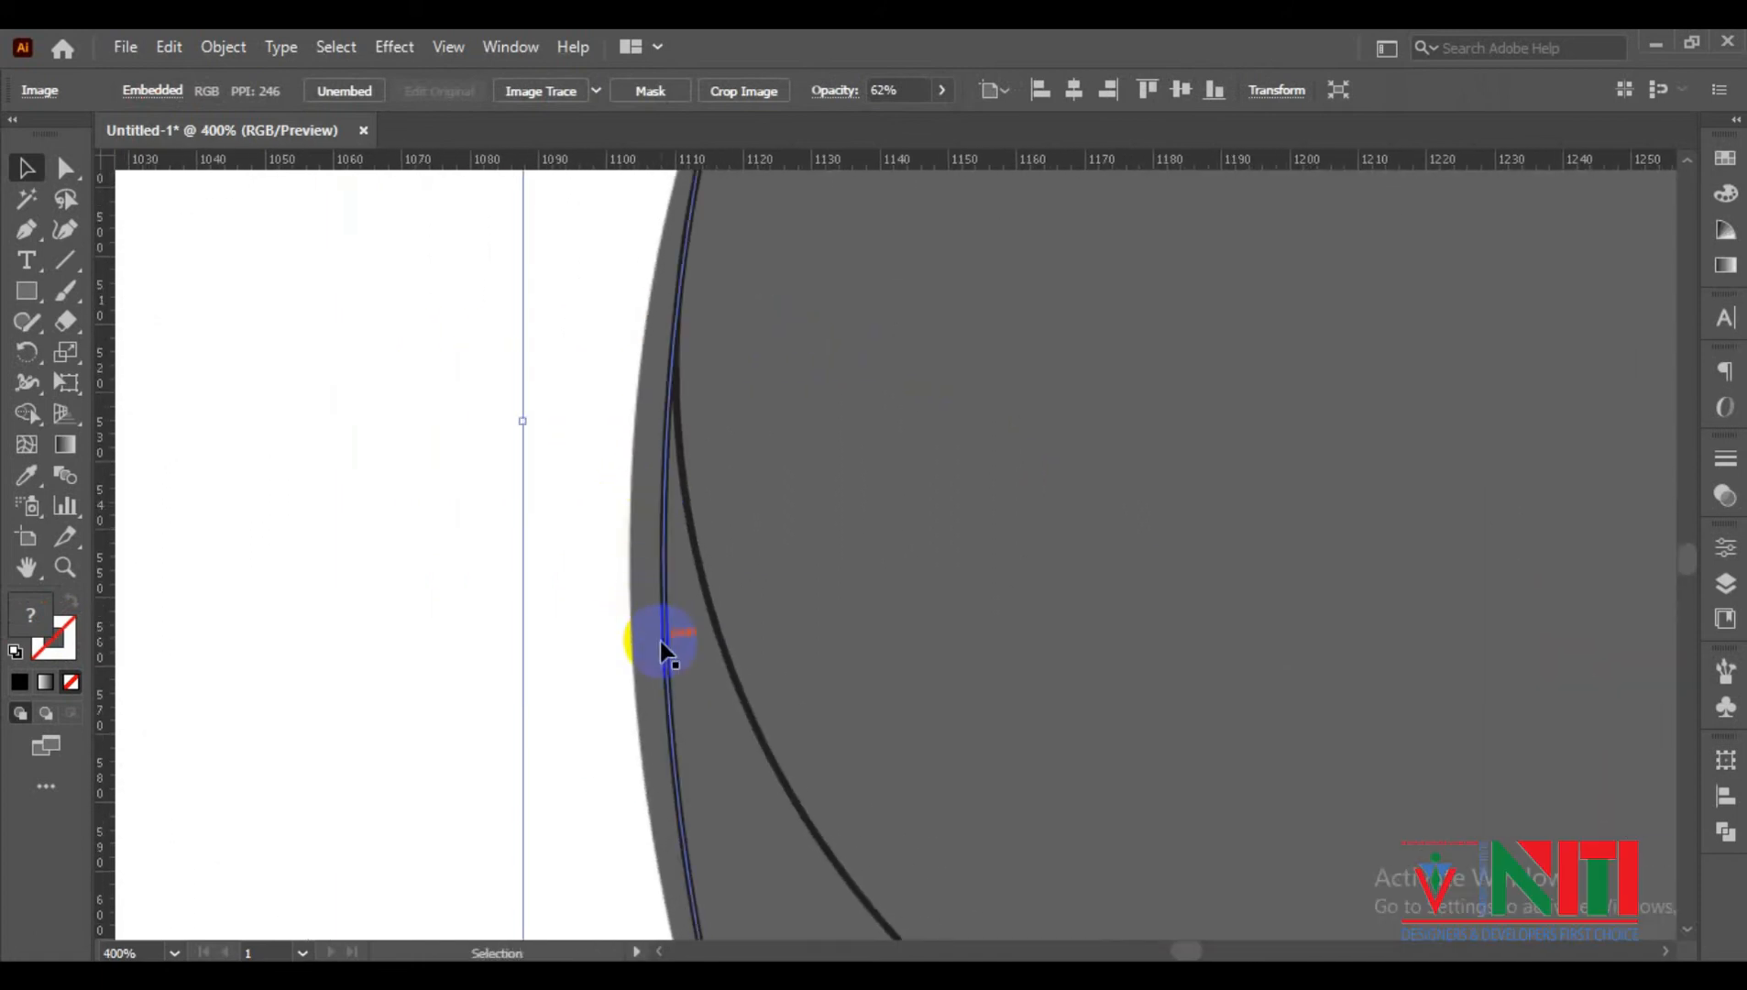
pyautogui.moveTo(664, 655); pyautogui.dragTo(633, 680)
pyautogui.scroll(-6, 639, 674)
pyautogui.scroll(1, 744, 823)
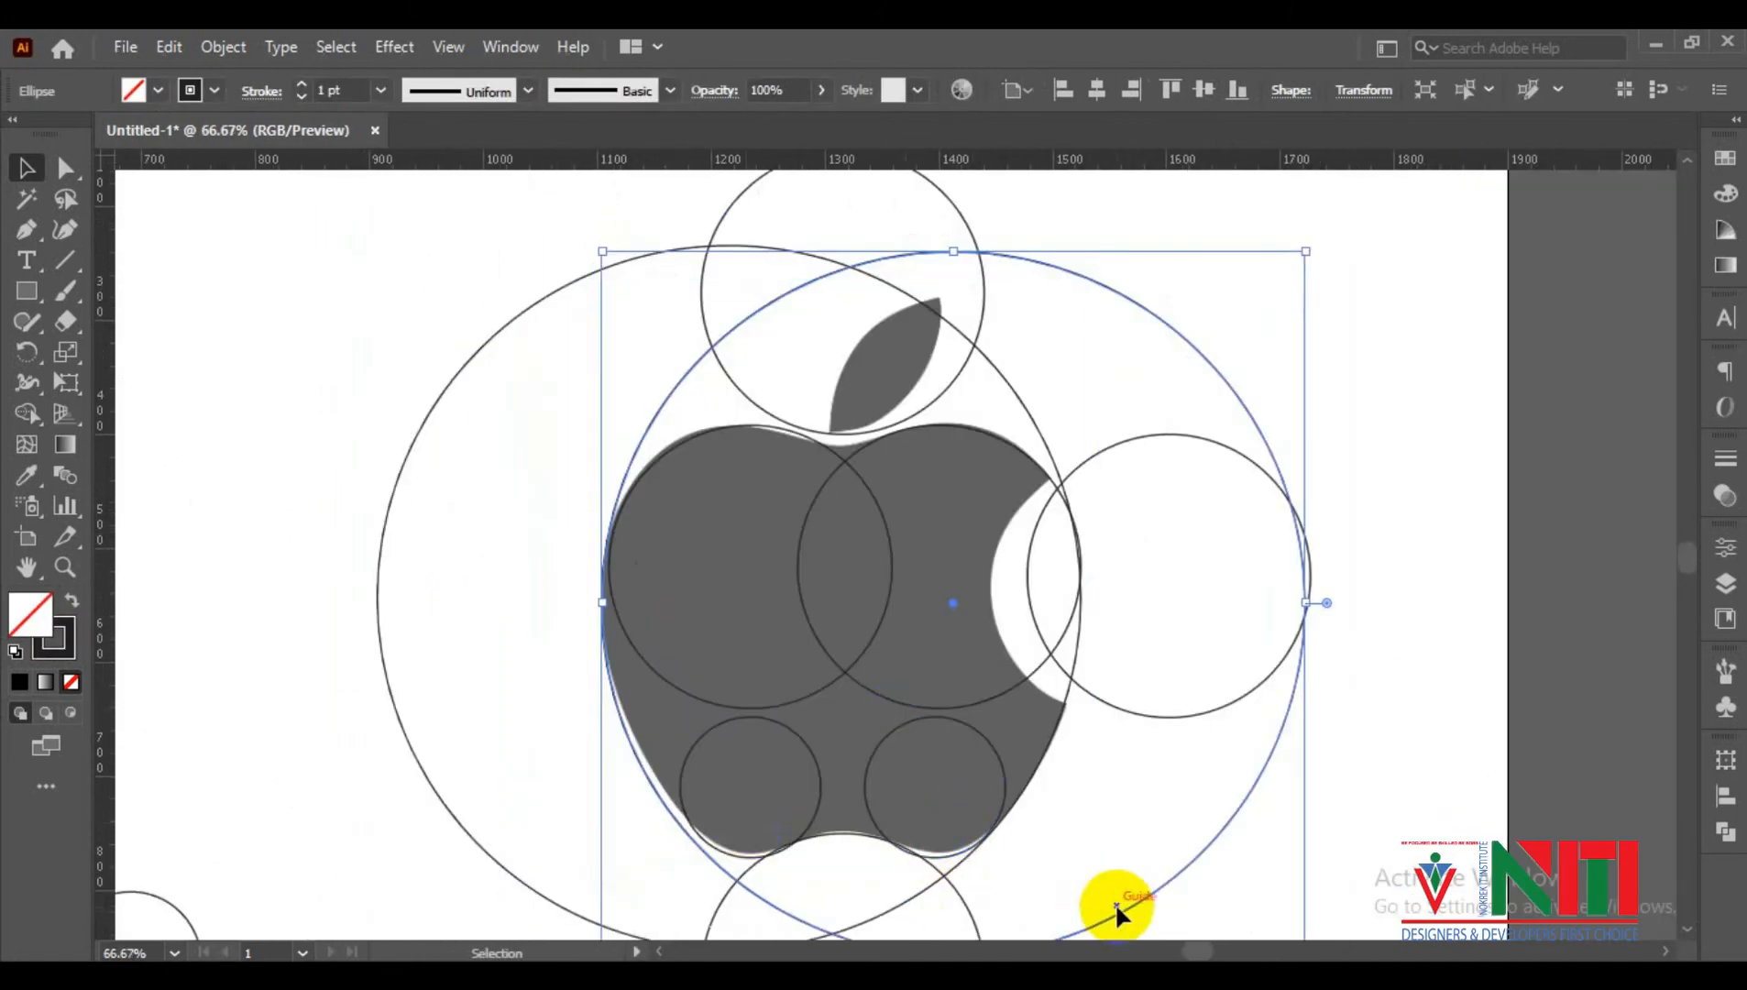
pyautogui.moveTo(1116, 902); pyautogui.dragTo(1129, 905)
# Move the left shoulder circle outward and nudge it up to follow the logo's upper-left curve
pyautogui.scroll(2, 734, 642)
pyautogui.moveTo(683, 575); pyautogui.dragTo(839, 717)
pyautogui.scroll(2, 629, 522)
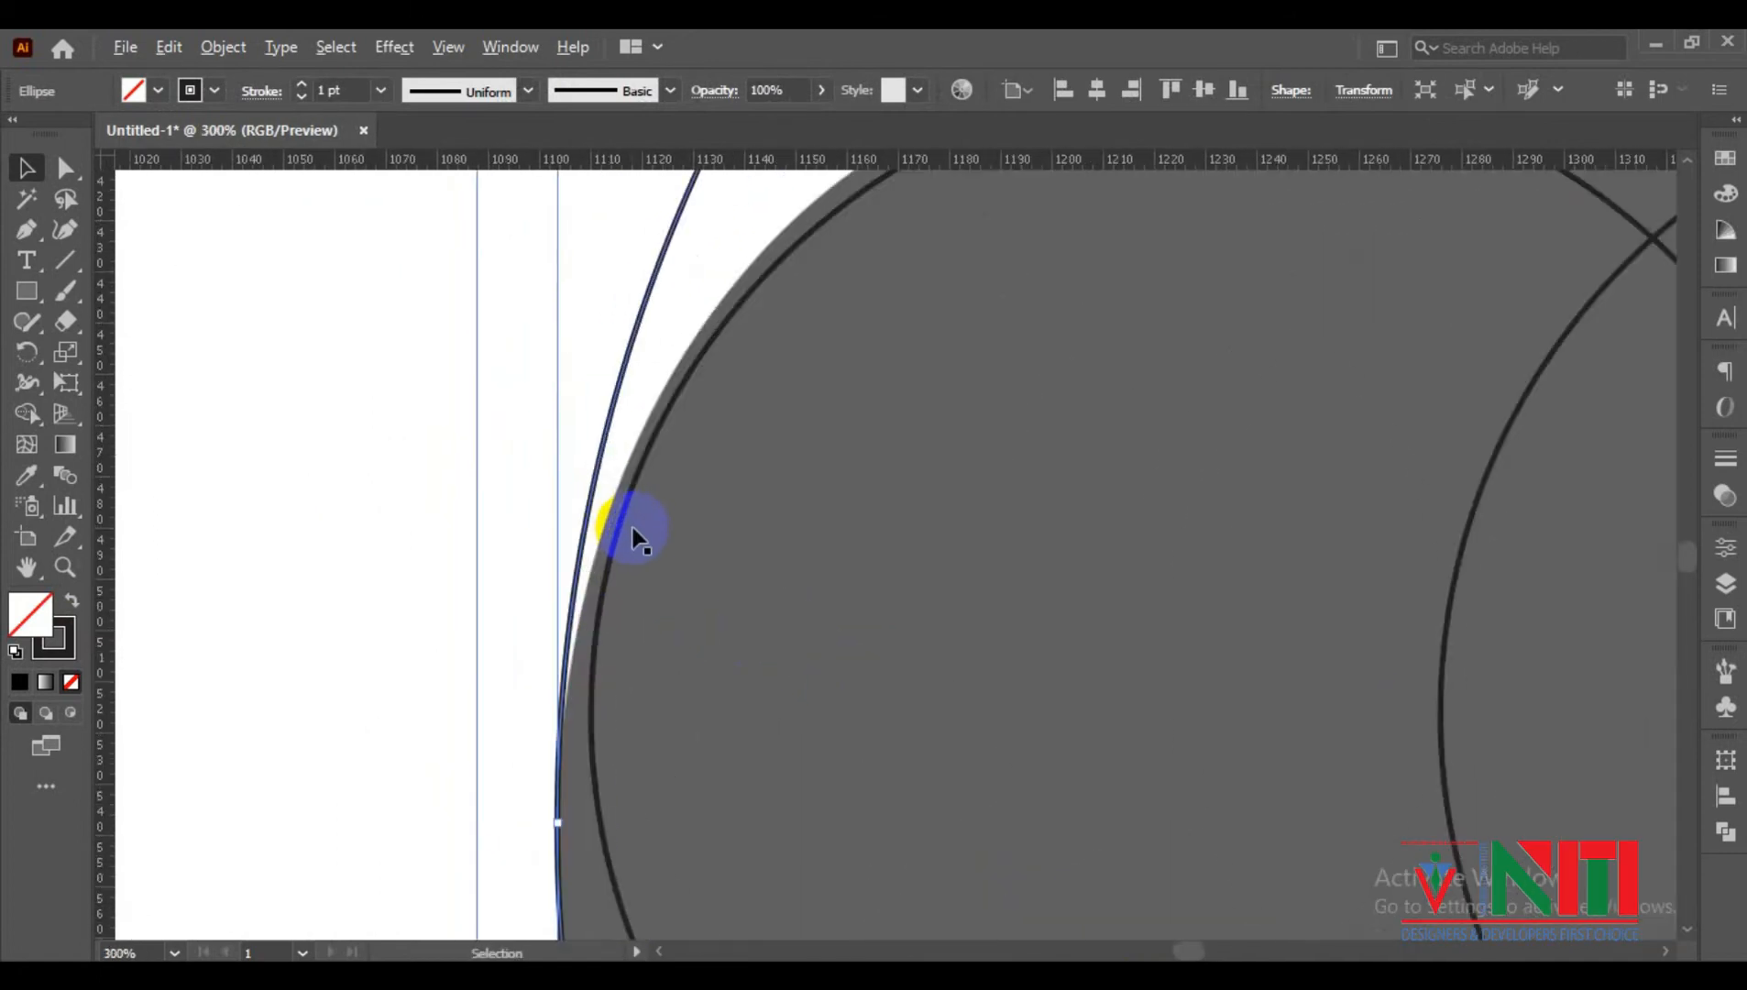
pyautogui.moveTo(621, 529); pyautogui.dragTo(592, 549)
pyautogui.scroll(-3, 593, 550)
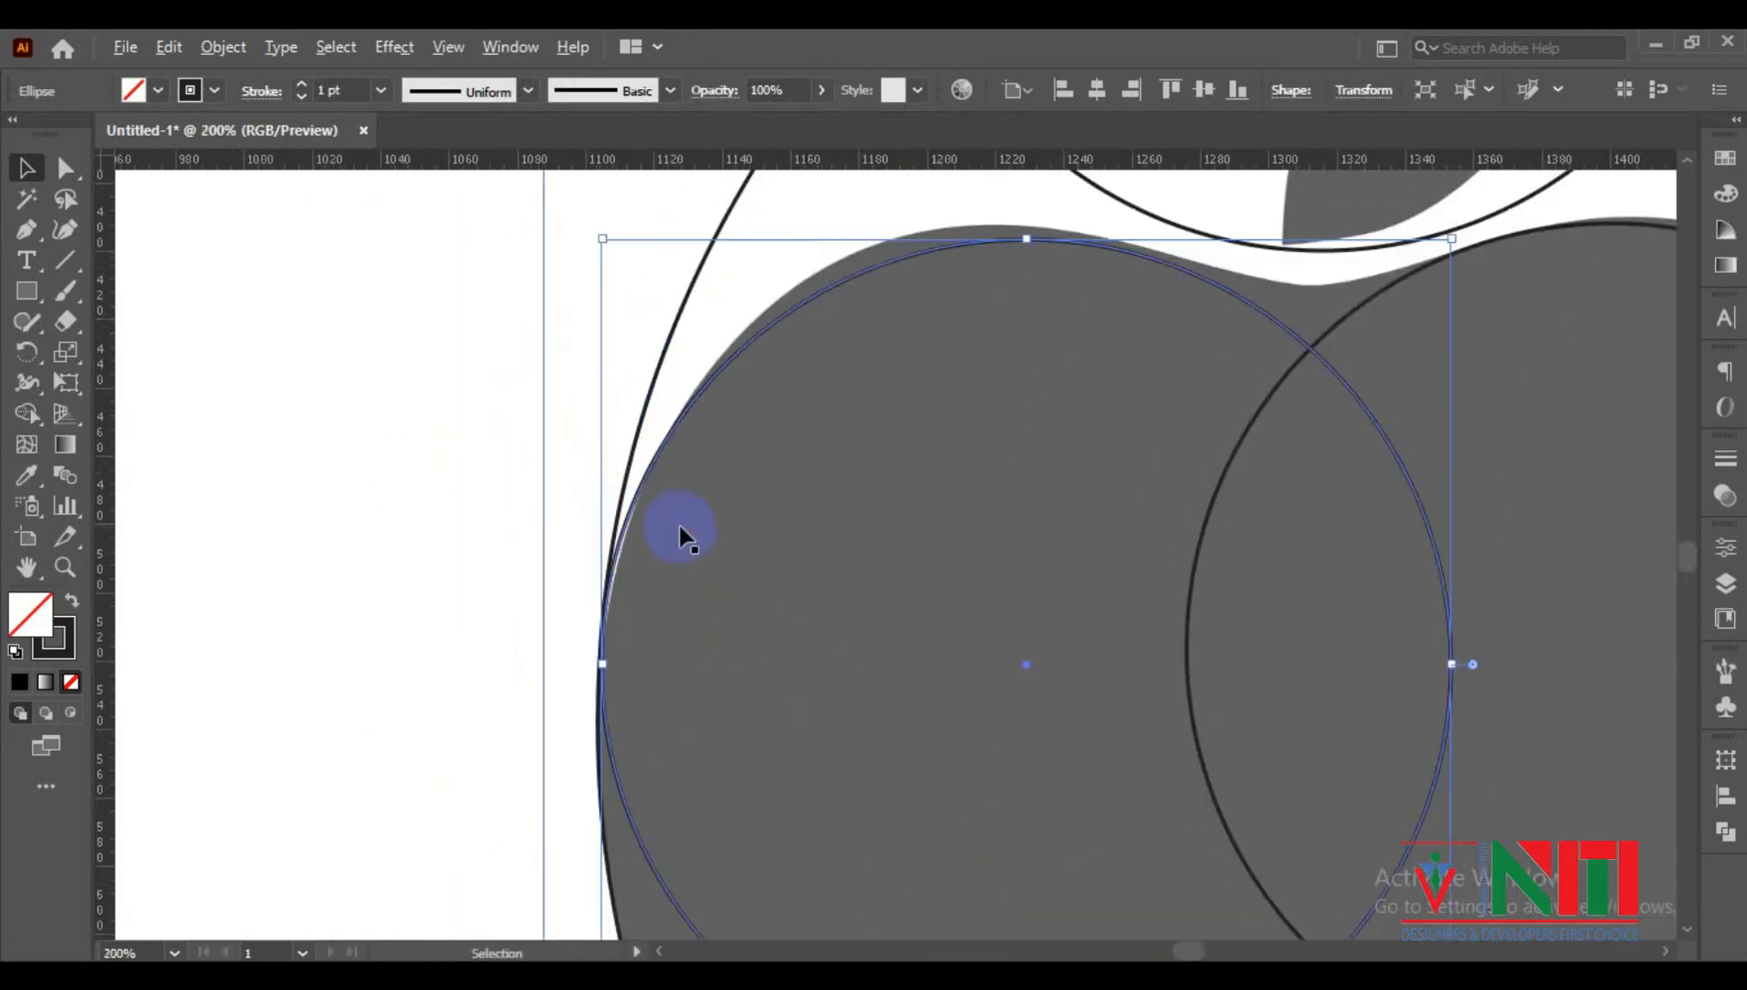
pyautogui.press('Up')
pyautogui.press('Up')
pyautogui.press('Up')
pyautogui.press('Up')
pyautogui.press('Up')
pyautogui.click(467, 538)
pyautogui.scroll(2, 543, 530)
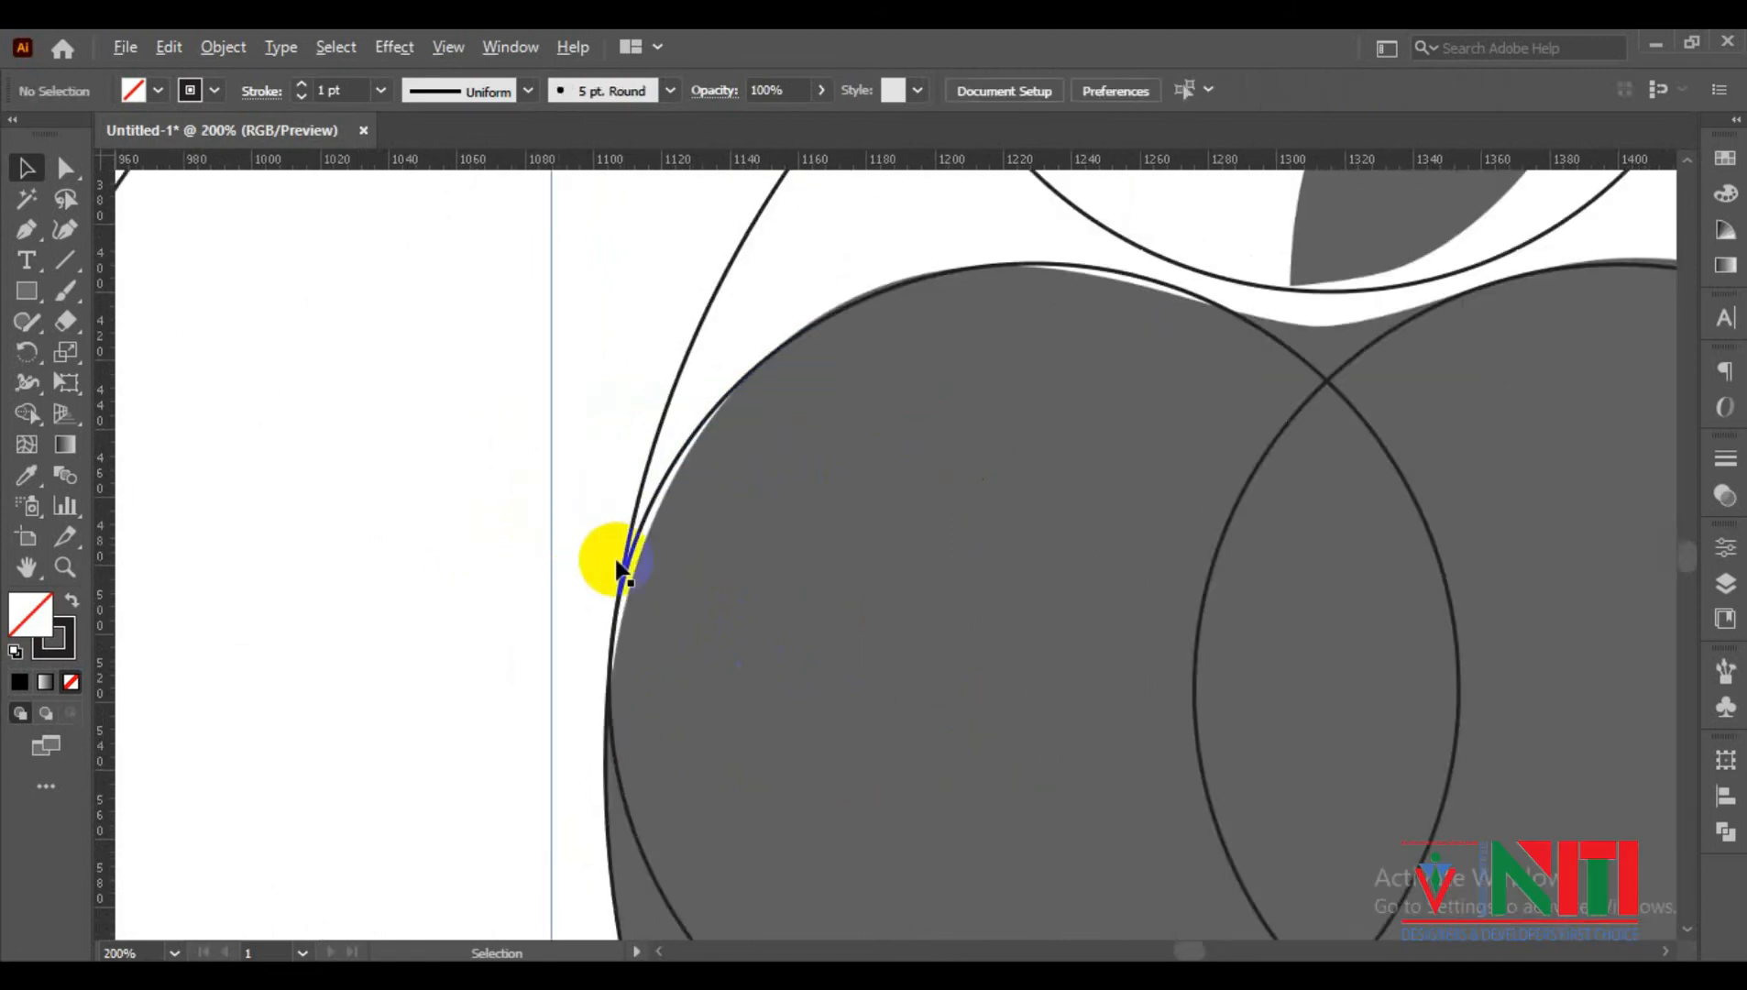
# Adjust the right shoulder circle slightly so it follows the logo's upper-right curve down to the bite
pyautogui.scroll(-2, 966, 559)
pyautogui.moveTo(1368, 550); pyautogui.dragTo(1101, 526)
pyautogui.scroll(2, 1157, 472)
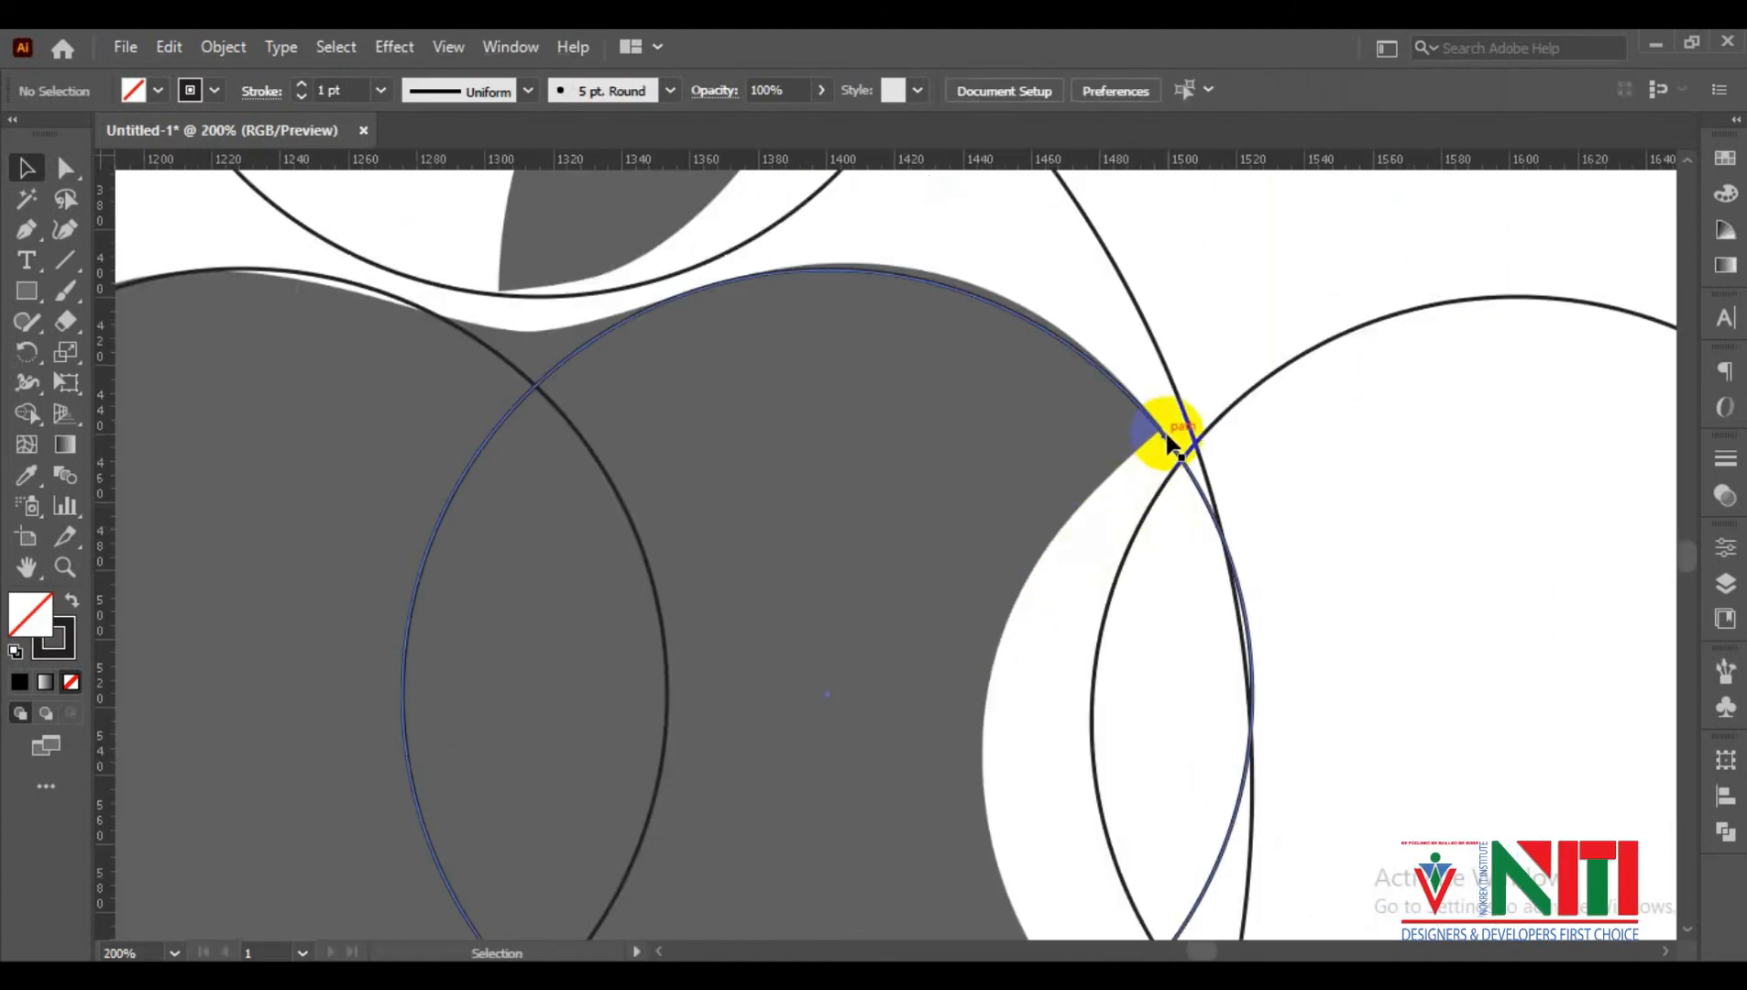
pyautogui.click(1169, 442)
pyautogui.click(1501, 518)
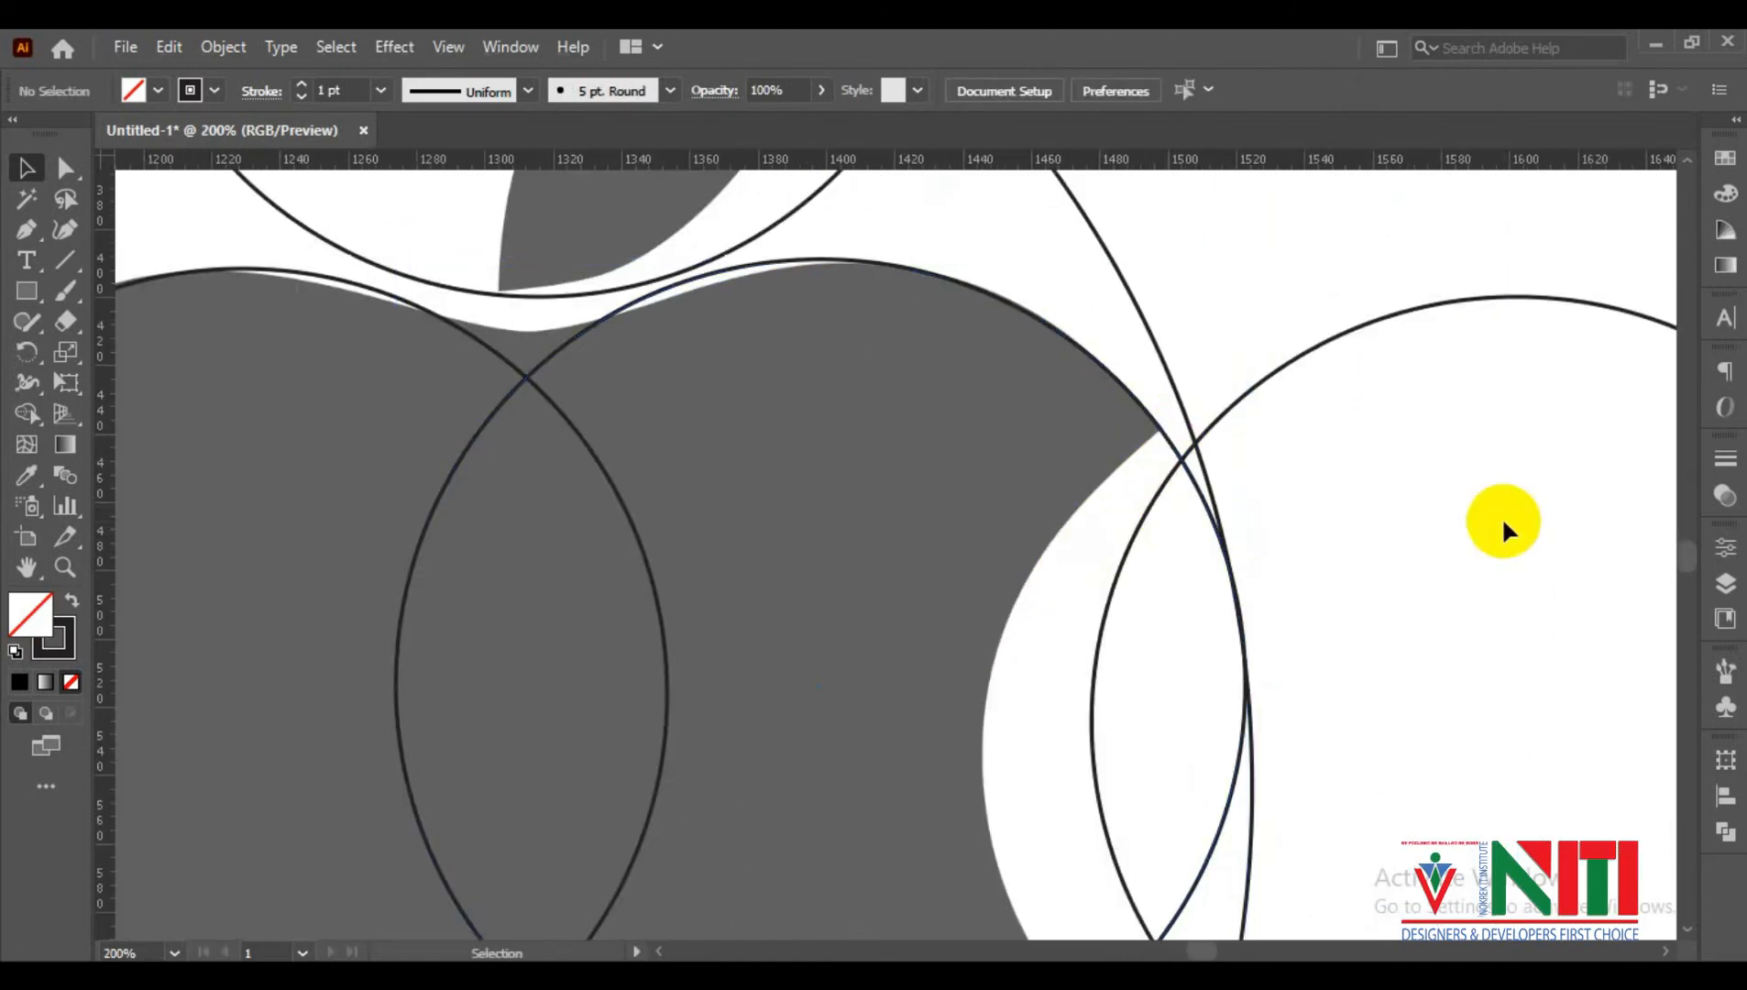
# Move the bite circle inward so its arc matches the logo's bite
pyautogui.scroll(-1, 1346, 695)
pyautogui.moveTo(1269, 712); pyautogui.dragTo(1226, 731)
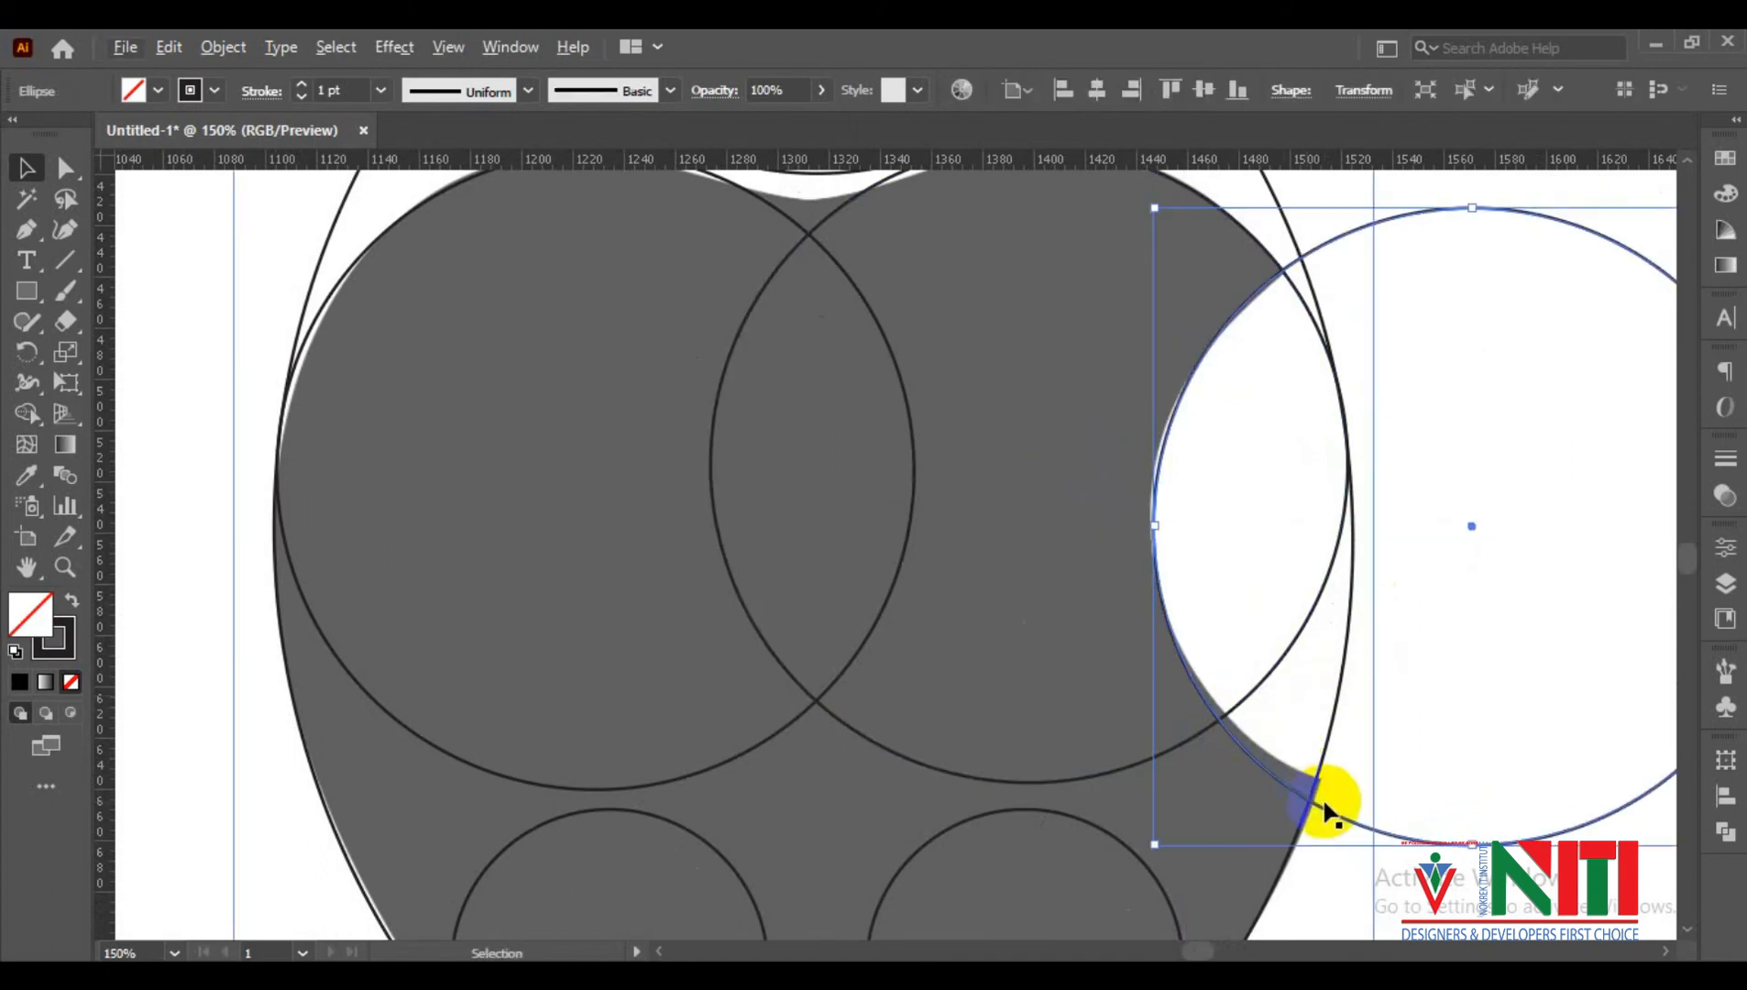
pyautogui.scroll(-3, 1272, 756)
# Examine how the bottom circle meets the small circles and switch the drawing to outline view
pyautogui.click(1149, 551)
pyautogui.scroll(7, 1115, 562)
pyautogui.moveTo(1111, 611); pyautogui.dragTo(988, 650)
pyautogui.scroll(-5, 1061, 644)
pyautogui.scroll(-2, 1014, 775)
pyautogui.scroll(5, 969, 734)
pyautogui.scroll(-5, 979, 649)
pyautogui.hotkey('ctrl', 'y')
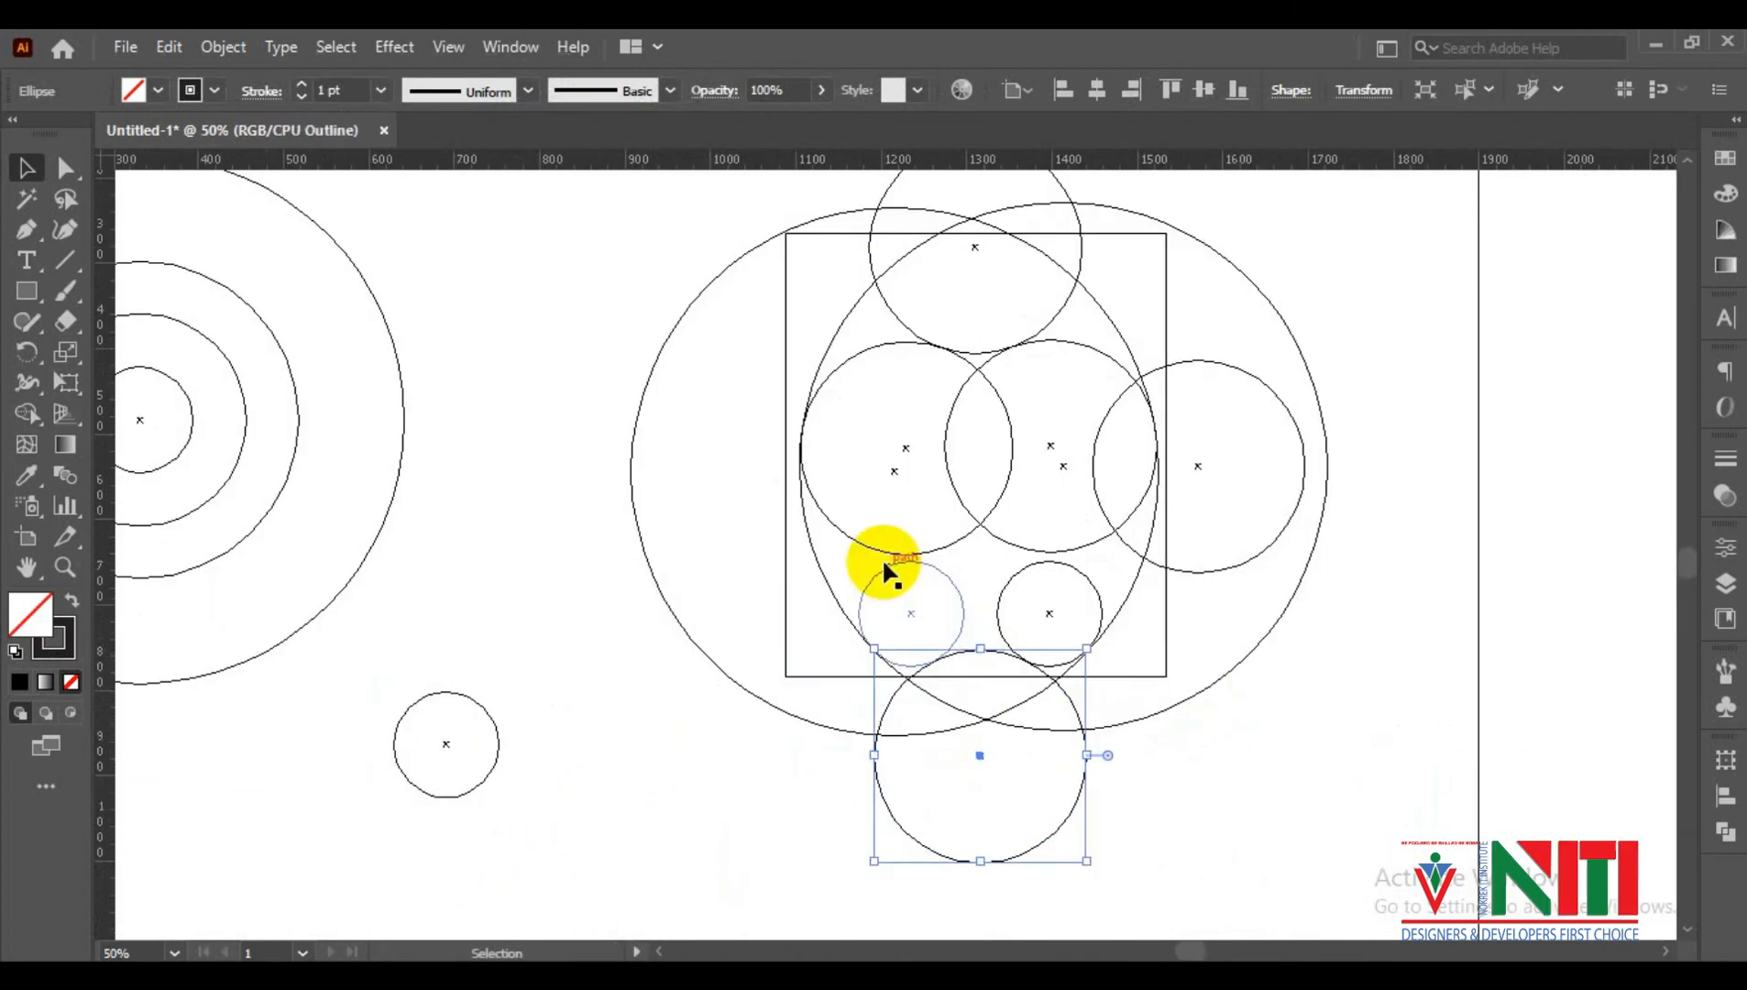
# Nudge the lower-right small circle down toward the large circle and the bottom circle in outline view
pyautogui.click(883, 559)
pyautogui.scroll(5, 973, 658)
pyautogui.moveTo(1641, 520); pyautogui.dragTo(986, 687)
pyautogui.scroll(1, 986, 687)
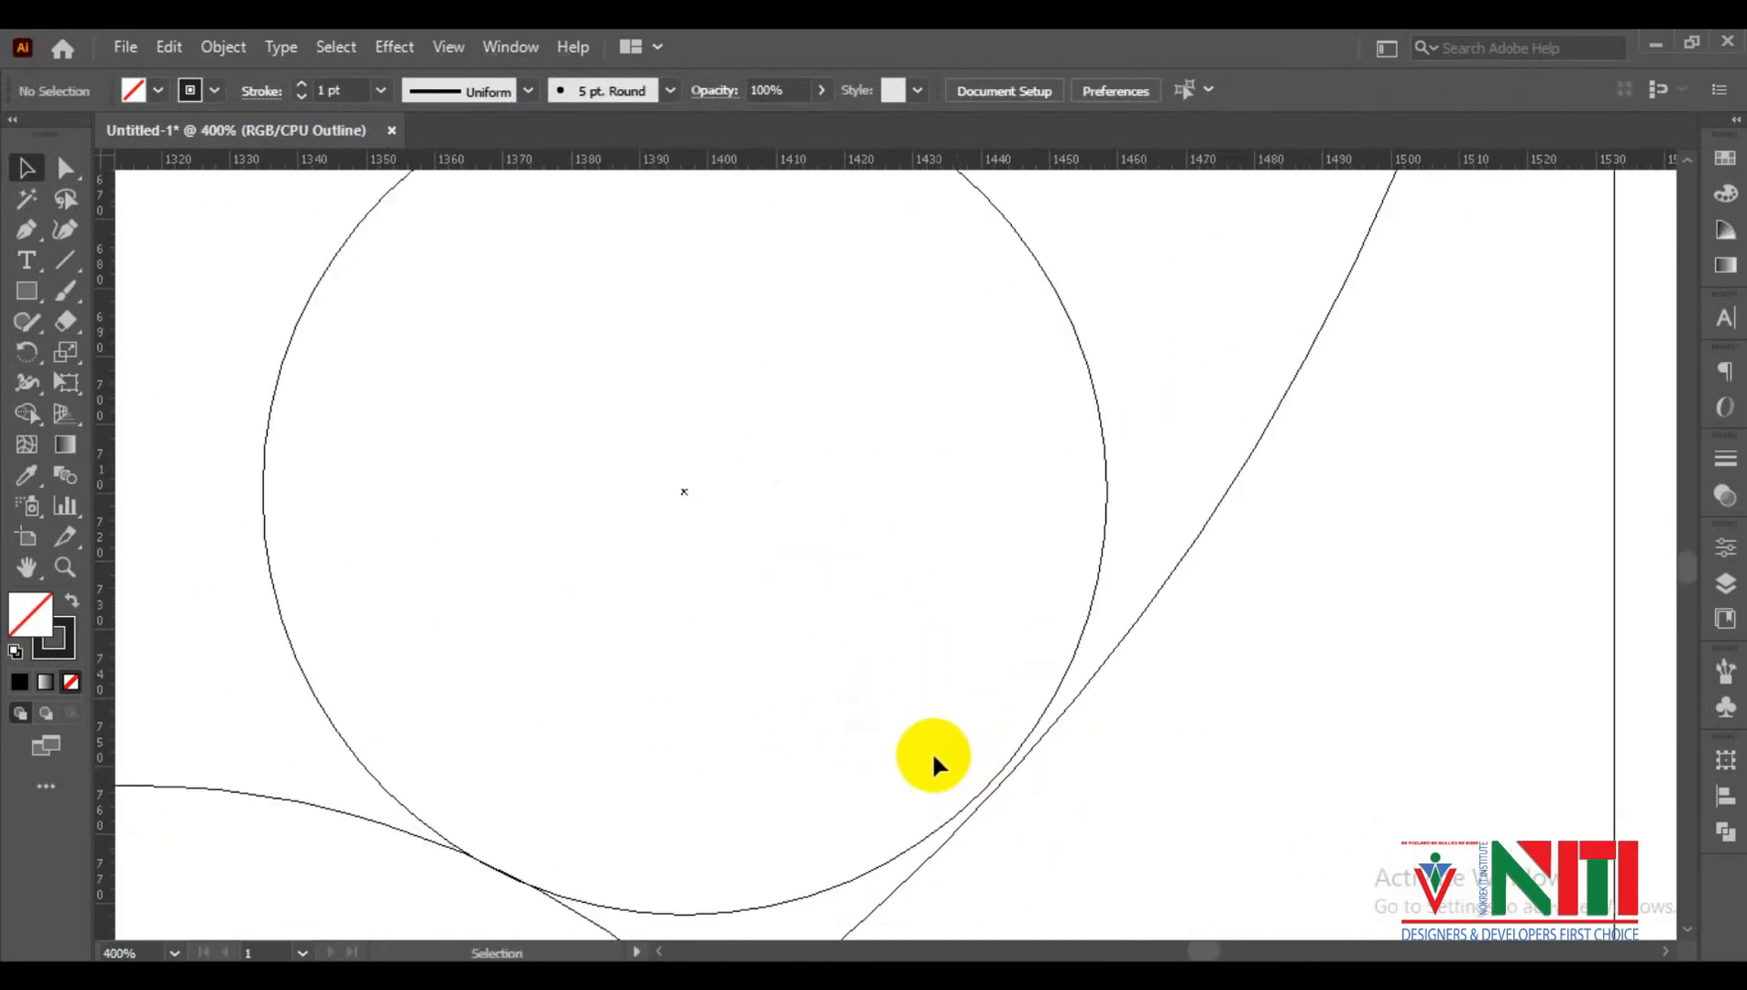
pyautogui.moveTo(933, 756); pyautogui.dragTo(1002, 722)
pyautogui.scroll(2, 726, 761)
pyautogui.moveTo(726, 761); pyautogui.dragTo(846, 568)
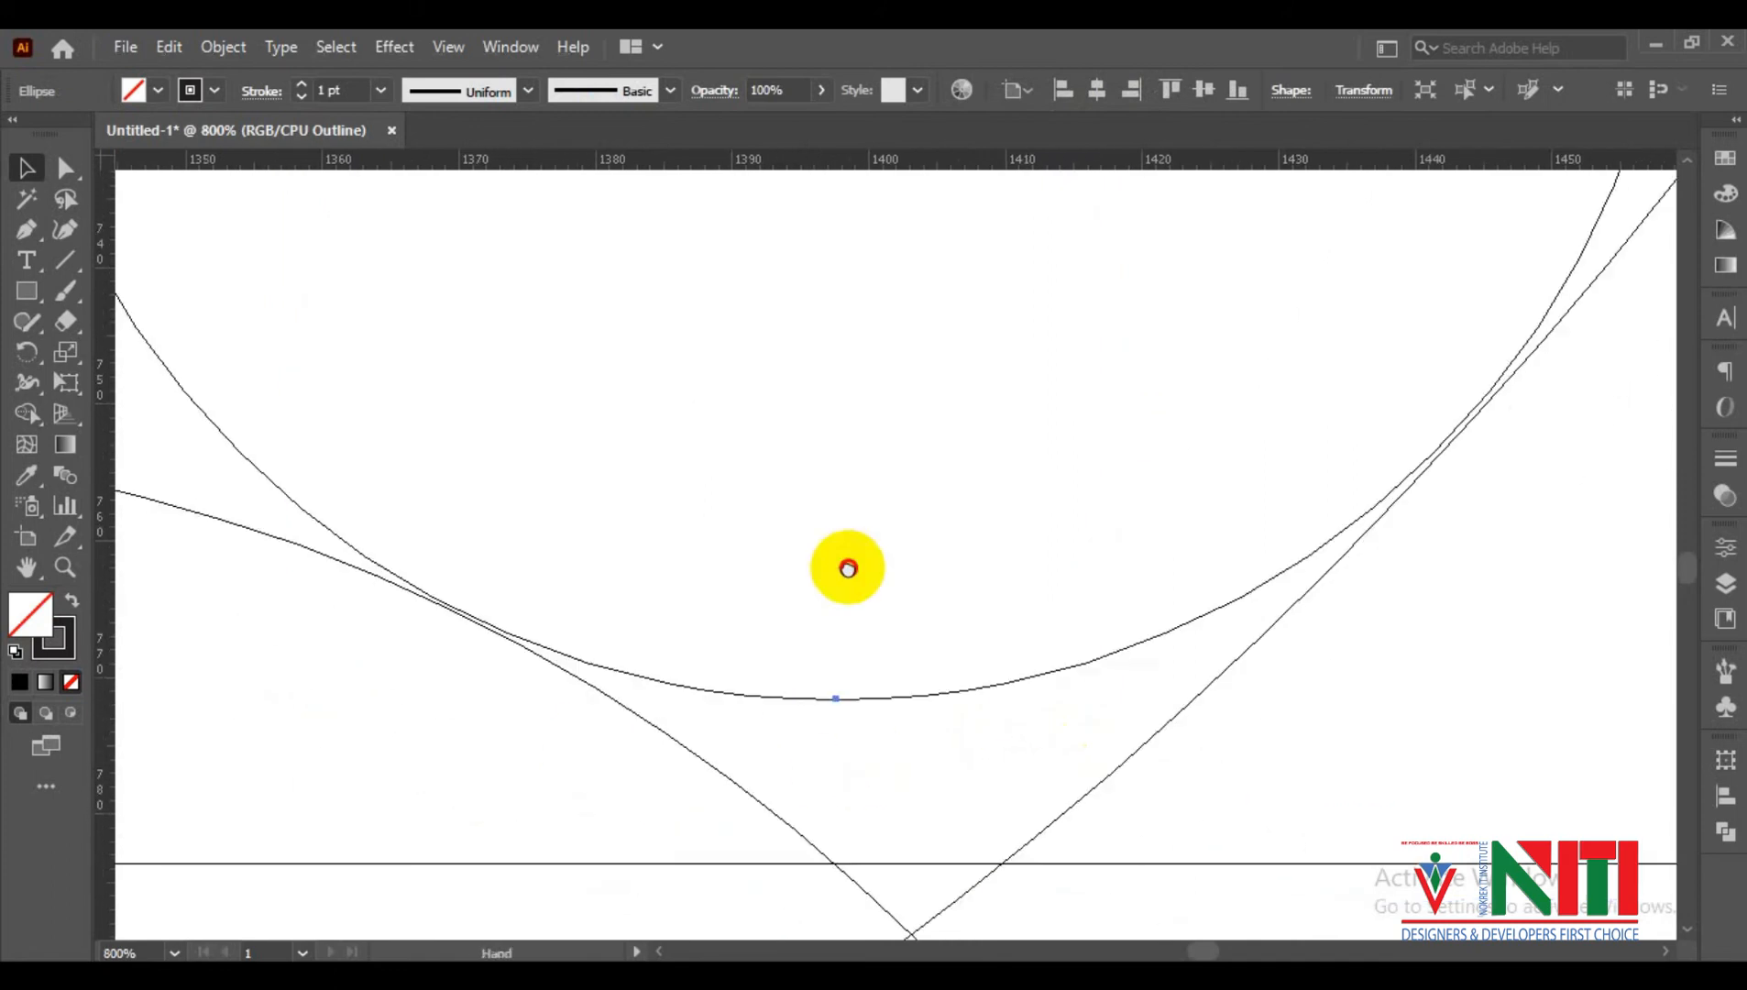
pyautogui.press('Down')
pyautogui.click(849, 788)
# Fine-tune the lower-right small circle until it just meets both the large circle and the bottom circle
pyautogui.scroll(2, 849, 788)
pyautogui.moveTo(855, 631); pyautogui.dragTo(854, 622)
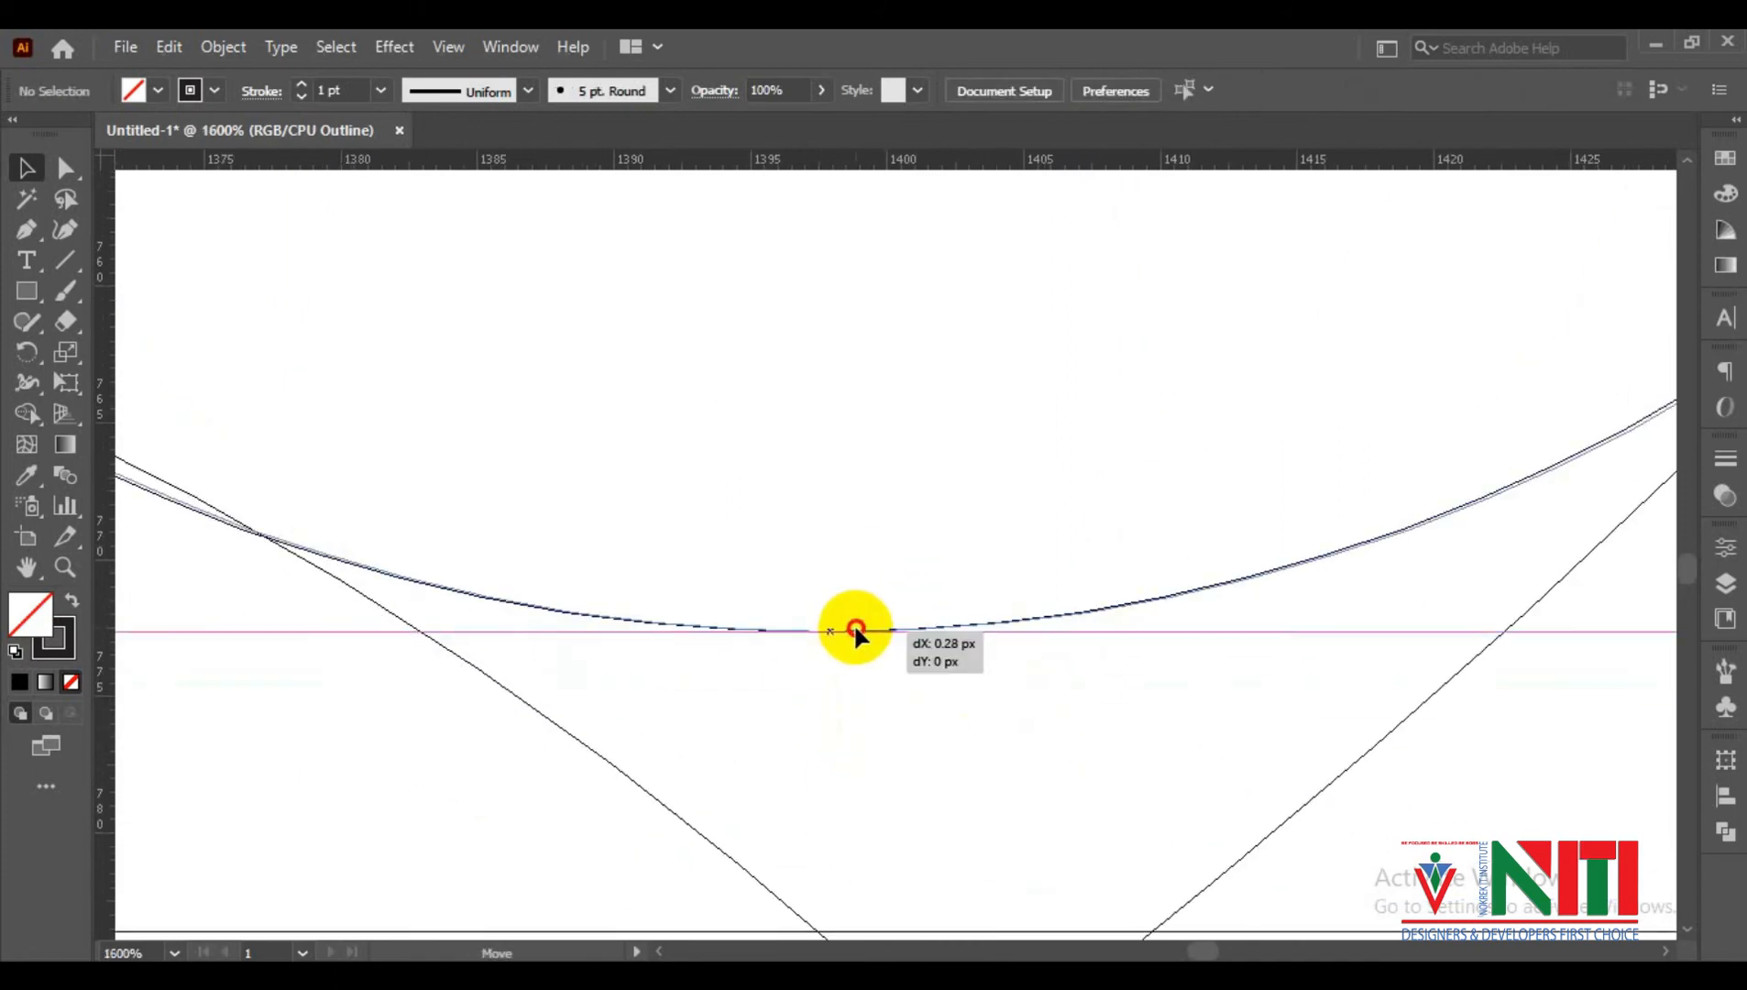
pyautogui.scroll(-3, 853, 623)
pyautogui.scroll(1, 935, 612)
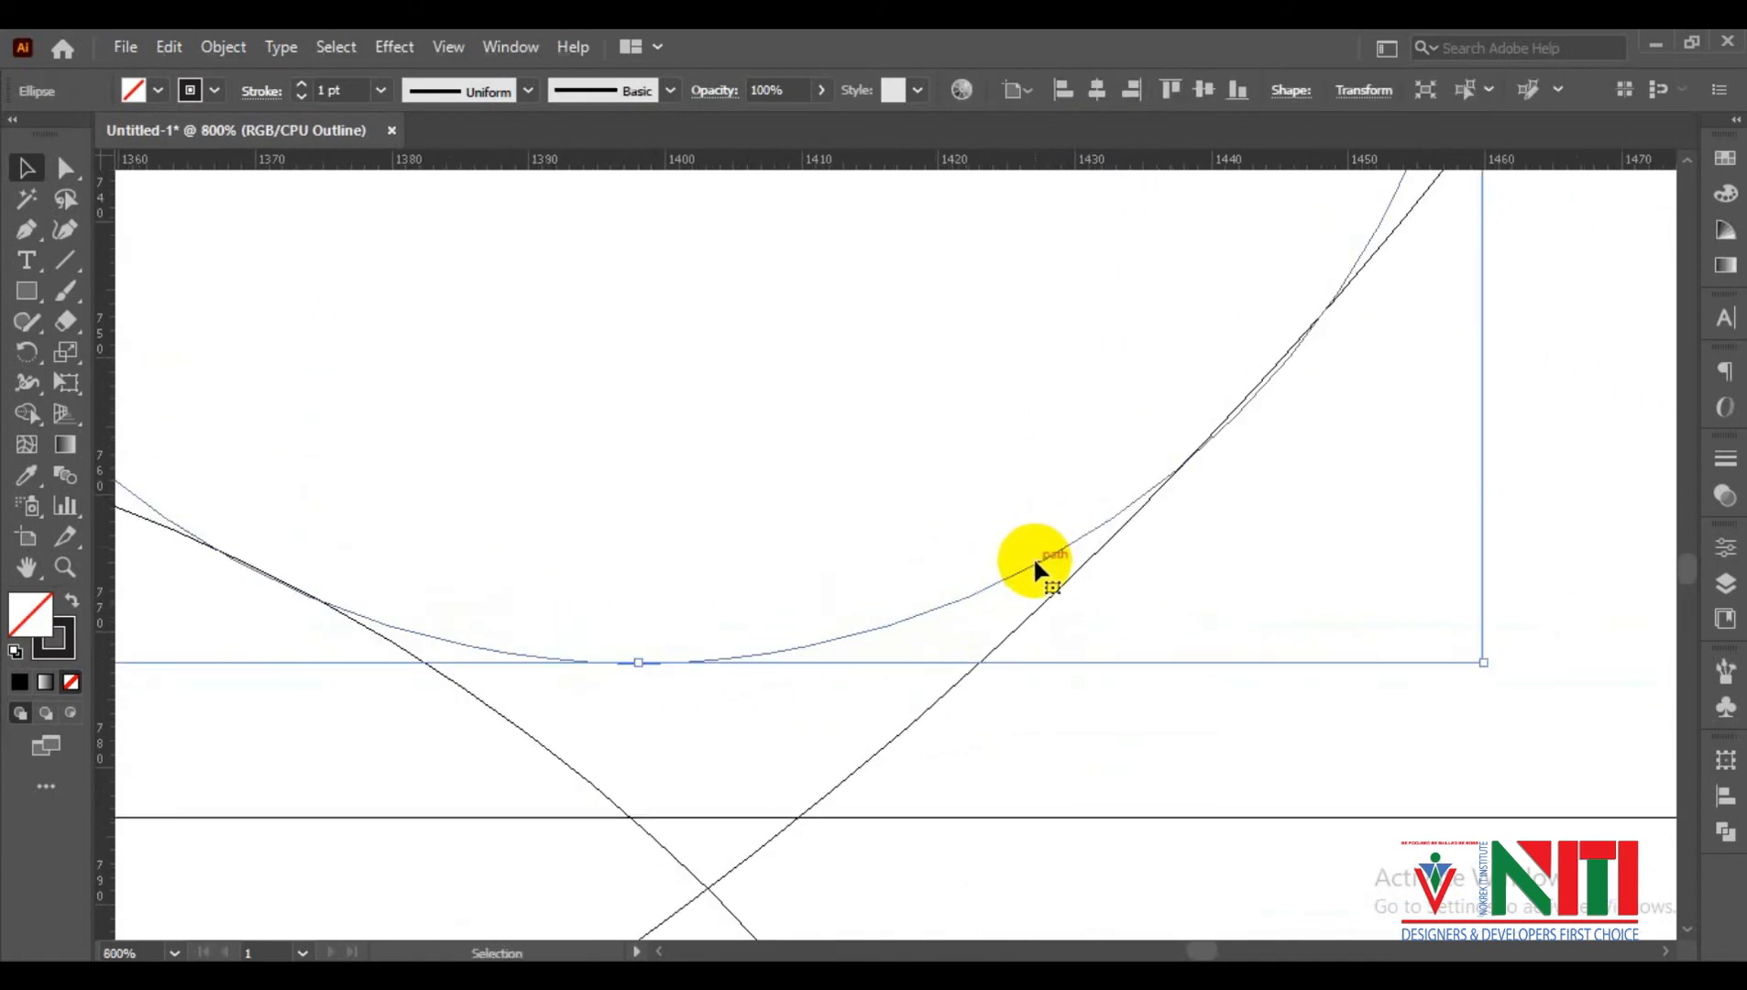
pyautogui.moveTo(1036, 560); pyautogui.dragTo(1029, 560)
pyautogui.moveTo(737, 658); pyautogui.dragTo(740, 652)
pyautogui.click(1021, 692)
pyautogui.moveTo(959, 592); pyautogui.dragTo(965, 594)
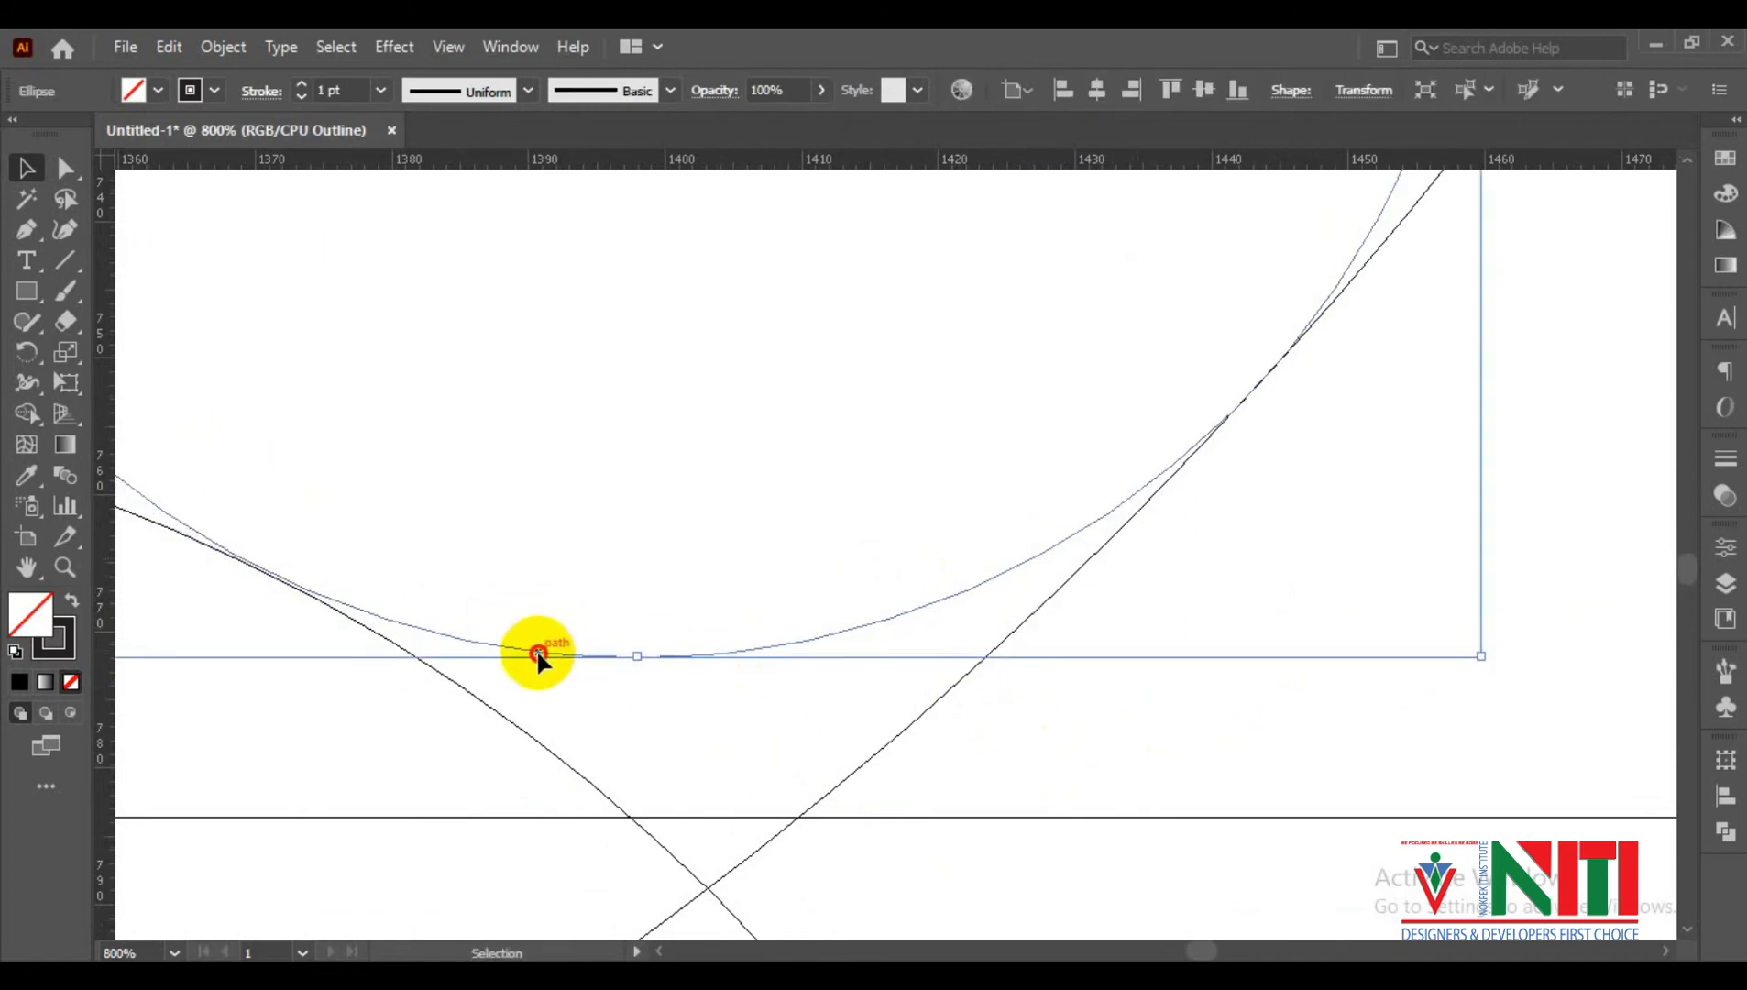
pyautogui.moveTo(538, 654); pyautogui.dragTo(539, 660)
pyautogui.click(1062, 751)
# Examine the intersections of the top circle, the two shoulder circles and the large circles in outline view
pyautogui.scroll(-4, 1068, 696)
pyautogui.moveTo(1018, 275); pyautogui.dragTo(914, 620)
pyautogui.moveTo(1033, 433); pyautogui.dragTo(1215, 807)
pyautogui.moveTo(922, 412); pyautogui.dragTo(1107, 783)
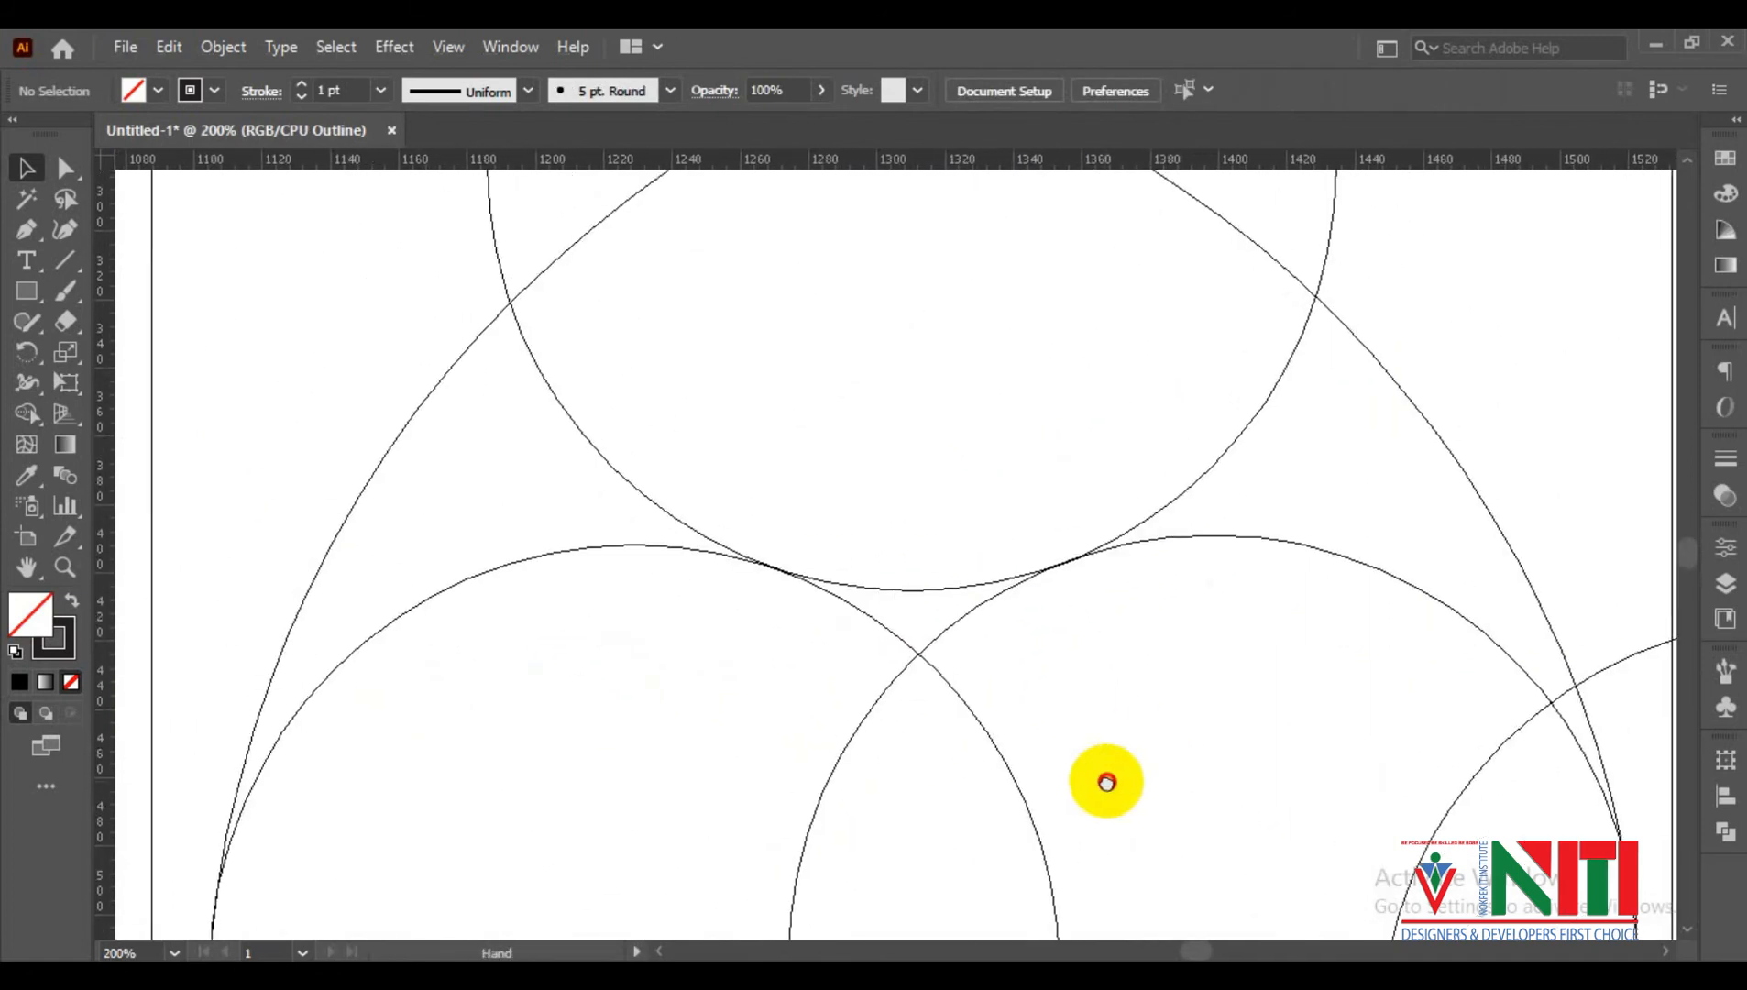
pyautogui.scroll(-4, 1107, 782)
pyautogui.click(1483, 752)
pyautogui.moveTo(1115, 664); pyautogui.dragTo(956, 552)
# Return to preview, select the circles over the reference logo, and remove the regions outside the apple with Shape Builder
pyautogui.hotkey('ctrl', 'y')
pyautogui.moveTo(661, 341); pyautogui.dragTo(1146, 768)
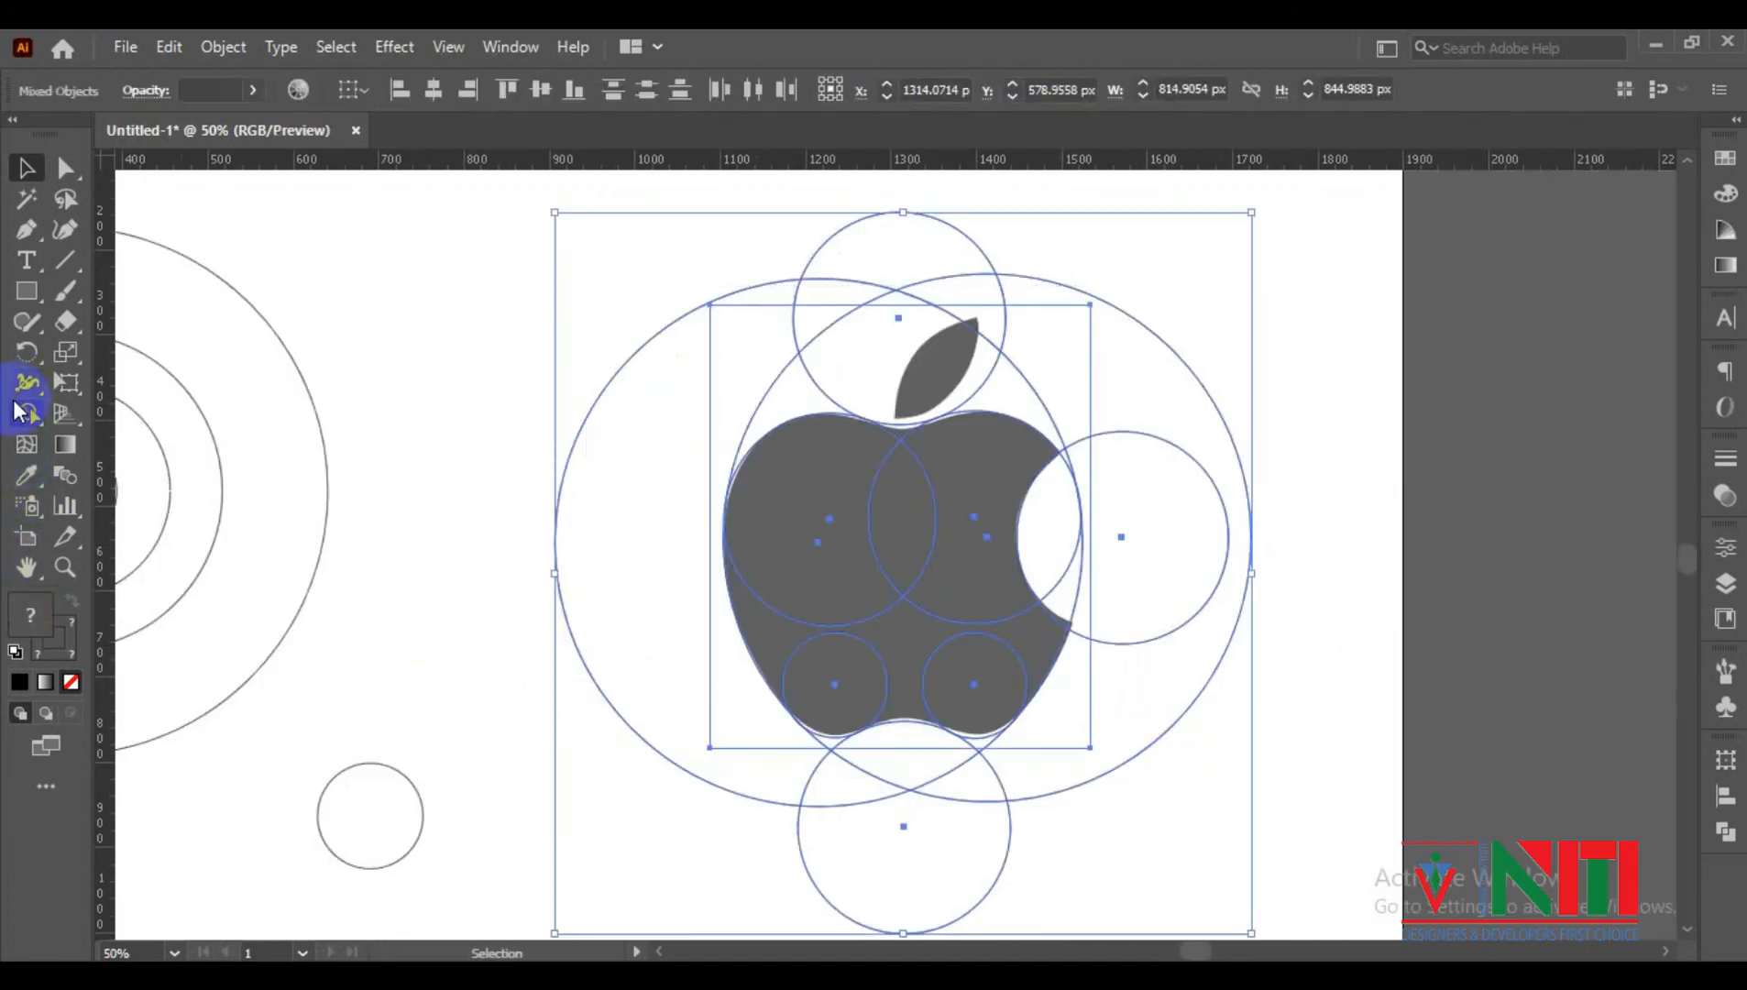
pyautogui.moveTo(884, 234)
pyautogui.mouseDown()
pyautogui.moveTo(865, 306)
pyautogui.moveTo(753, 381)
pyautogui.moveTo(633, 550)
pyautogui.mouseUp()
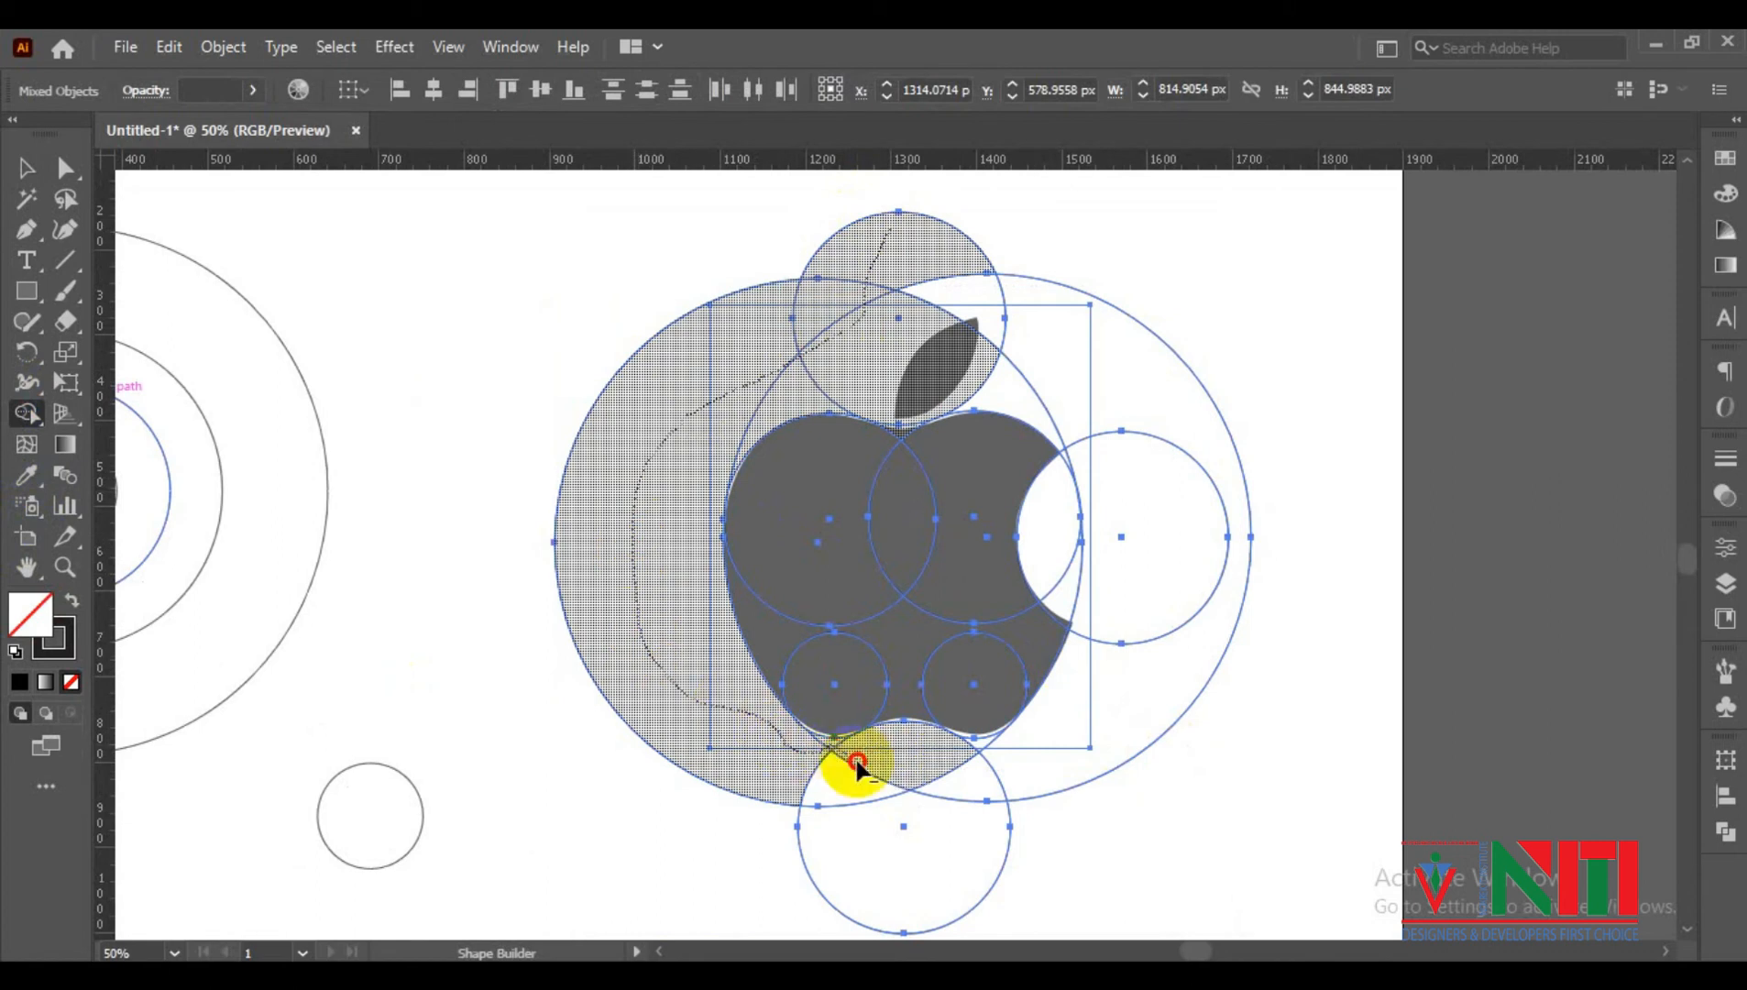
pyautogui.moveTo(857, 765)
pyautogui.mouseDown()
pyautogui.moveTo(955, 777)
pyautogui.moveTo(995, 743)
pyautogui.moveTo(1096, 593)
pyautogui.moveTo(1059, 530)
pyautogui.mouseUp()
pyautogui.moveTo(1005, 316); pyautogui.dragTo(1006, 321)
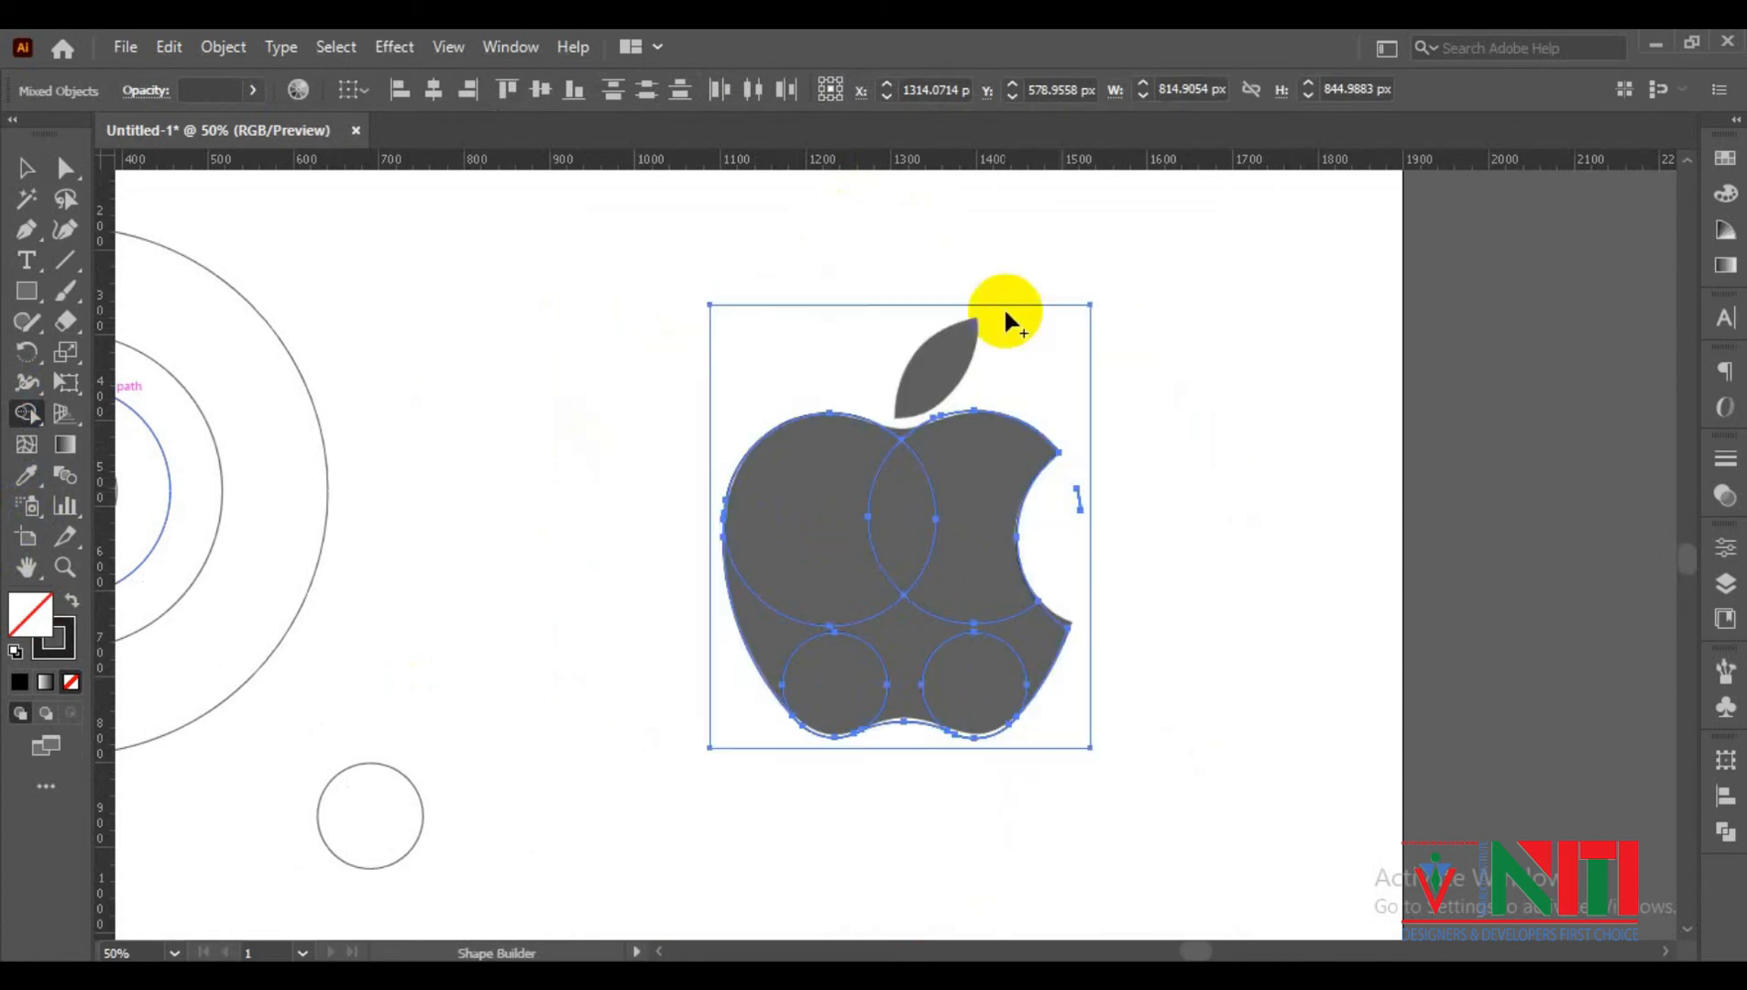
# Separate the reference image from the traced apple outline and move it to the outline's left side
pyautogui.click(586, 298)
pyautogui.moveTo(586, 298); pyautogui.dragTo(997, 596)
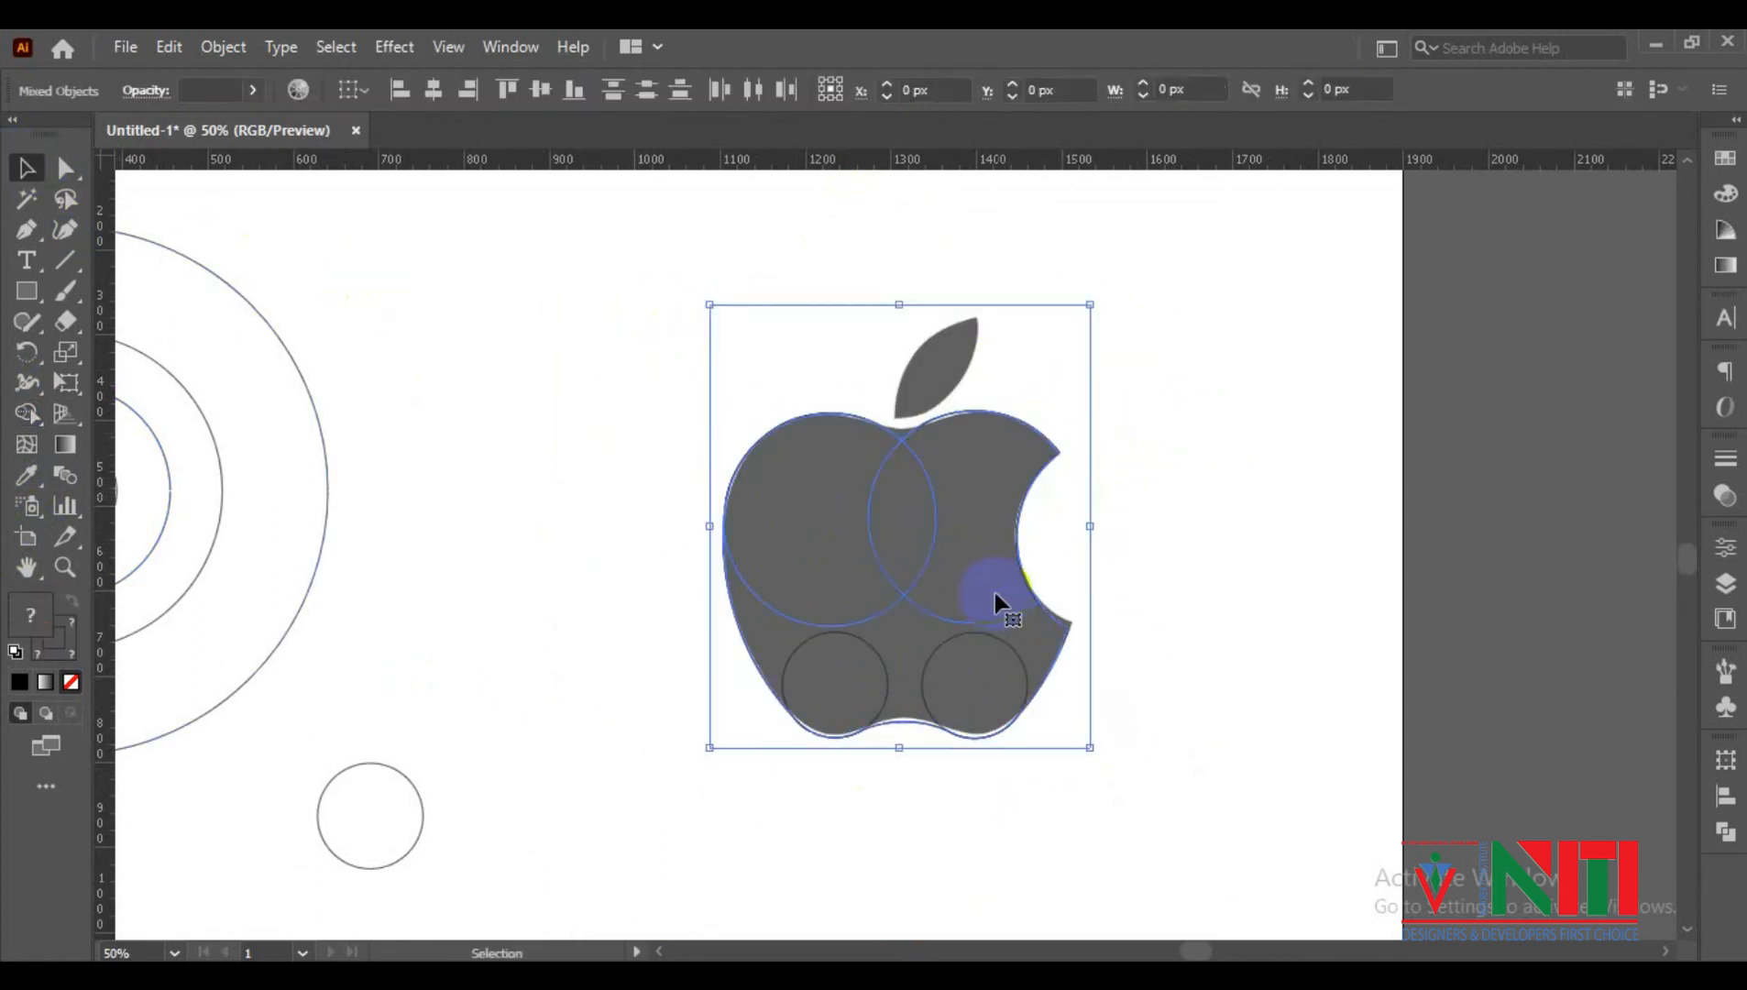
pyautogui.moveTo(890, 584); pyautogui.dragTo(1030, 585)
pyautogui.hotkey('ctrl', 'z')
pyautogui.moveTo(566, 312); pyautogui.dragTo(1018, 775)
pyautogui.click(1316, 738)
pyautogui.moveTo(1043, 396); pyautogui.dragTo(1337, 403)
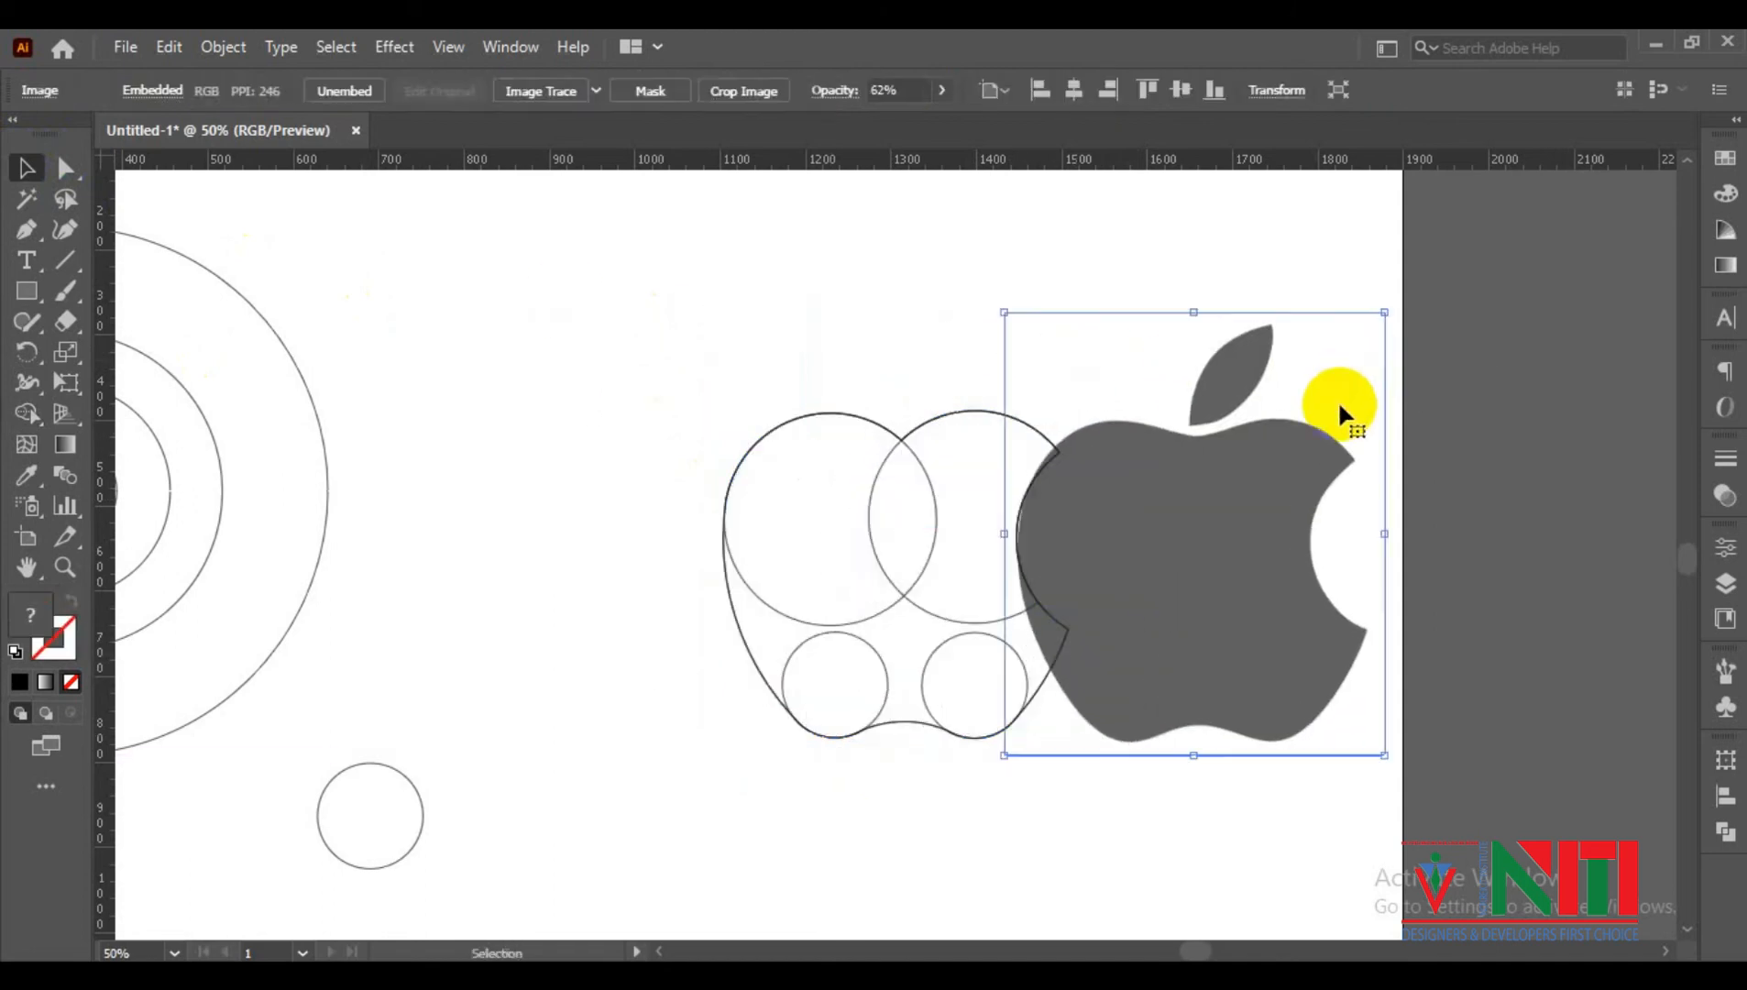
pyautogui.moveTo(1234, 510); pyautogui.dragTo(574, 488)
# Delete the leftover concentric circles and the spare small circle, and shift the reference logo farther left
pyautogui.moveTo(335, 266); pyautogui.dragTo(96, 541)
pyautogui.press('Delete')
pyautogui.moveTo(370, 797); pyautogui.dragTo(395, 827)
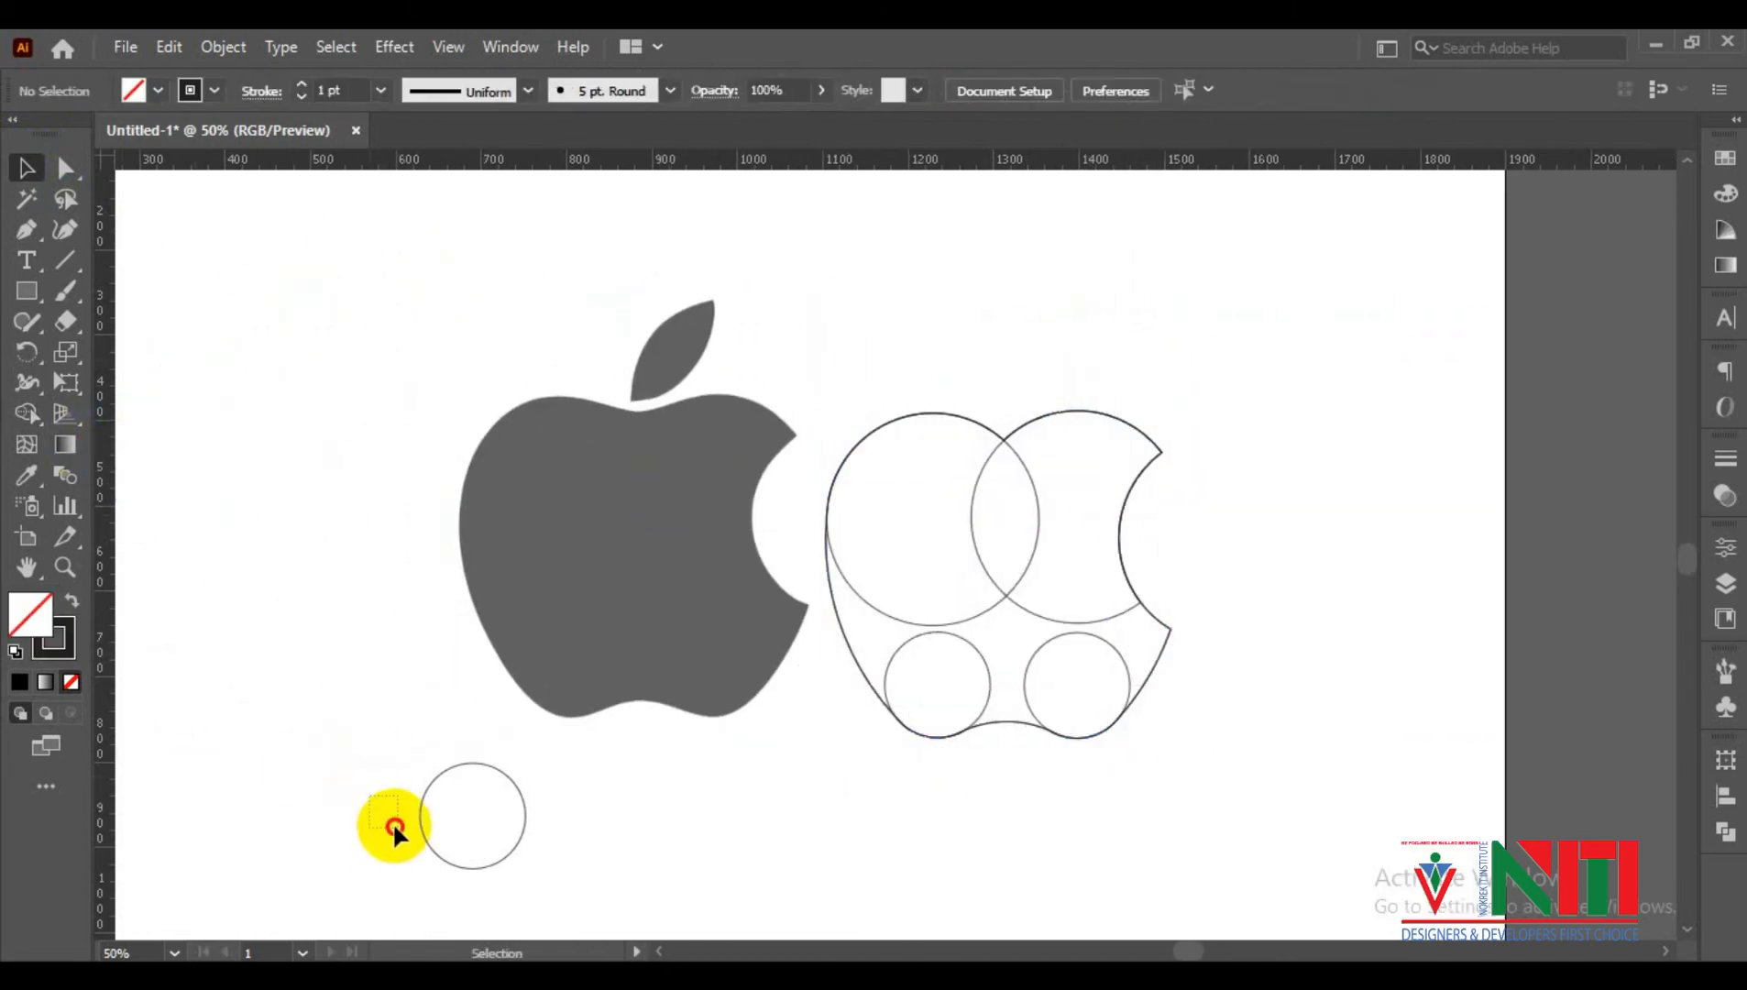
pyautogui.moveTo(446, 716); pyautogui.dragTo(340, 720)
pyautogui.moveTo(510, 593); pyautogui.dragTo(433, 604)
pyautogui.click(704, 414)
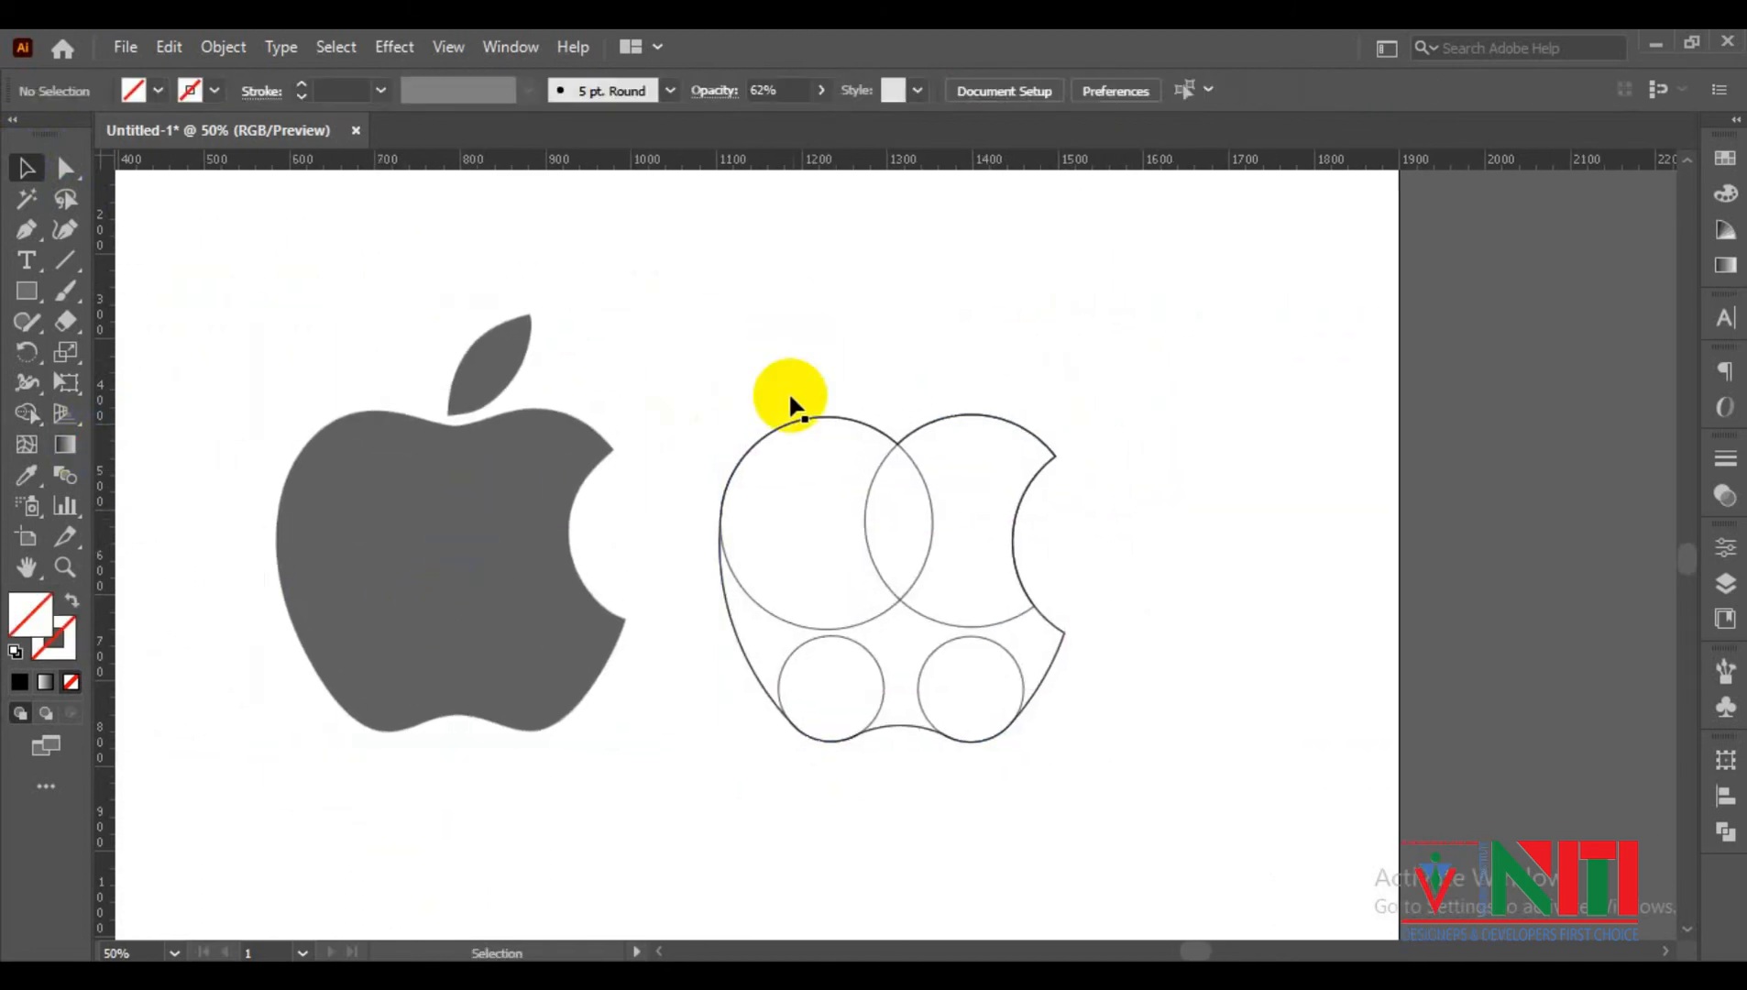
# Place two copies of the left shoulder circle over the reference leaf so their overlap covers it
pyautogui.click(882, 683)
pyautogui.moveTo(879, 721); pyautogui.dragTo(515, 387)
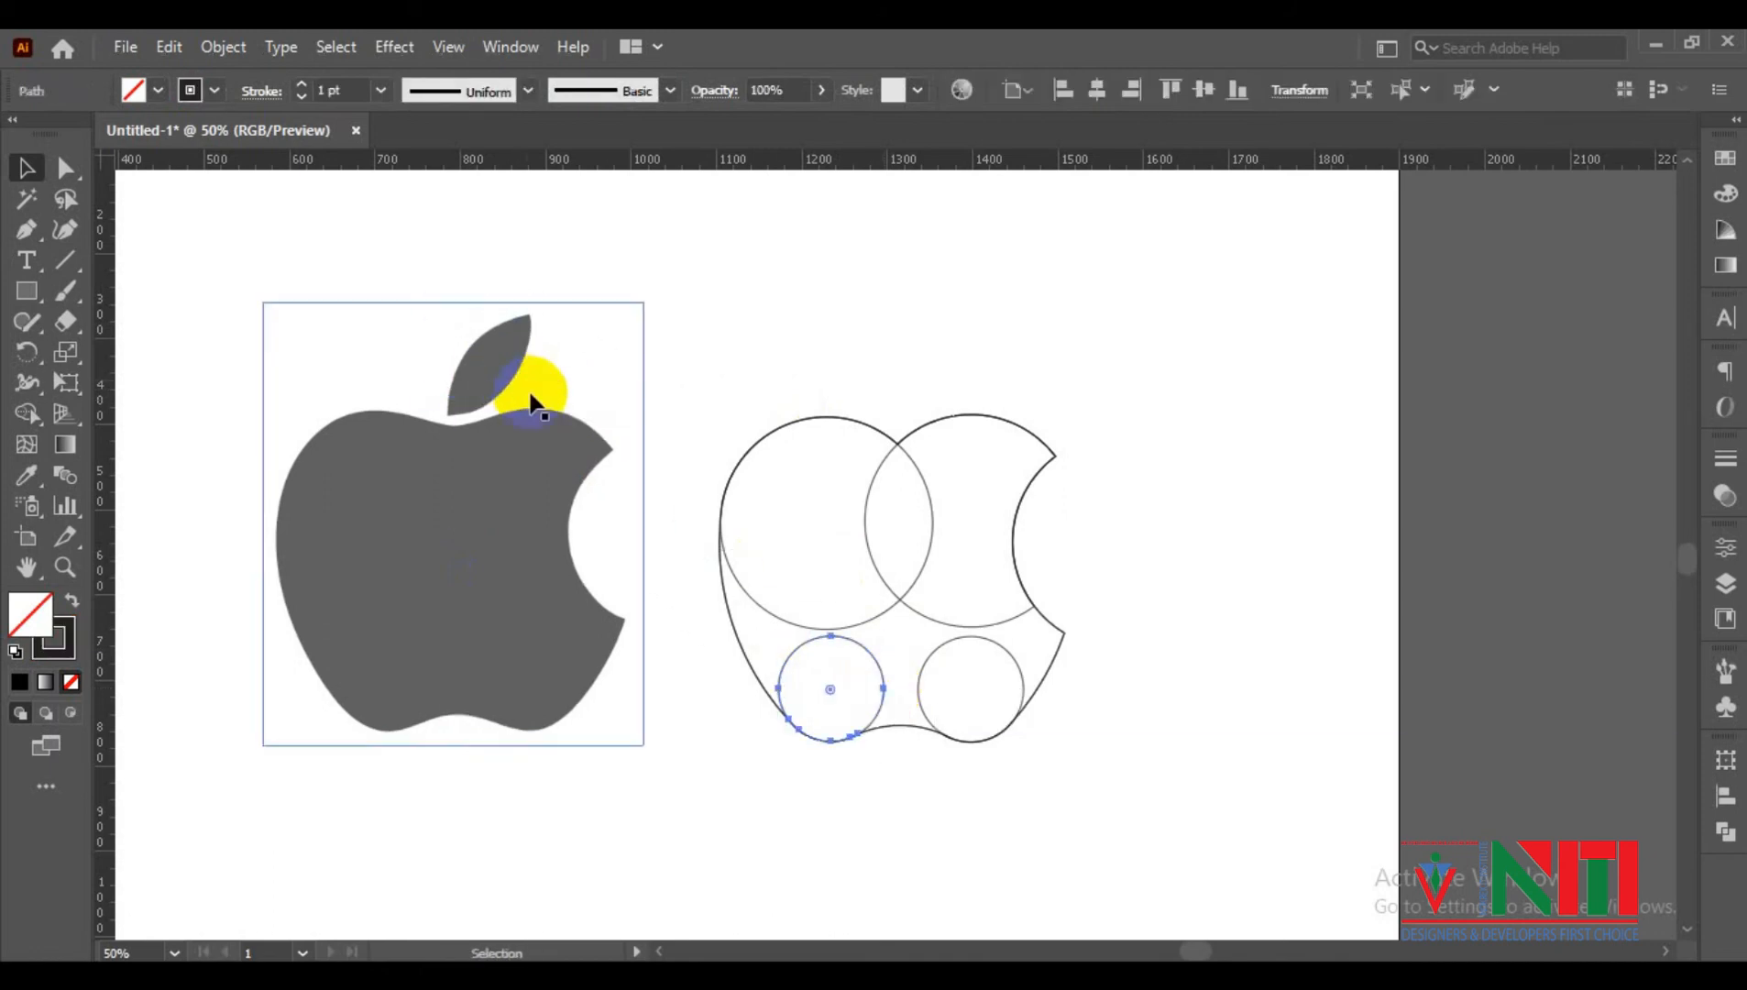
pyautogui.moveTo(880, 611); pyautogui.dragTo(580, 520)
pyautogui.click(631, 379)
pyautogui.click(860, 275)
pyautogui.click(656, 413)
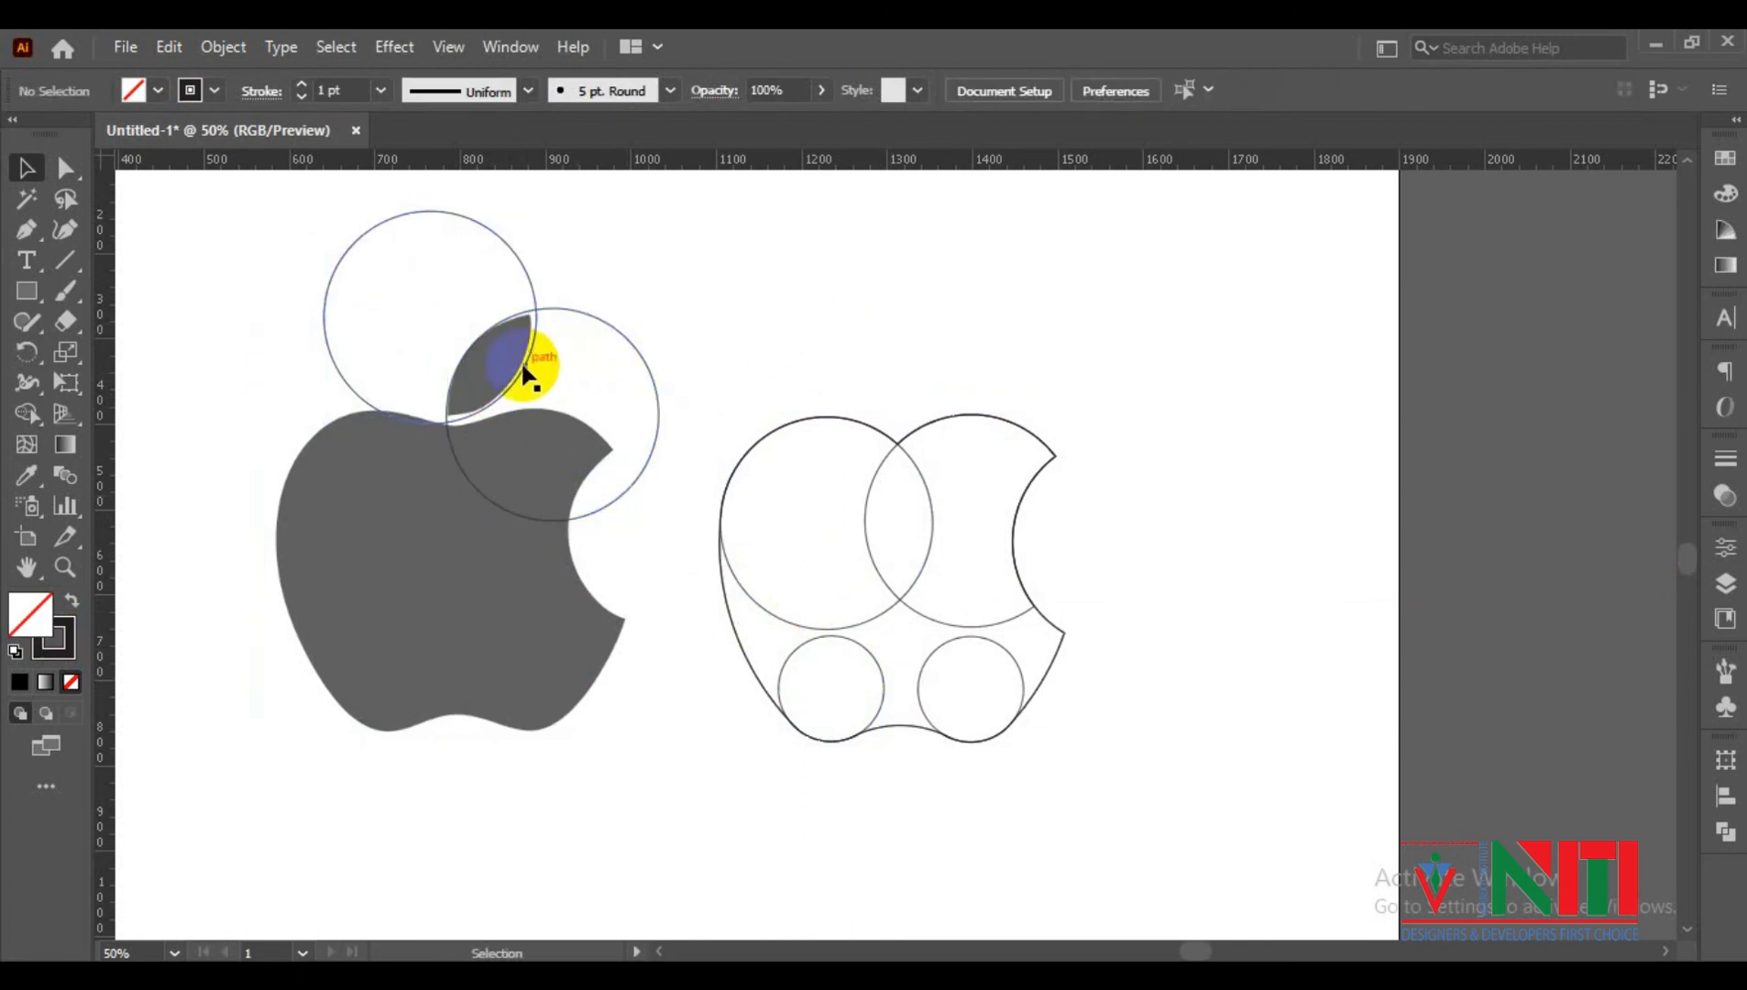
# Select both leaf circles and remove everything outside their overlap with Shape Builder
pyautogui.moveTo(545, 296); pyautogui.dragTo(537, 307)
pyautogui.click(660, 257)
pyautogui.click(640, 357)
pyautogui.keyDown('shift'); pyautogui.click(523, 266); pyautogui.keyUp('shift')
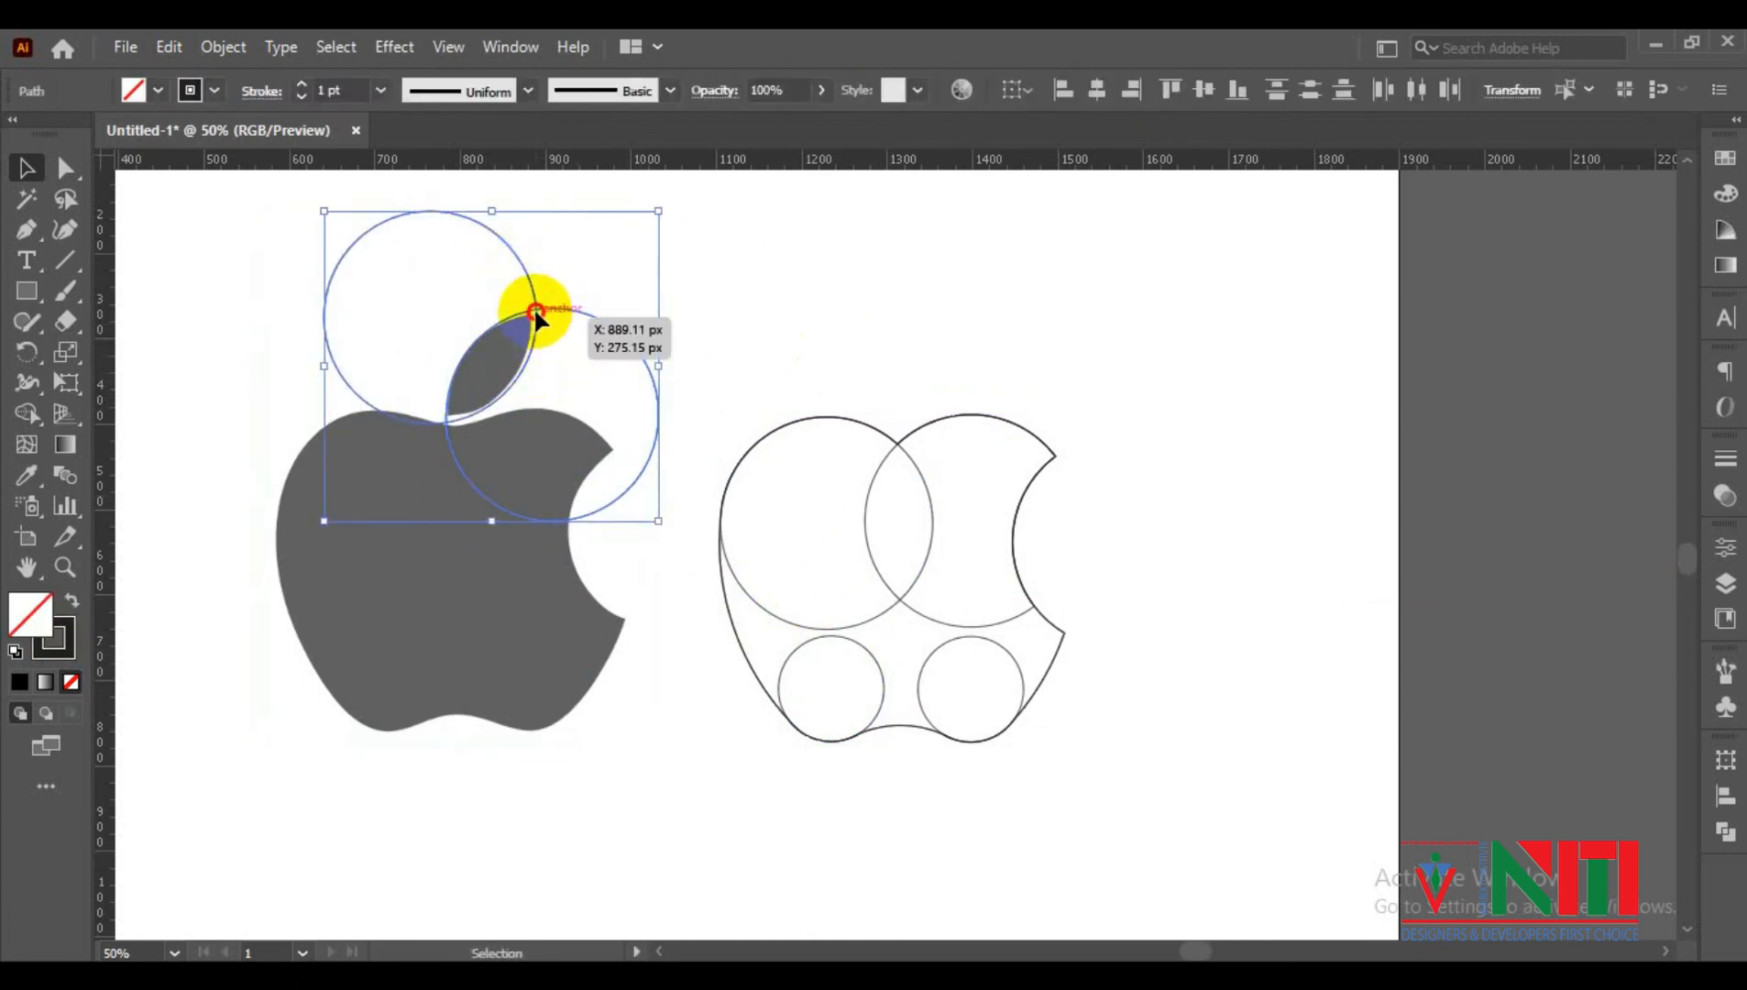
pyautogui.click(666, 285)
pyautogui.click(353, 243)
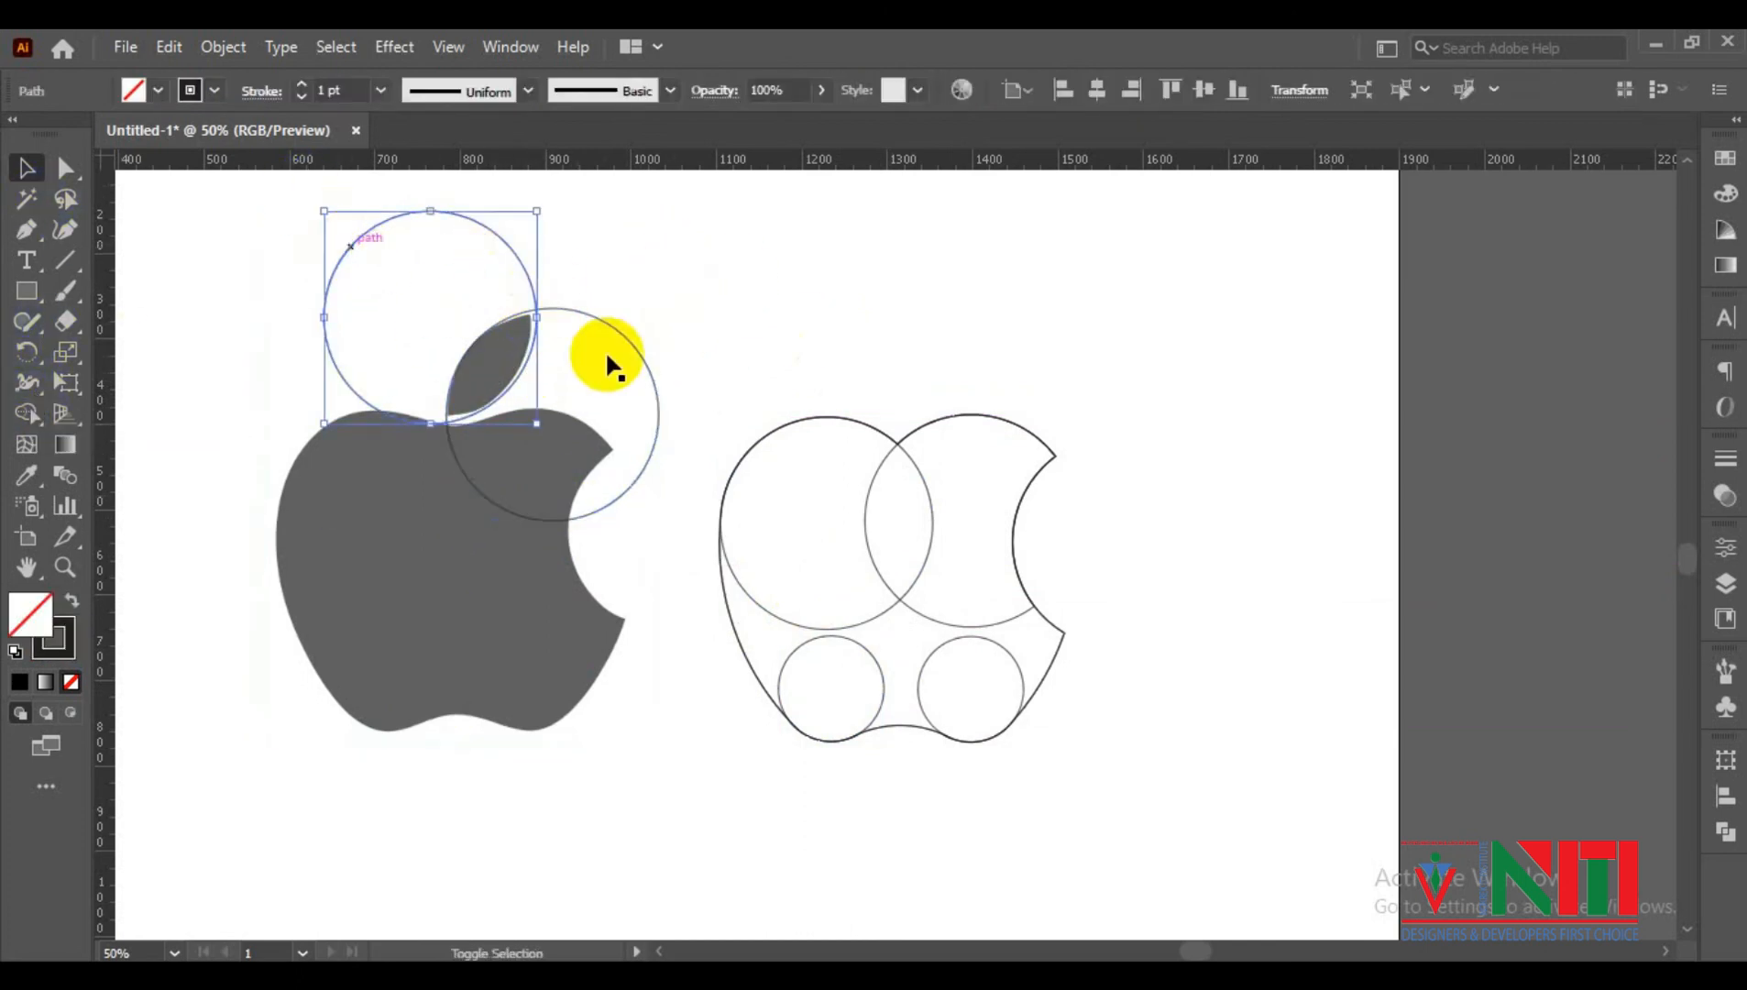
pyautogui.keyDown('shift'); pyautogui.click(628, 339); pyautogui.keyUp('shift')
pyautogui.click(26, 415)
pyautogui.keyDown('alt'); pyautogui.click(378, 275); pyautogui.keyUp('alt')
pyautogui.keyDown('alt'); pyautogui.click(596, 412); pyautogui.keyUp('alt')
# Move the leaf shape above the notch of the traced apple and shift the reference logo clear of it
pyautogui.click(20, 170)
pyautogui.click(385, 247)
pyautogui.moveTo(473, 383)
pyautogui.mouseDown()
pyautogui.moveTo(607, 338)
pyautogui.moveTo(406, 477)
pyautogui.mouseUp()
pyautogui.keyDown('alt'); pyautogui.moveTo(491, 327); pyautogui.dragTo(944, 310); pyautogui.keyUp('alt')
pyautogui.moveTo(448, 542); pyautogui.dragTo(471, 503)
pyautogui.moveTo(507, 324); pyautogui.dragTo(900, 383)
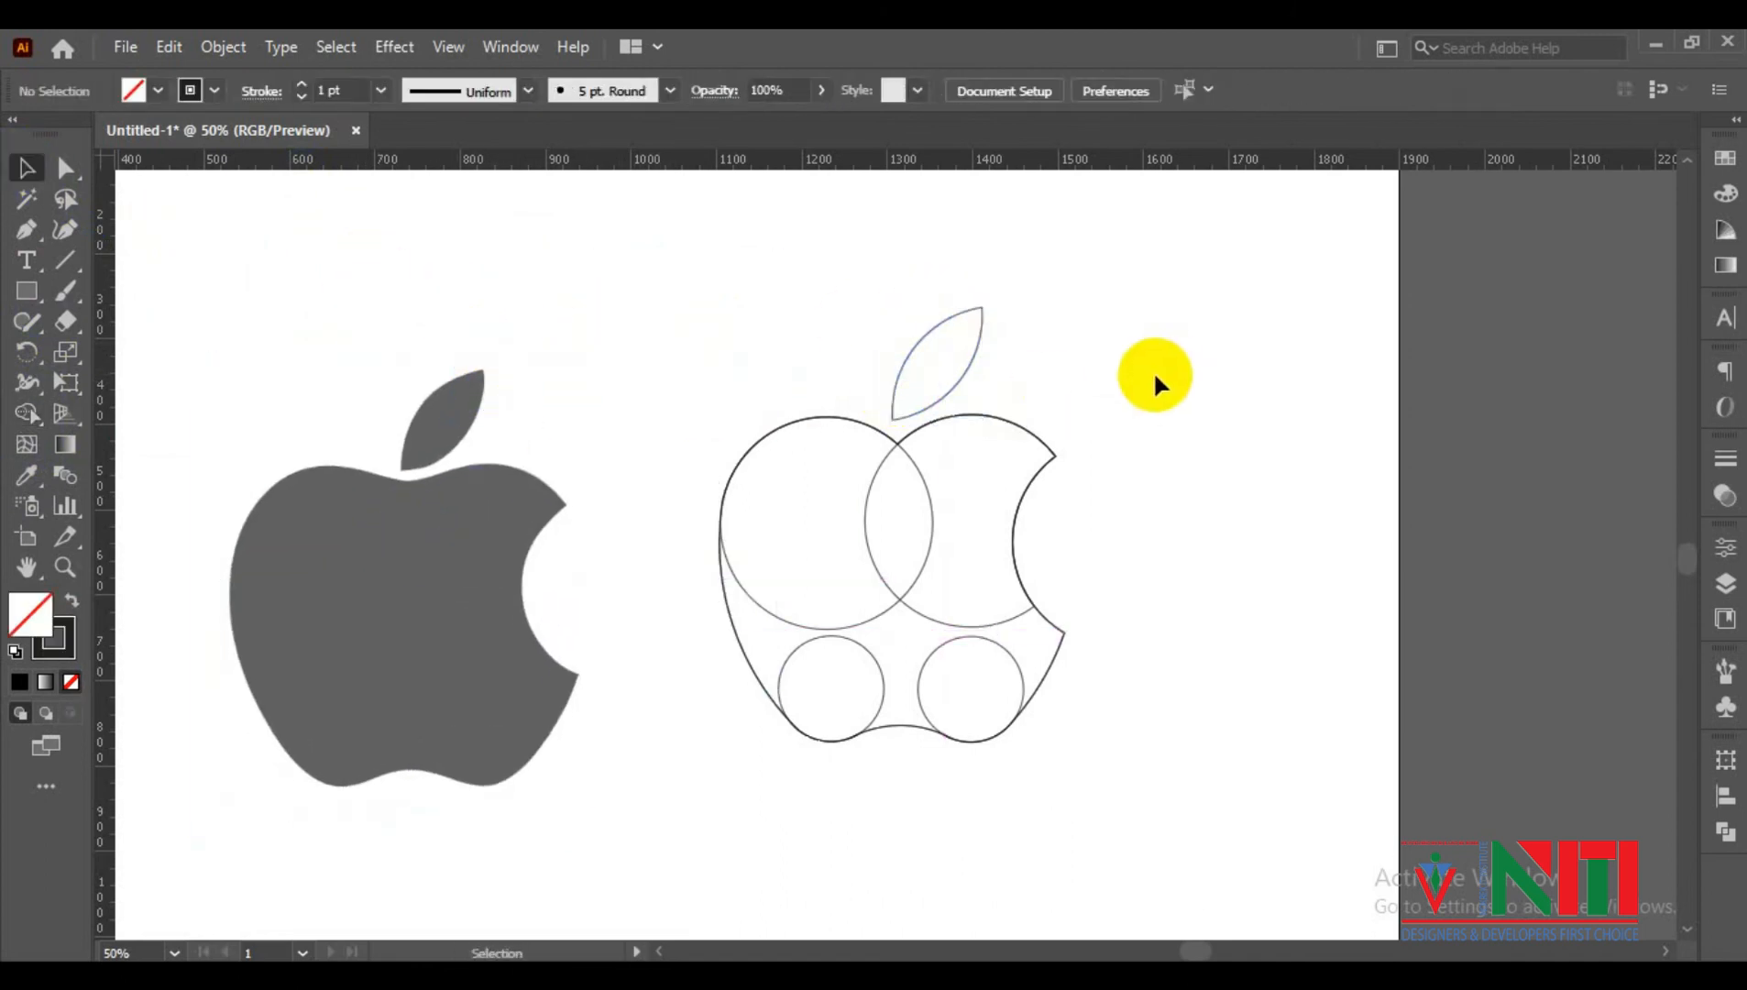
# Select the apple body pieces and merge the inner circle regions into one body with Shape Builder
pyautogui.moveTo(950, 797); pyautogui.dragTo(761, 586)
pyautogui.click(28, 414)
pyautogui.moveTo(796, 522); pyautogui.dragTo(826, 692)
pyautogui.scroll(3, 811, 747)
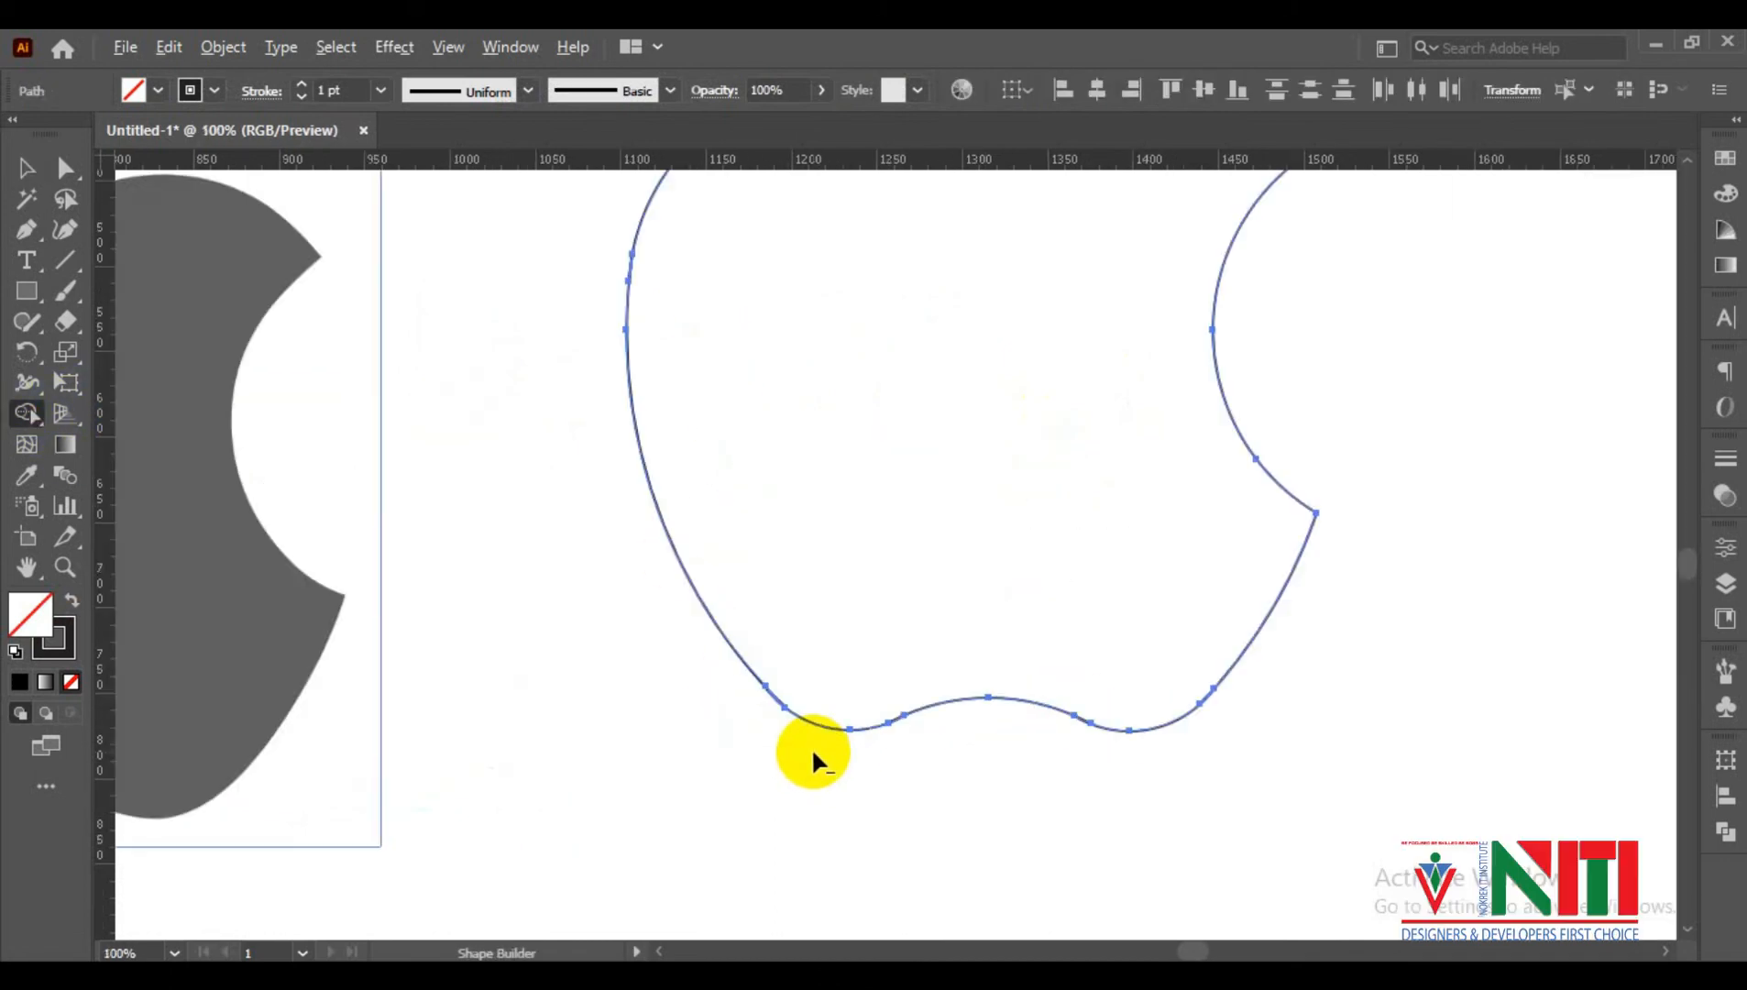
pyautogui.scroll(-1, 1180, 473)
pyautogui.moveTo(1180, 473); pyautogui.dragTo(1128, 668)
pyautogui.scroll(-3, 1135, 566)
pyautogui.click(27, 168)
pyautogui.click(199, 273)
pyautogui.moveTo(1104, 592); pyautogui.dragTo(1066, 573)
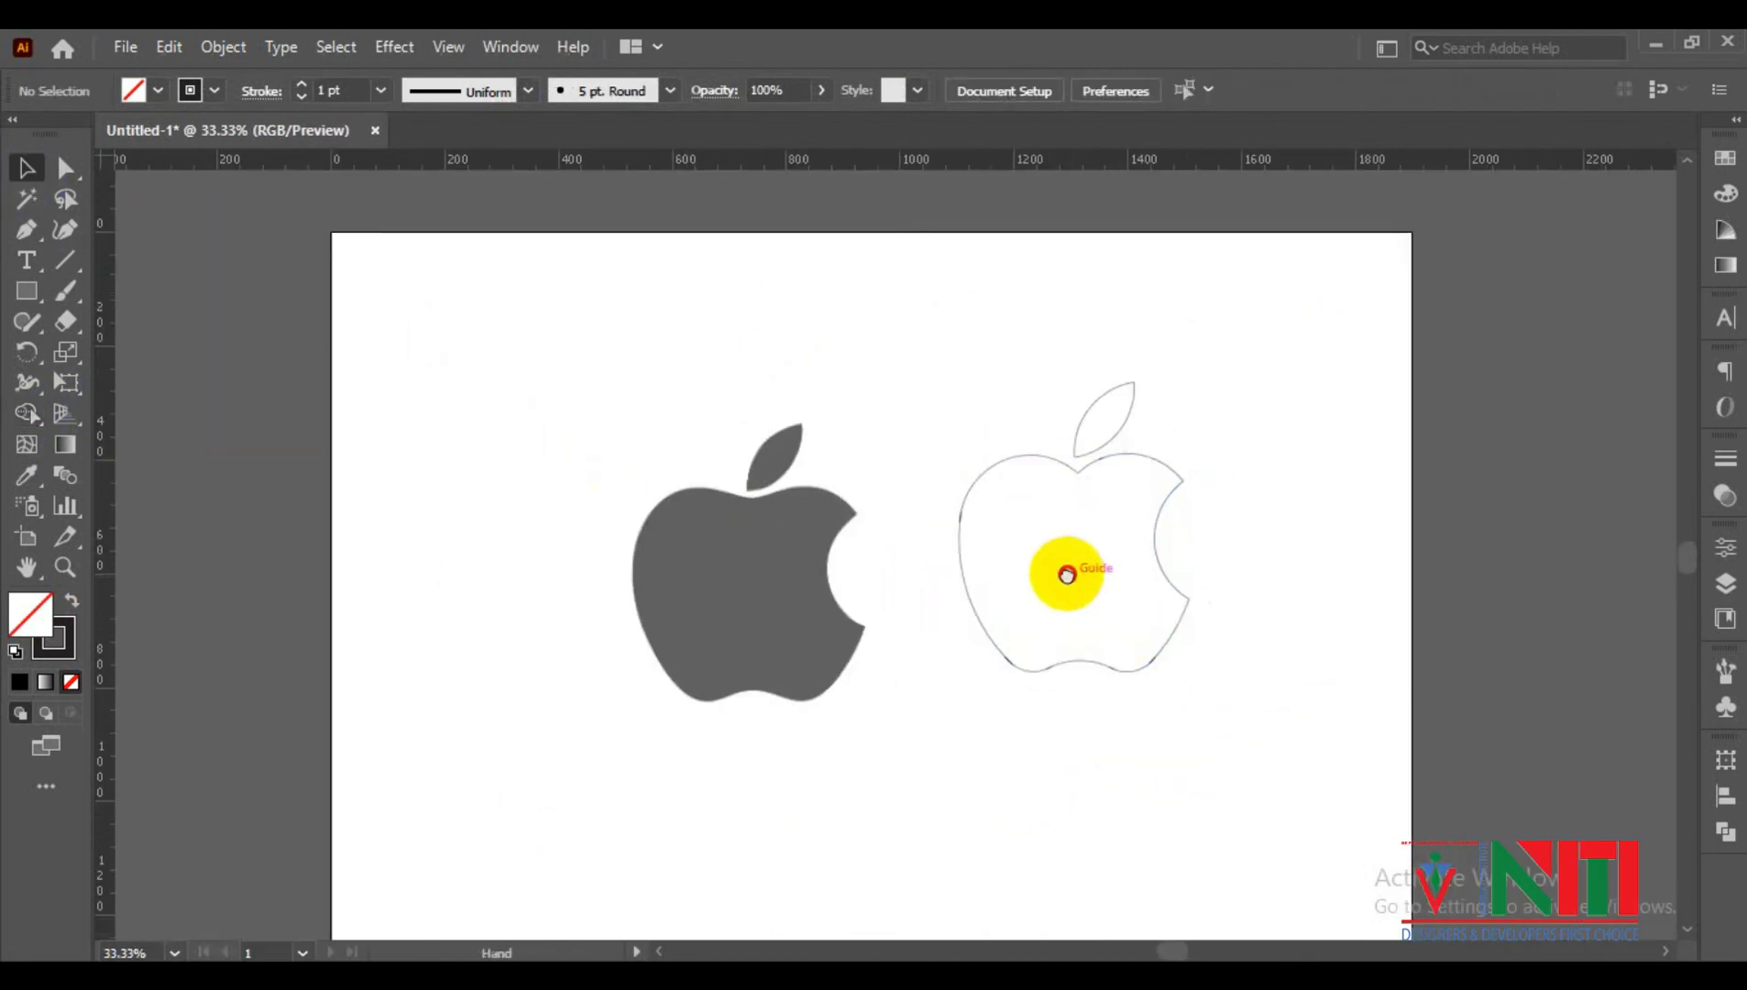
# Select the apple body and merge the thin slivers along its bottom-right curves with Shape Builder
pyautogui.scroll(4, 997, 518)
pyautogui.scroll(-2, 869, 488)
pyautogui.moveTo(799, 441); pyautogui.dragTo(1143, 728)
pyautogui.click(29, 414)
pyautogui.scroll(3, 823, 494)
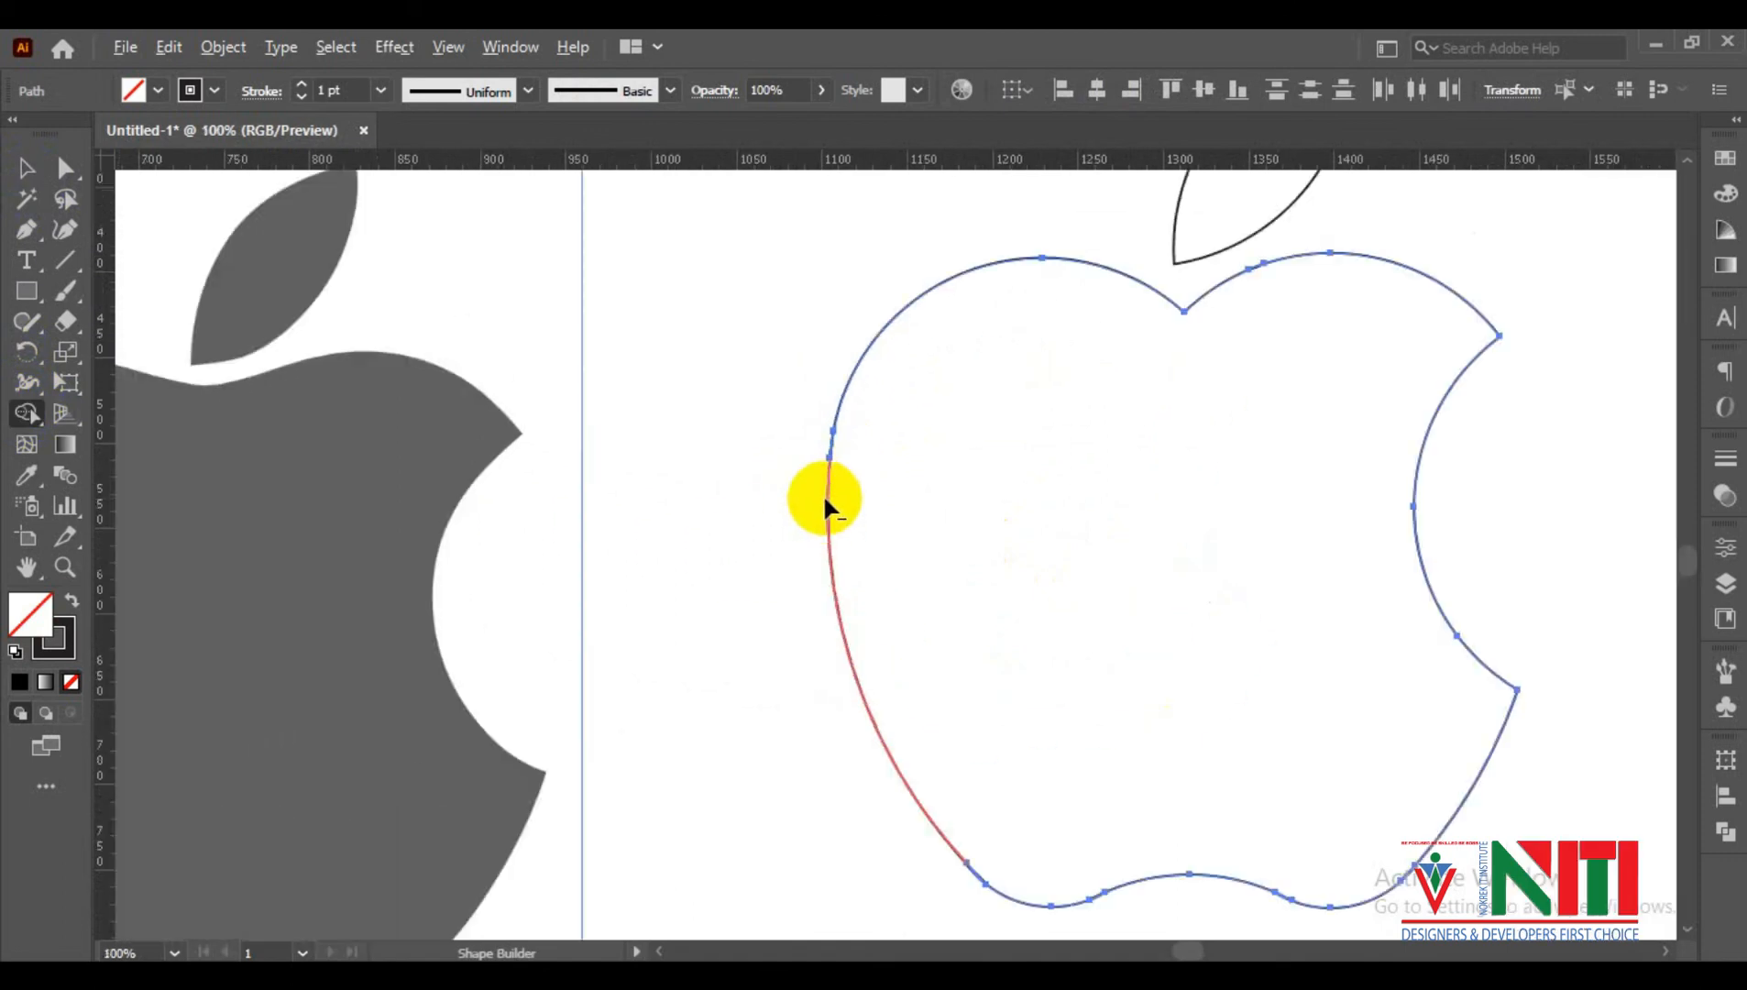
pyautogui.scroll(-2, 825, 431)
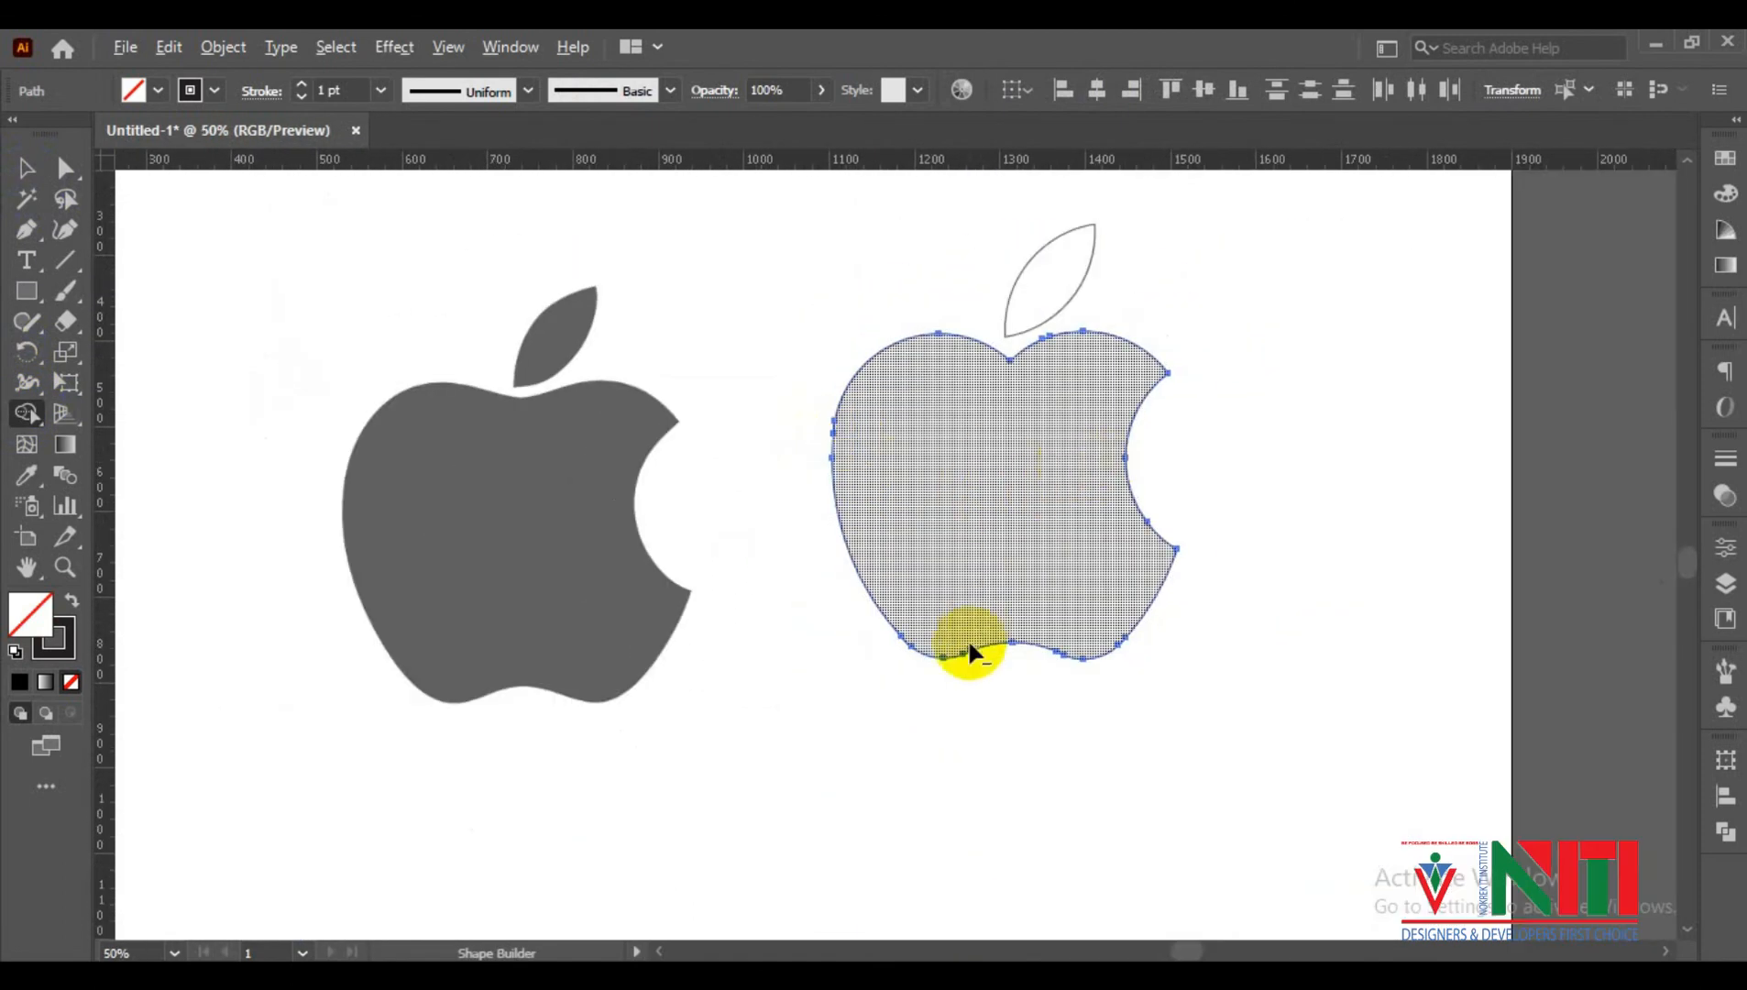
pyautogui.scroll(4, 966, 642)
pyautogui.scroll(2, 877, 616)
pyautogui.scroll(-3, 939, 673)
pyautogui.scroll(2, 1163, 628)
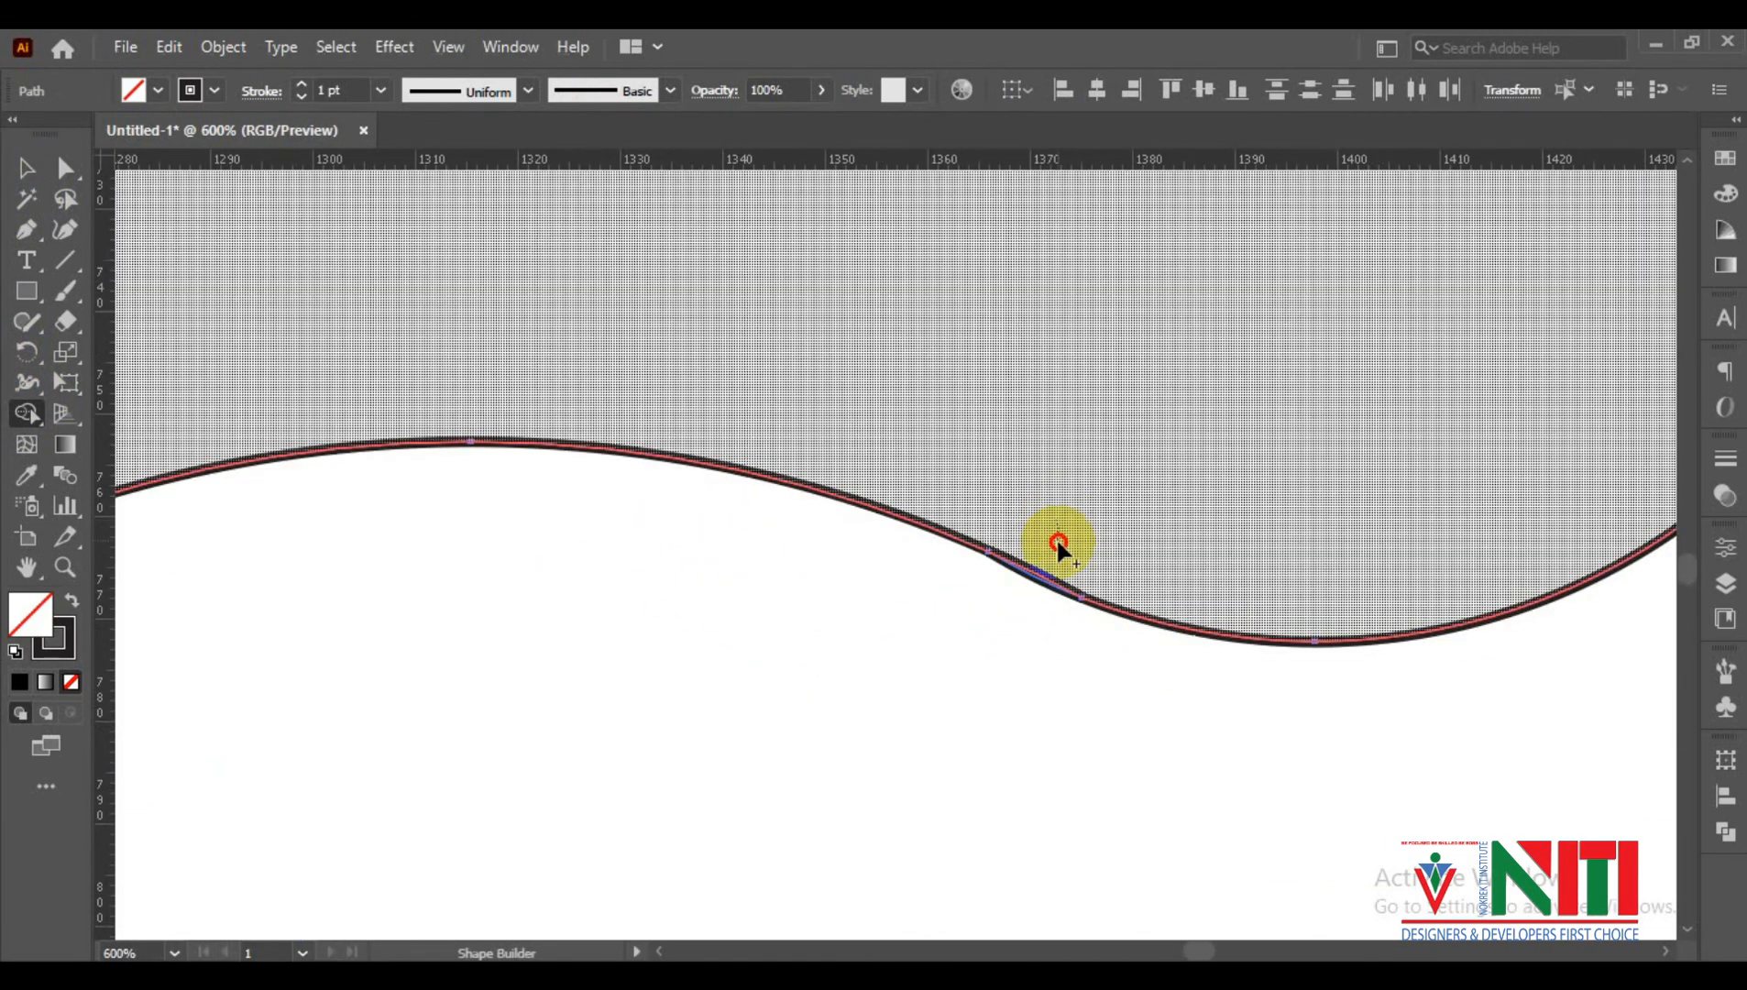
pyautogui.scroll(-3, 1041, 583)
pyautogui.scroll(2, 1256, 529)
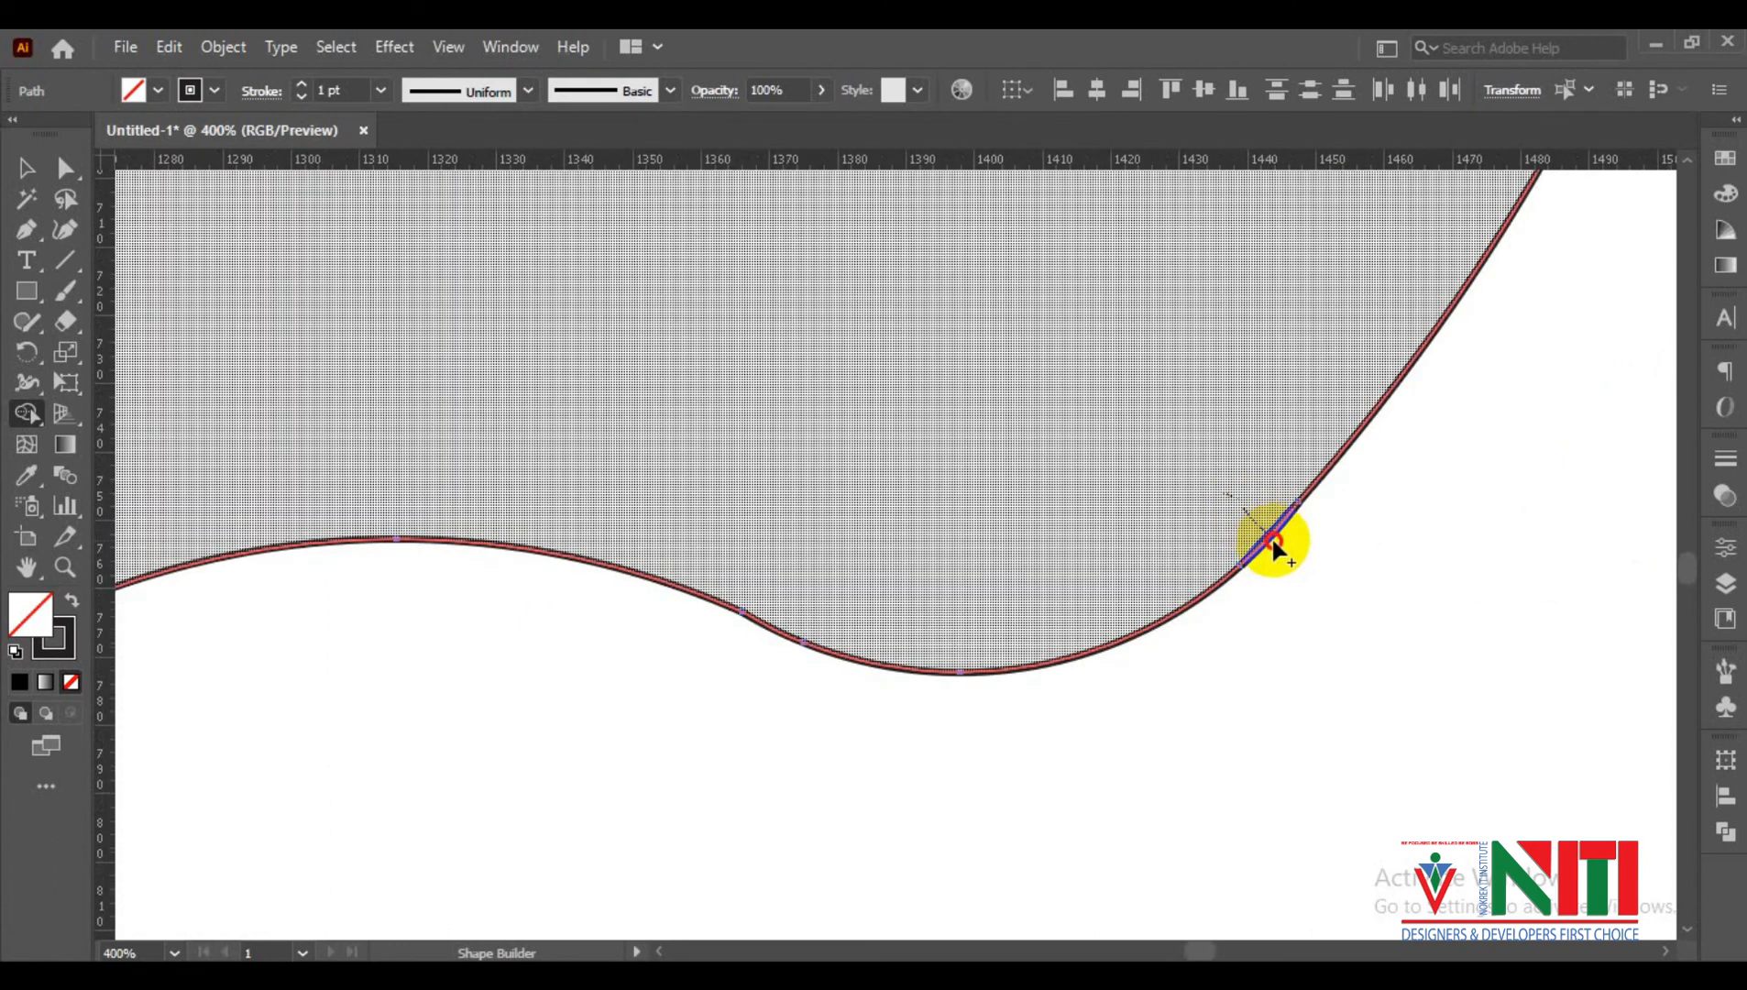
pyautogui.scroll(-3, 951, 500)
# Merge the remaining slivers along the body's left edge and bottom-left curve with Shape Builder
pyautogui.scroll(2, 694, 363)
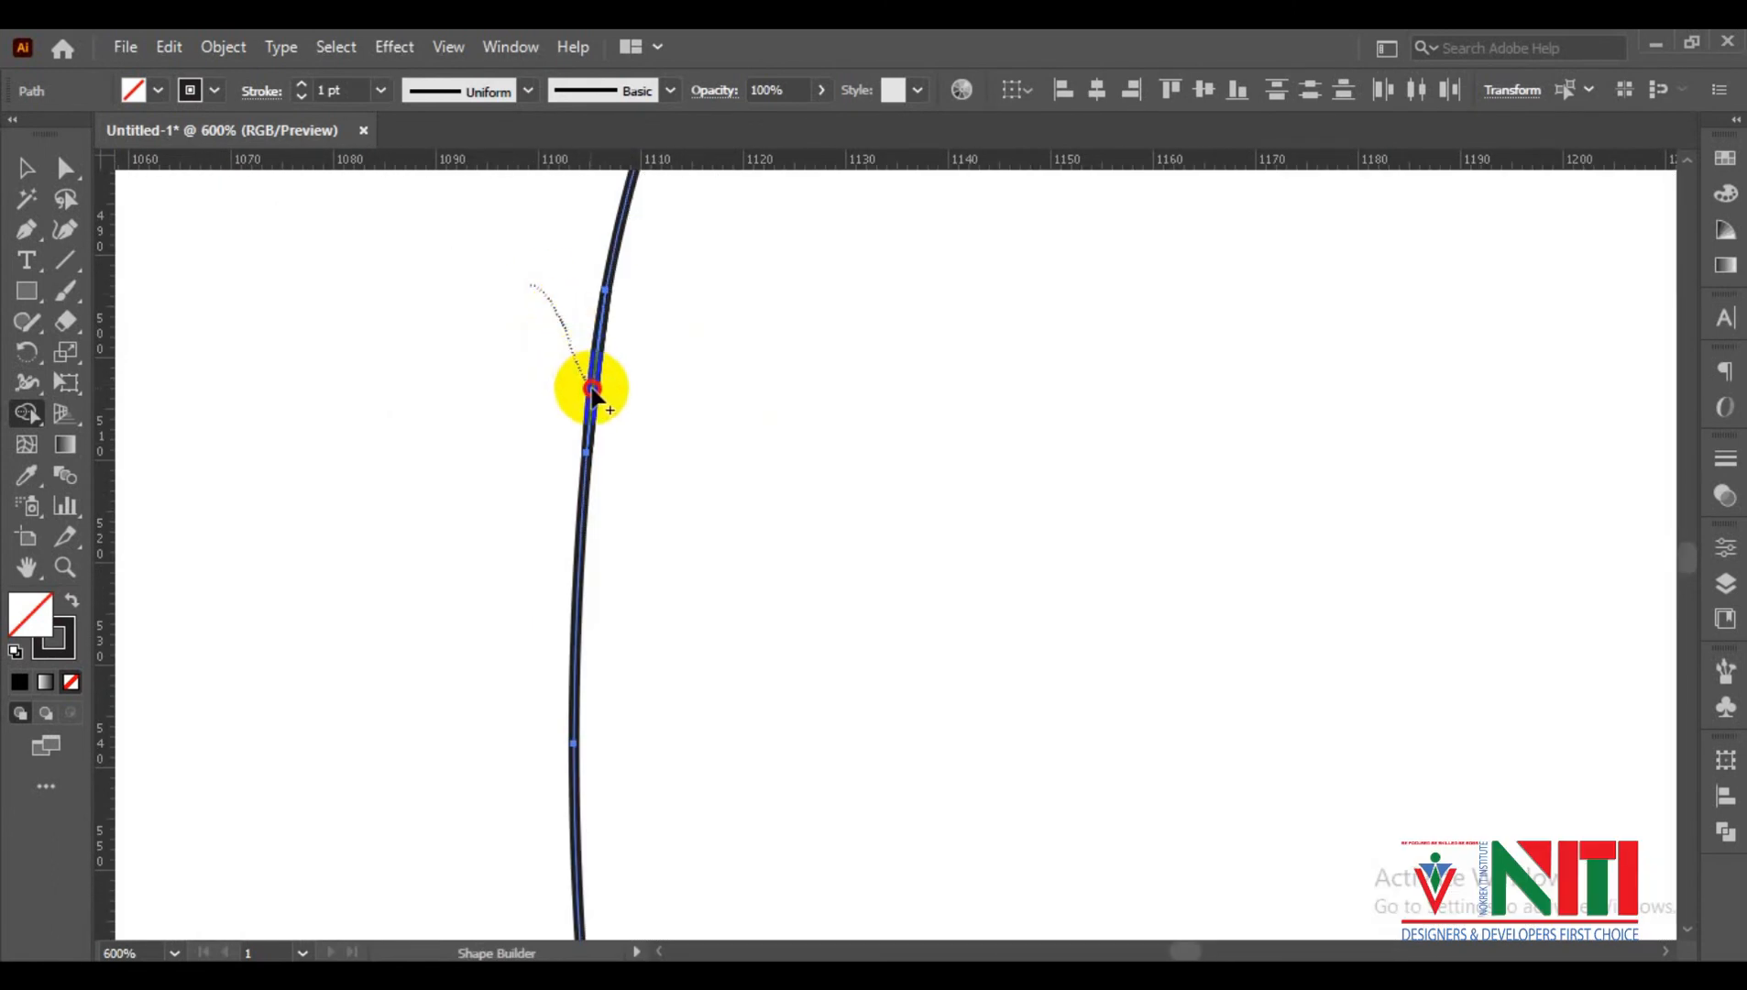
pyautogui.scroll(-3, 671, 414)
pyautogui.scroll(3, 780, 457)
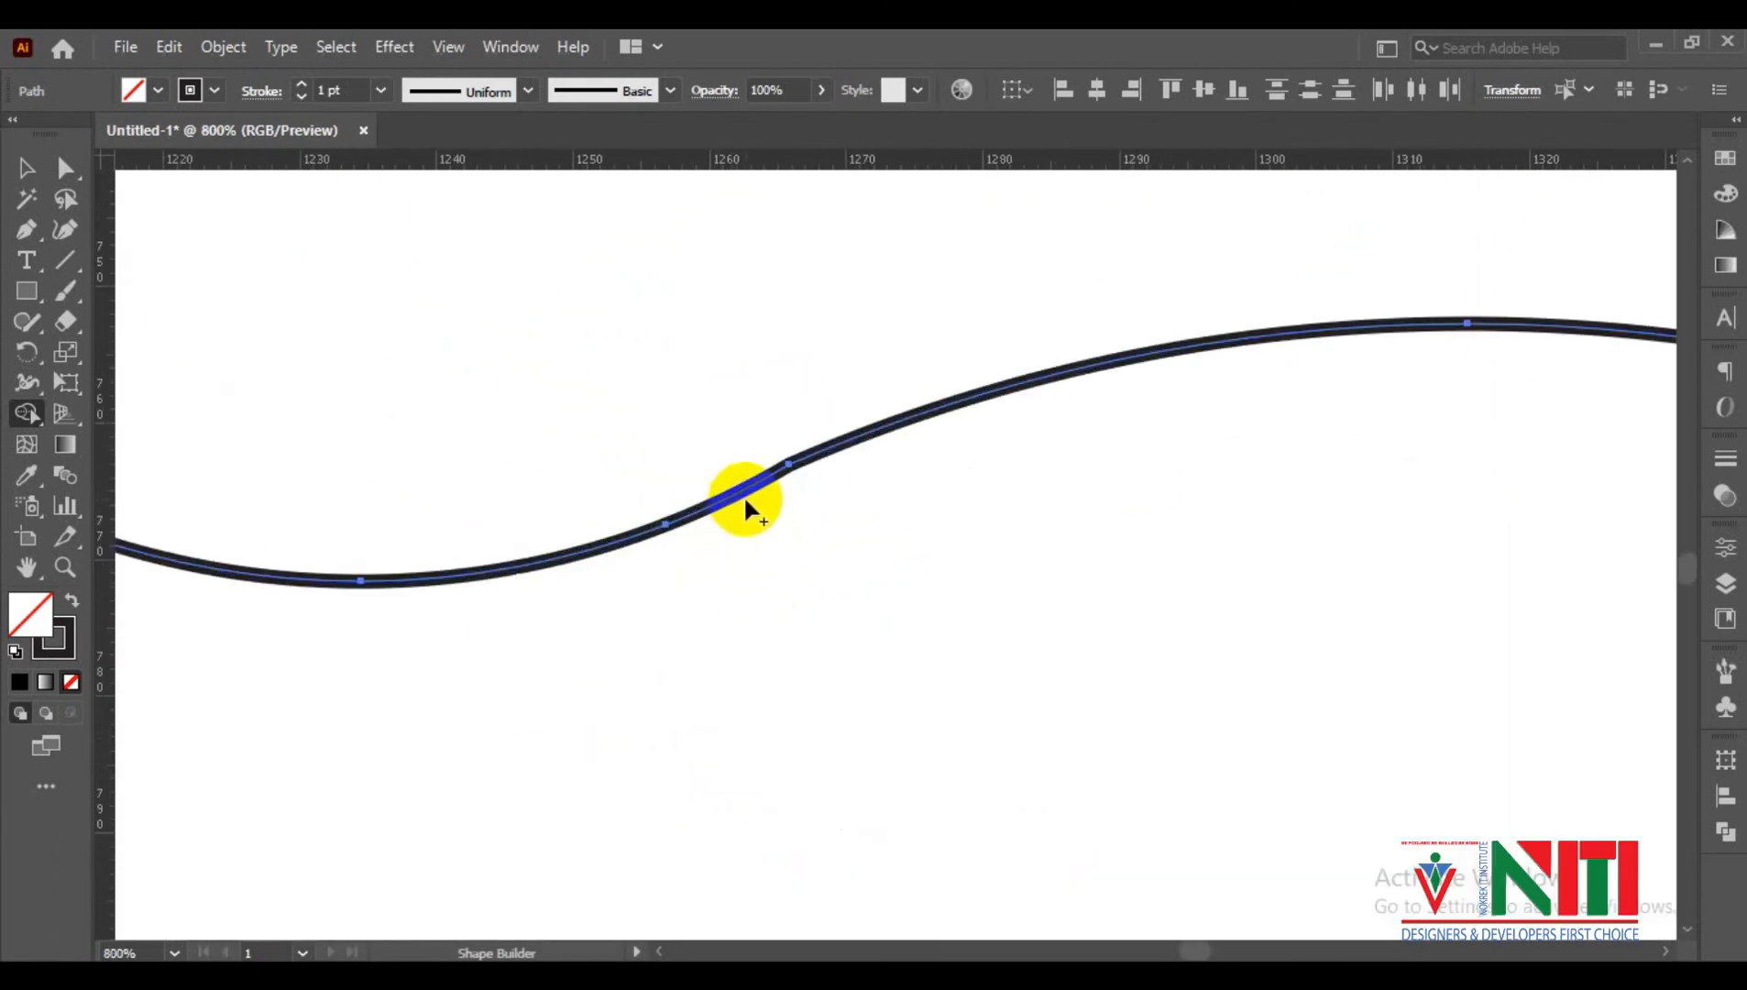
pyautogui.moveTo(694, 415); pyautogui.dragTo(747, 501)
pyautogui.scroll(-5, 786, 466)
pyautogui.scroll(3, 605, 431)
pyautogui.moveTo(540, 506); pyautogui.dragTo(625, 426)
pyautogui.scroll(-5, 587, 471)
pyautogui.scroll(3, 701, 489)
pyautogui.scroll(-4, 659, 401)
# Examine the apple body's left edge and top curves for leftover slivers
pyautogui.click(39, 172)
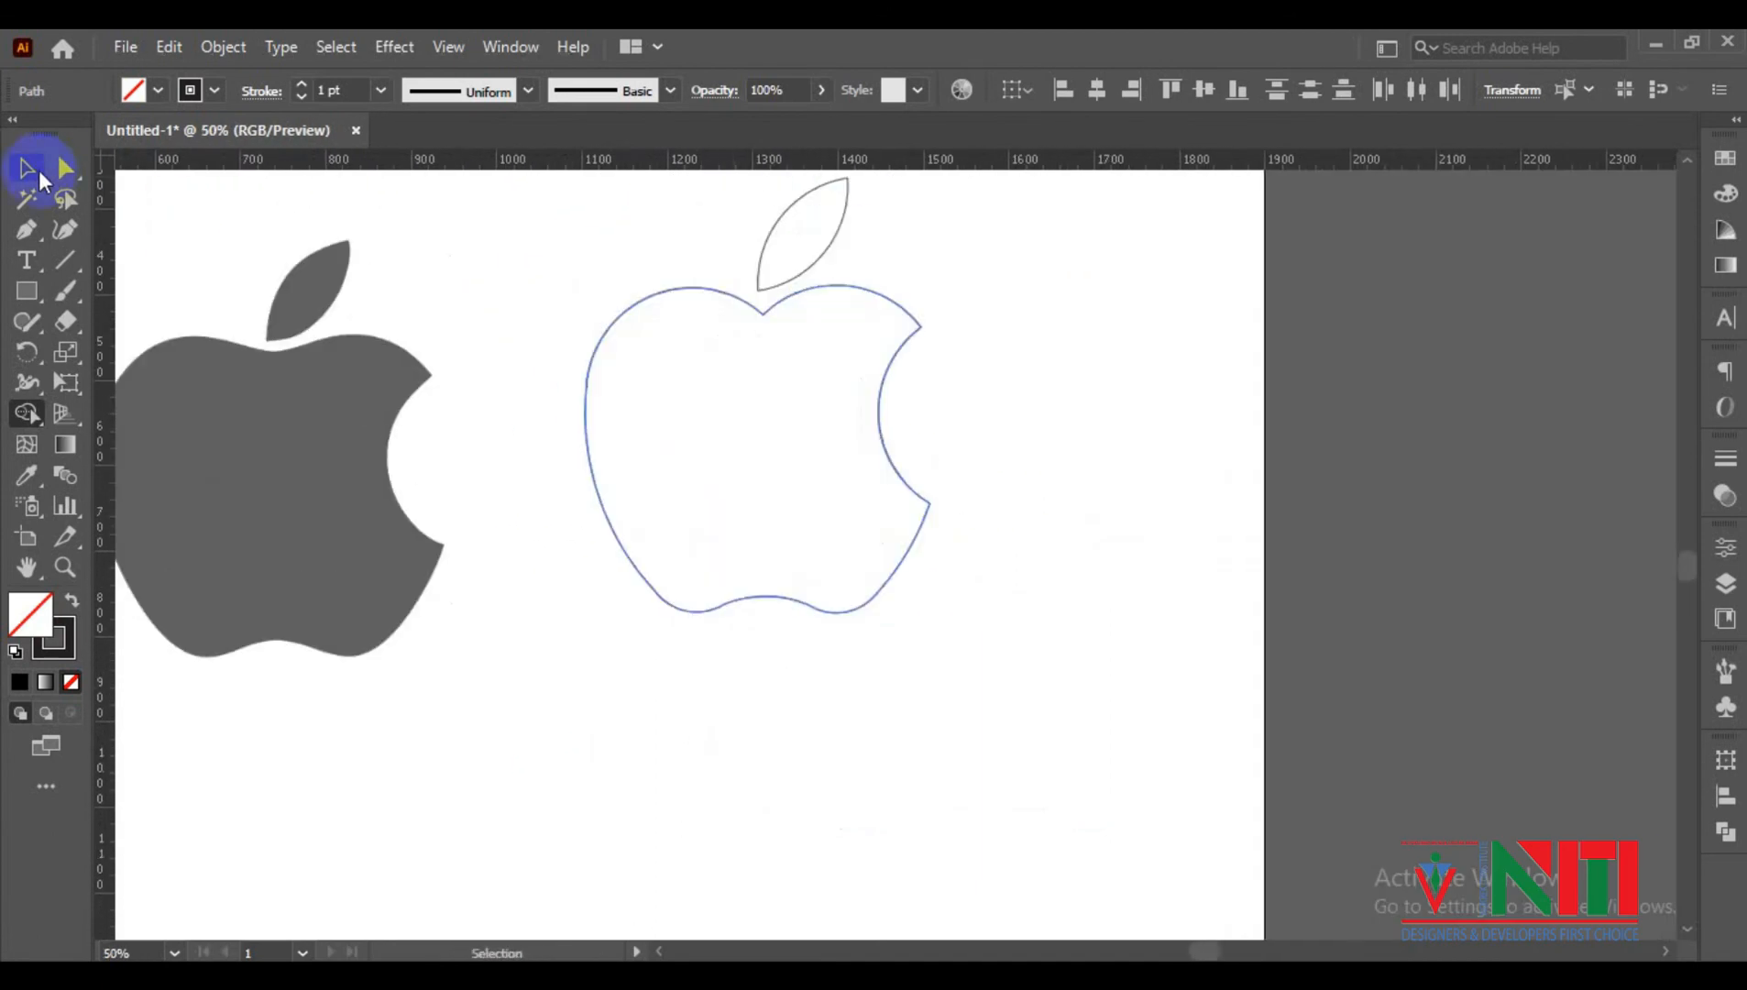
pyautogui.click(675, 441)
pyautogui.scroll(-1, 672, 440)
pyautogui.scroll(3, 720, 353)
pyautogui.scroll(-3, 829, 464)
pyautogui.scroll(6, 697, 444)
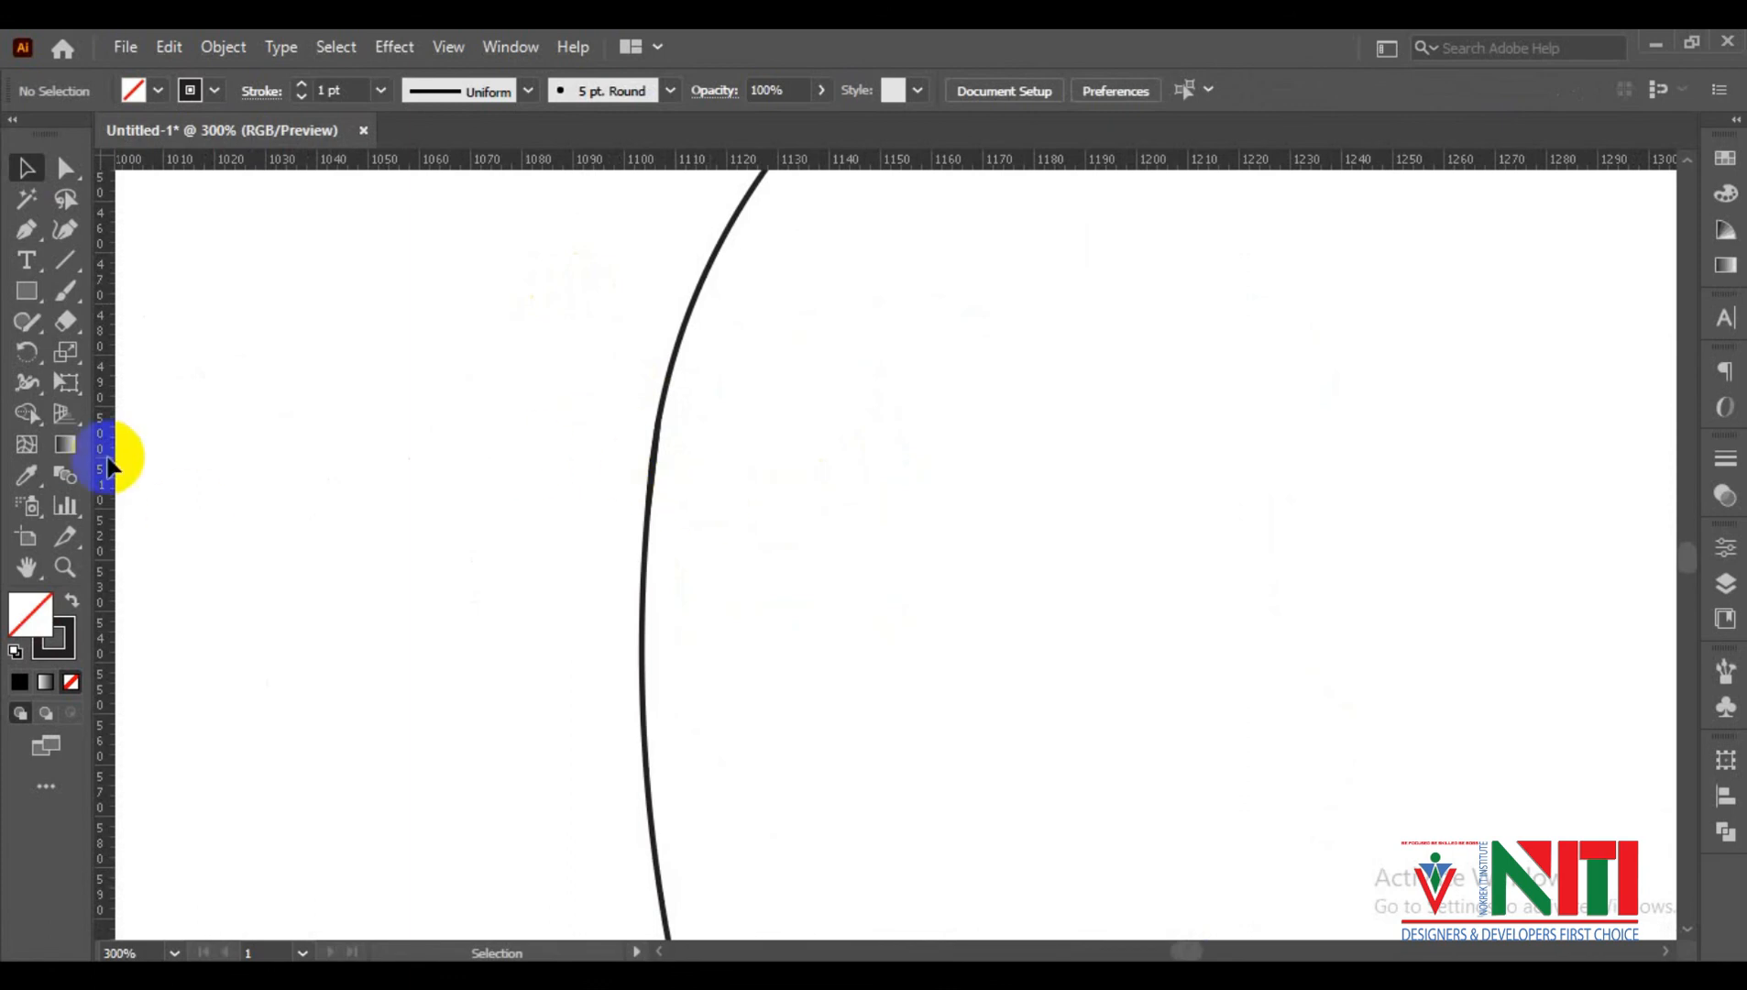
pyautogui.hotkey('ctrl', 'a')
pyautogui.scroll(-5, 847, 457)
pyautogui.scroll(4, 956, 374)
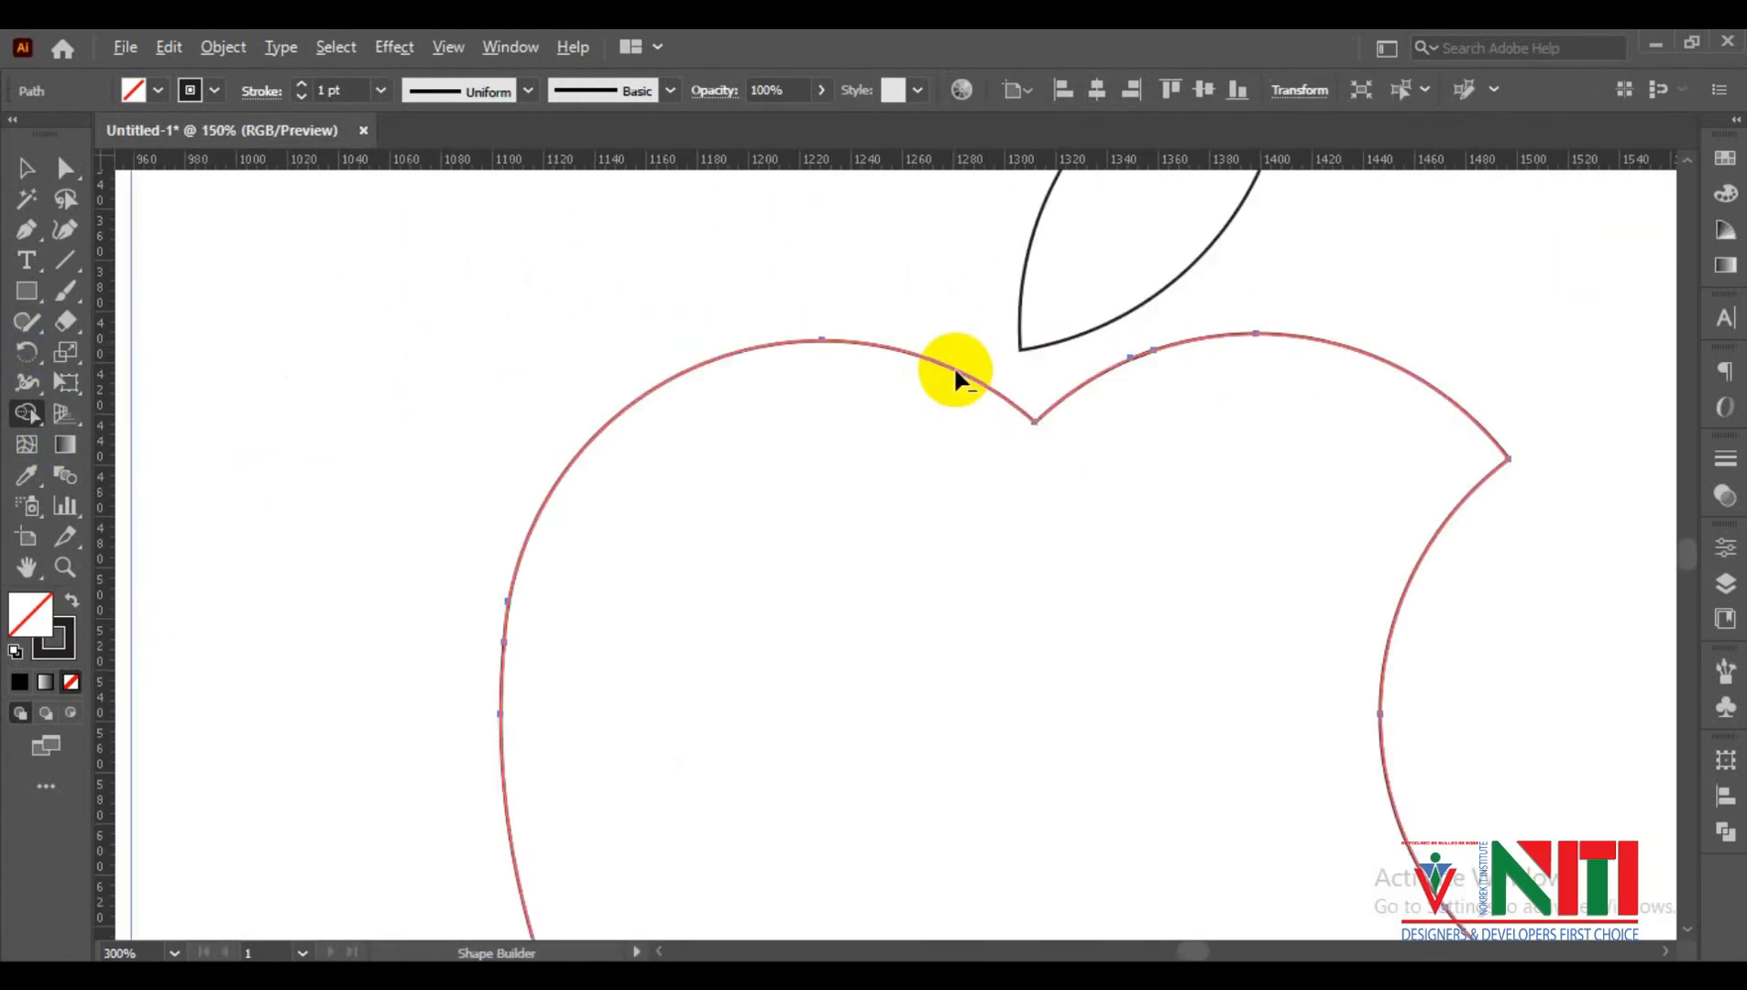
pyautogui.scroll(-4, 976, 353)
pyautogui.scroll(1, 1068, 527)
# Group the leaf with the apple body and move the group slightly down beside the reference logo
pyautogui.press('v')
pyautogui.click(723, 423)
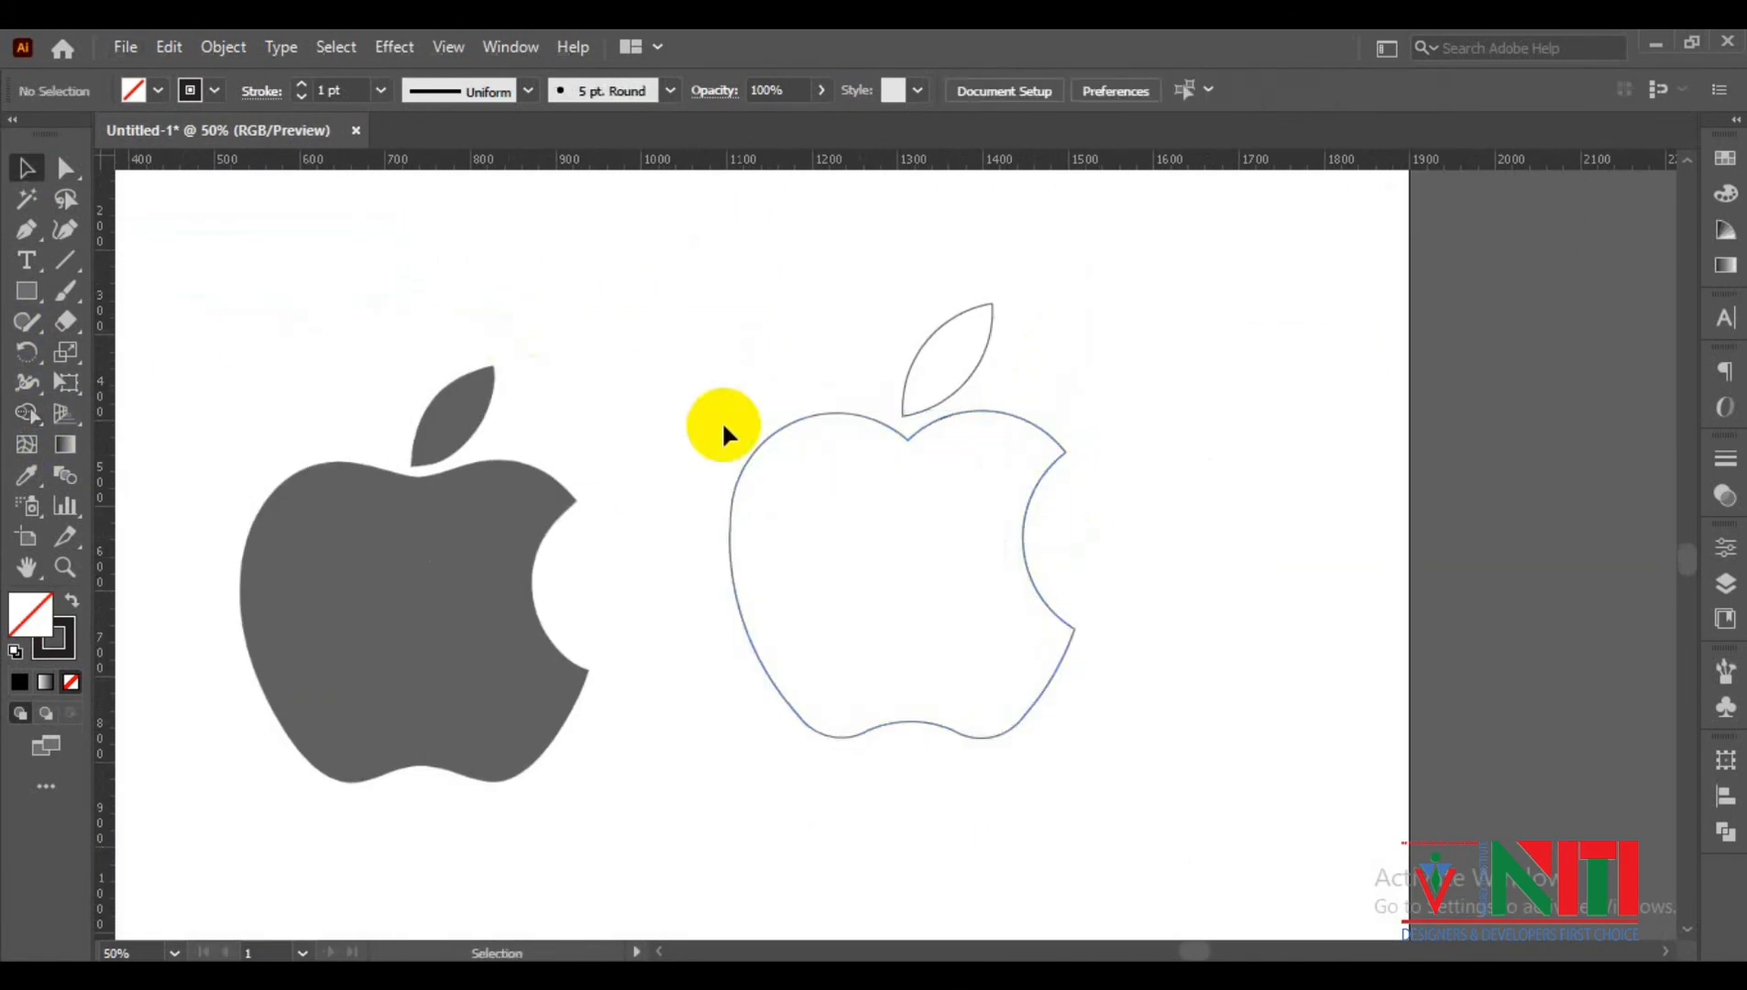
pyautogui.hotkey('ctrl', 'a')
pyautogui.press('a')
pyautogui.press('v')
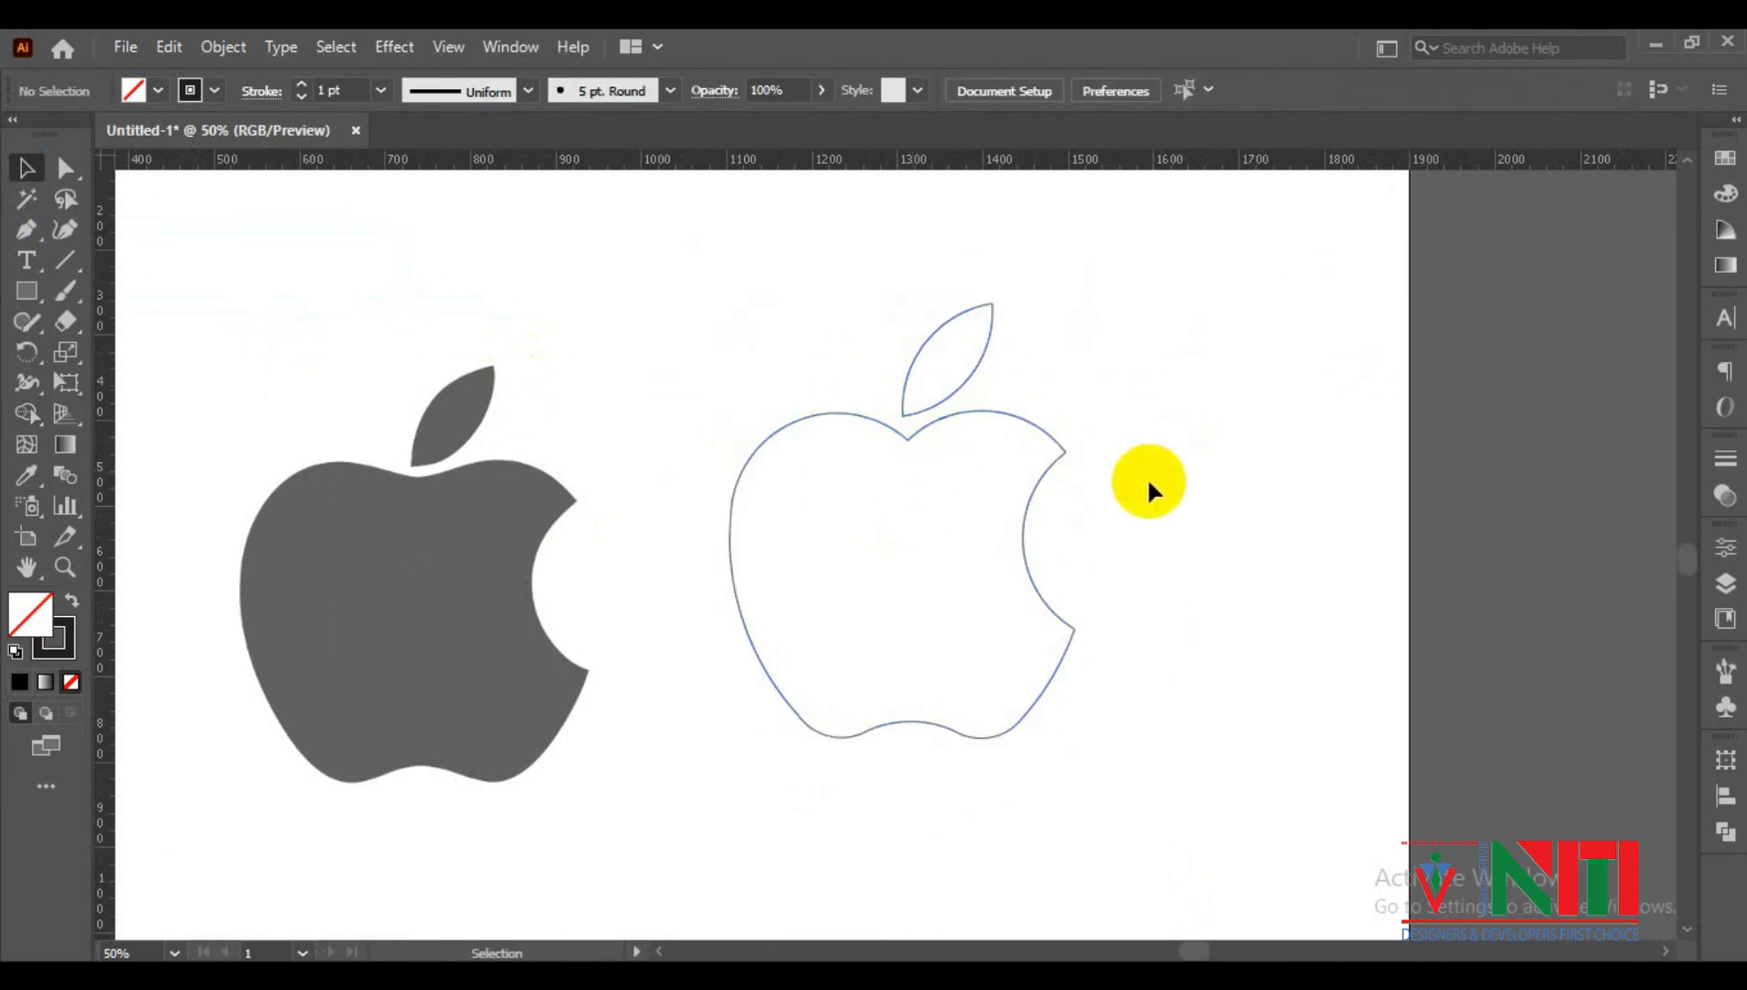
pyautogui.scroll(-1, 1147, 483)
pyautogui.moveTo(865, 697); pyautogui.dragTo(859, 734)
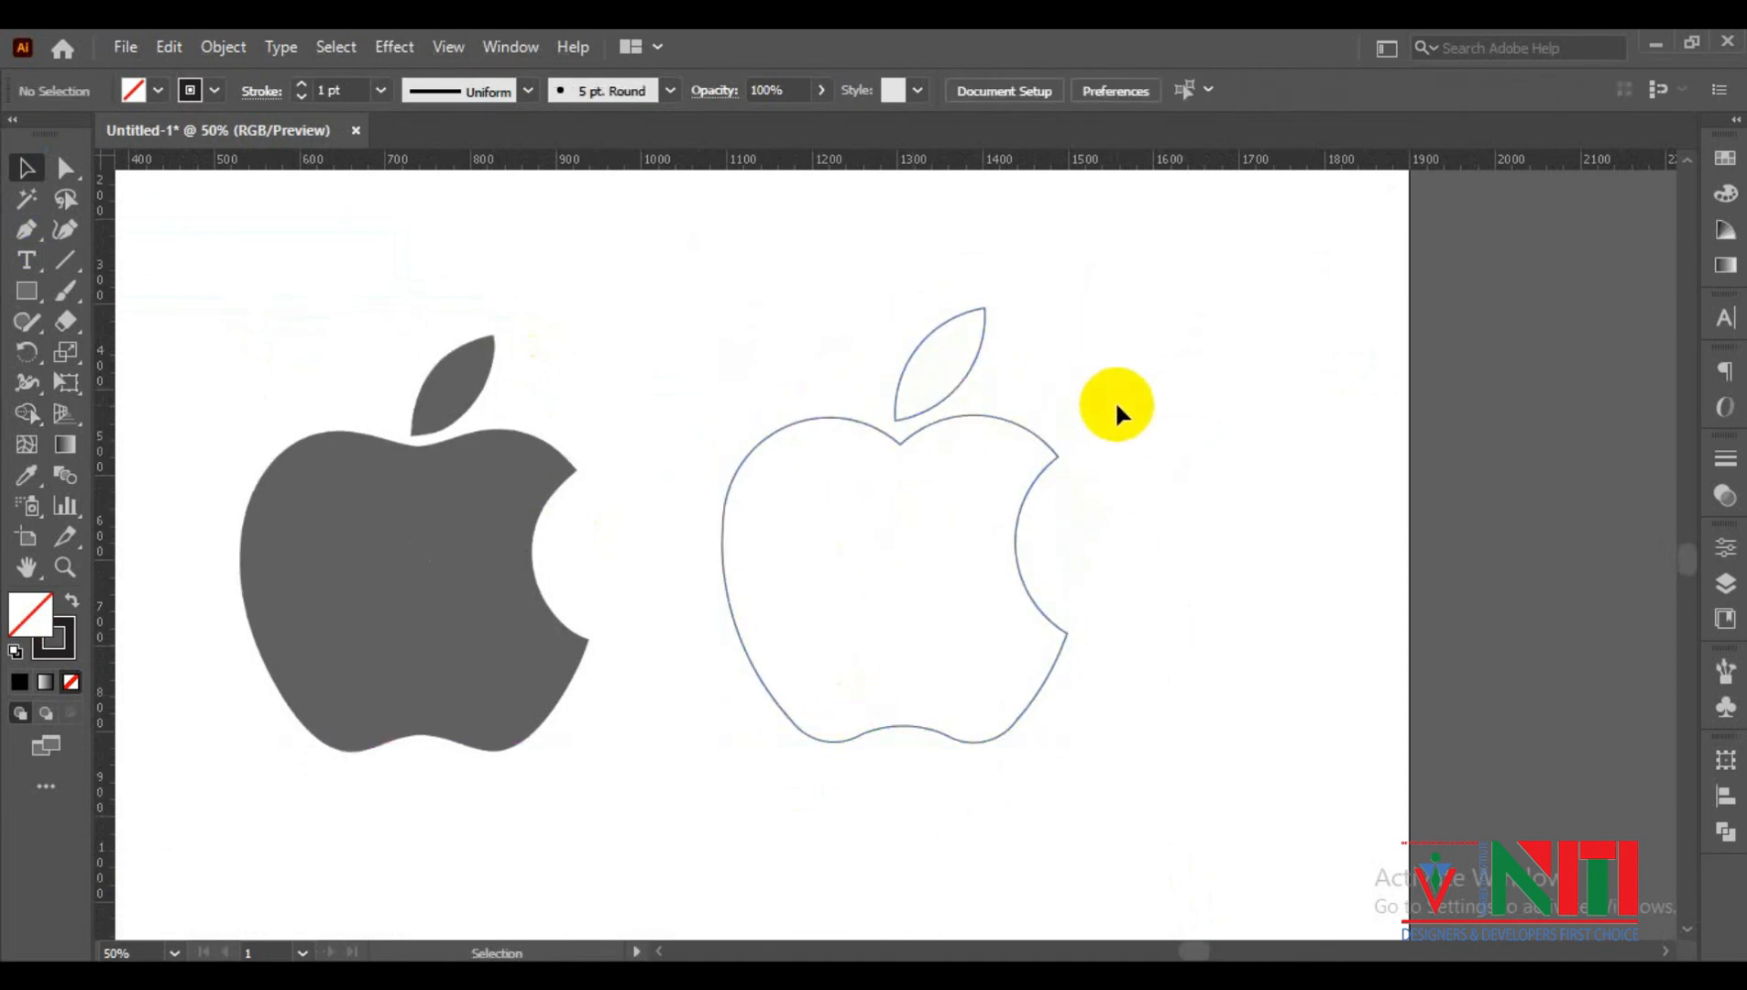
# Fill the grouped apple logo with a dark gray and remove its stroke
pyautogui.doubleClick(5, 611)
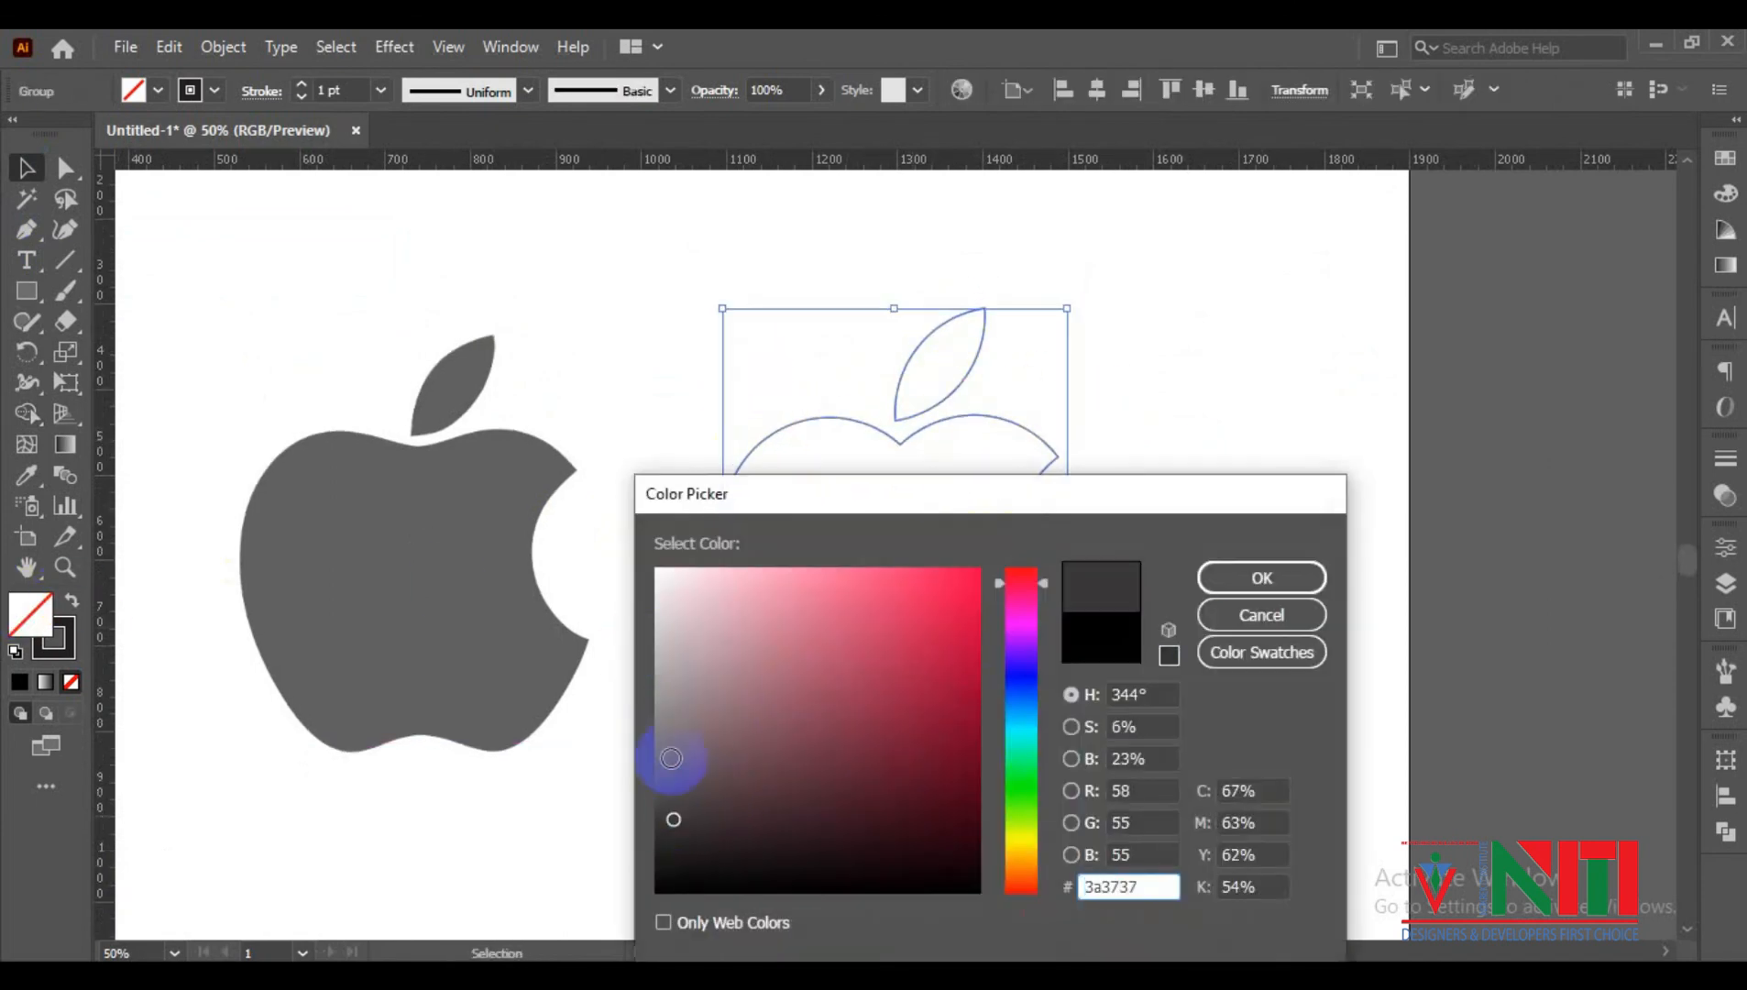
pyautogui.click(1230, 586)
pyautogui.click(1086, 631)
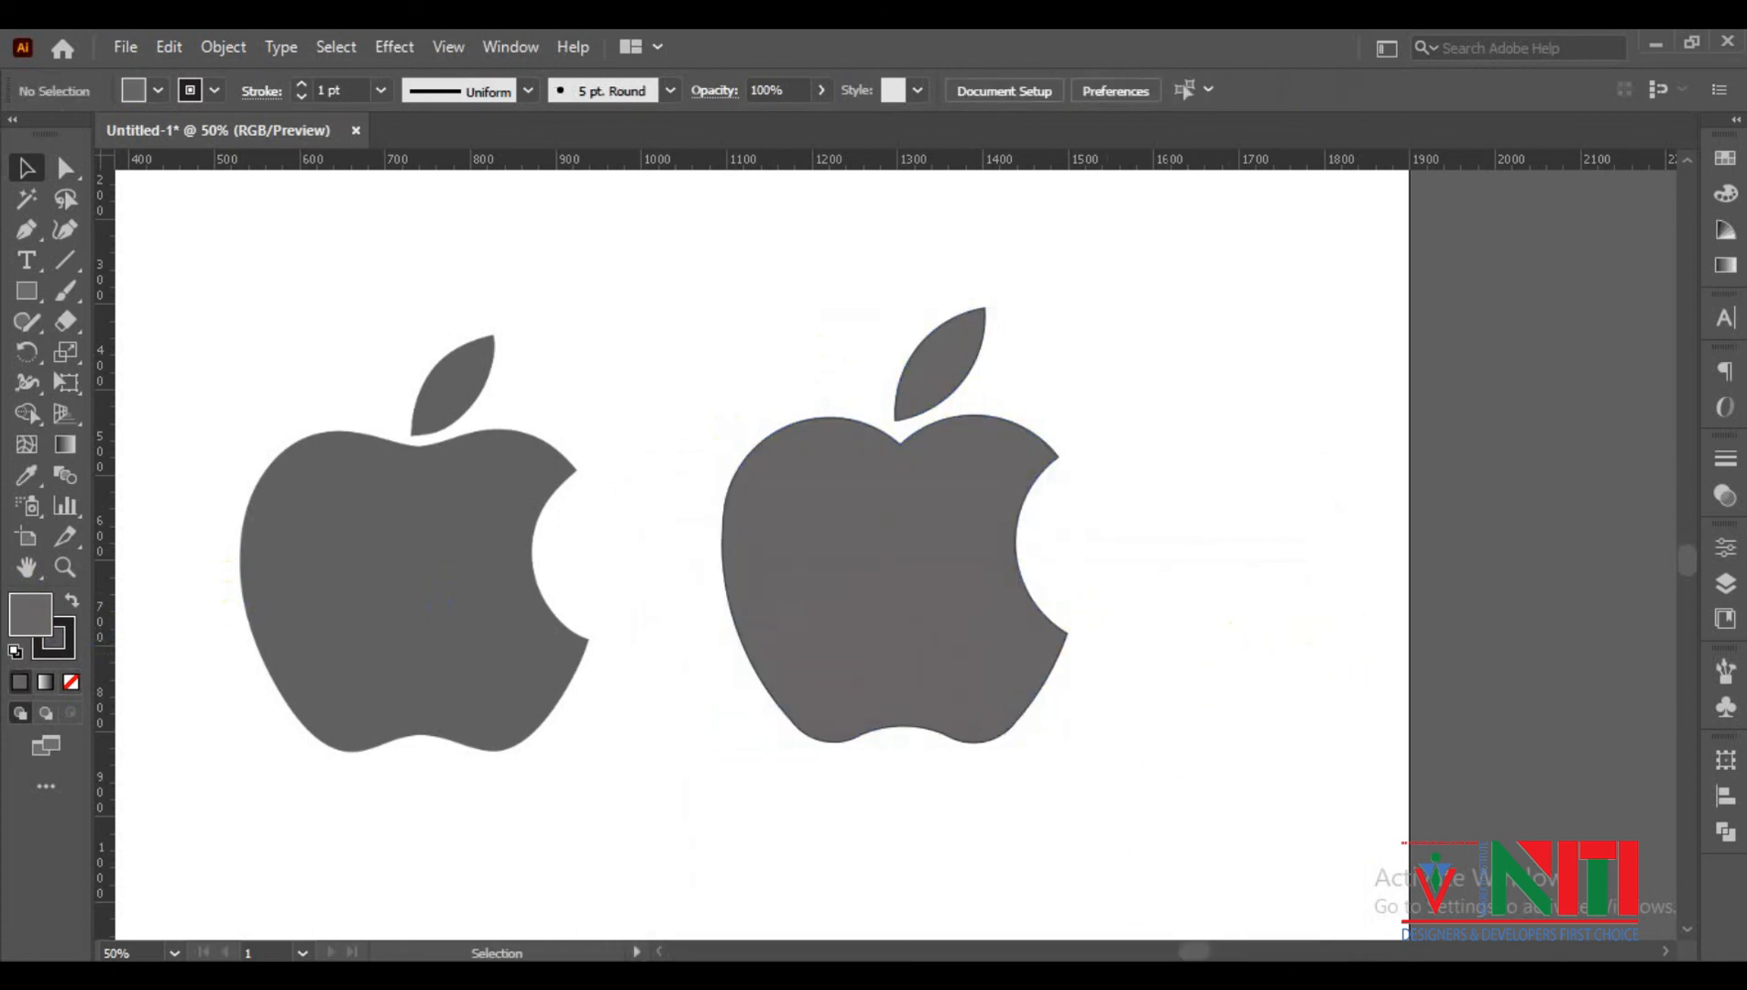
pyautogui.click(55, 640)
pyautogui.click(767, 695)
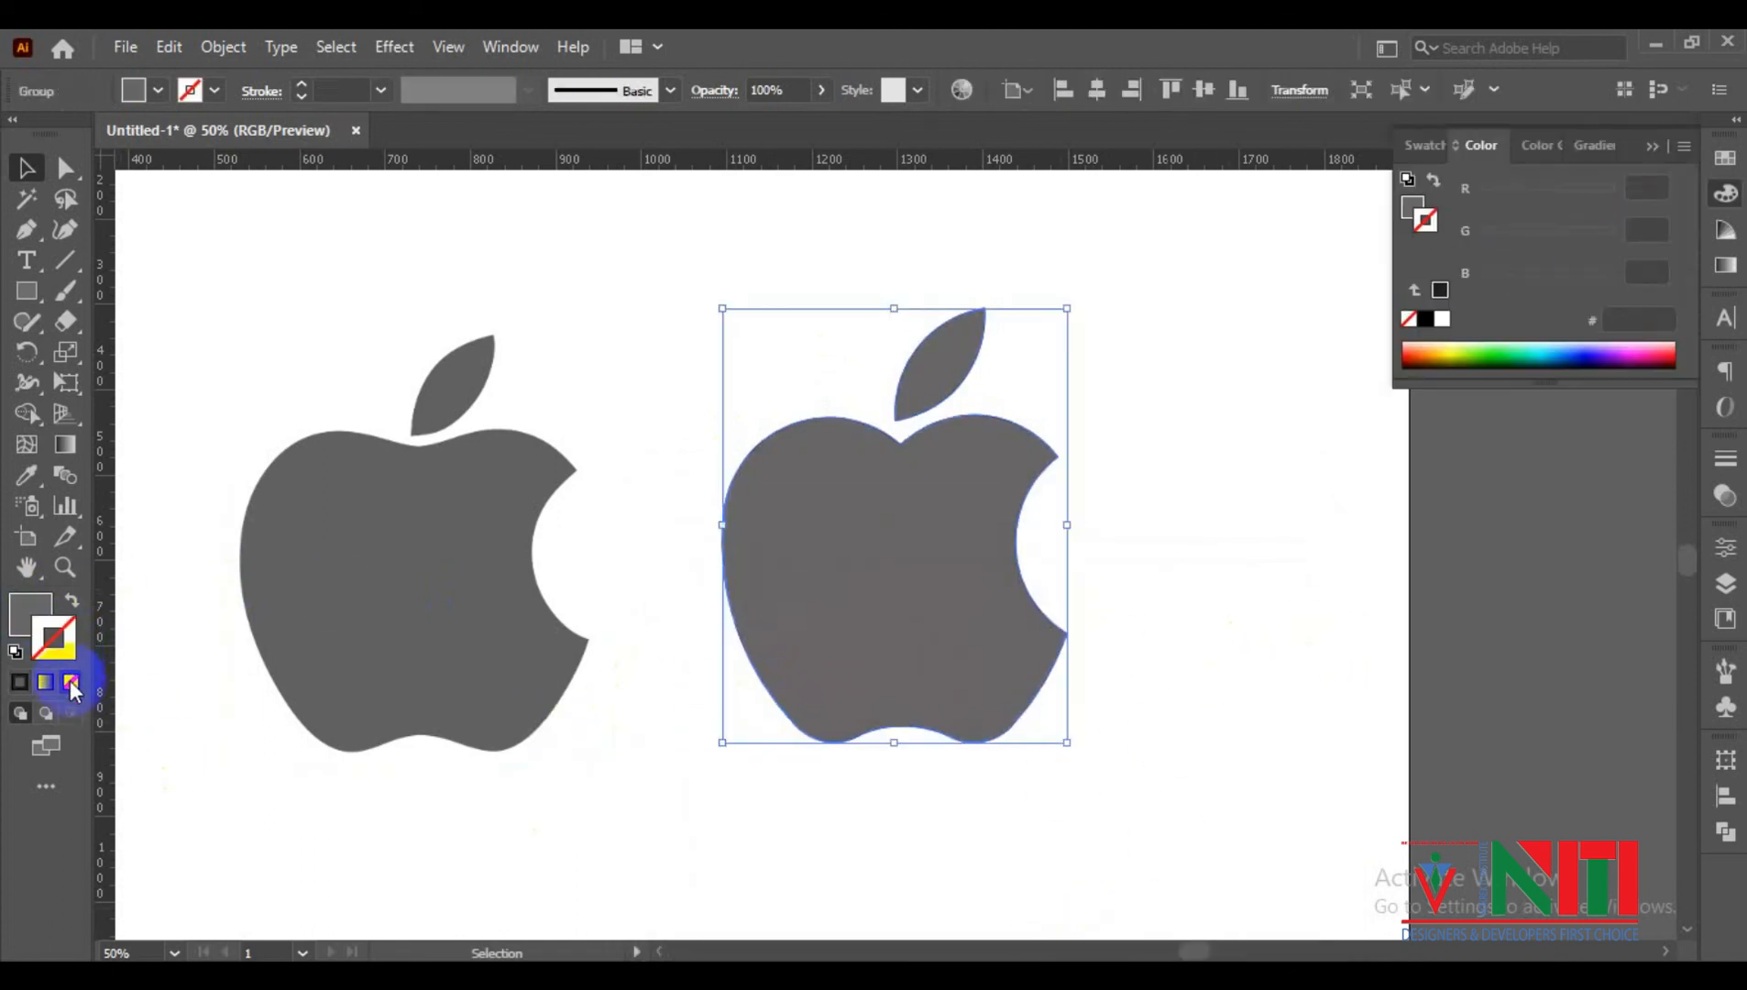
pyautogui.click(1080, 786)
# Move the reference logo farther left to widen the gap between it and the rebuilt logo
pyautogui.scroll(-1, 1080, 785)
pyautogui.moveTo(615, 674); pyautogui.dragTo(518, 665)
pyautogui.click(889, 818)
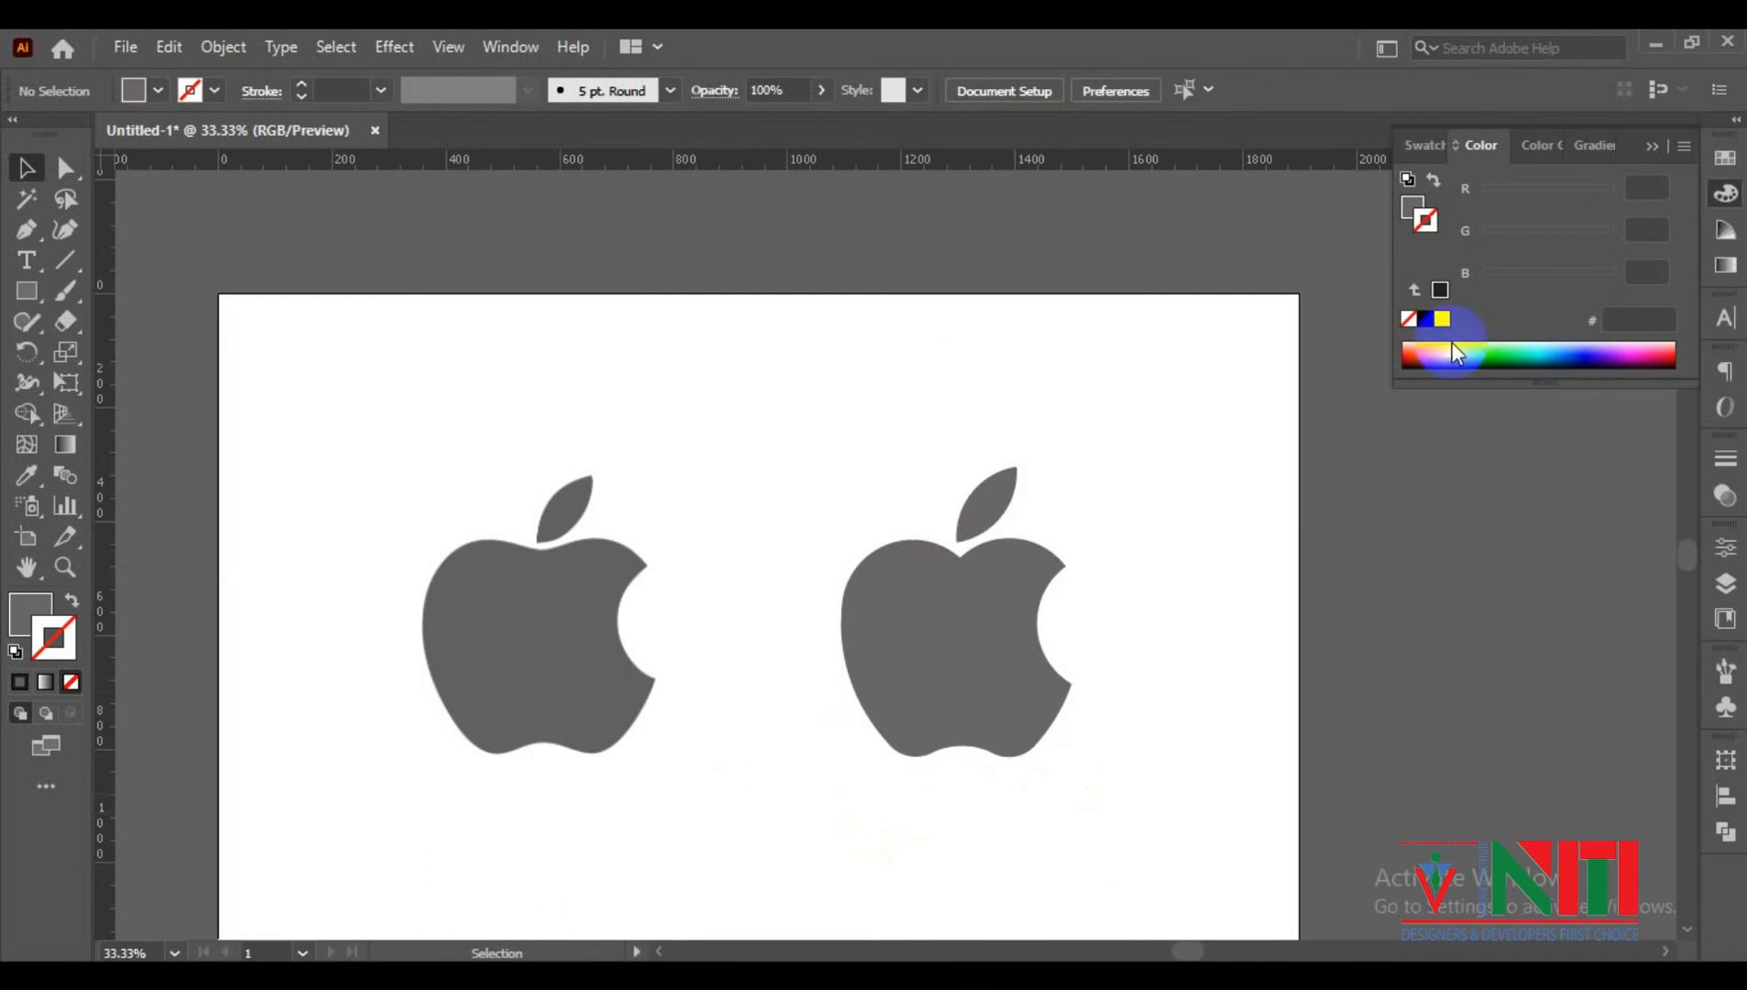